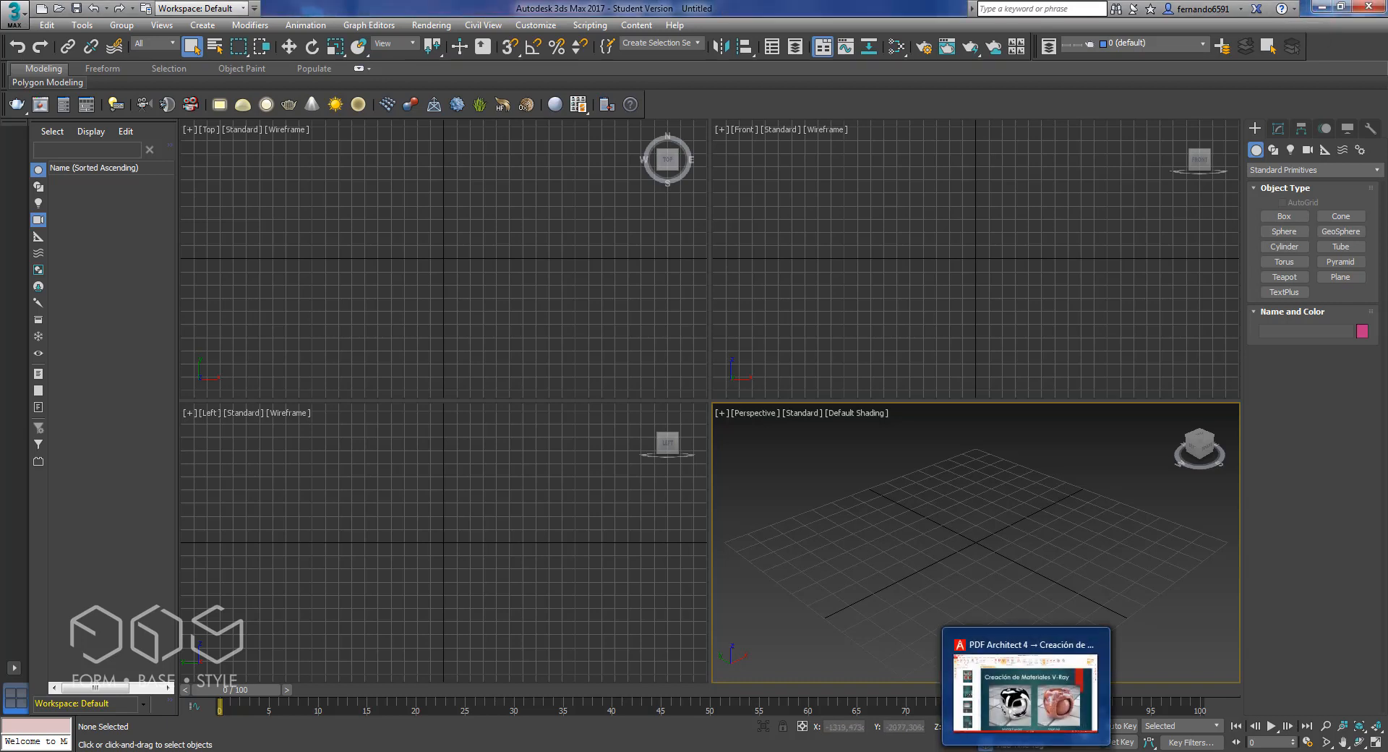
Step: Switch to PDF Architect and review the "Reflexión Vs Refracción" page of Creación de Materiales V-Ray.pdf
{"action": "left_click", "coordinate": [1028, 751]}
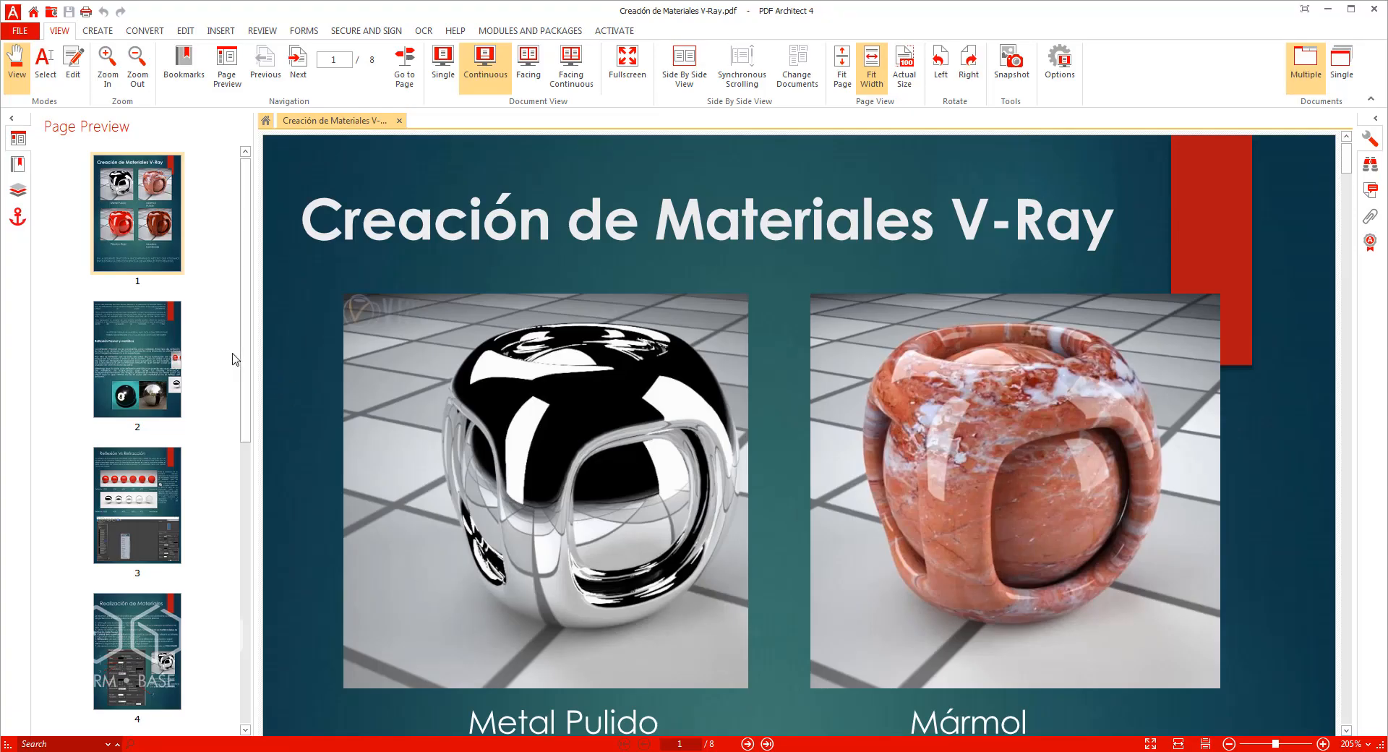
{"action": "left_click", "coordinate": [153, 338]}
{"action": "left_click", "coordinate": [149, 478]}
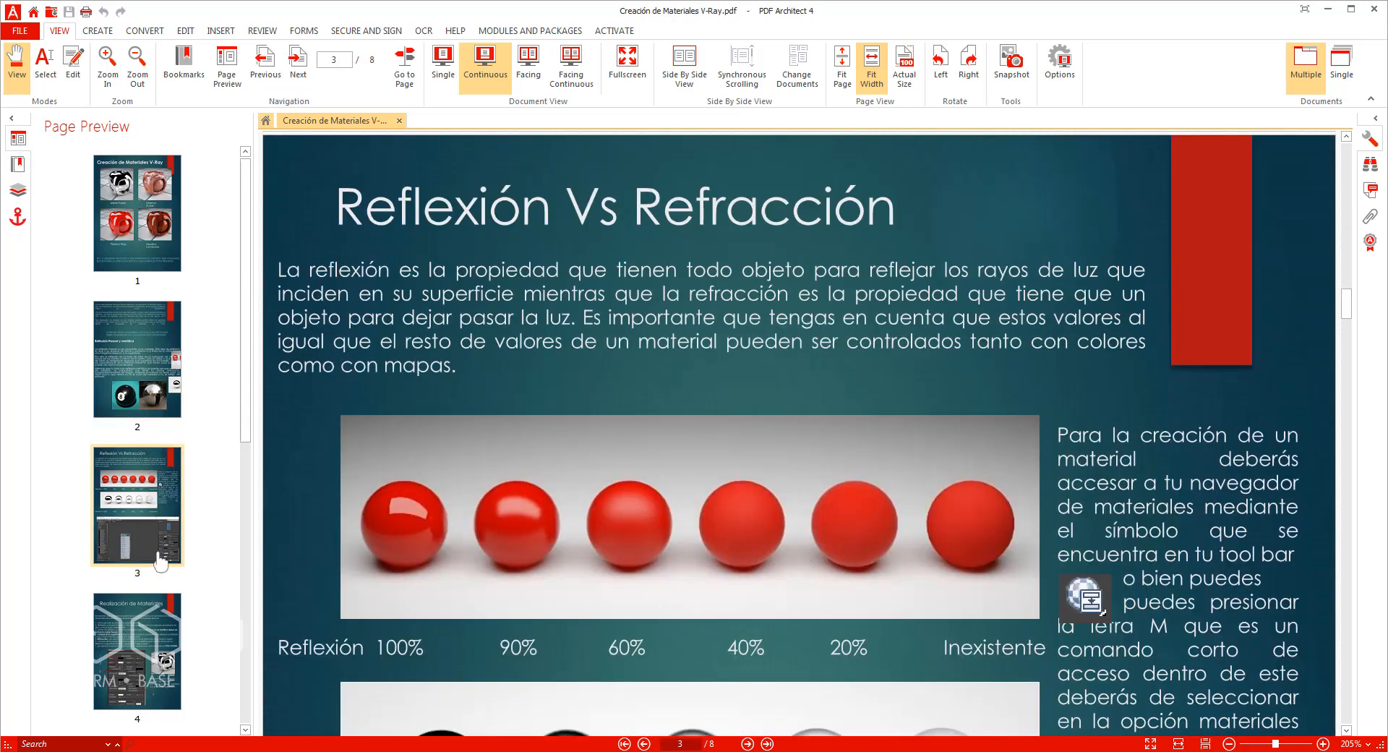
{"action": "scroll", "coordinate": [578, 514], "scroll_direction": "down", "scroll_amount": 2}
{"action": "scroll", "coordinate": [578, 514], "scroll_direction": "down", "scroll_amount": 5}
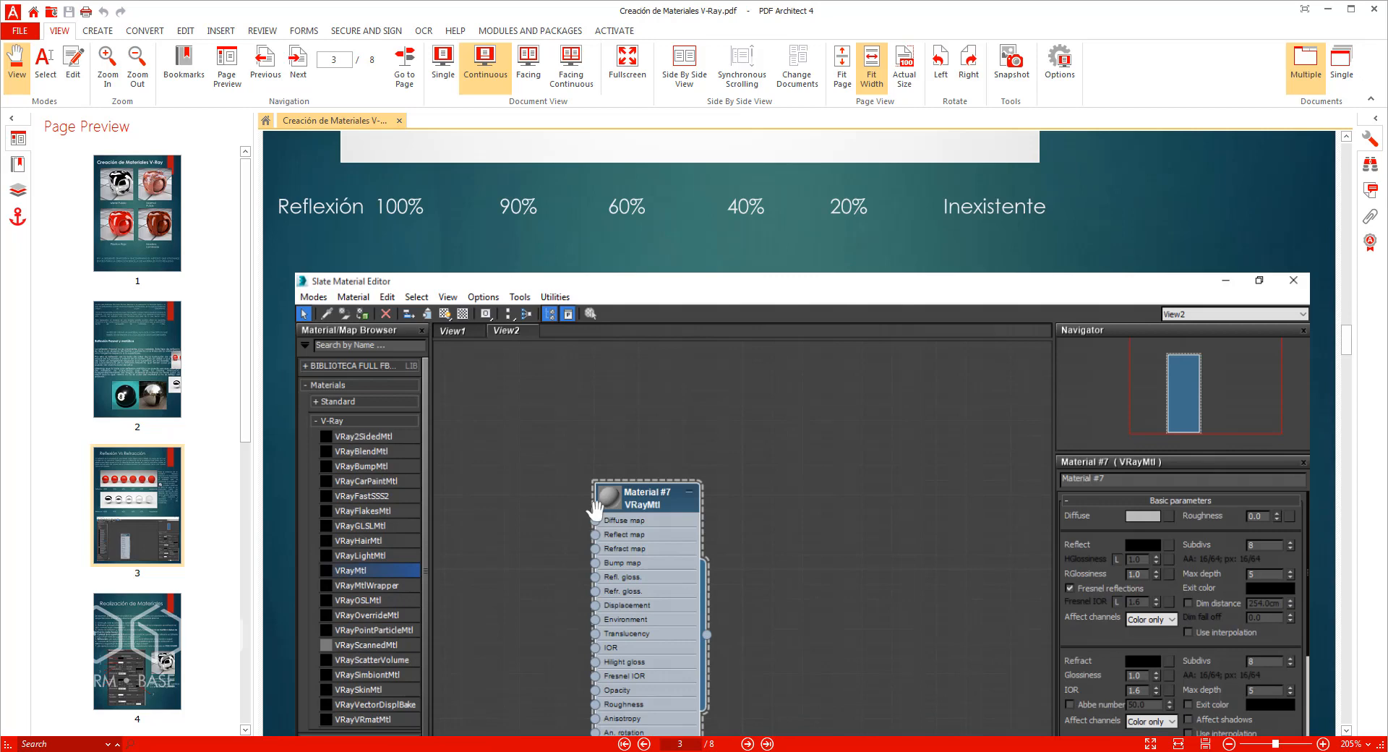
Step: Read the material analysis questions and the METAL PULIDO parameter example on page 4, and return to 3ds Max
{"action": "scroll", "coordinate": [594, 508], "scroll_direction": "down", "scroll_amount": 13}
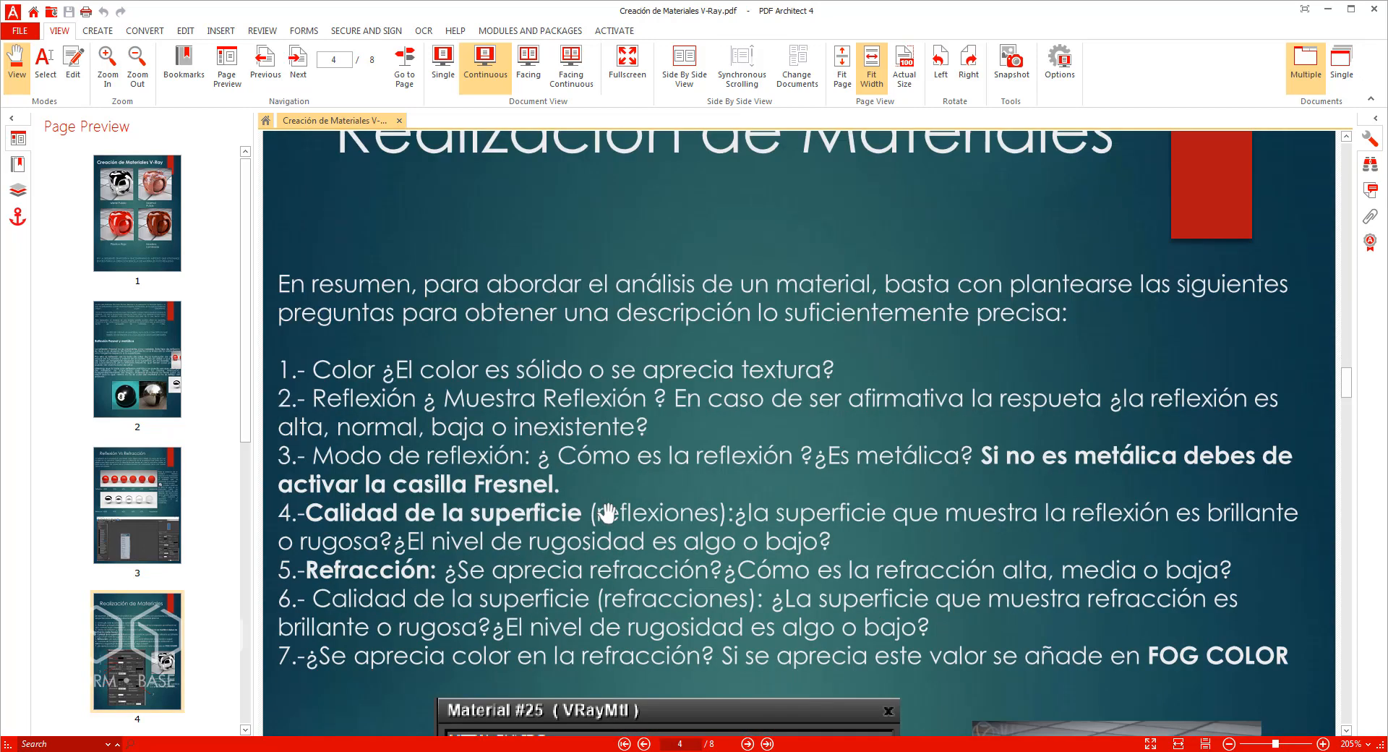
{"action": "scroll", "coordinate": [719, 473], "scroll_direction": "down", "scroll_amount": 1}
{"action": "scroll", "coordinate": [486, 404], "scroll_direction": "down", "scroll_amount": 2}
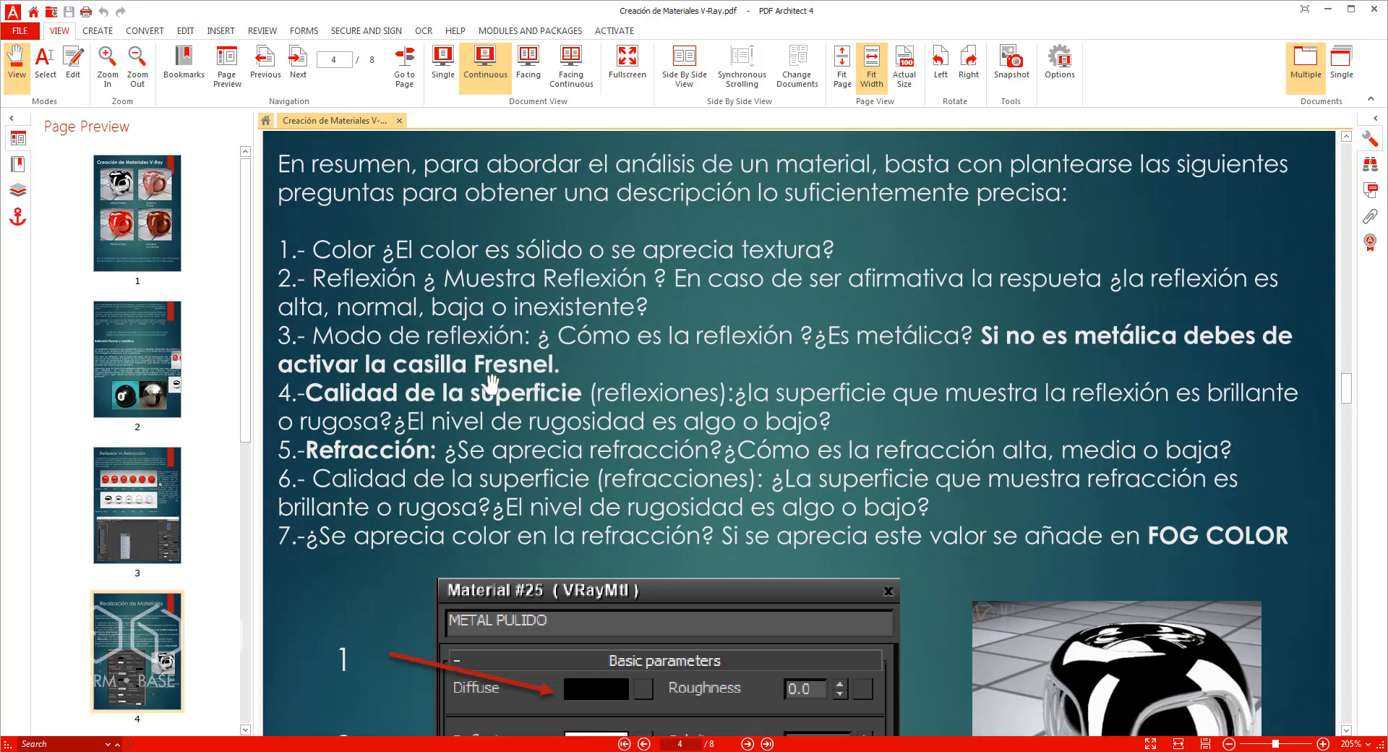
{"action": "scroll", "coordinate": [494, 385], "scroll_direction": "down", "scroll_amount": 1}
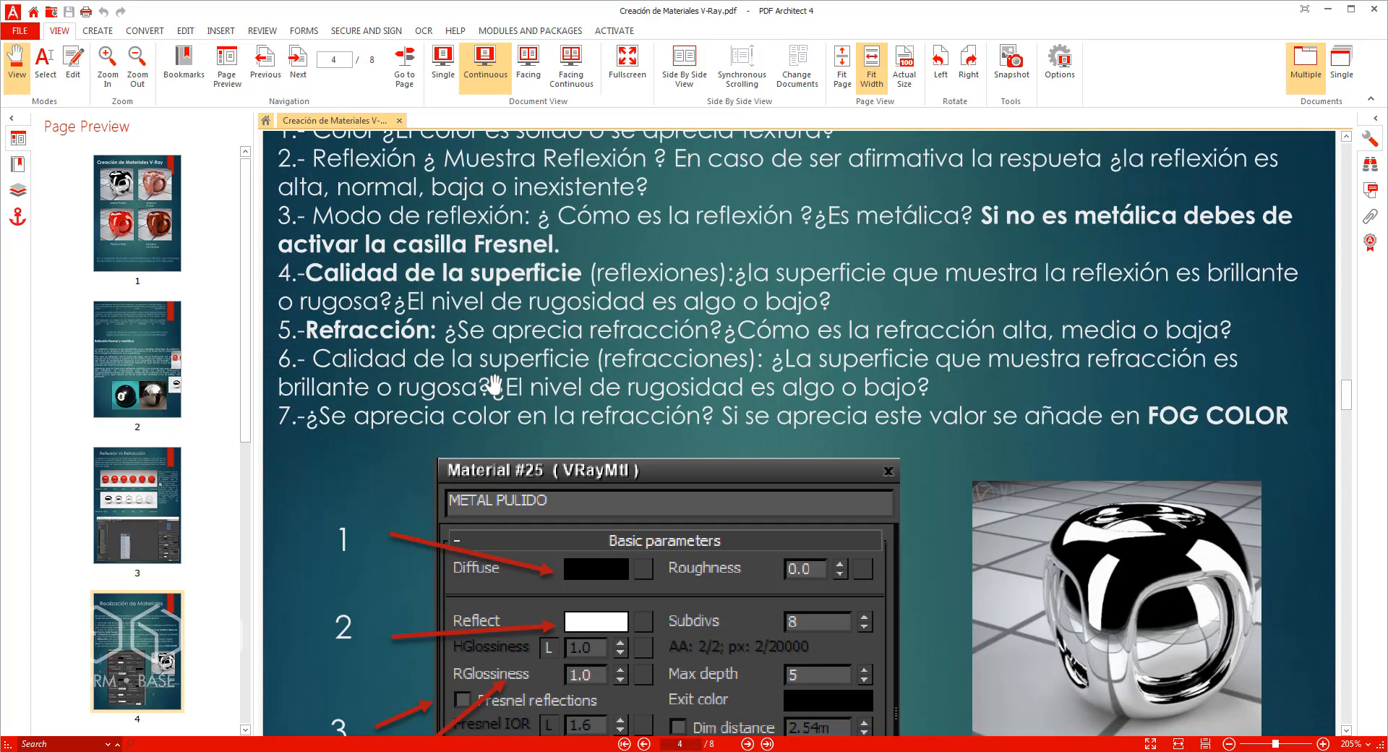
{"action": "scroll", "coordinate": [494, 387], "scroll_direction": "down", "scroll_amount": 6}
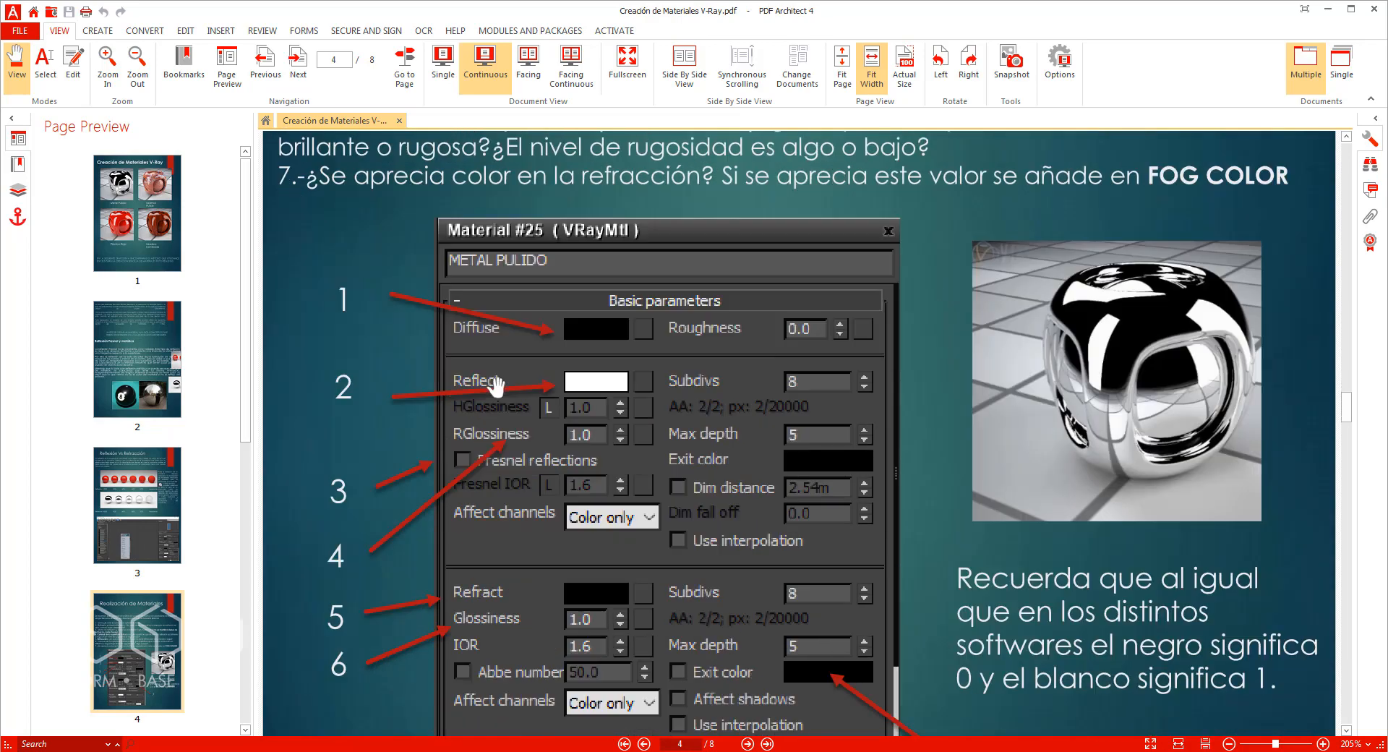
{"action": "scroll", "coordinate": [497, 388], "scroll_direction": "up", "scroll_amount": 1}
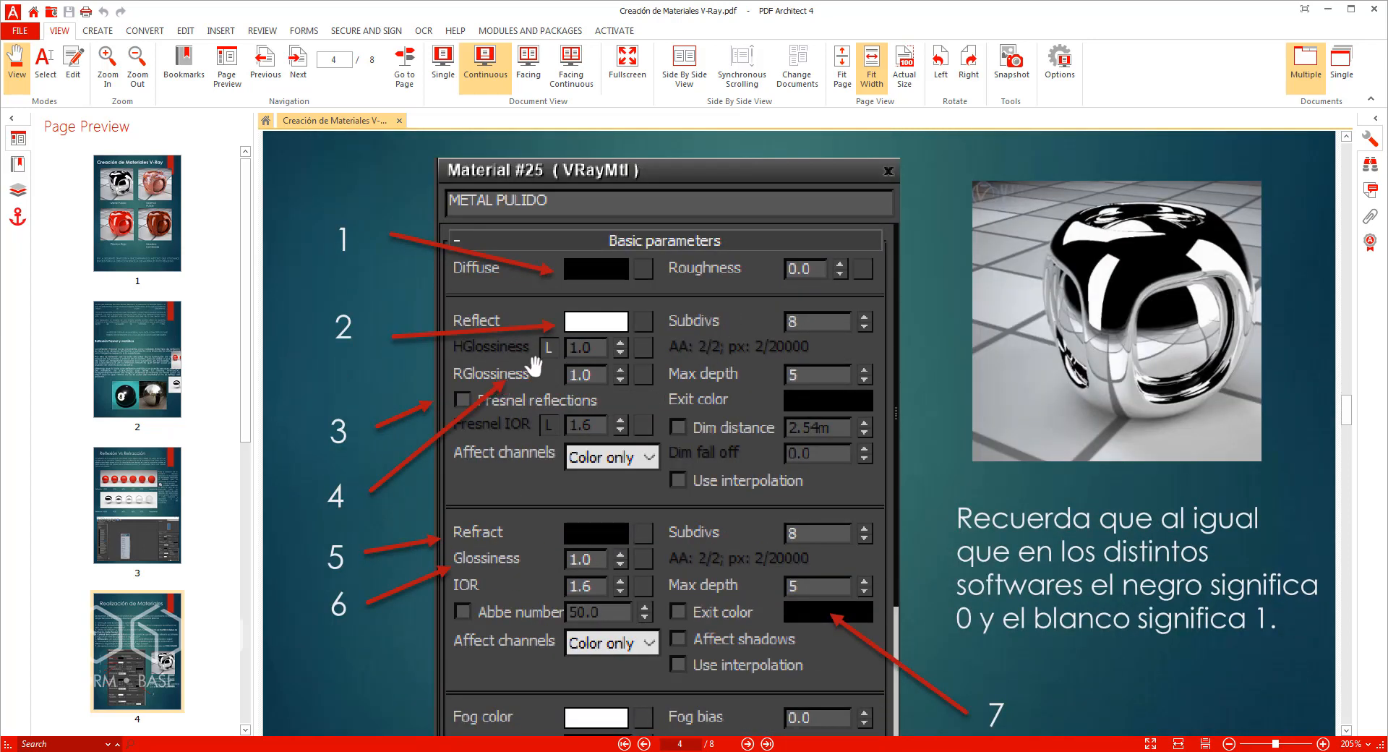
{"action": "scroll", "coordinate": [533, 365], "scroll_direction": "up", "scroll_amount": 8}
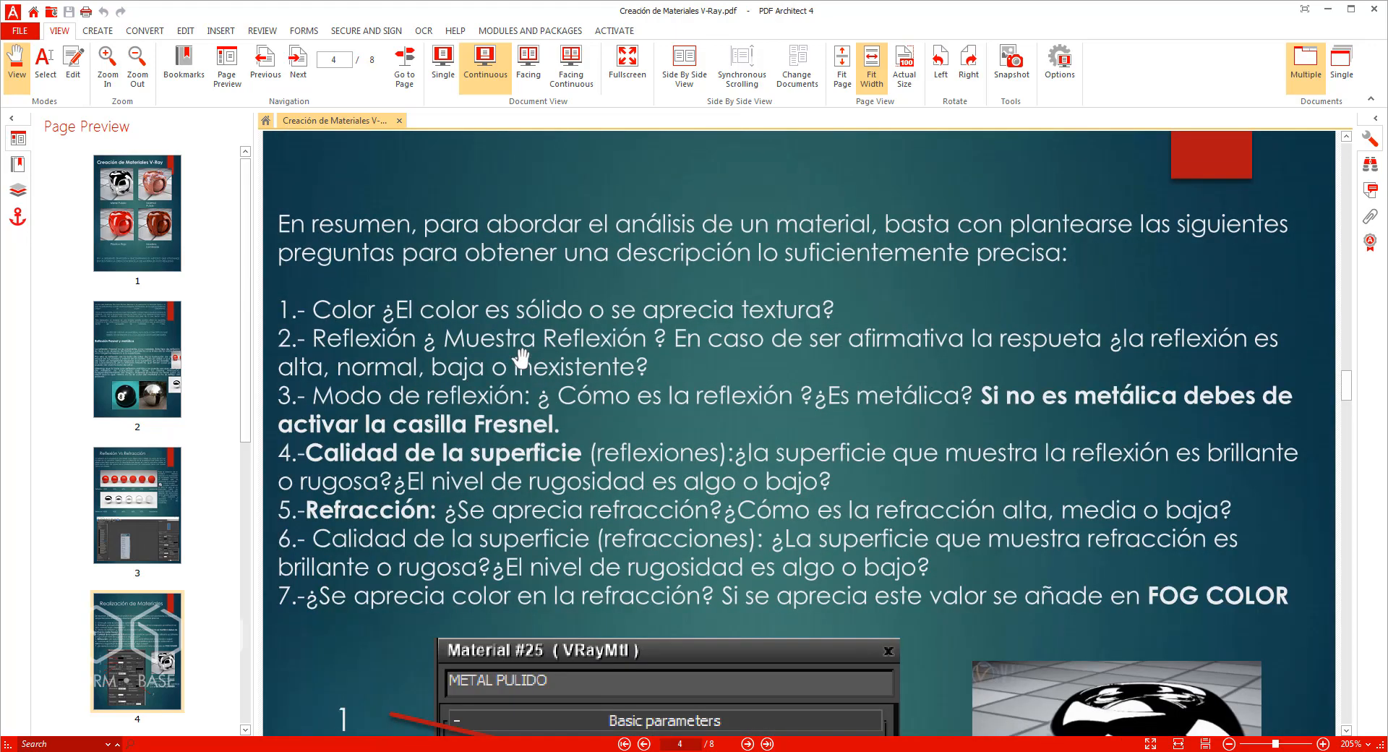
{"action": "left_click", "coordinate": [1375, 6]}
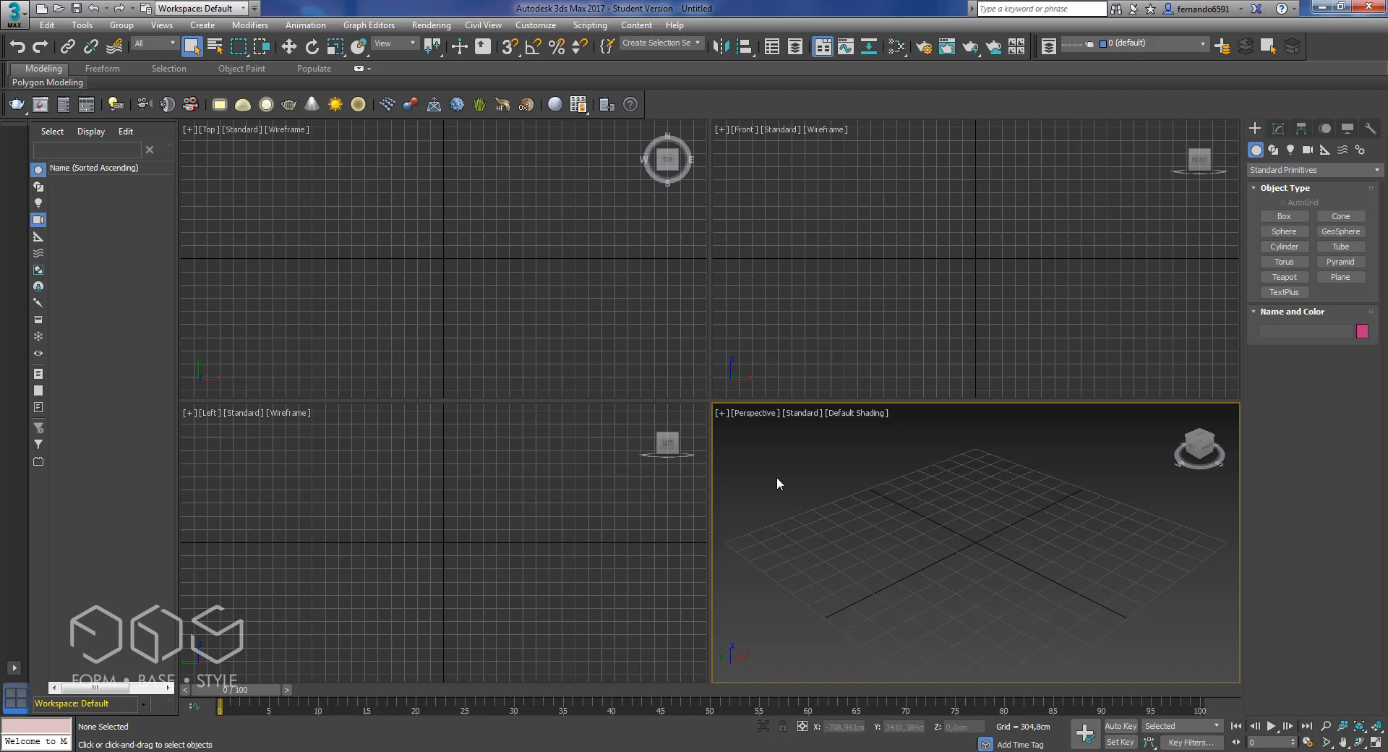
Step: Open the material editor and change it from Slate to Compact mode
{"action": "left_click", "coordinate": [896, 48]}
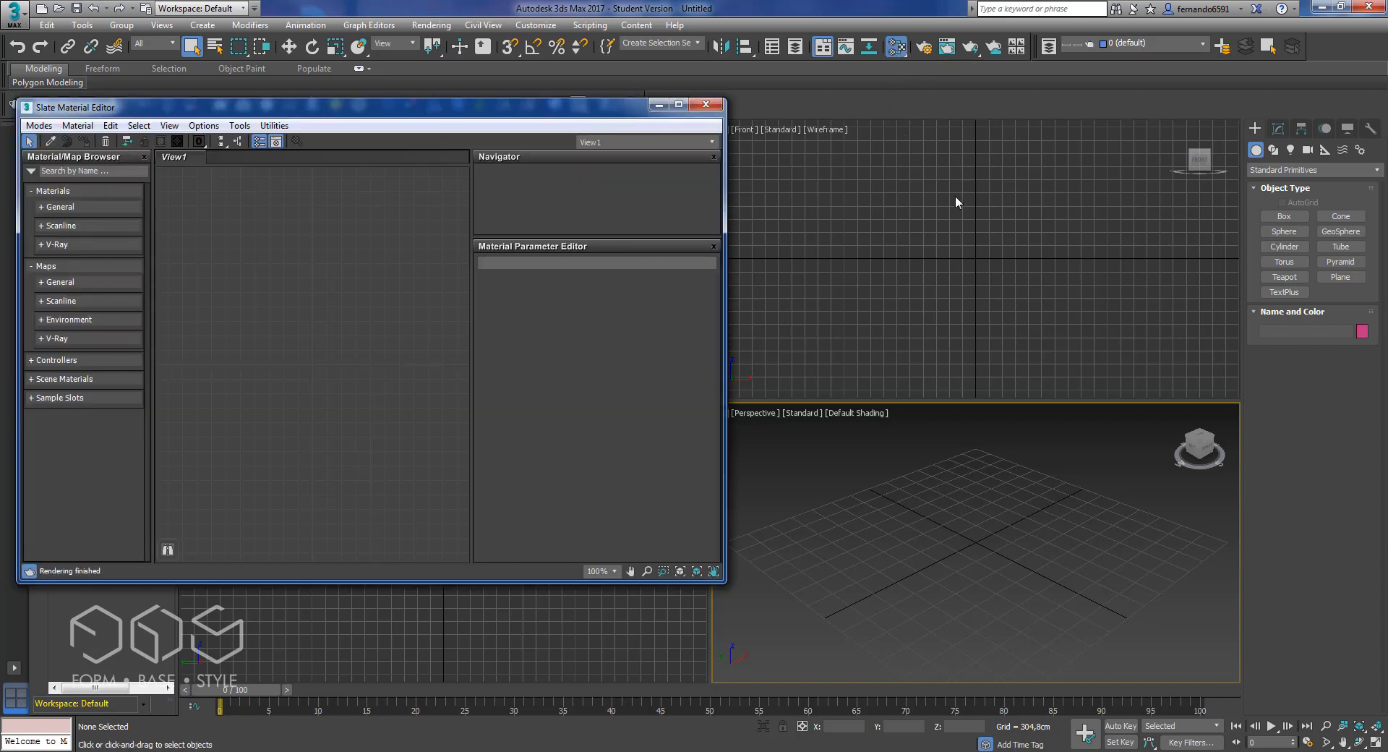
{"action": "left_click_drag", "start_coordinate": [385, 109], "coordinate": [729, 151]}
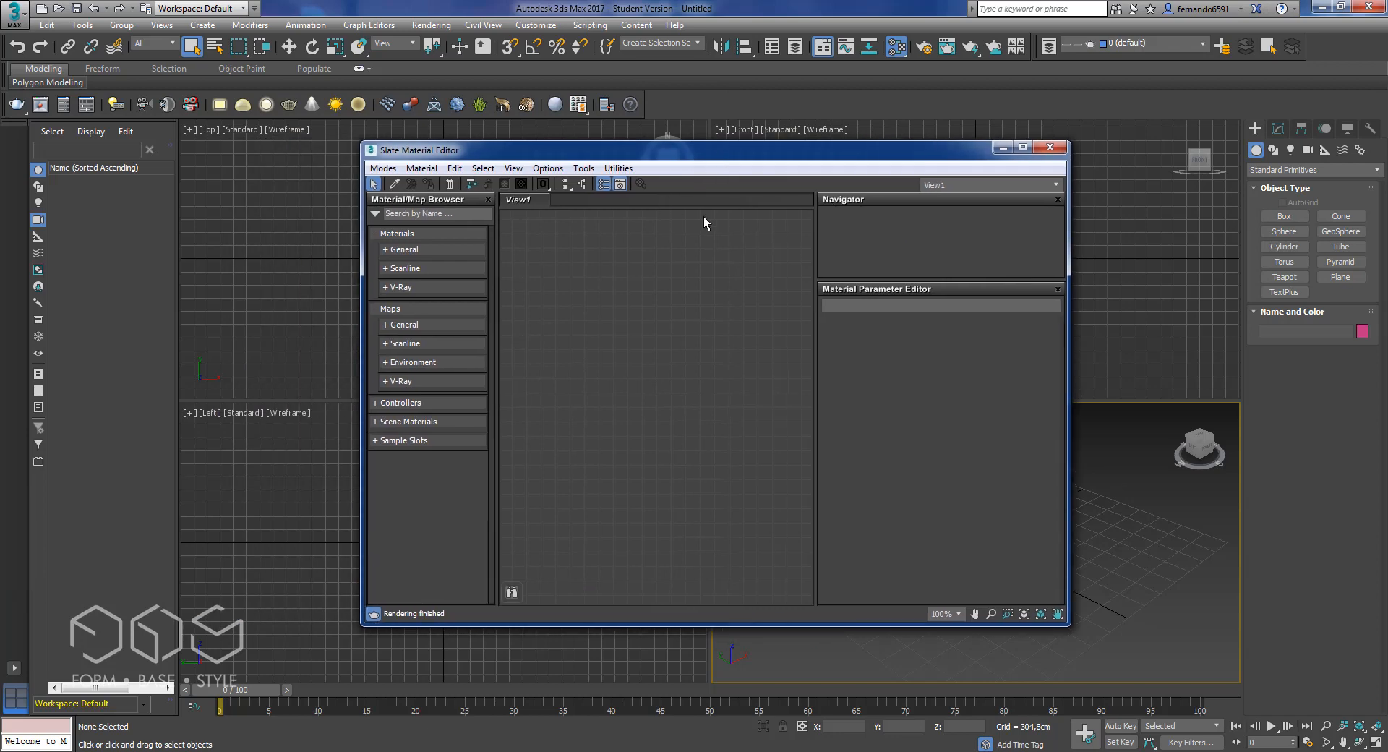
{"action": "left_click", "coordinate": [381, 168]}
{"action": "left_click", "coordinate": [357, 185]}
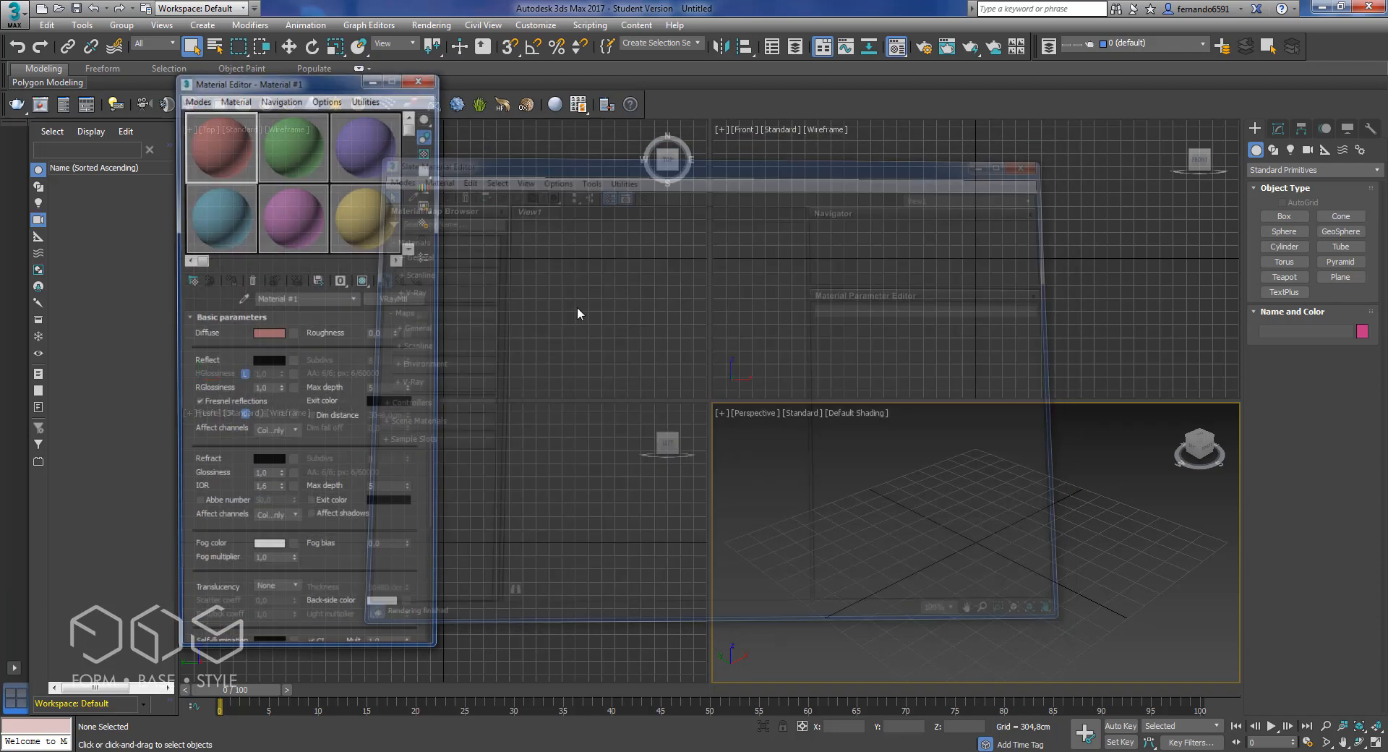
{"action": "left_click_drag", "start_coordinate": [277, 80], "coordinate": [647, 101]}
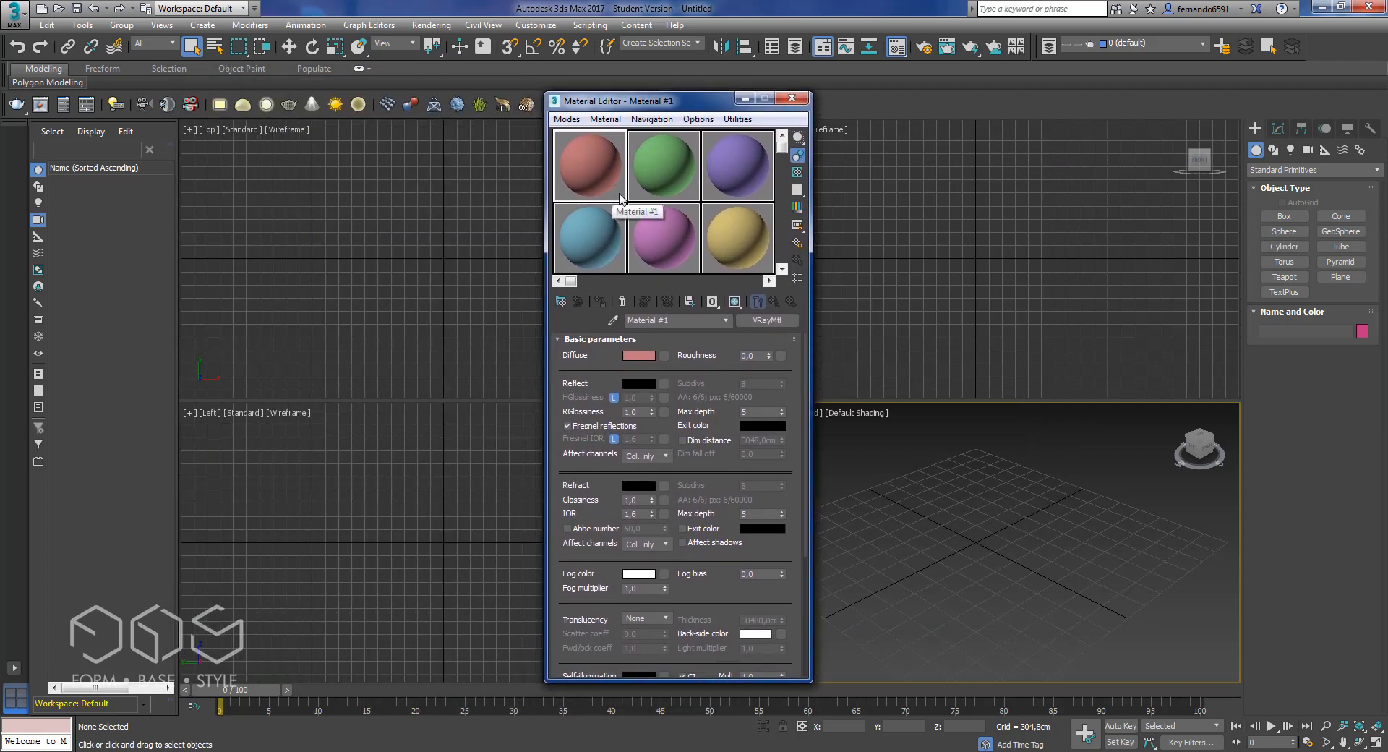
Step: Switch the material editor back to Slate mode and close it
{"action": "left_click", "coordinate": [566, 119]}
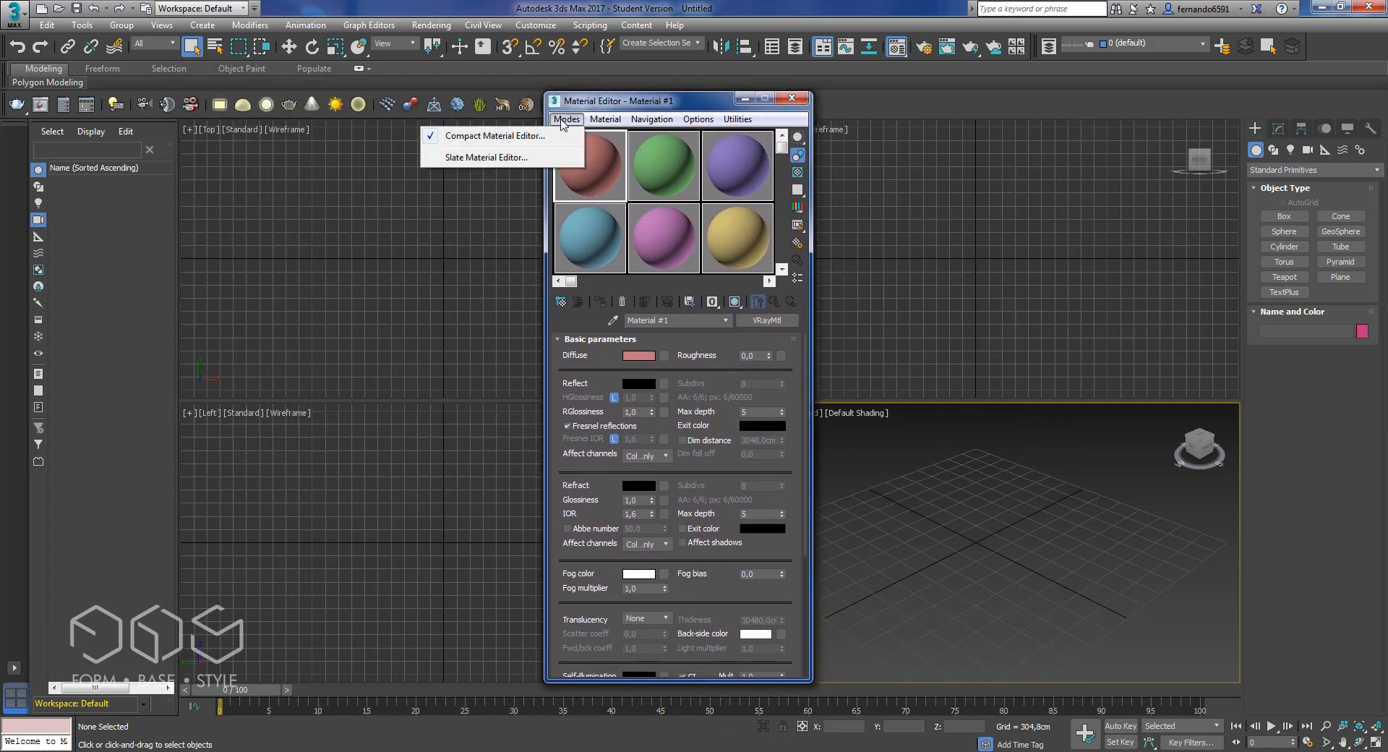
{"action": "left_click", "coordinate": [483, 157]}
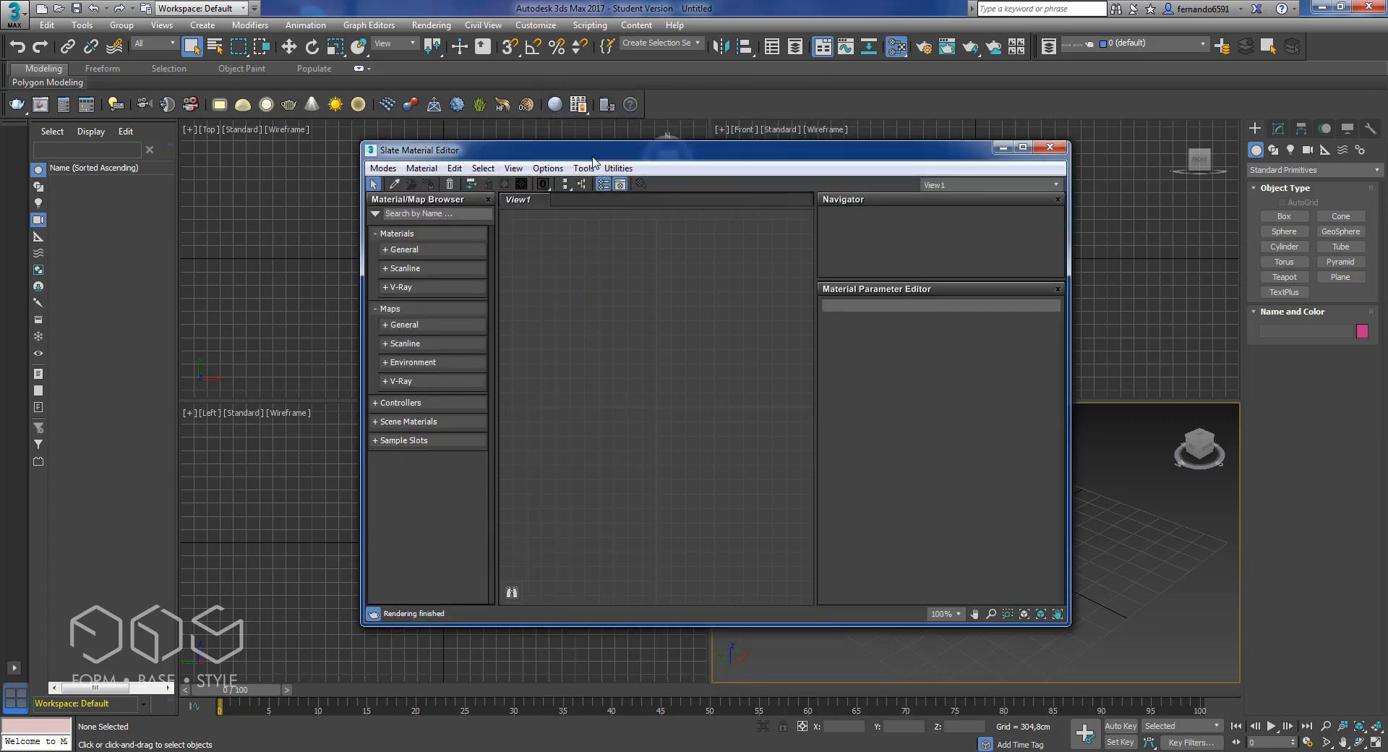
{"action": "left_click_drag", "start_coordinate": [594, 163], "coordinate": [581, 141]}
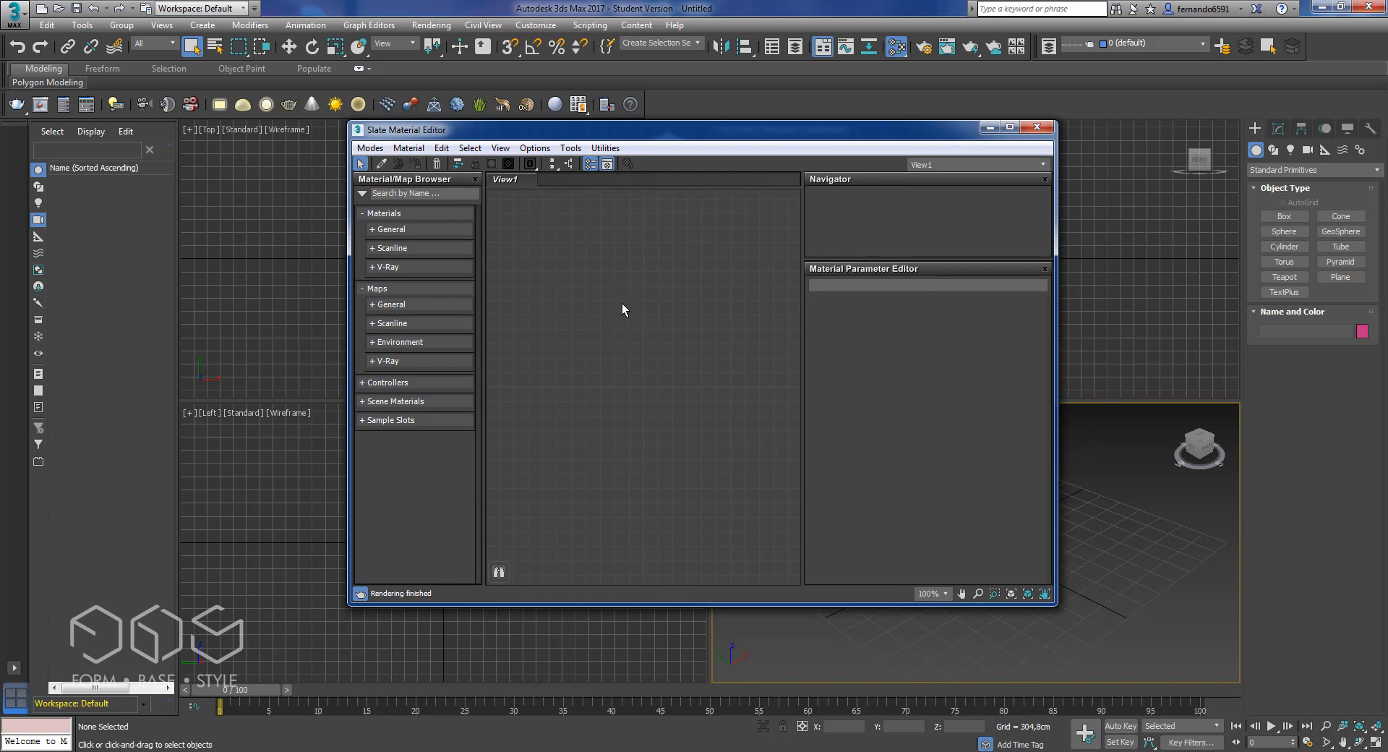
{"action": "left_click", "coordinate": [1036, 128]}
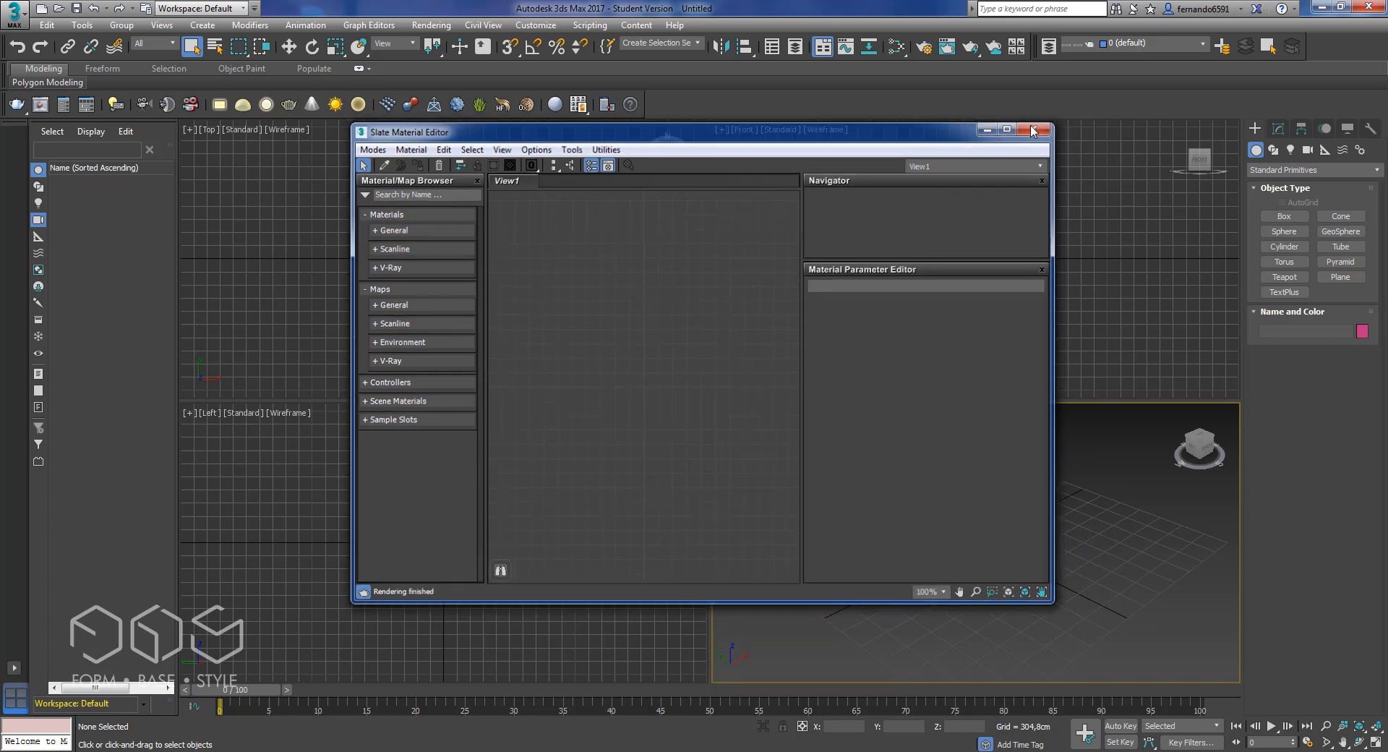
Step: Open the recent scene ESCENA PRUEBA.max without saving the changes to the current scene
{"action": "left_click", "coordinate": [17, 21]}
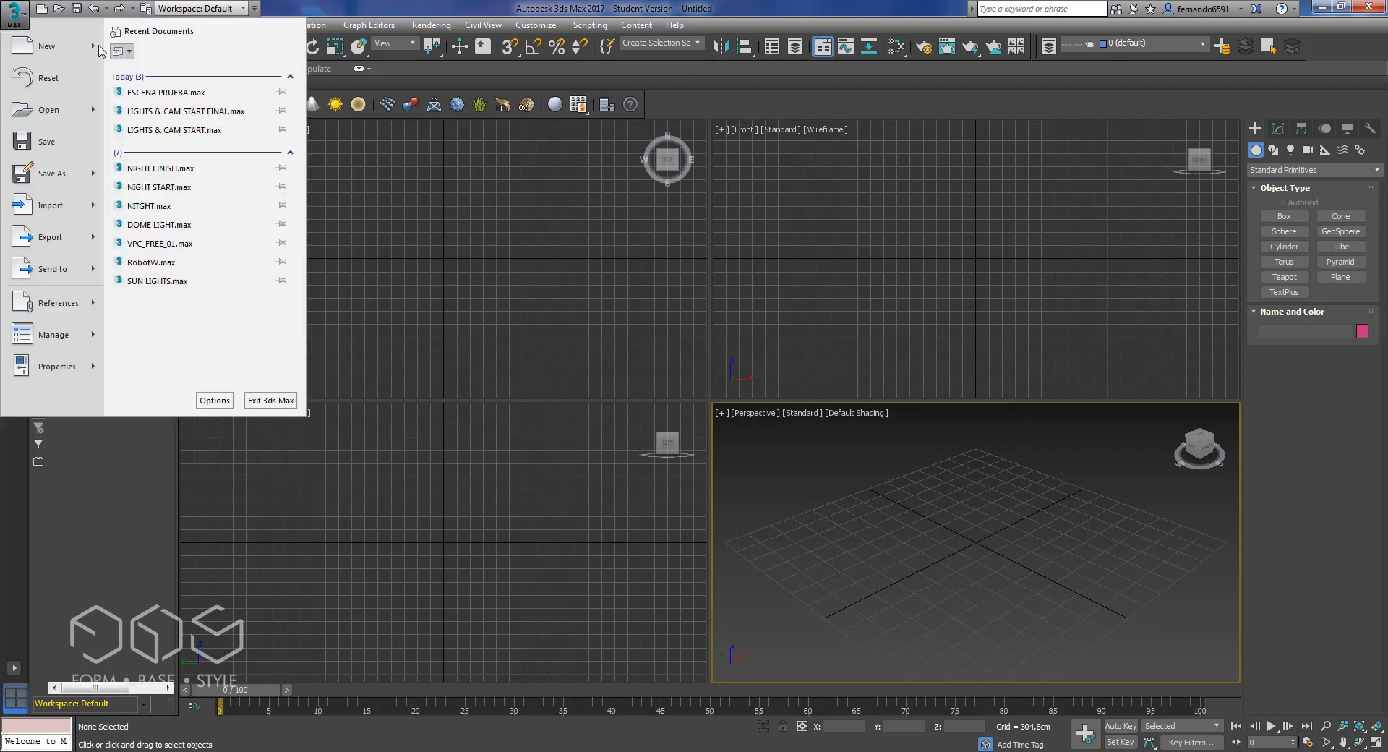
{"action": "left_click", "coordinate": [202, 90]}
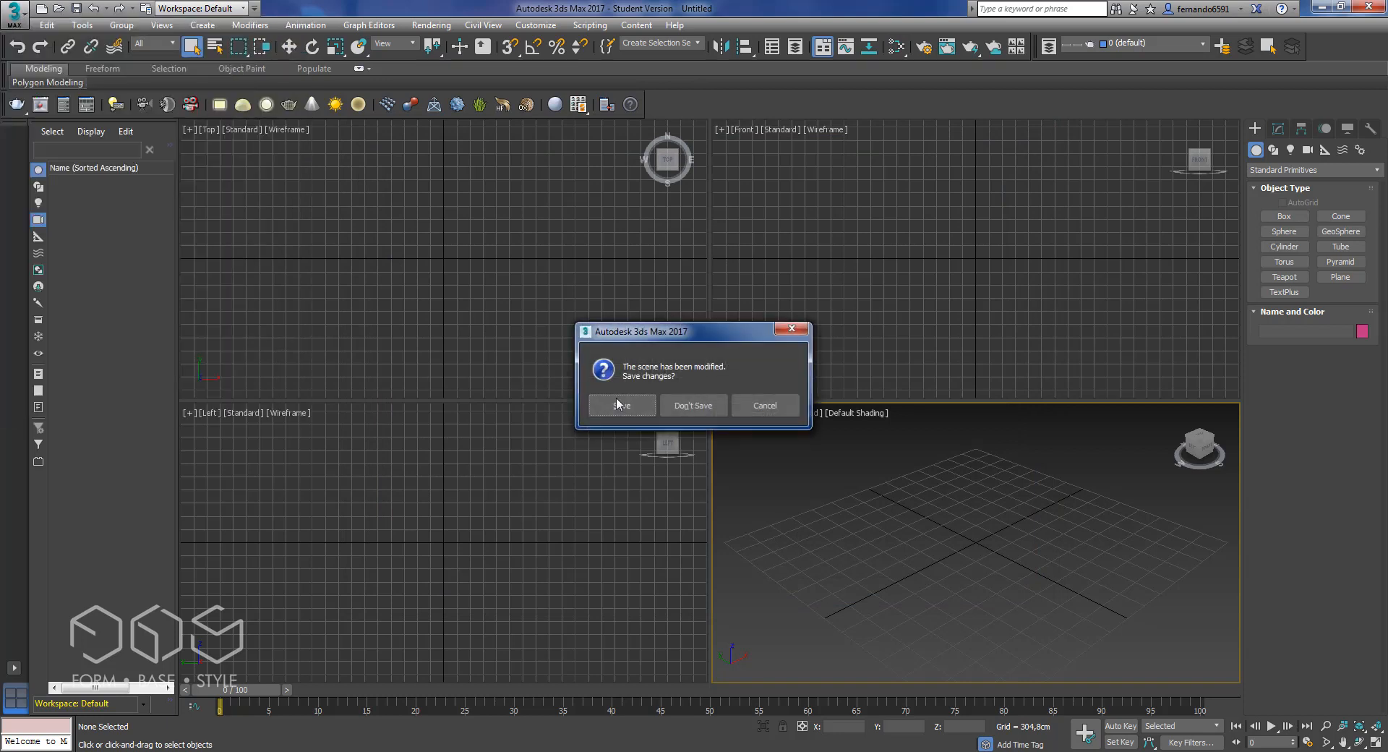
{"action": "left_click", "coordinate": [674, 408]}
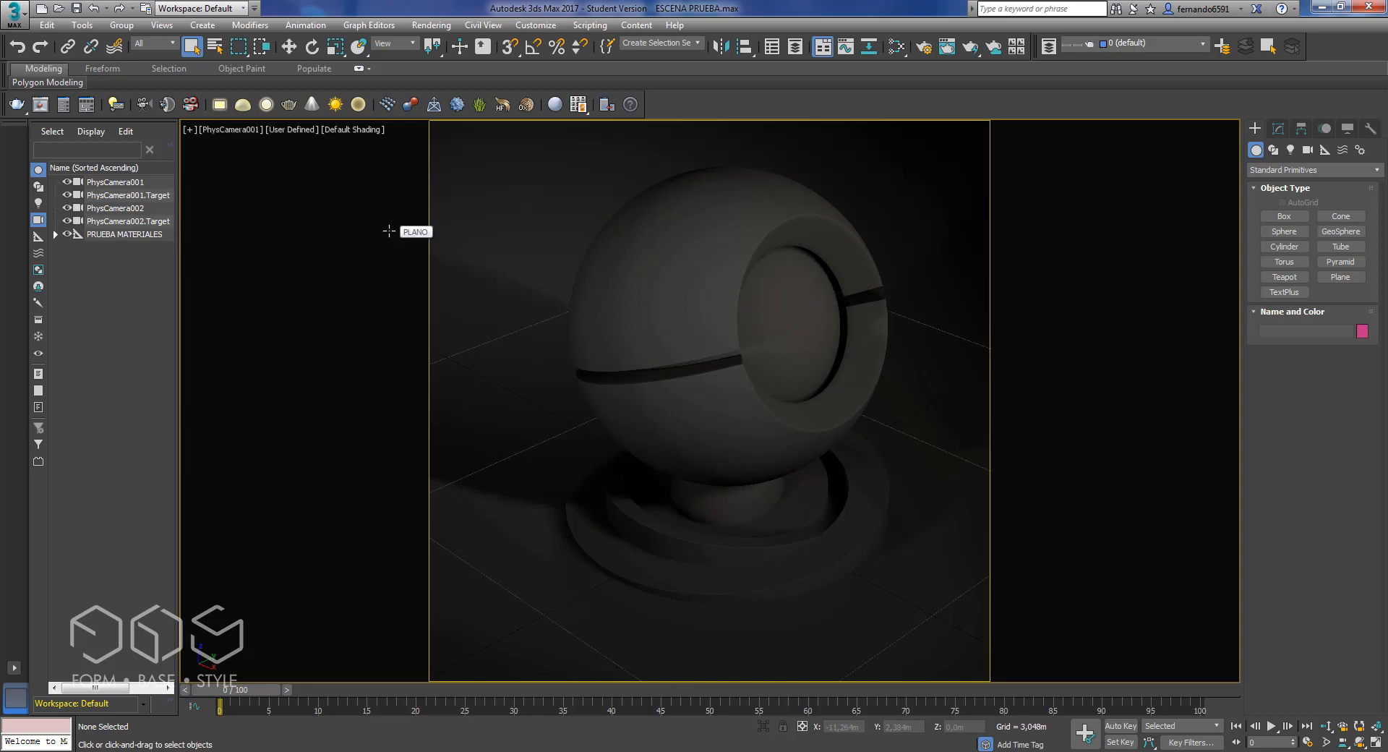
Step: Open the material editor and examine the Map #0 VRayHDRI node in View1
{"action": "key", "text": "m"}
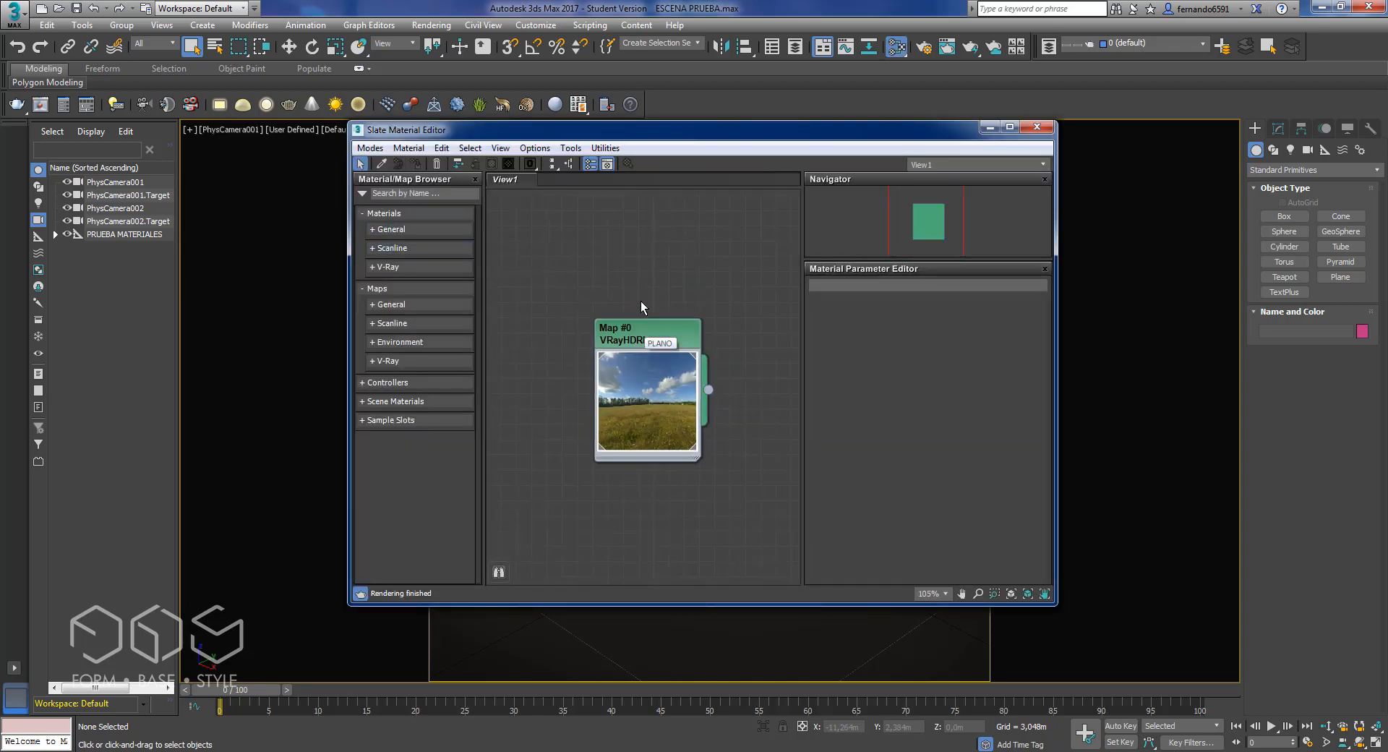
{"action": "scroll", "coordinate": [647, 314], "scroll_direction": "down", "scroll_amount": 5}
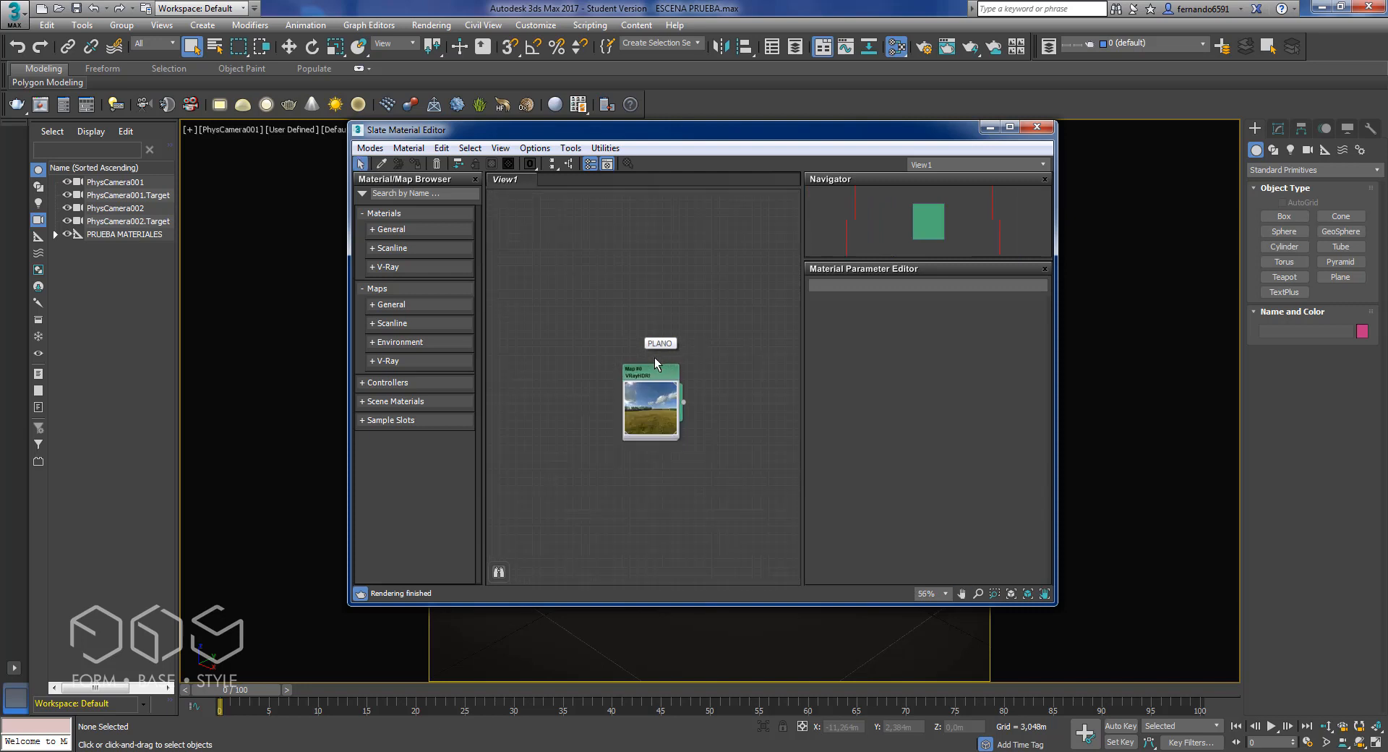
{"action": "scroll", "coordinate": [652, 373], "scroll_direction": "up", "scroll_amount": 5}
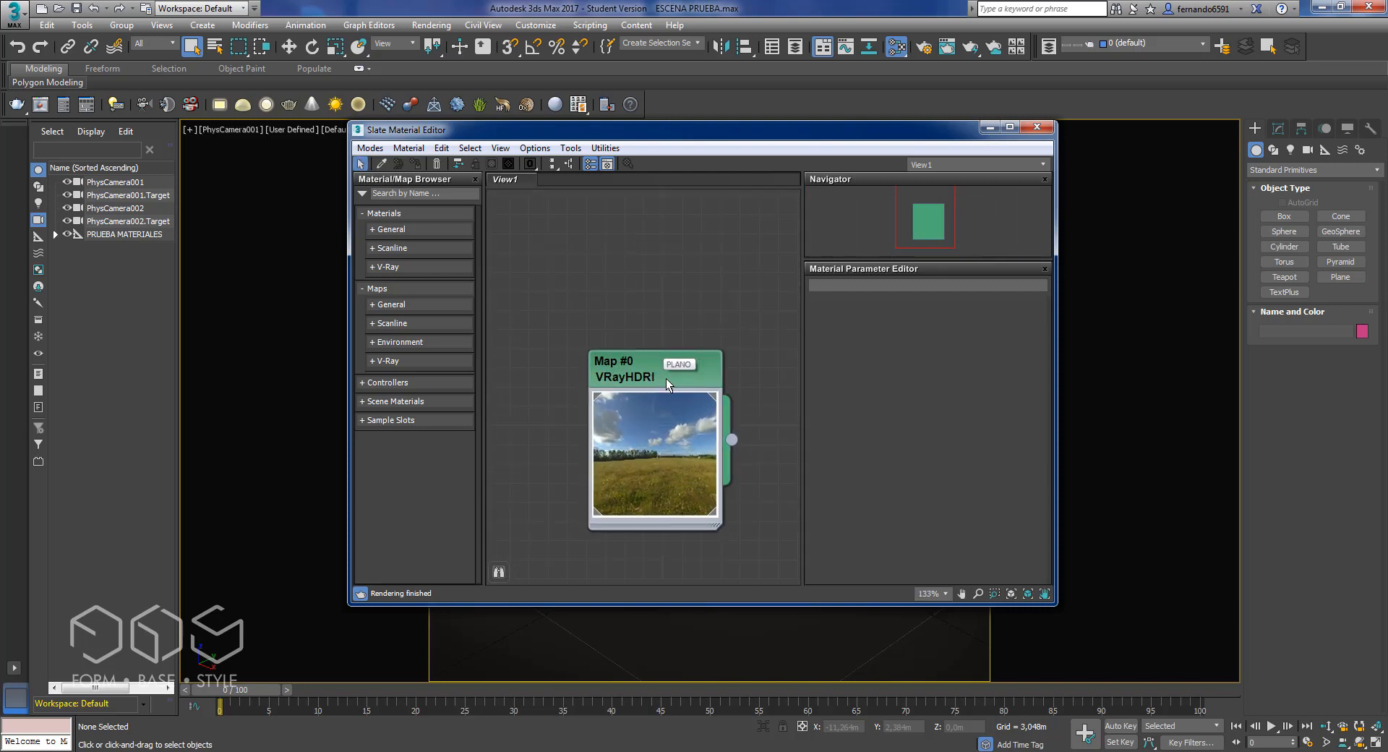
{"action": "scroll", "coordinate": [666, 377], "scroll_direction": "down", "scroll_amount": 3}
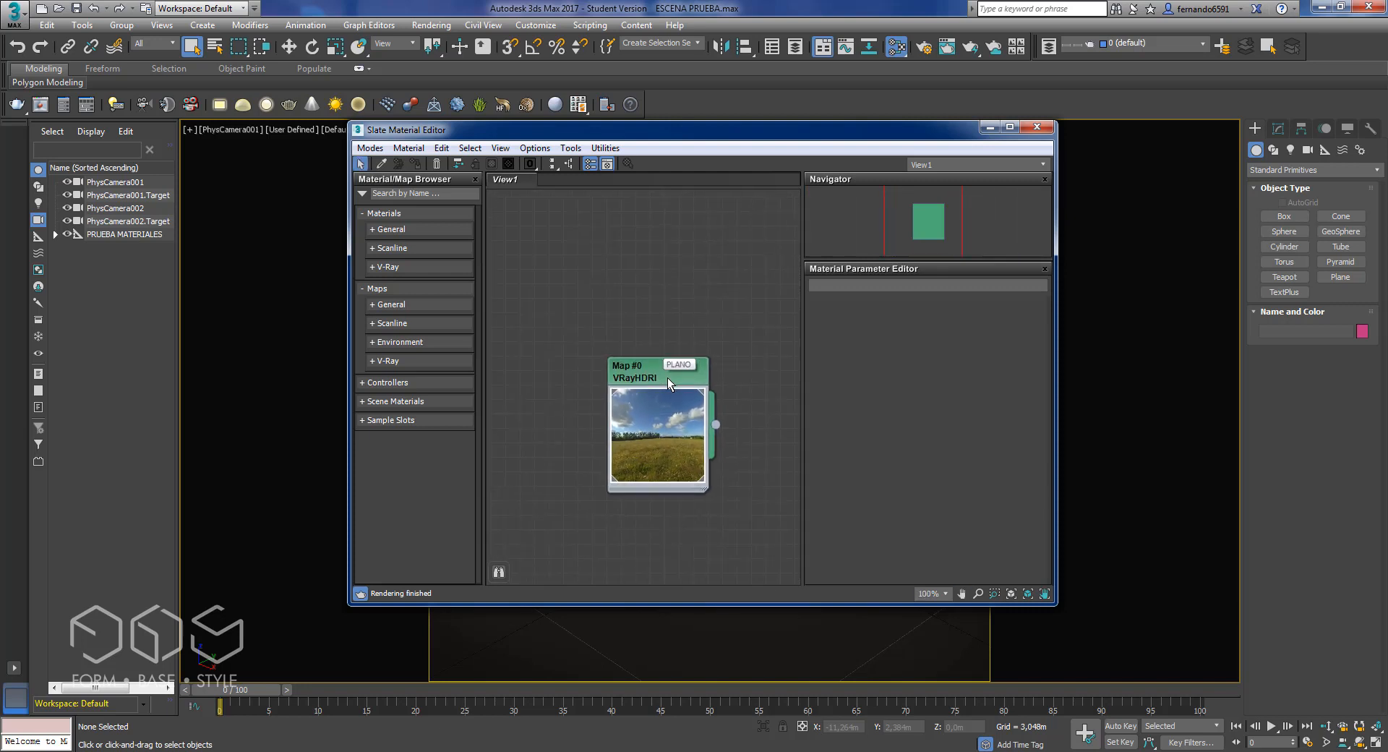
{"action": "scroll", "coordinate": [664, 433], "scroll_direction": "up", "scroll_amount": 2}
{"action": "scroll", "coordinate": [666, 449], "scroll_direction": "up", "scroll_amount": 1}
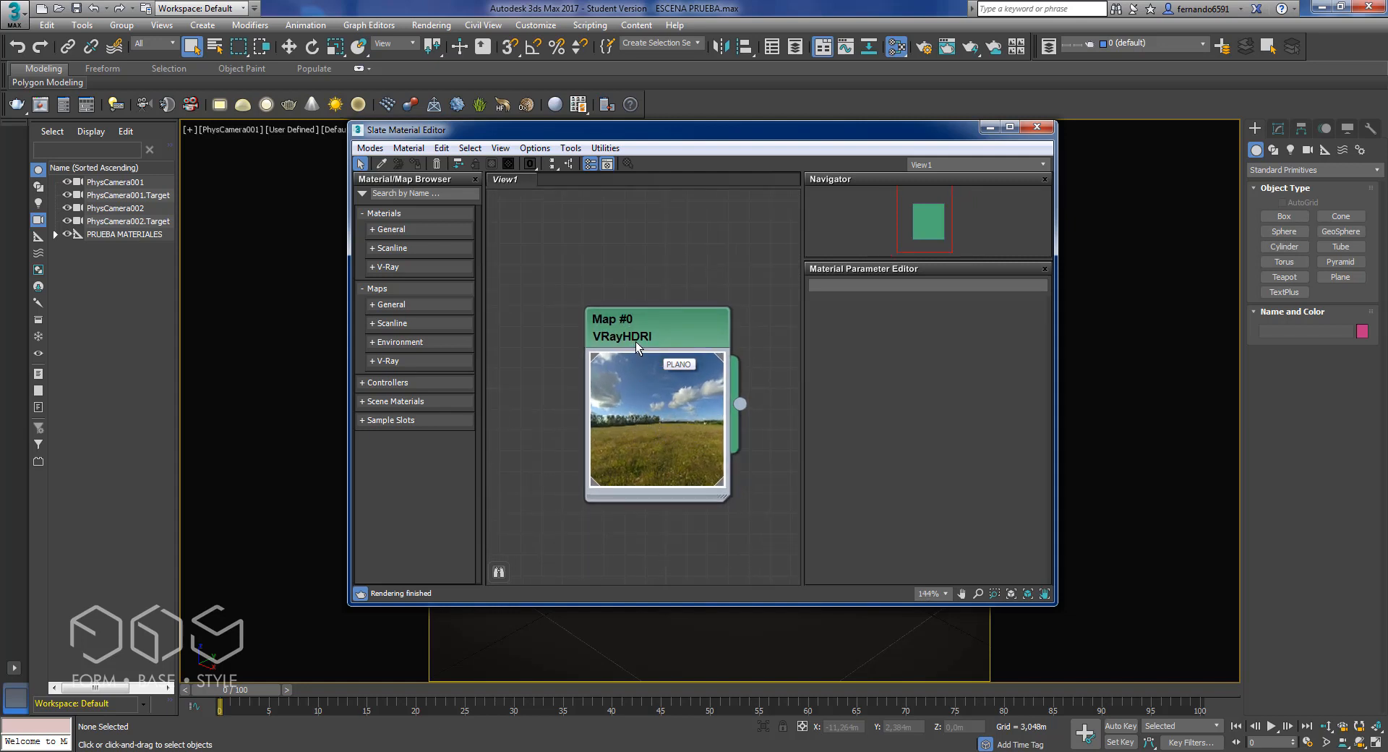
Step: Display the parameters of the Map #0 VRayHDRI node to check its bitmap path, and close the material editor
{"action": "left_click_drag", "start_coordinate": [670, 133], "coordinate": [491, 92]}
{"action": "left_click", "coordinate": [464, 271]}
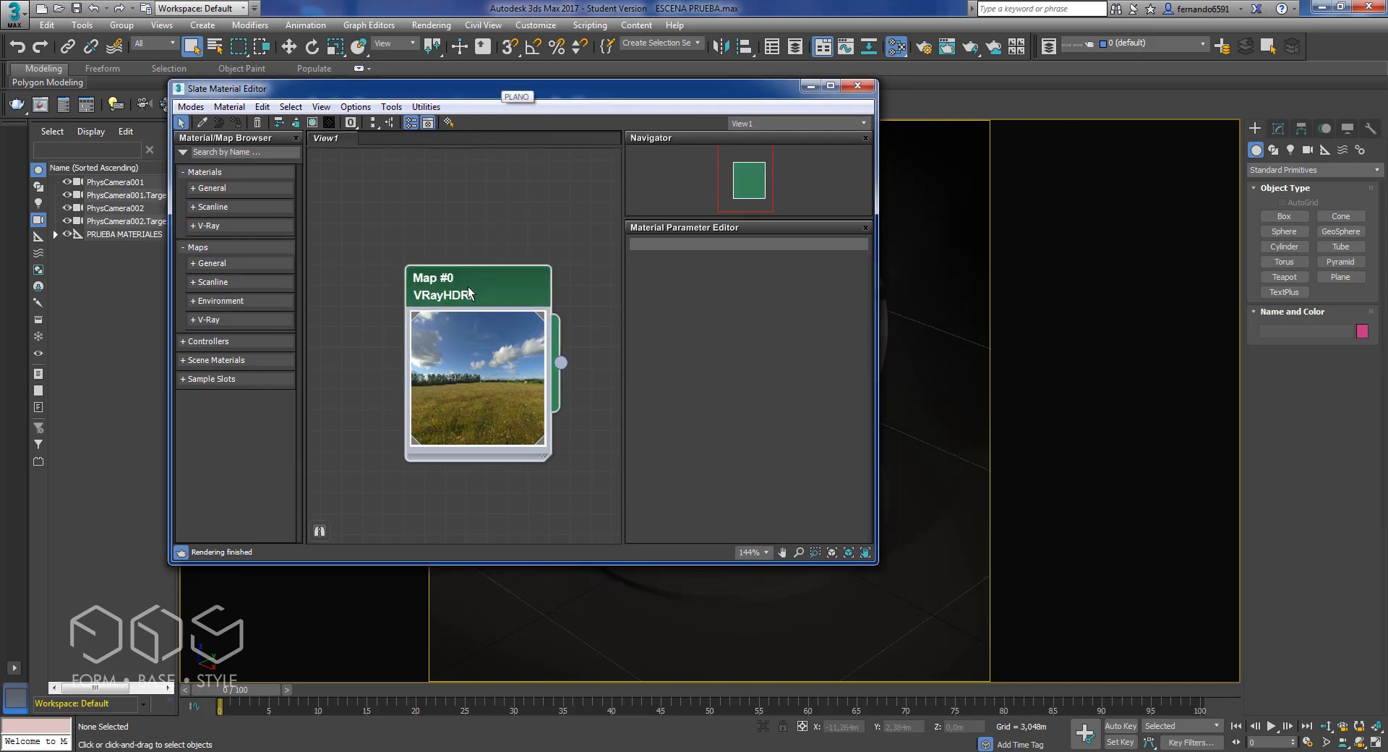
{"action": "double_click", "coordinate": [467, 287]}
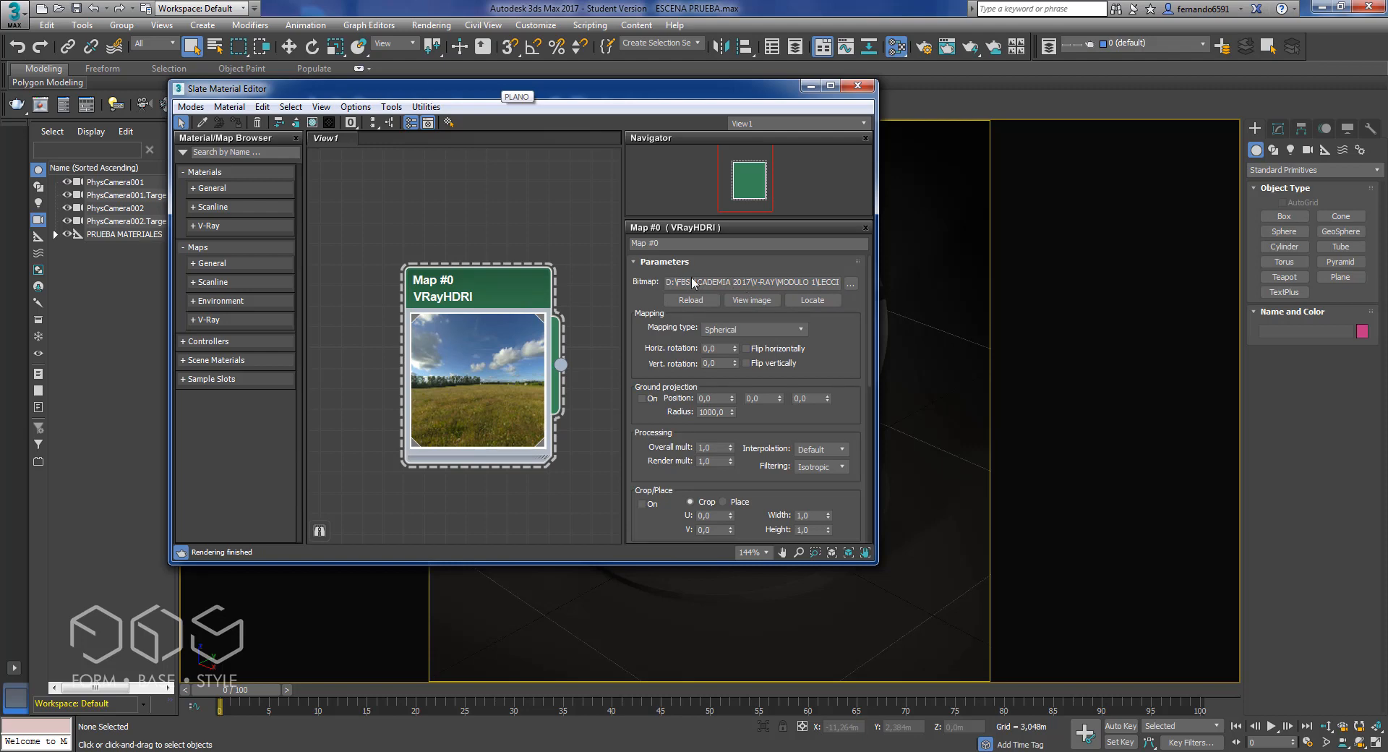
{"action": "scroll", "coordinate": [429, 239], "scroll_direction": "down", "scroll_amount": 1}
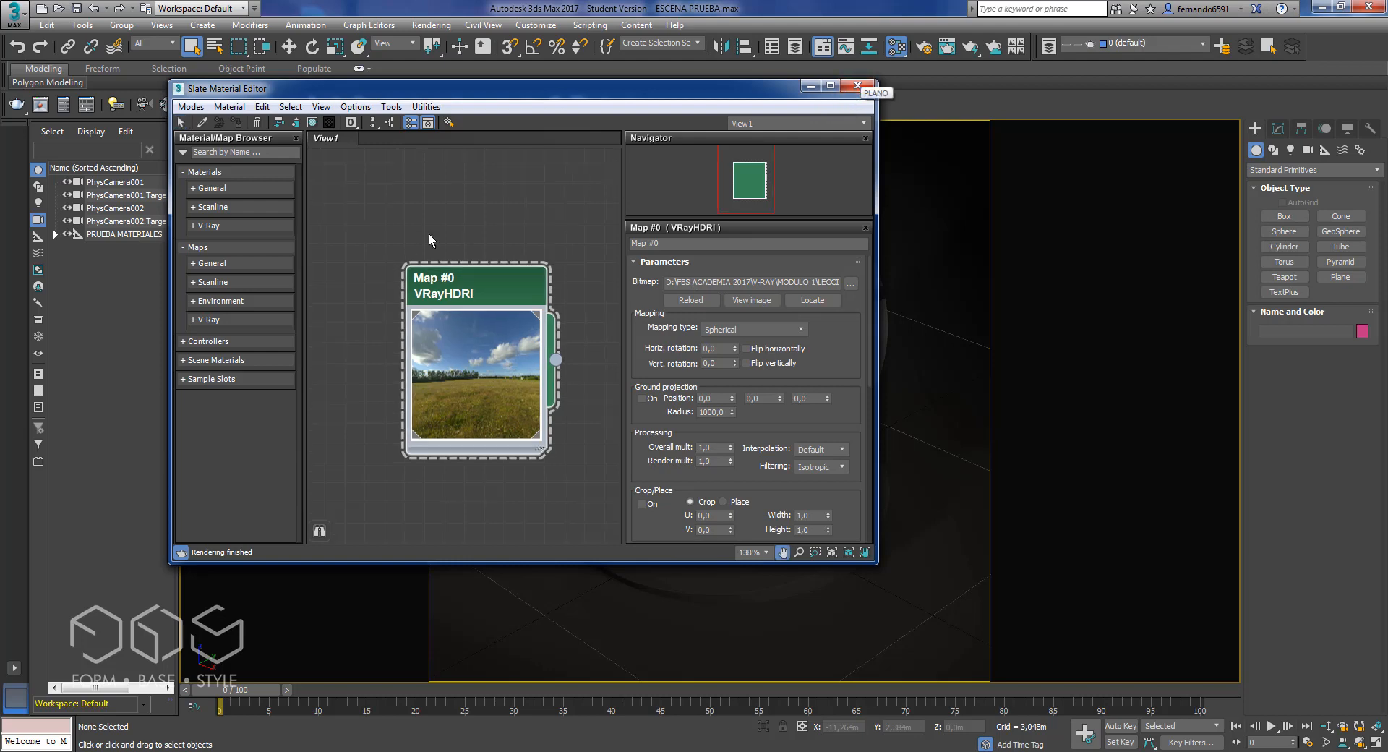
{"action": "scroll", "coordinate": [428, 239], "scroll_direction": "down", "scroll_amount": 10}
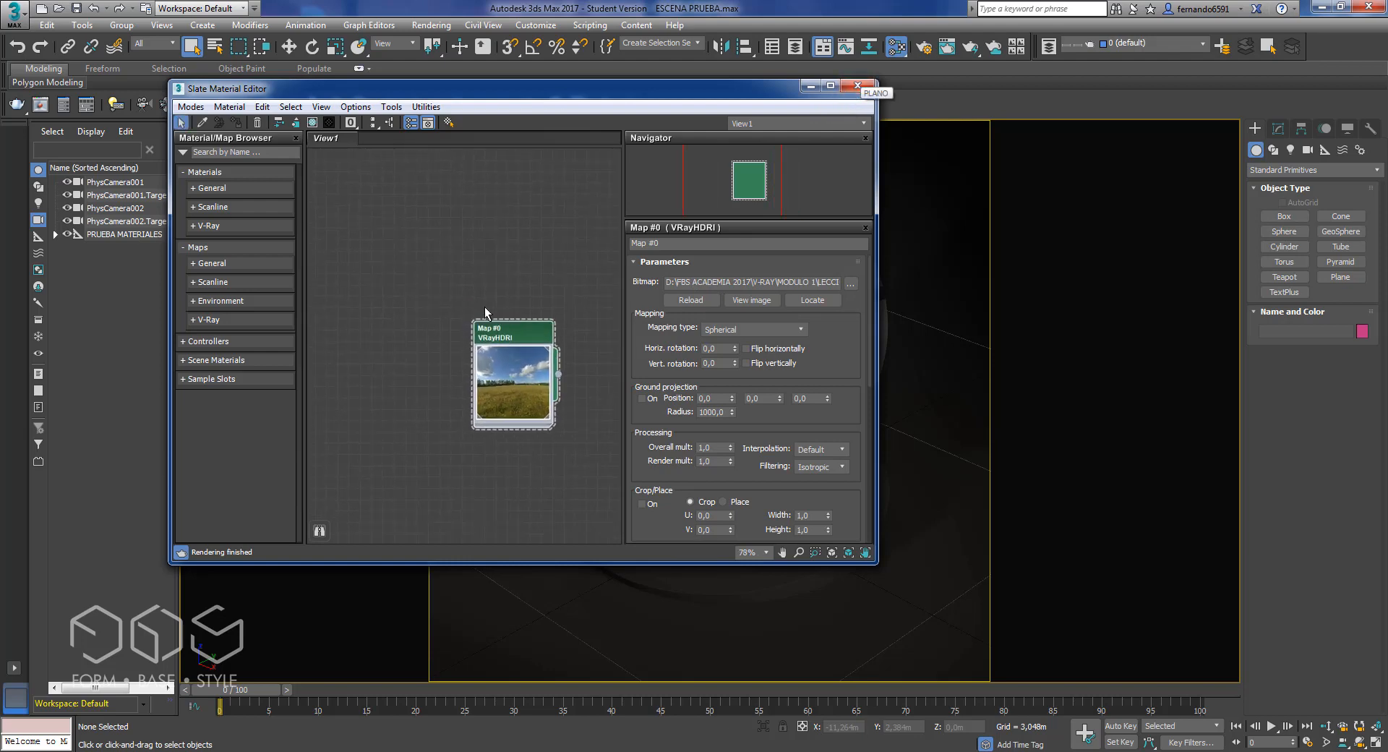
{"action": "scroll", "coordinate": [485, 312], "scroll_direction": "down", "scroll_amount": 7}
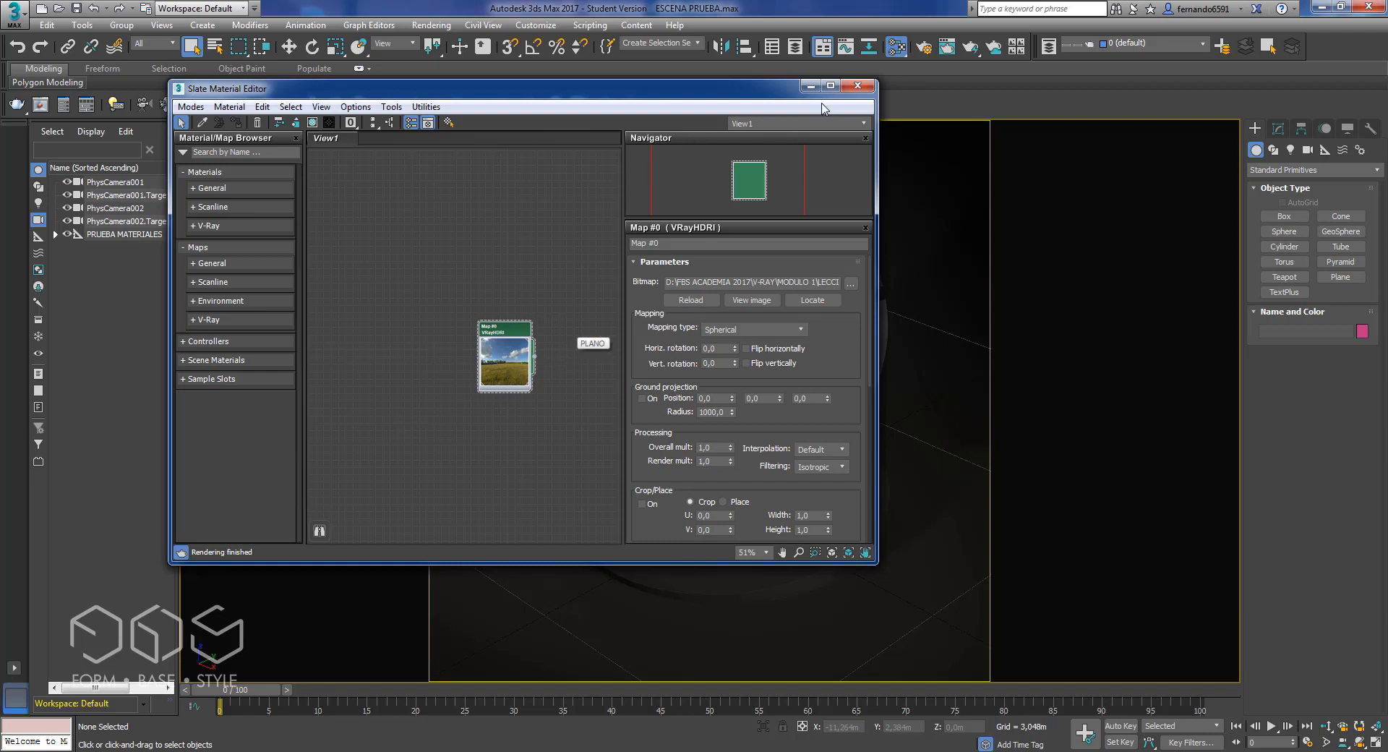
{"action": "left_click", "coordinate": [857, 86]}
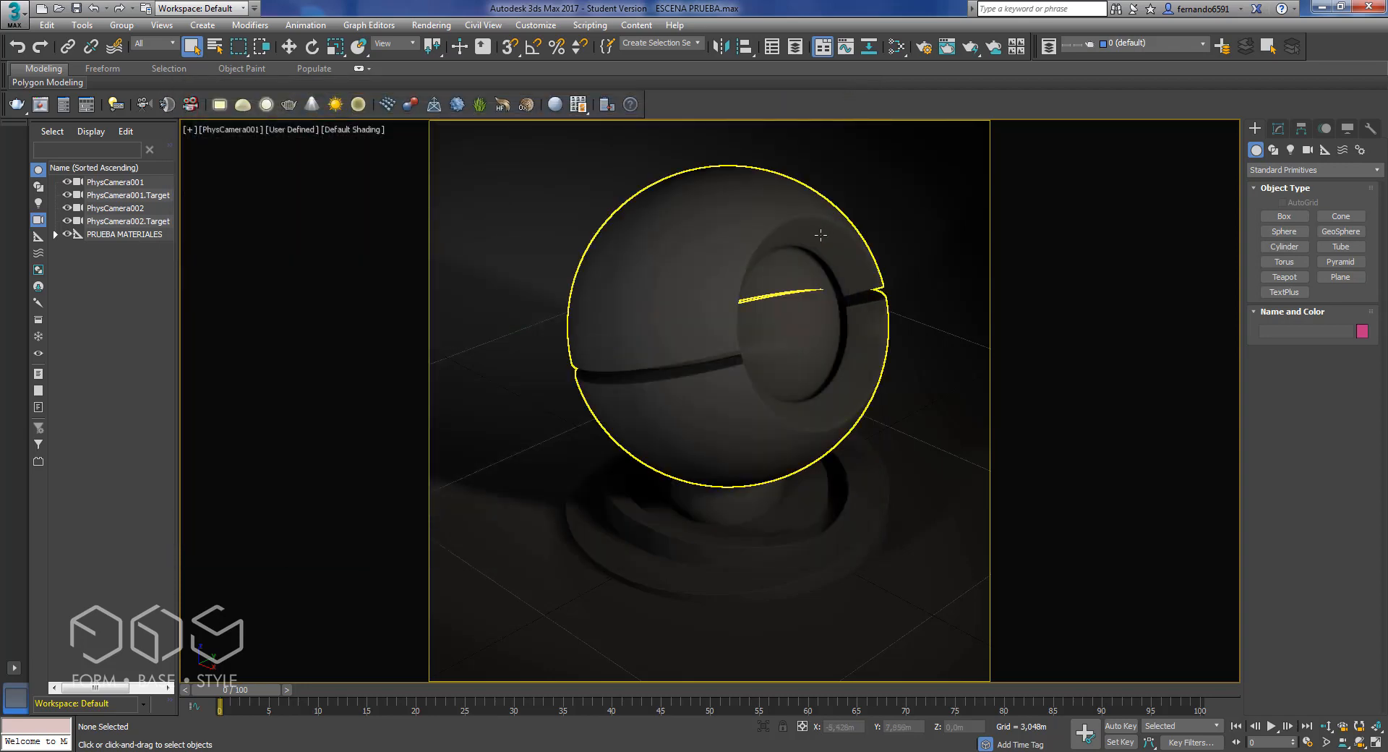
Step: Load the Bitmap/Photometric Paths utility and open its resource editor with the material editor included
{"action": "left_click", "coordinate": [1370, 130]}
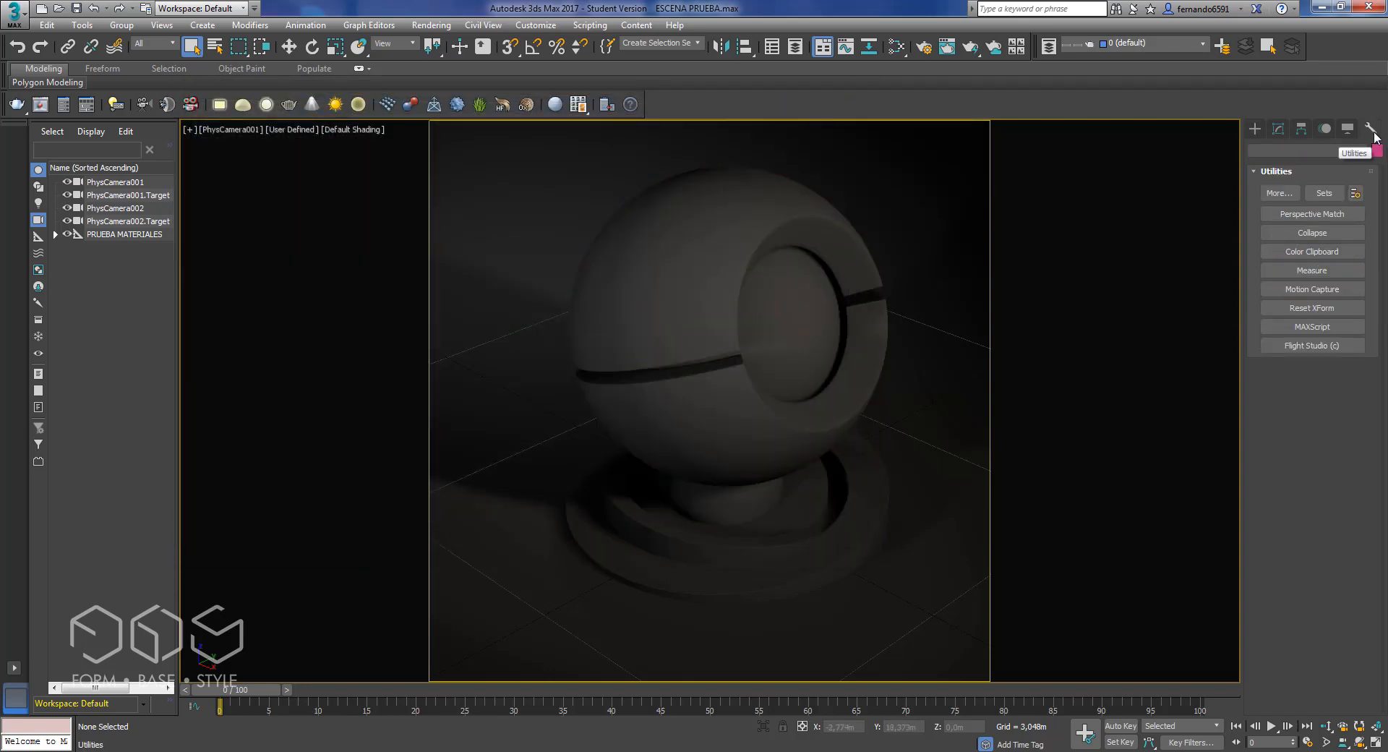
{"action": "left_click", "coordinate": [1277, 193]}
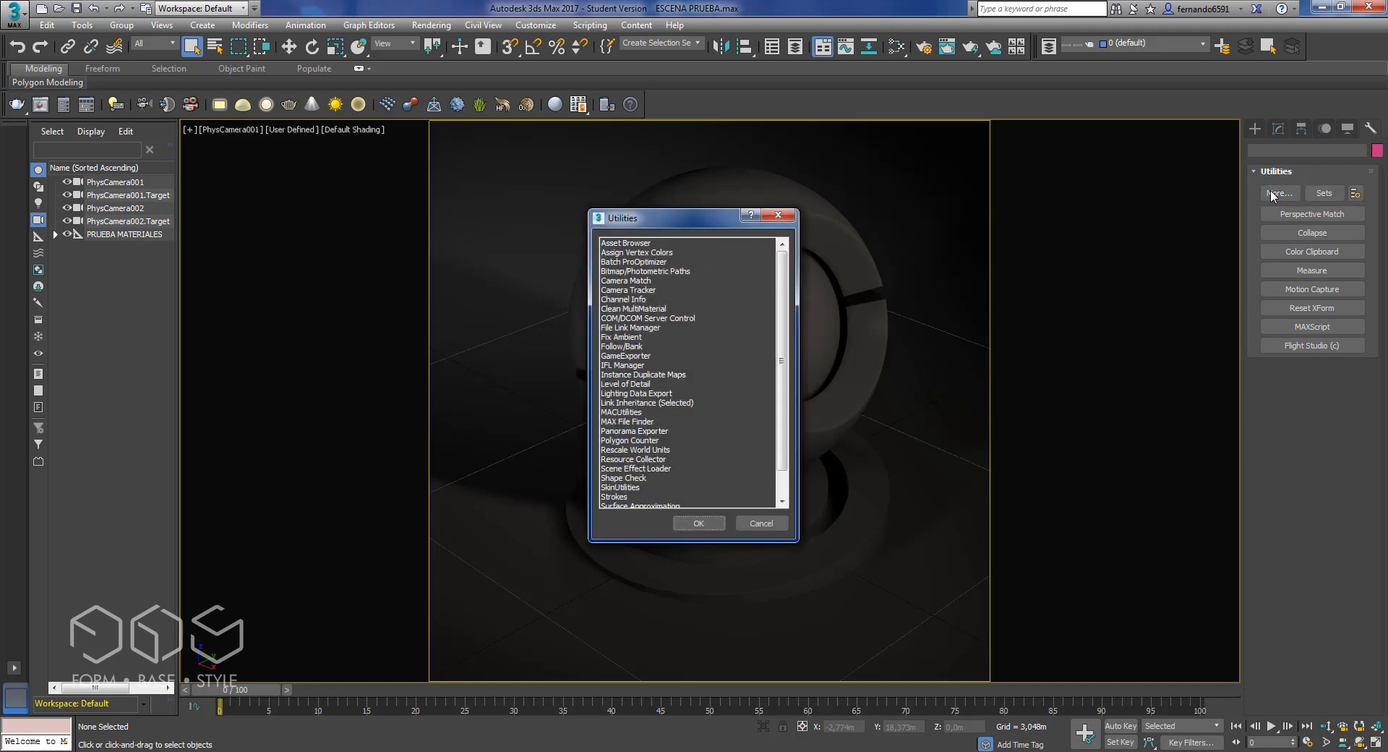
{"action": "left_click", "coordinate": [663, 272]}
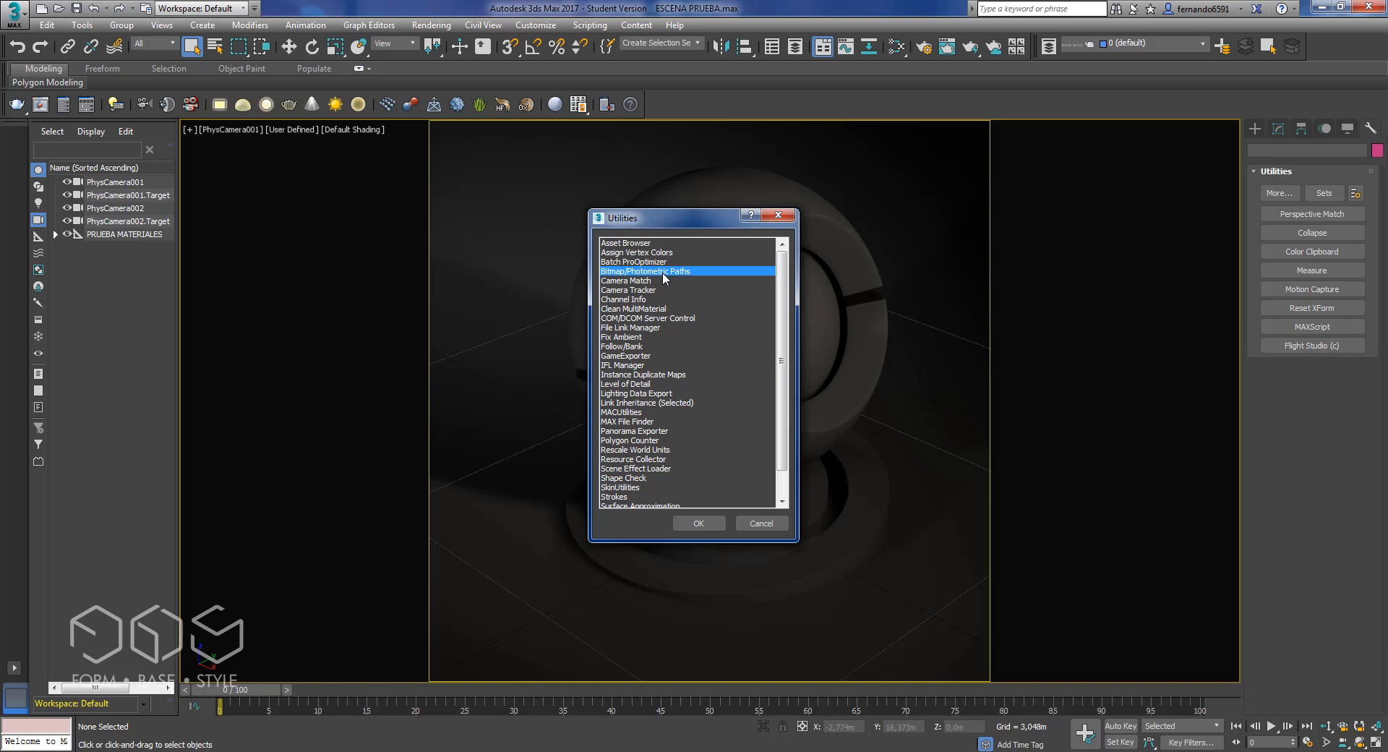
{"action": "left_click", "coordinate": [685, 525]}
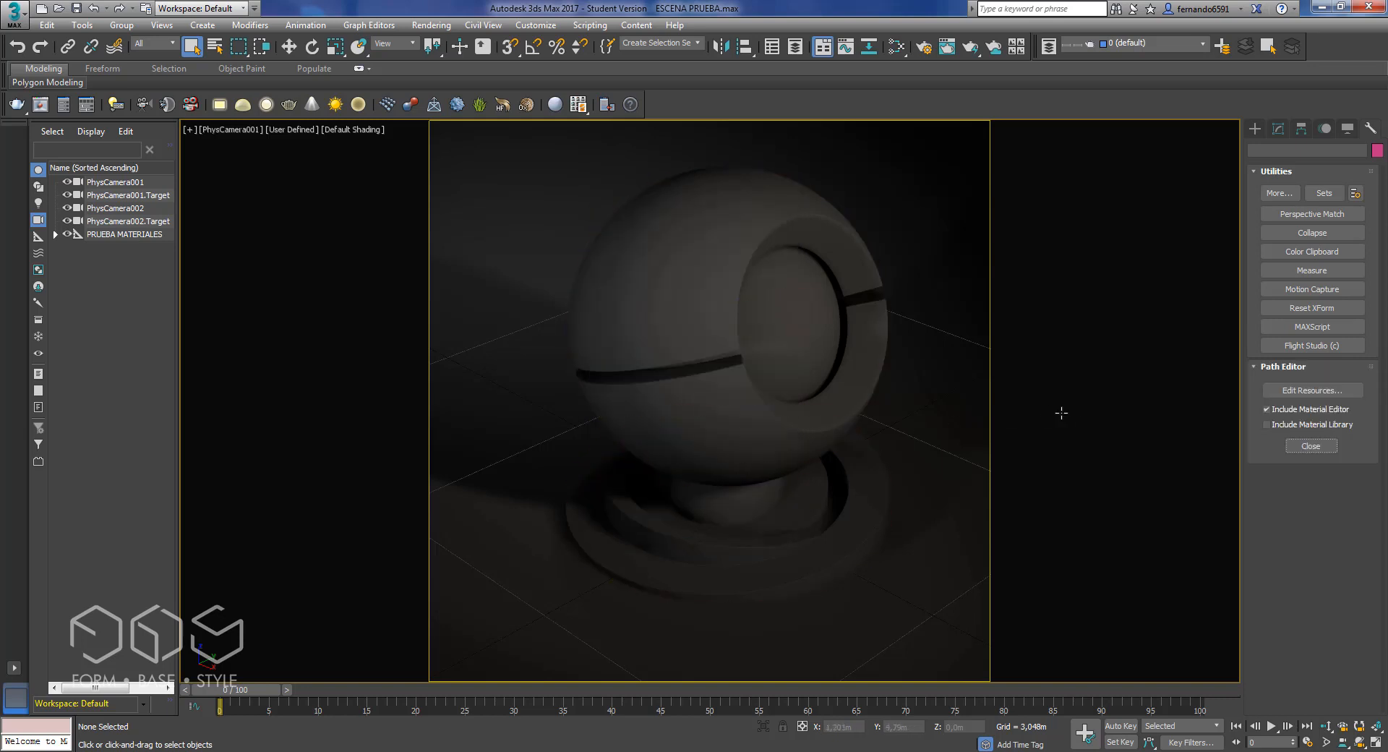
{"action": "left_click", "coordinate": [1278, 392]}
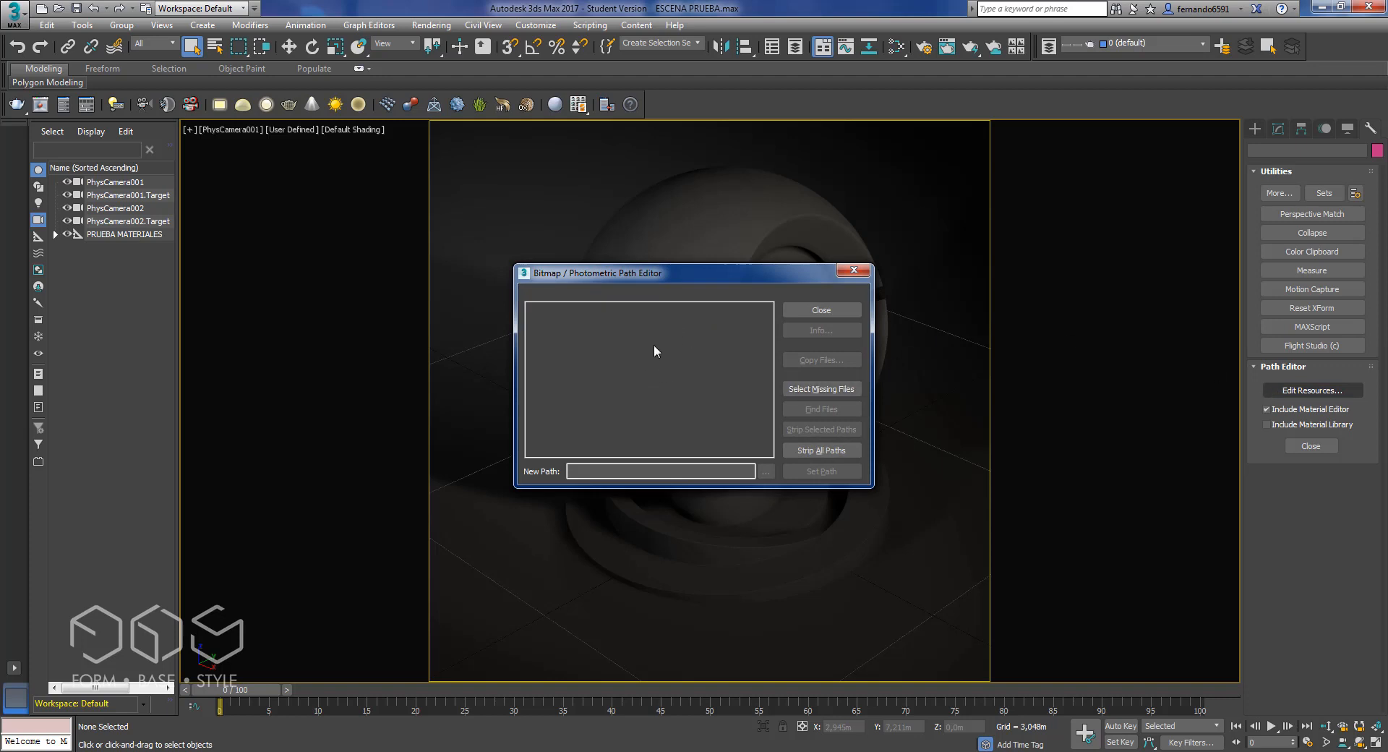
Step: Check the scene for missing bitmap files in the path editor and close it
{"action": "left_click", "coordinate": [808, 388]}
{"action": "left_click", "coordinate": [791, 389]}
{"action": "left_click", "coordinate": [791, 389]}
{"action": "left_click", "coordinate": [850, 271]}
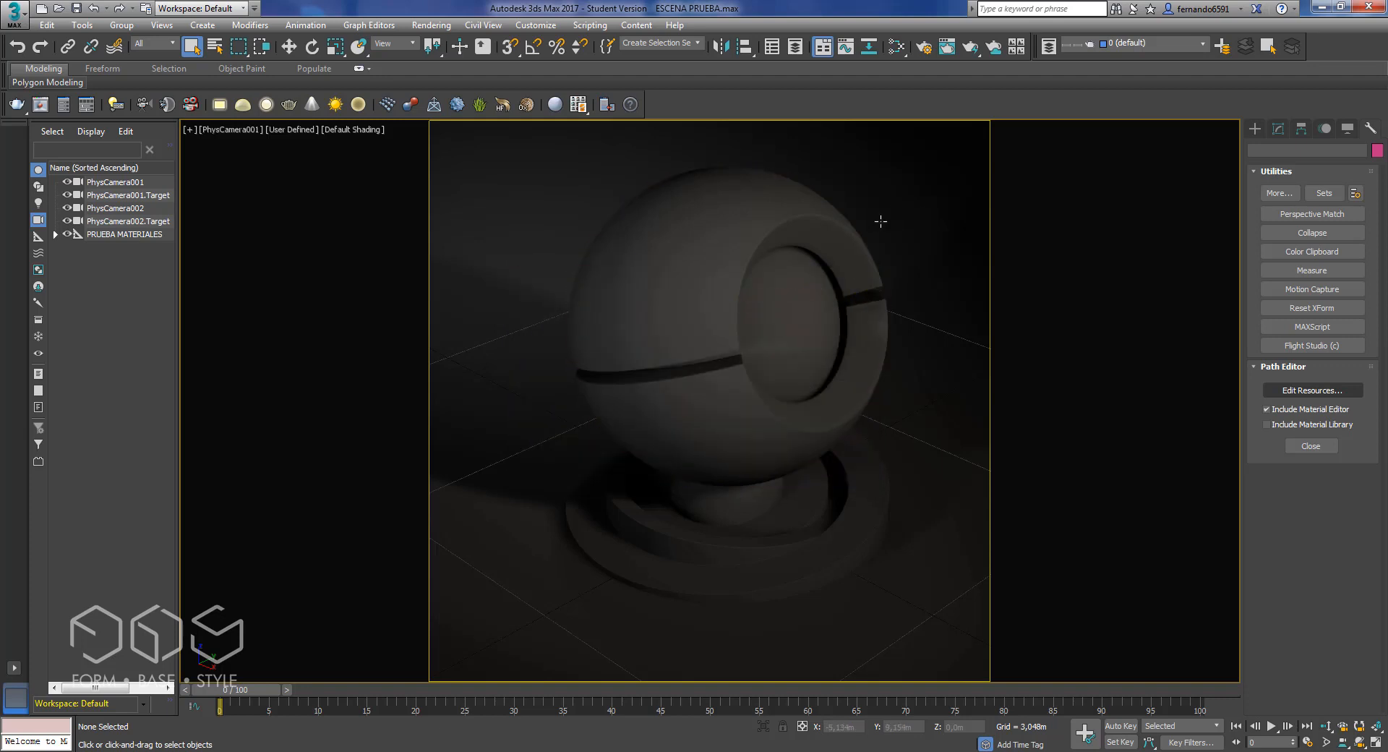
Step: Open the Slate material editor with the VRayHDRI node in view and move its window nearer the screen's center
{"action": "key", "text": "m"}
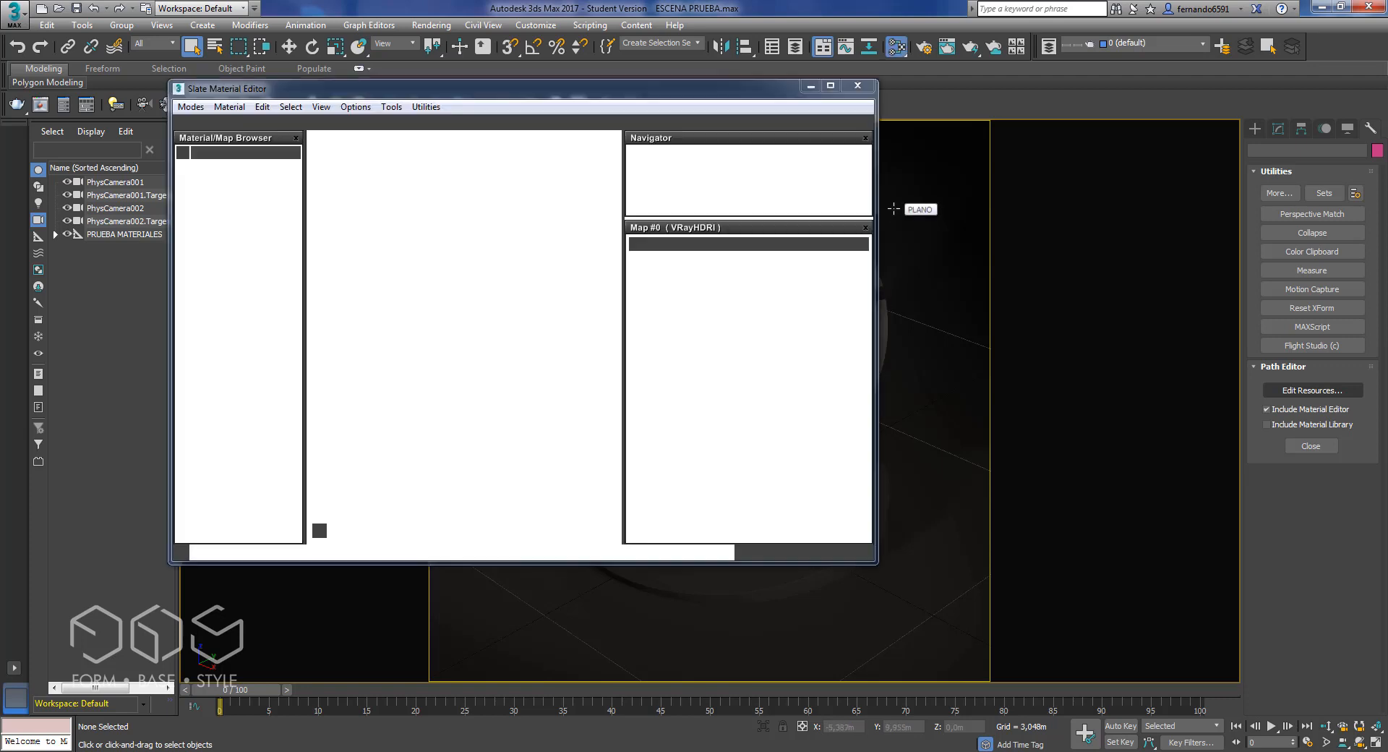
{"action": "middle_click_drag", "start_coordinate": [514, 280], "coordinate": [561, 295]}
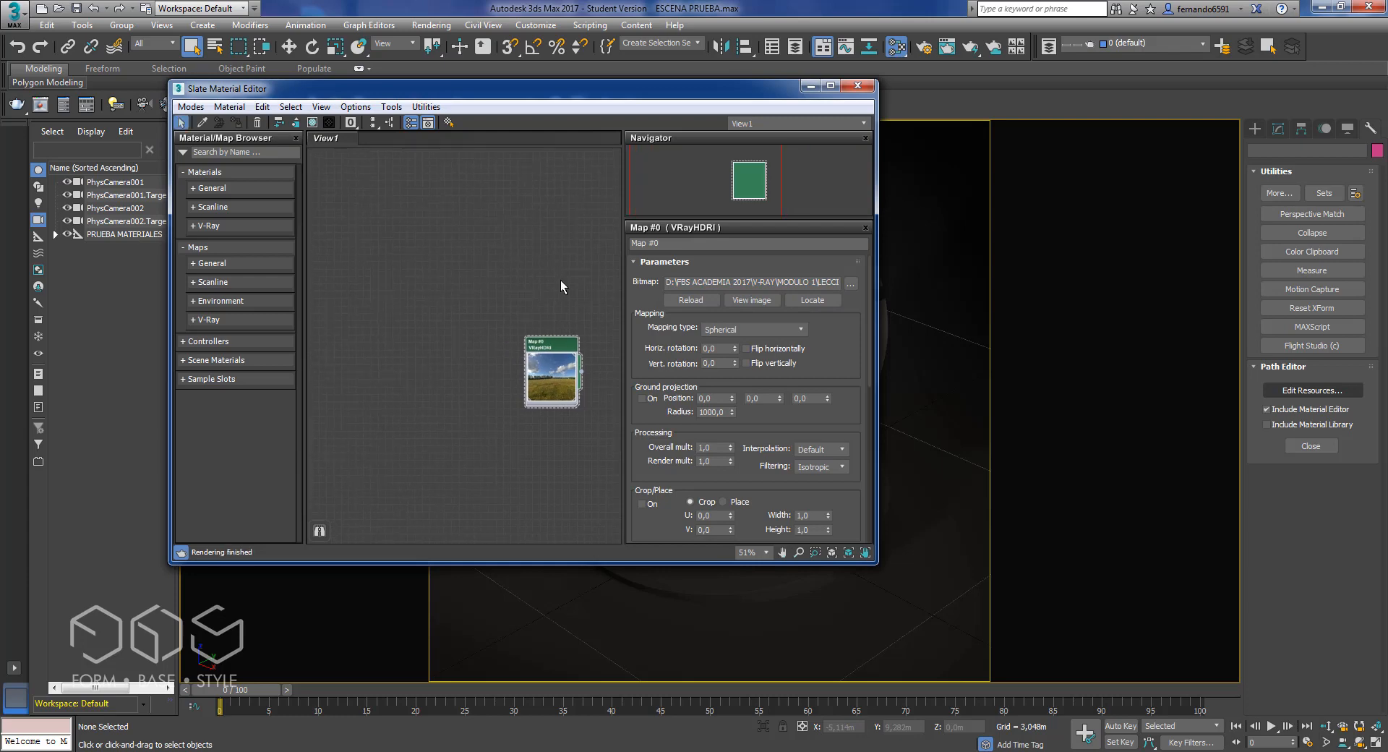
{"action": "left_click_drag", "start_coordinate": [596, 88], "coordinate": [738, 132]}
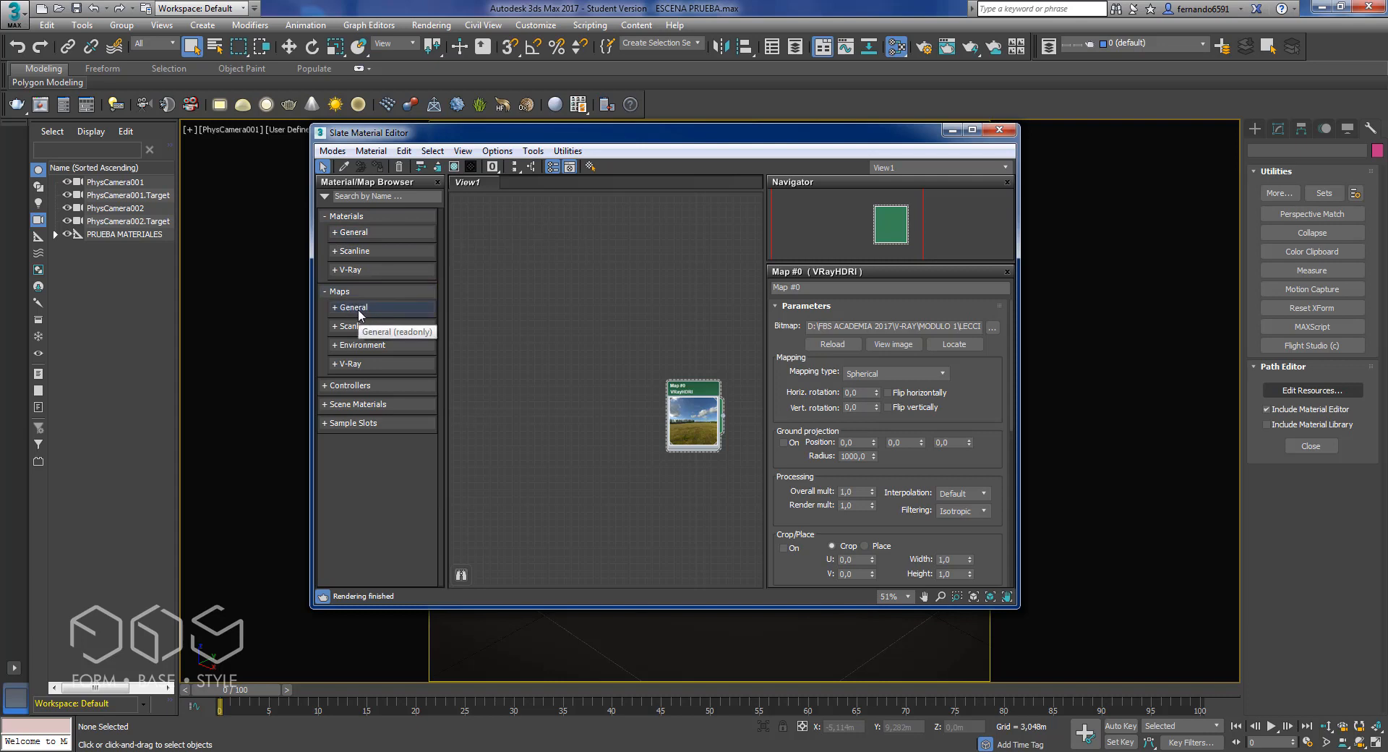
Step: Look through the General maps category in the material browser and collapse it again
{"action": "left_click", "coordinate": [358, 309]}
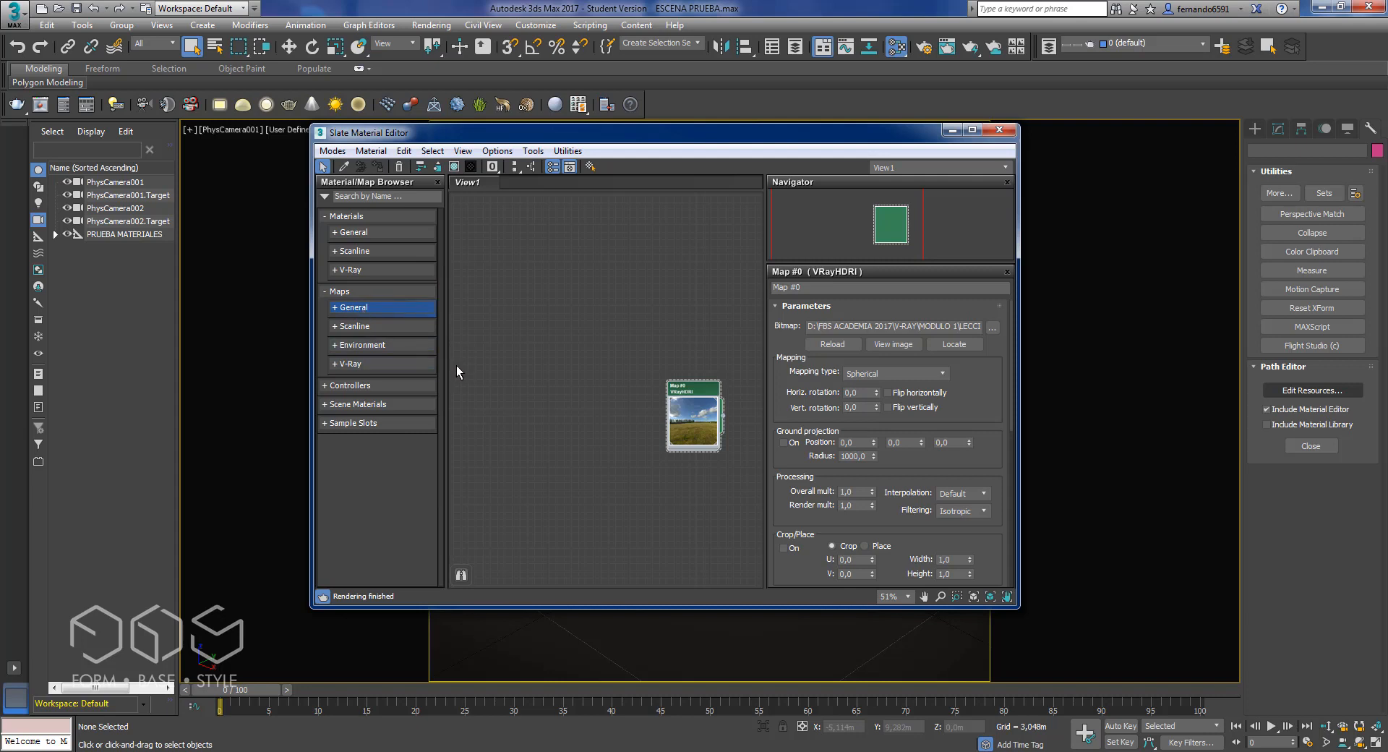
{"action": "left_click", "coordinate": [355, 313]}
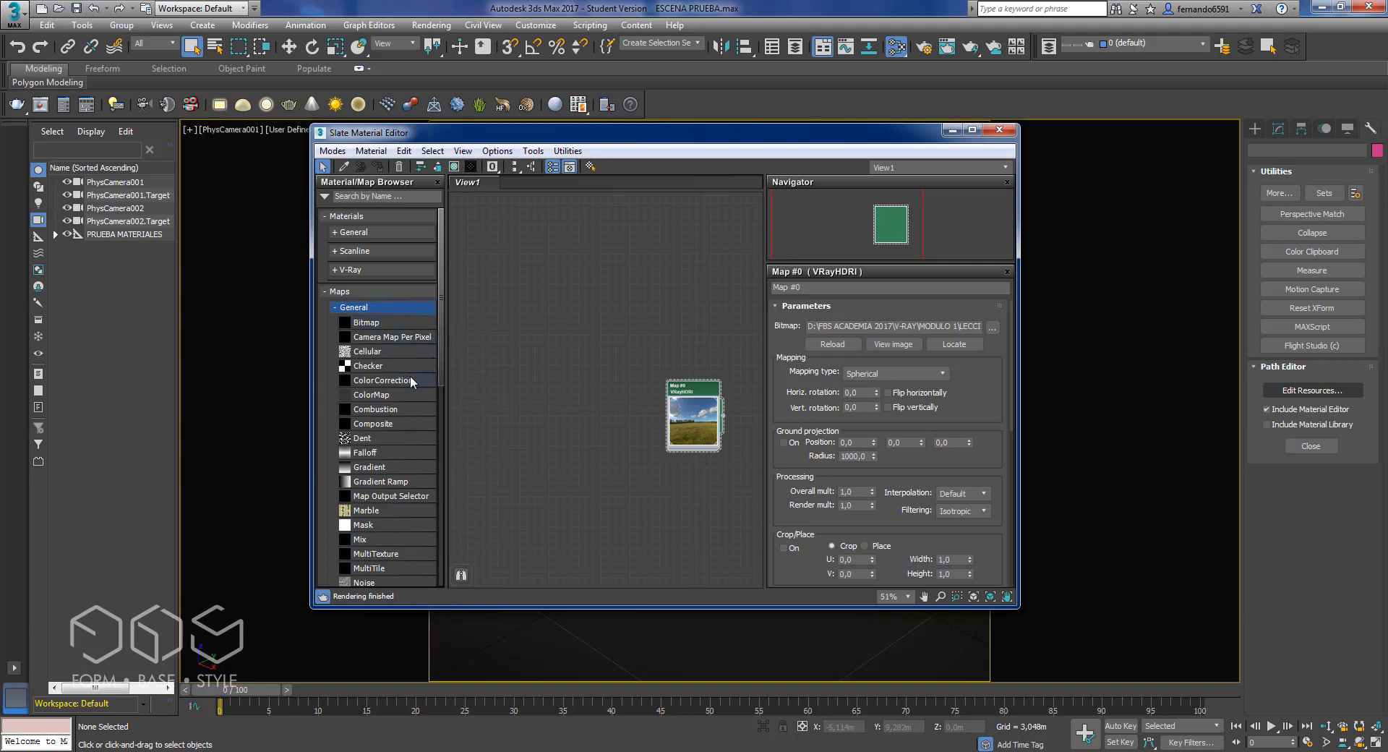
{"action": "mouse_move", "coordinate": [440, 367]}
{"action": "left_mouse_down"}
{"action": "mouse_move", "coordinate": [439, 414]}
{"action": "mouse_move", "coordinate": [438, 359]}
{"action": "left_mouse_up"}
{"action": "left_click", "coordinate": [341, 307]}
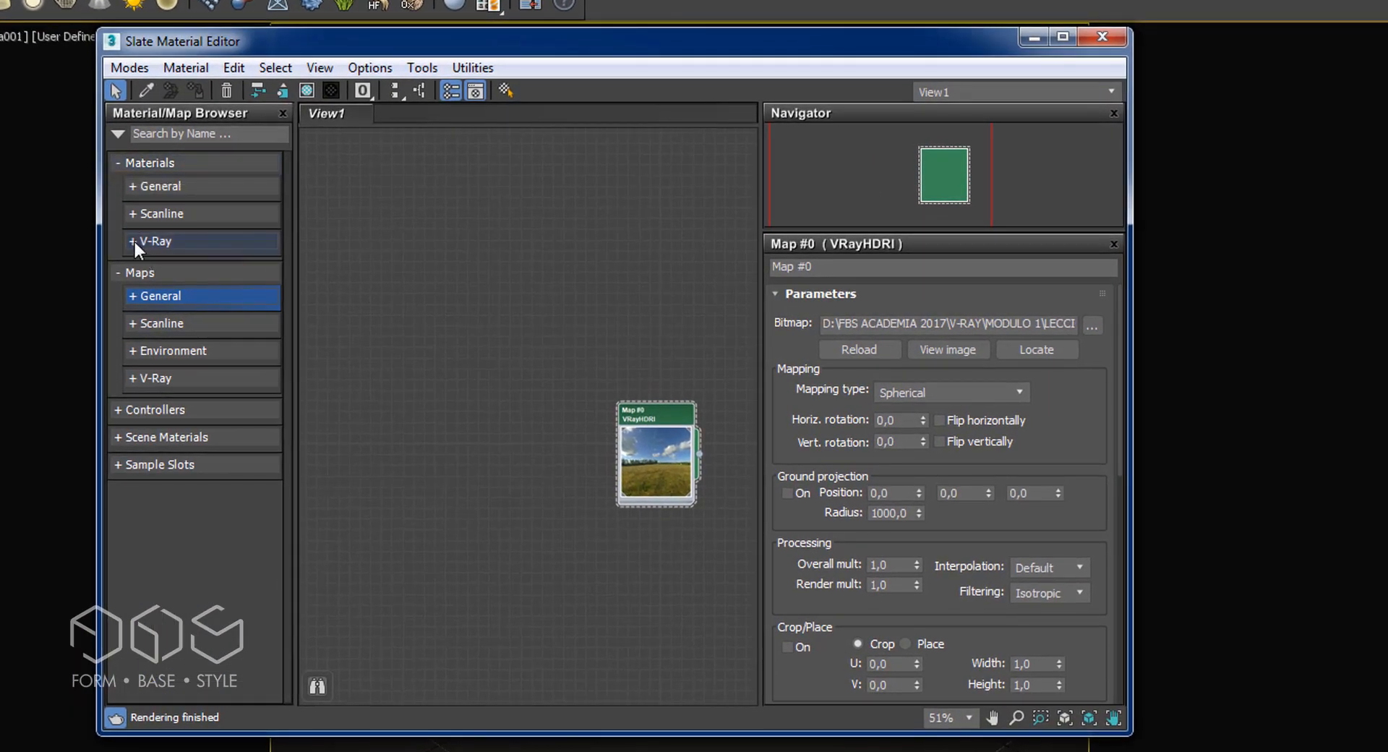
Step: Add a VRayMtl from the V-Ray materials to View1, beside the VRayHDRI node
{"action": "left_click", "coordinate": [188, 249]}
{"action": "left_click_drag", "start_coordinate": [287, 300], "coordinate": [287, 332]}
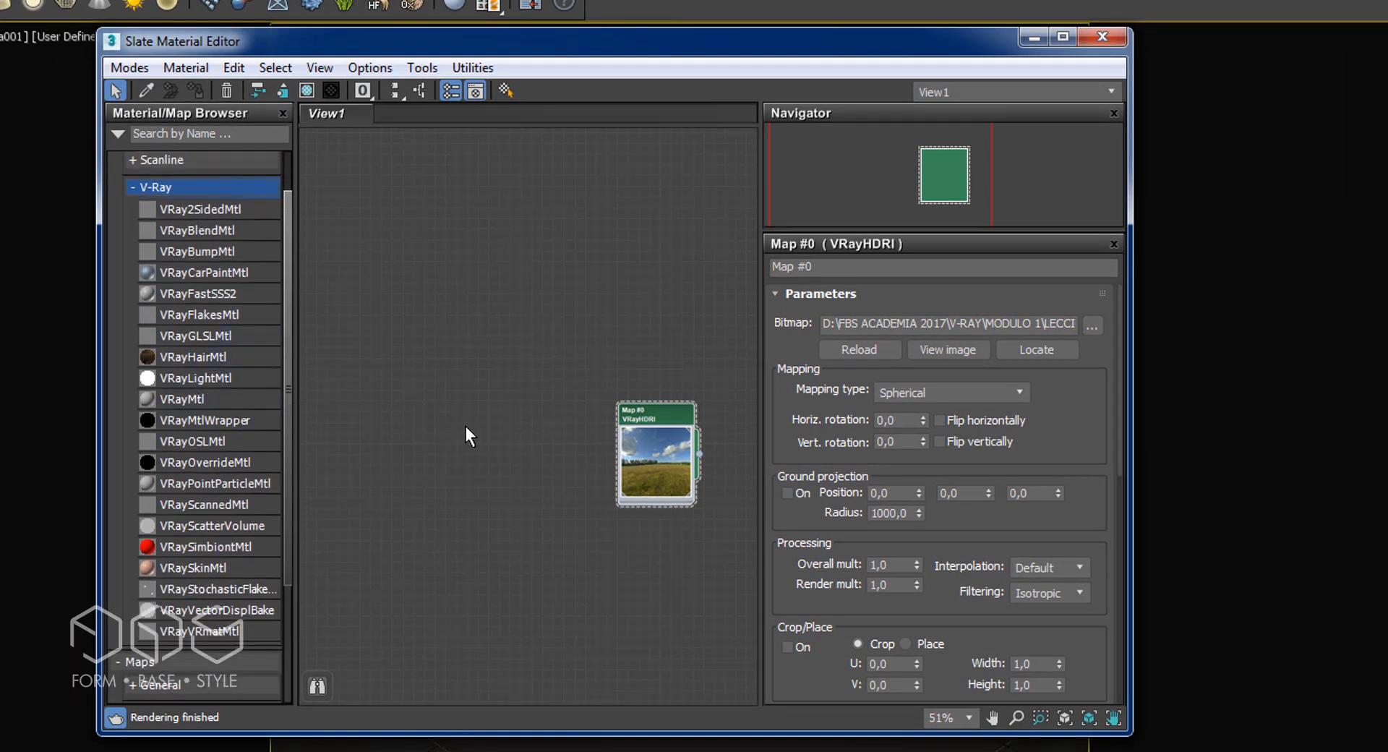
{"action": "left_click", "coordinate": [178, 400]}
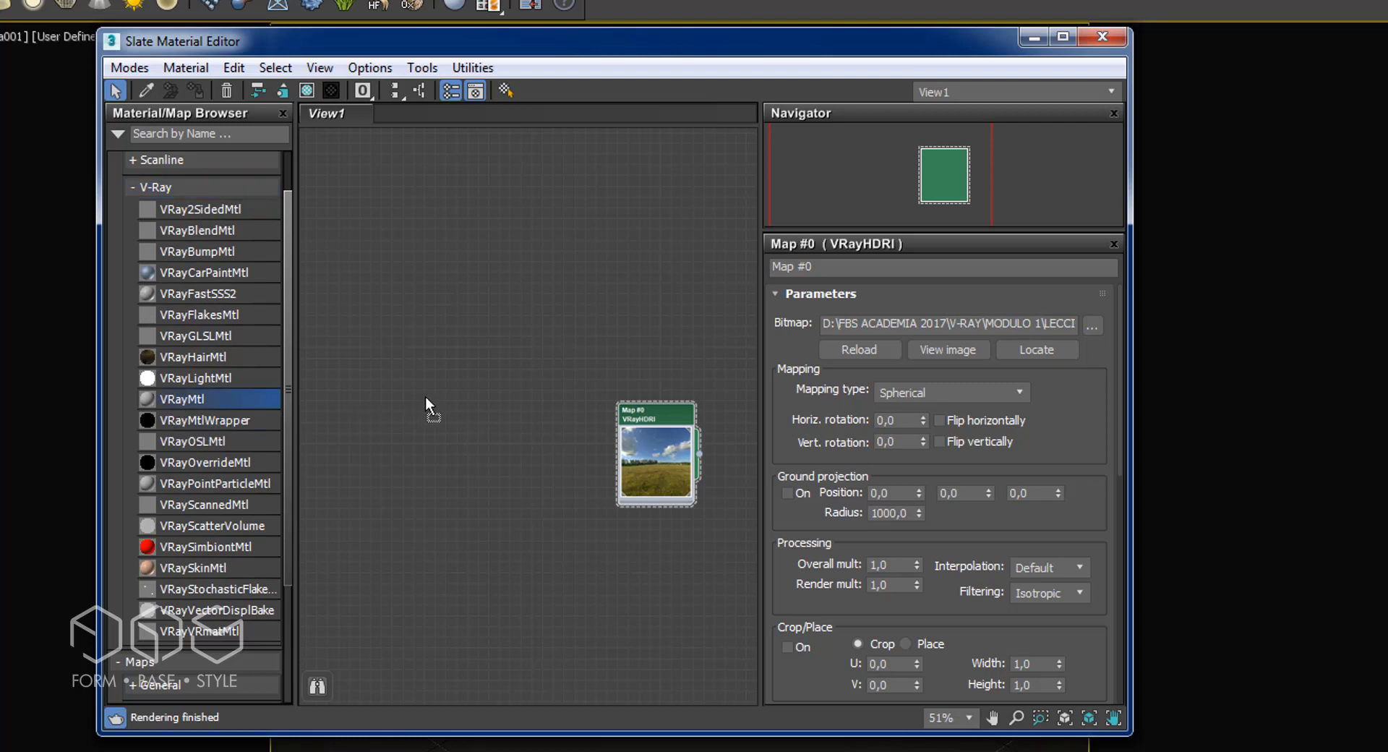
{"action": "left_click_drag", "start_coordinate": [425, 396], "coordinate": [449, 395]}
{"action": "scroll", "coordinate": [436, 400], "scroll_direction": "up", "scroll_amount": 4}
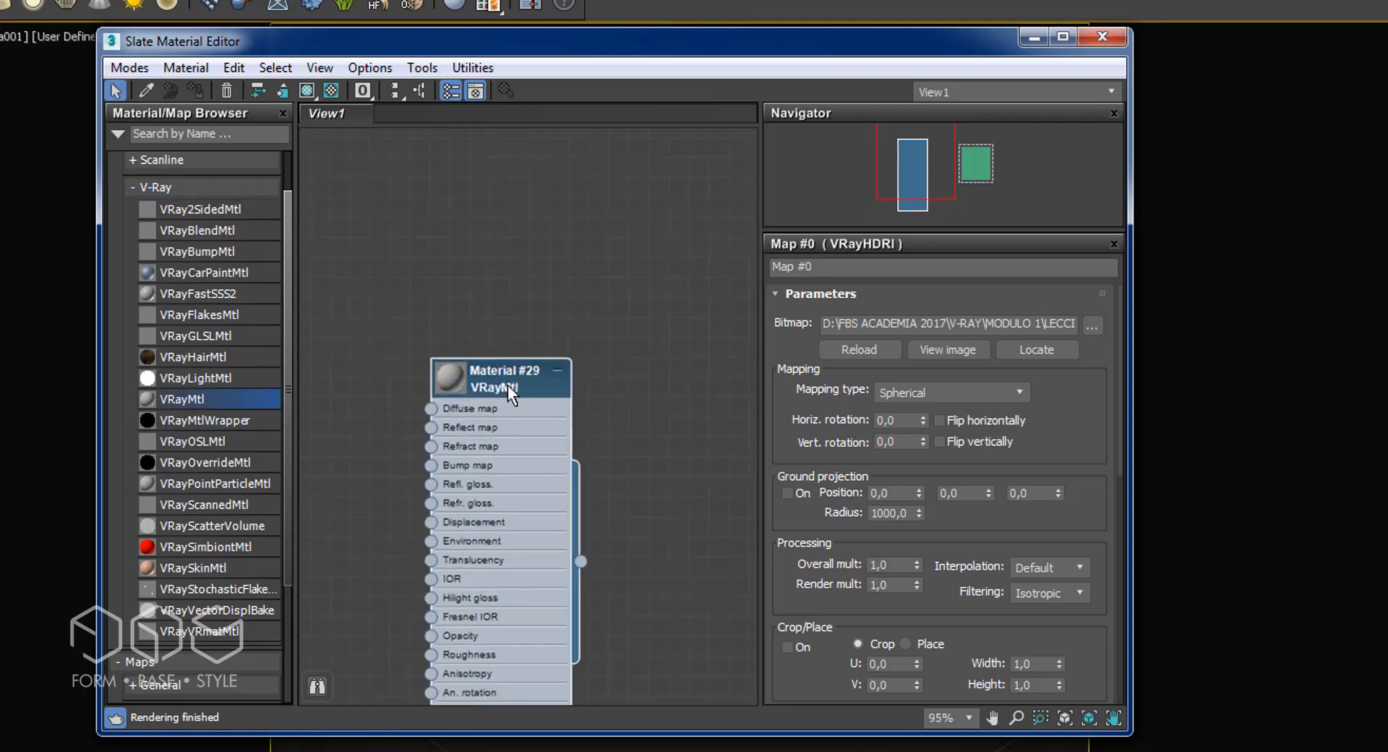
{"action": "middle_click_drag", "start_coordinate": [508, 385], "coordinate": [505, 314]}
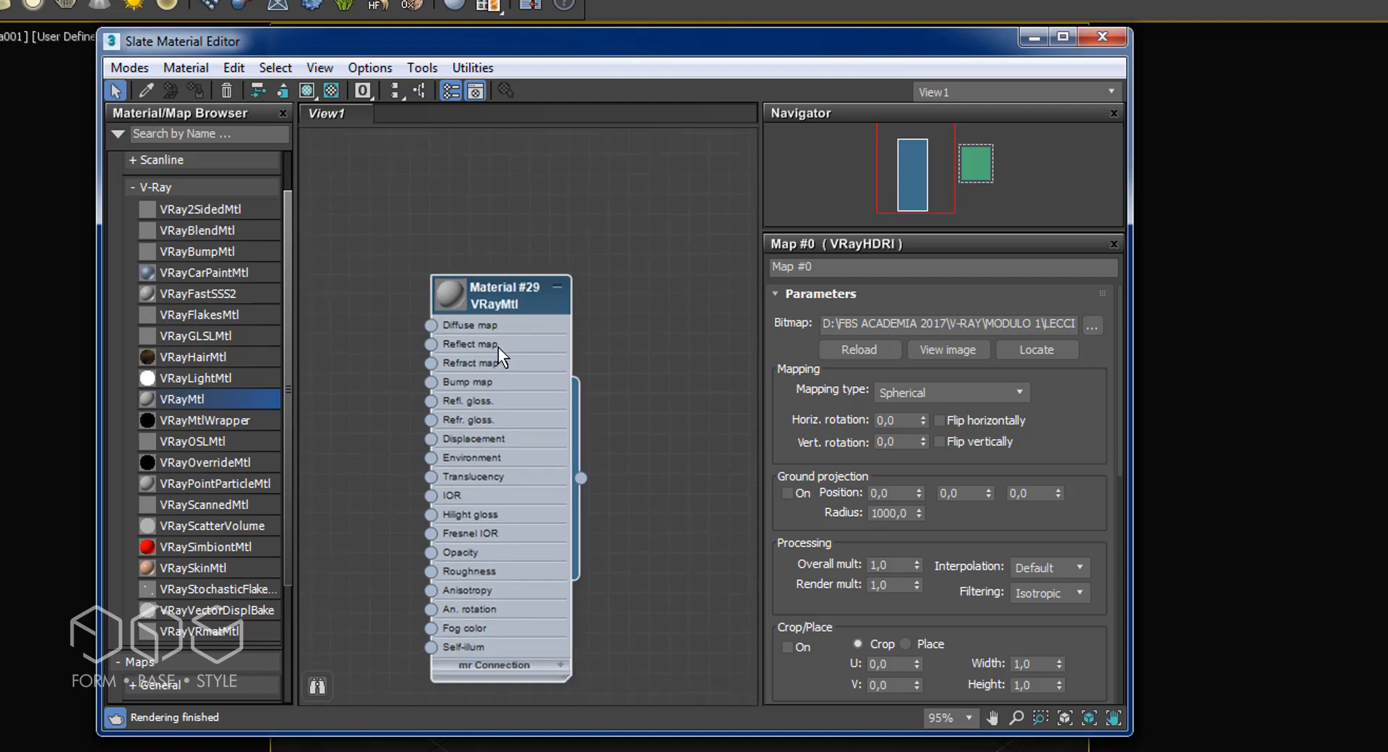
Step: Display the new VRayMtl's parameters and rename the material METAL PULIDO
{"action": "double_click", "coordinate": [506, 292]}
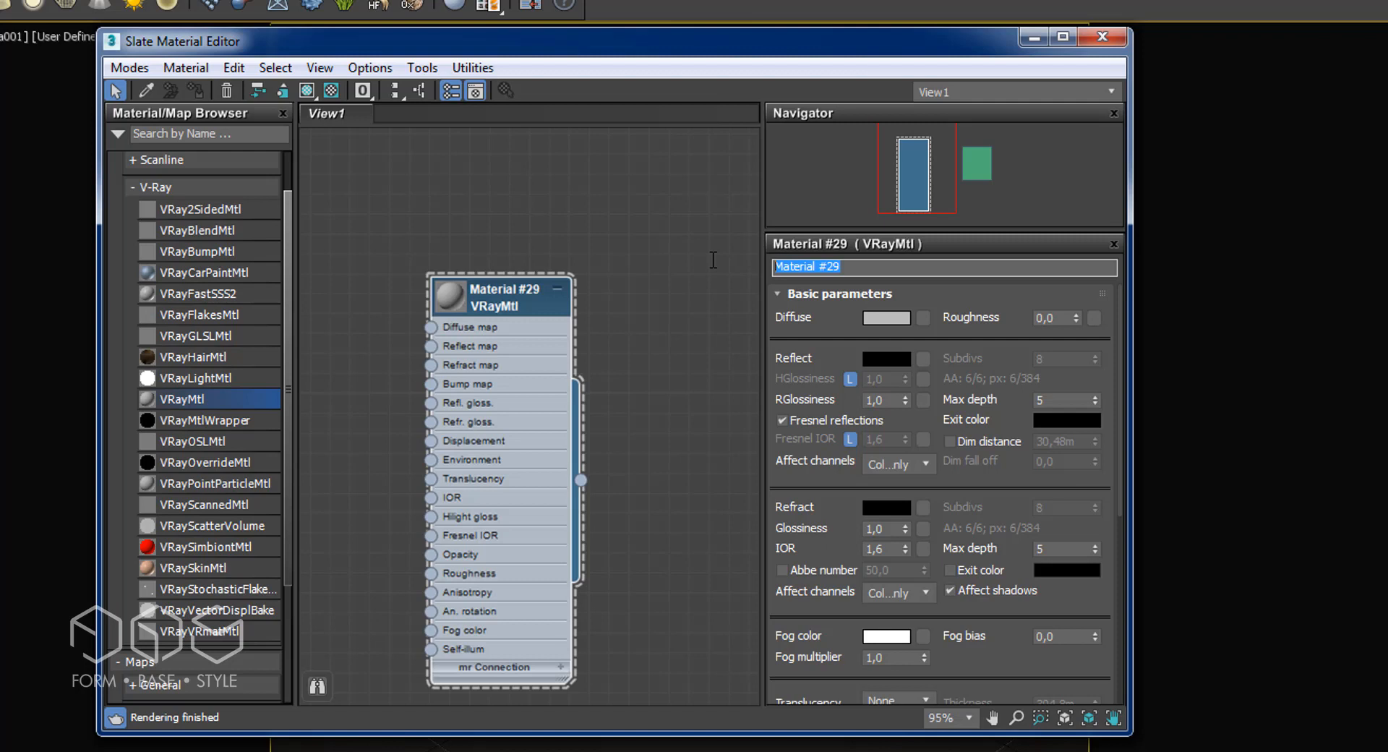
{"action": "type", "text": "MET"}
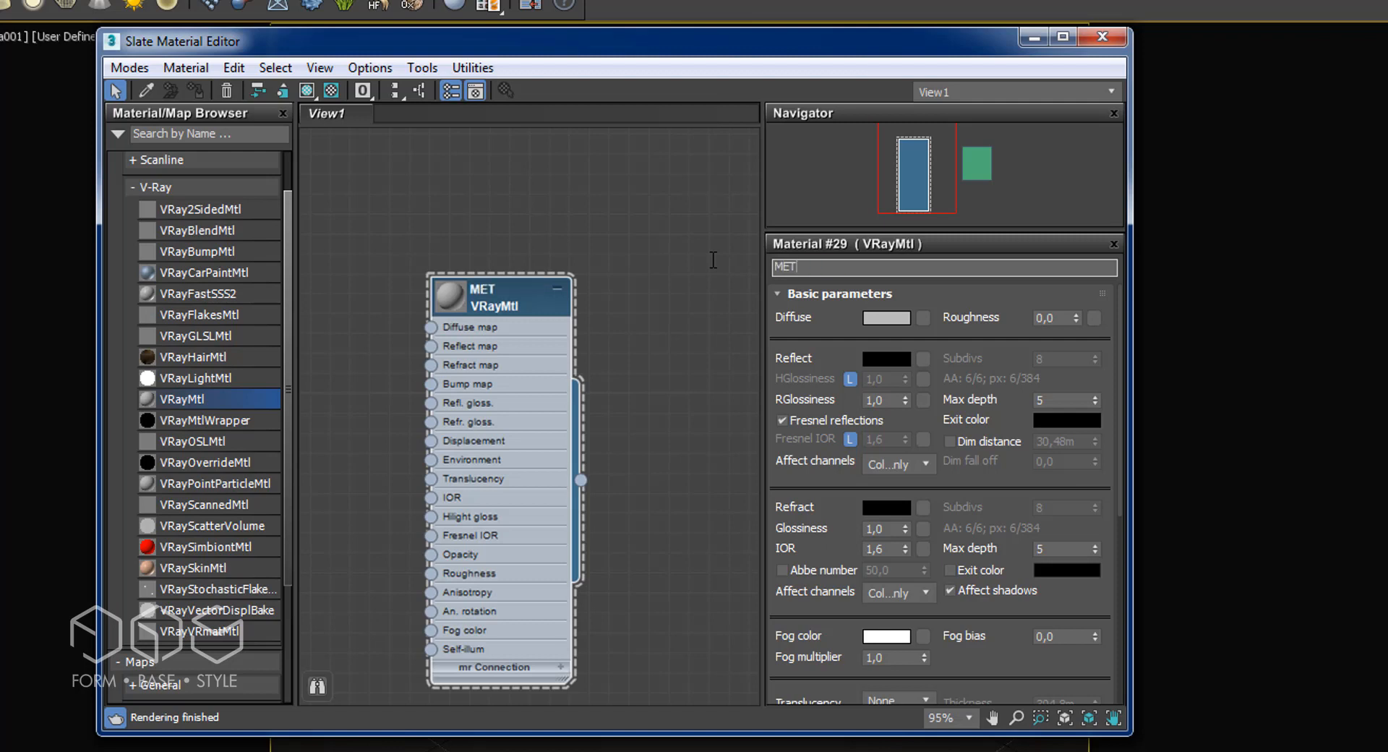
{"action": "type", "text": "AL PULIDO"}
{"action": "key", "text": "Return"}
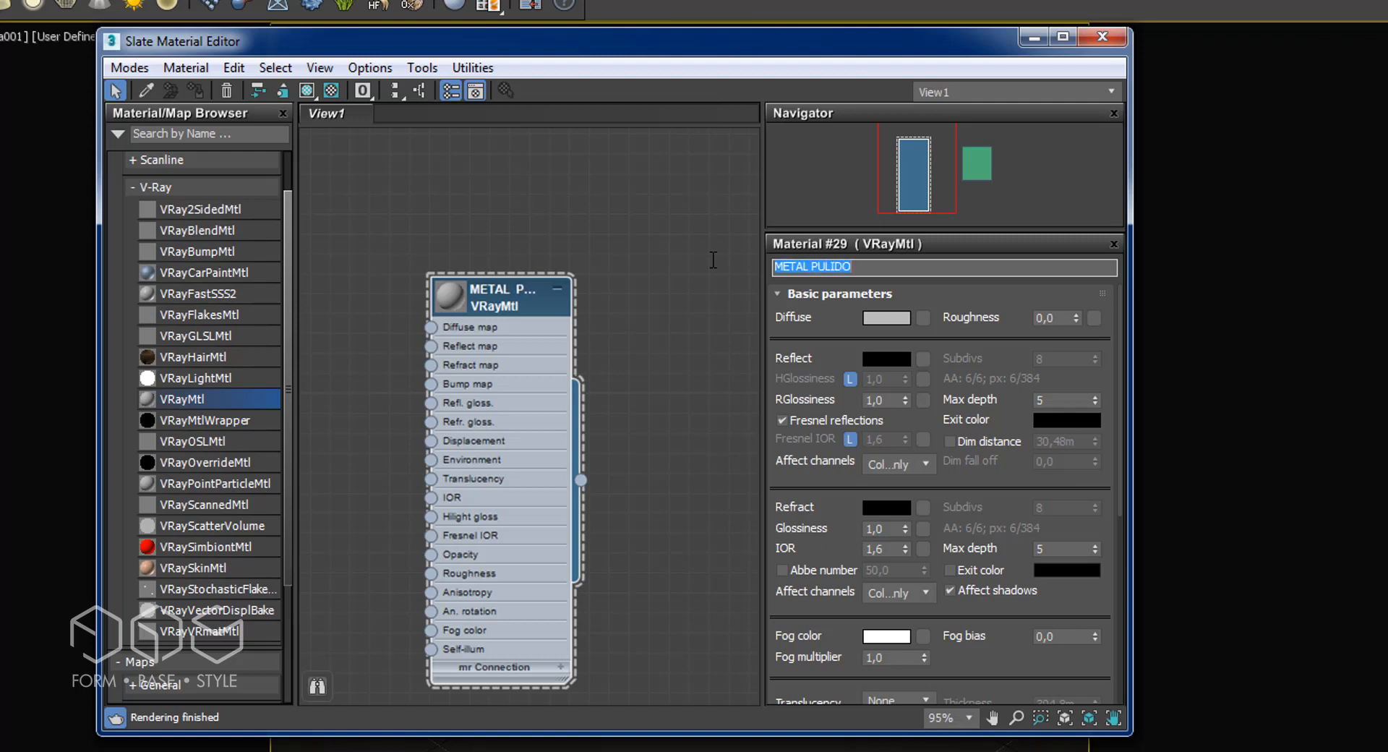
{"action": "left_click", "coordinate": [712, 259]}
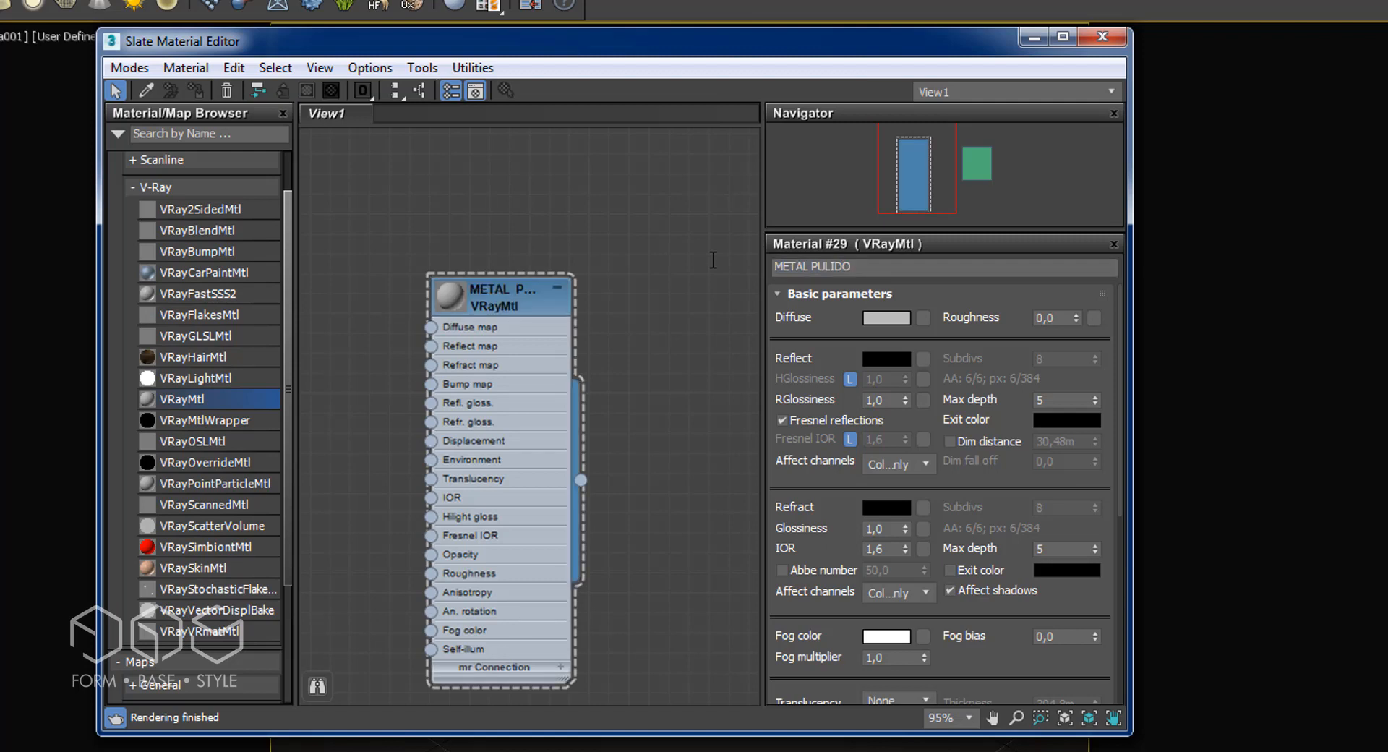
Step: Set the METAL PULIDO diffuse color to pure black, RGB 0, 0, 0
{"action": "middle_click_drag", "start_coordinate": [664, 292], "coordinate": [698, 247]}
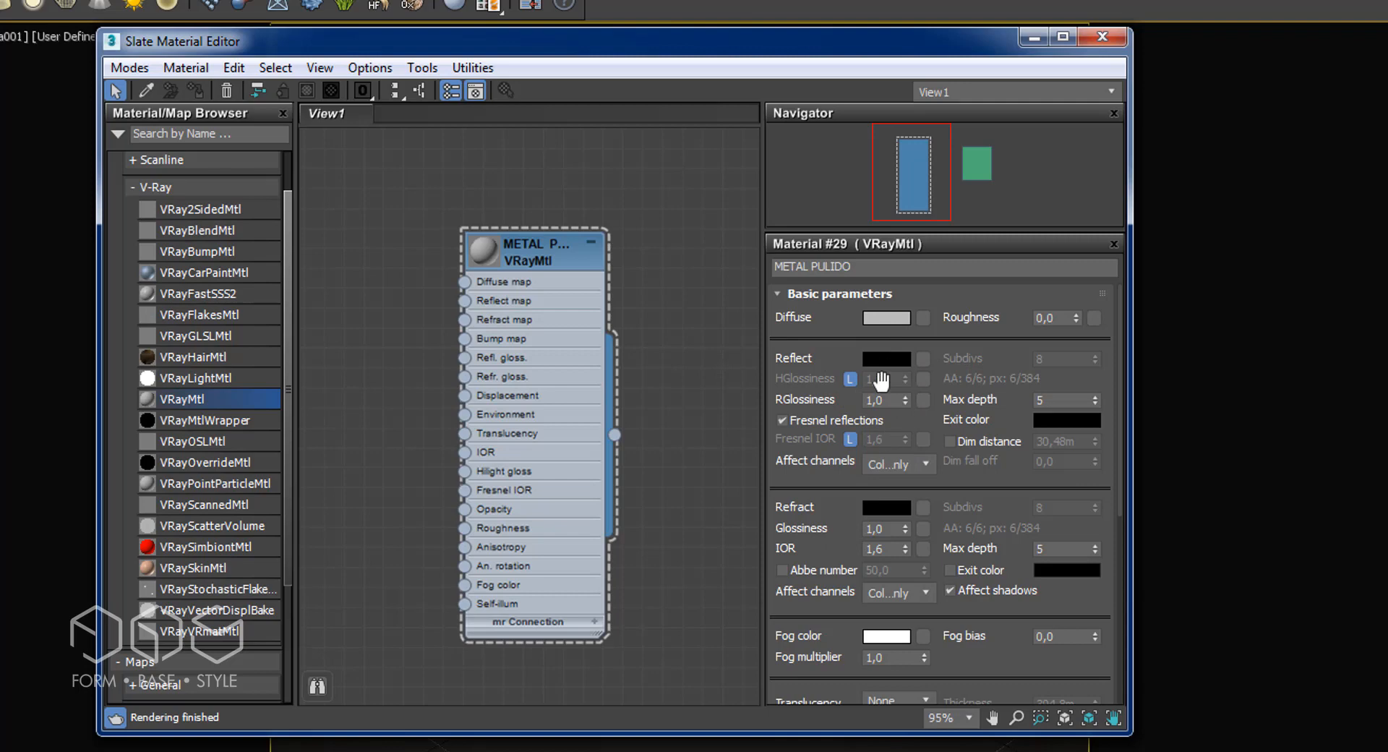
{"action": "left_click_drag", "start_coordinate": [1117, 370], "coordinate": [1127, 345]}
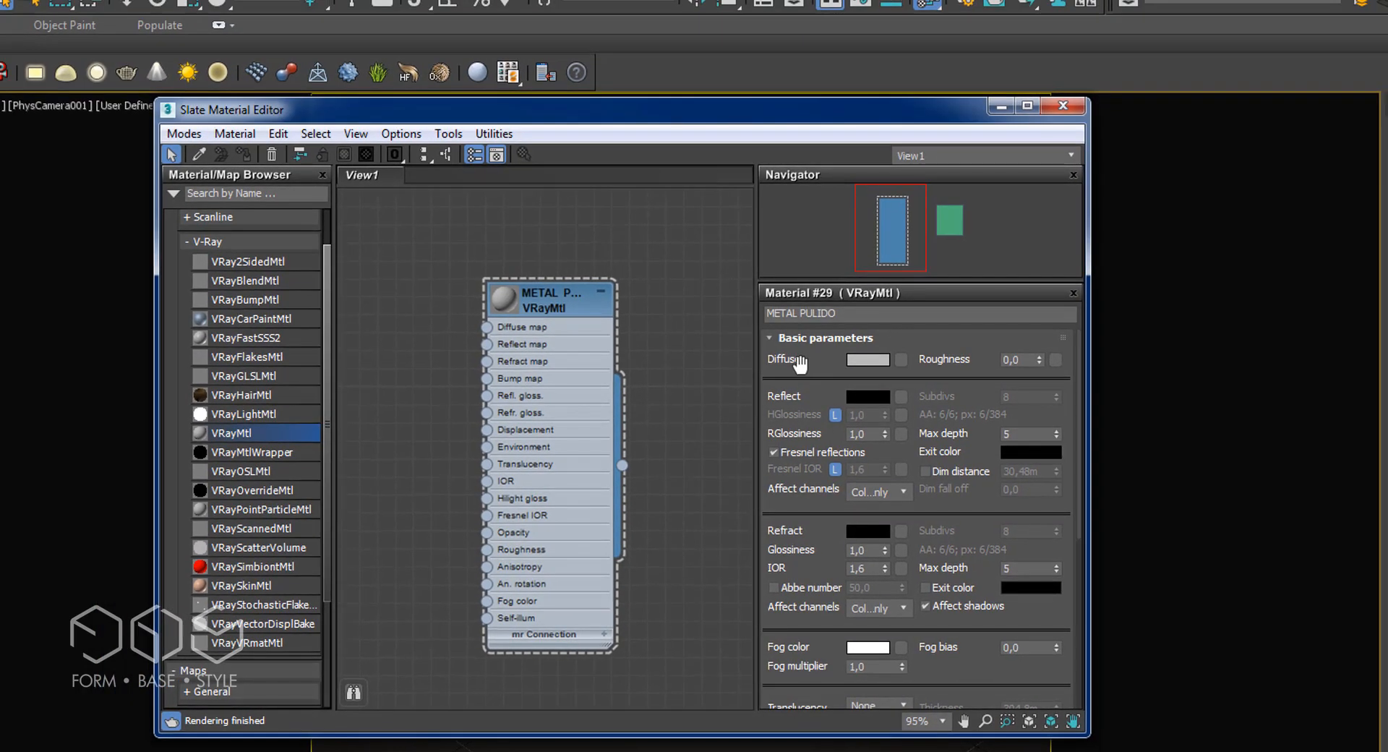
{"action": "left_click", "coordinate": [864, 361]}
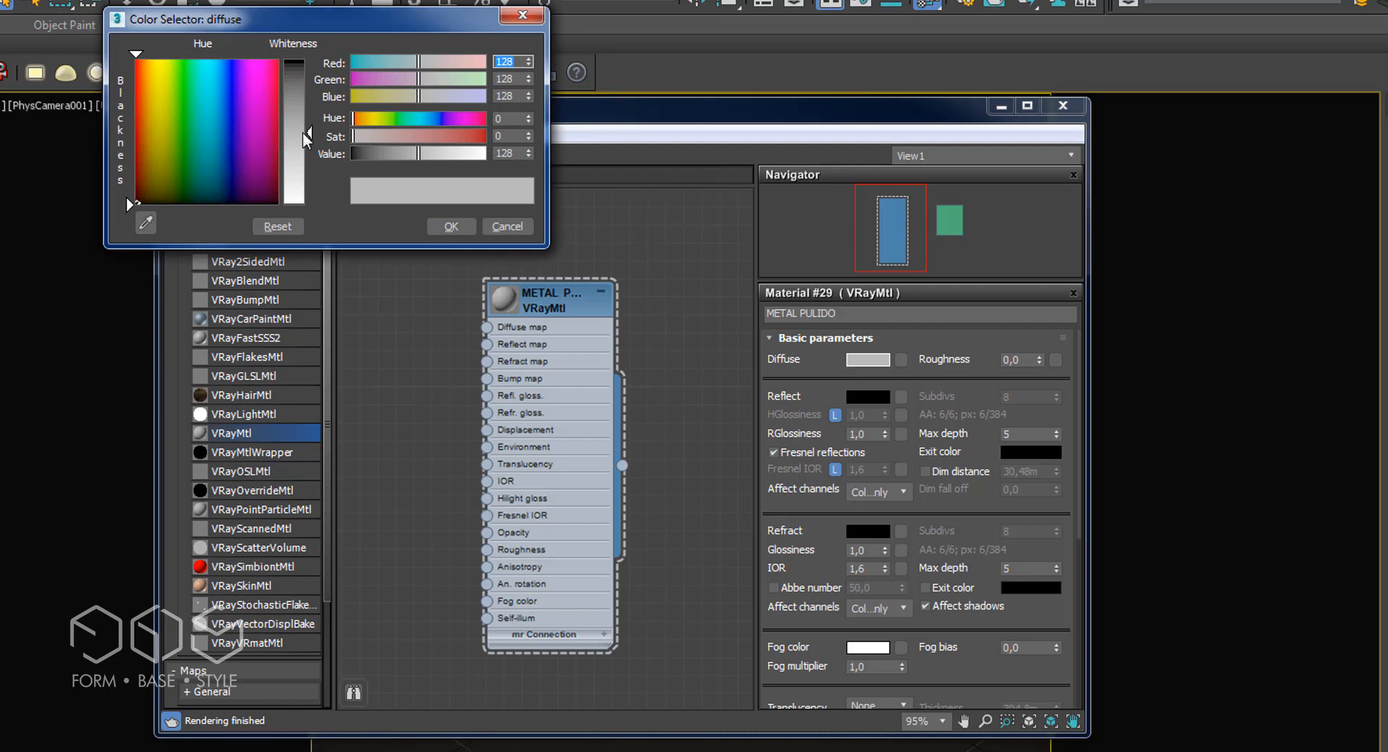
{"action": "left_click_drag", "start_coordinate": [306, 138], "coordinate": [300, 73]}
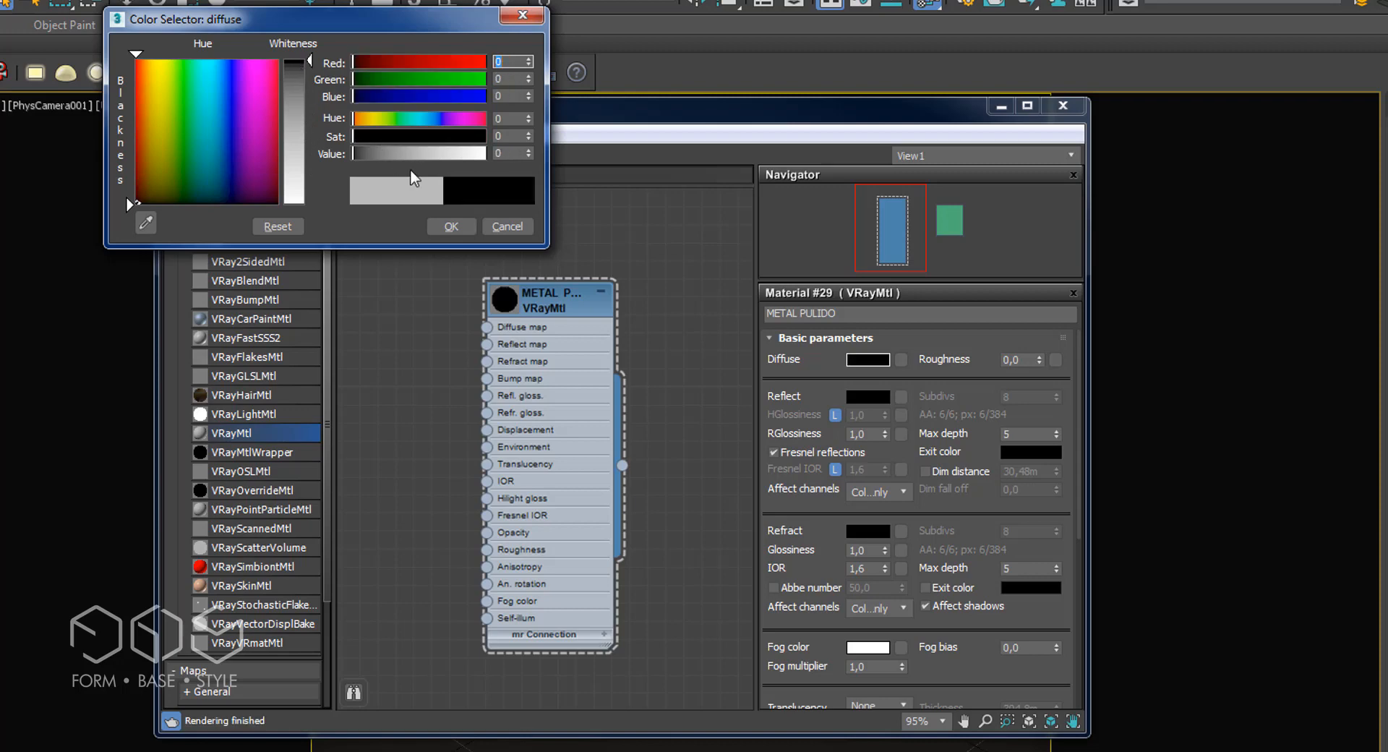
{"action": "left_click", "coordinate": [447, 227]}
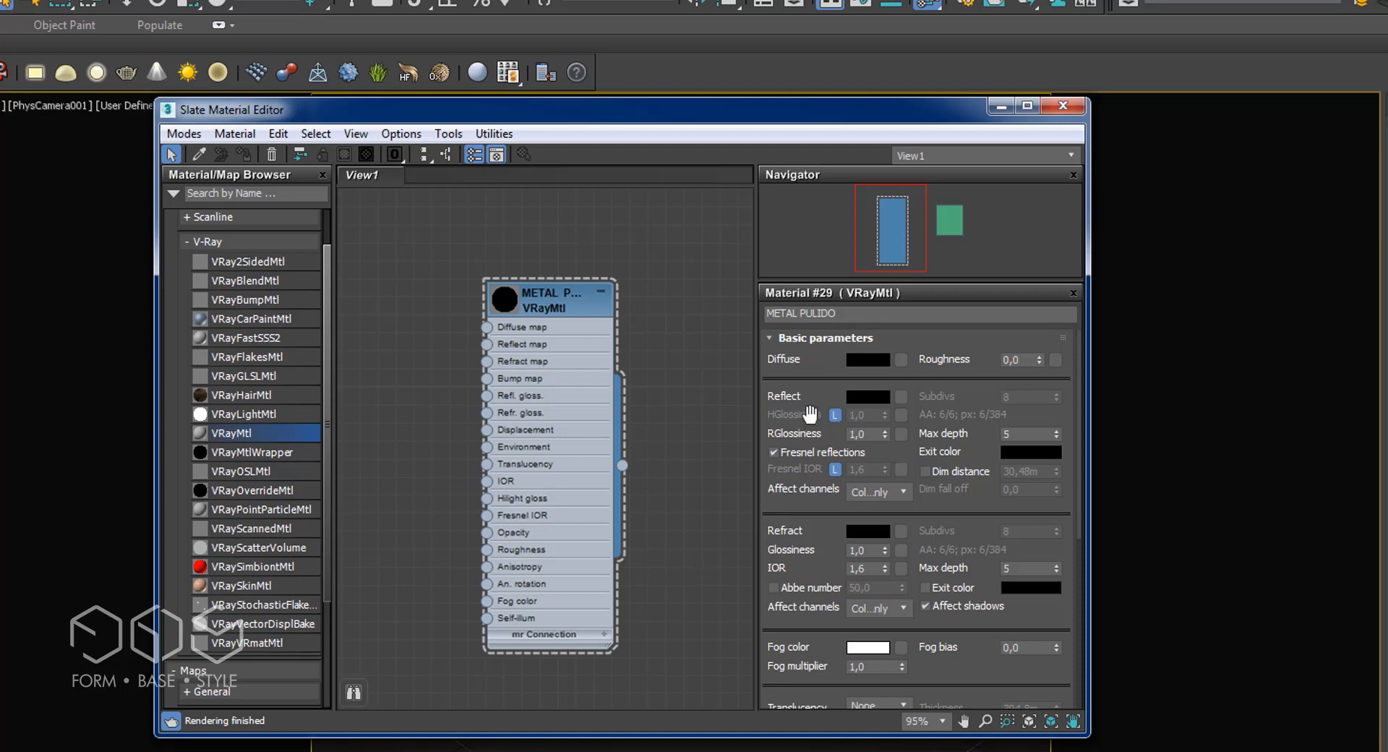
Step: Set the METAL PULIDO reflection color to near white, RGB 237, 237, 237
{"action": "left_click", "coordinate": [868, 397]}
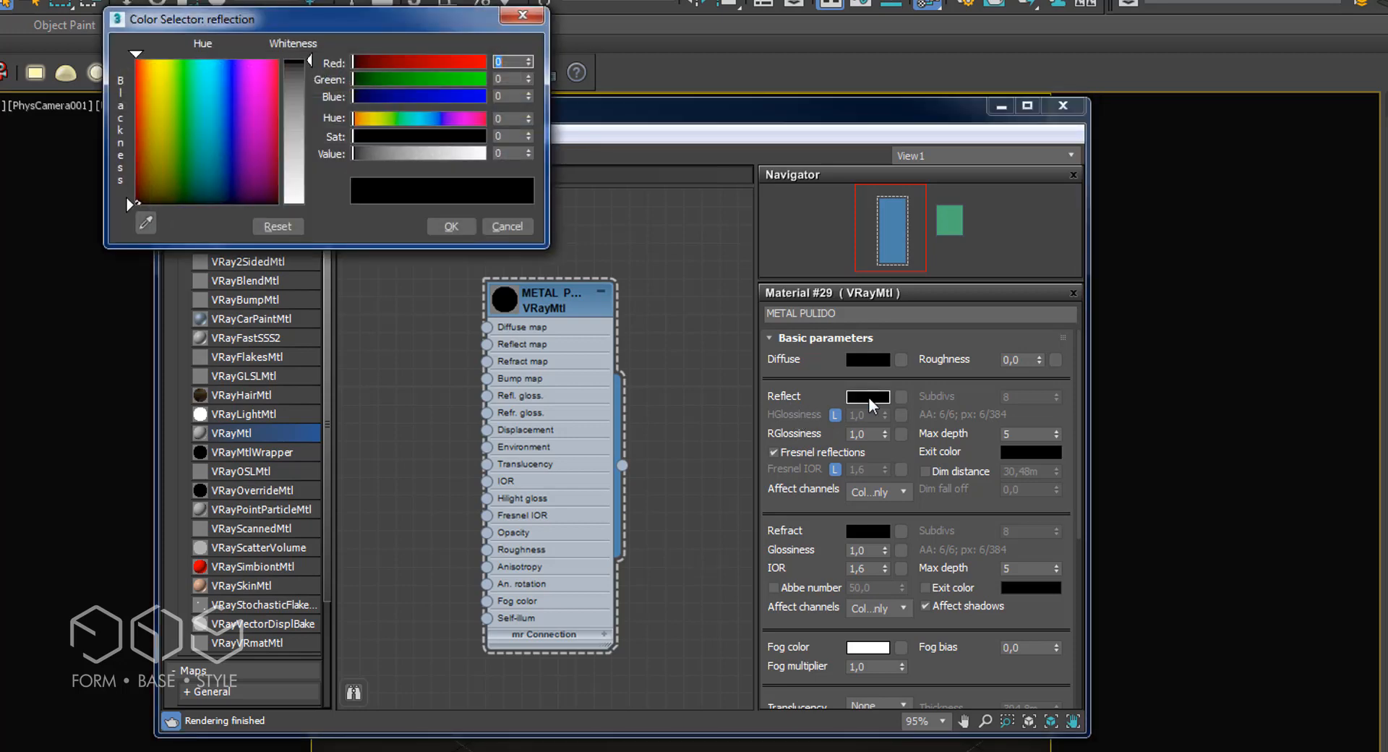
{"action": "left_click_drag", "start_coordinate": [298, 70], "coordinate": [301, 194]}
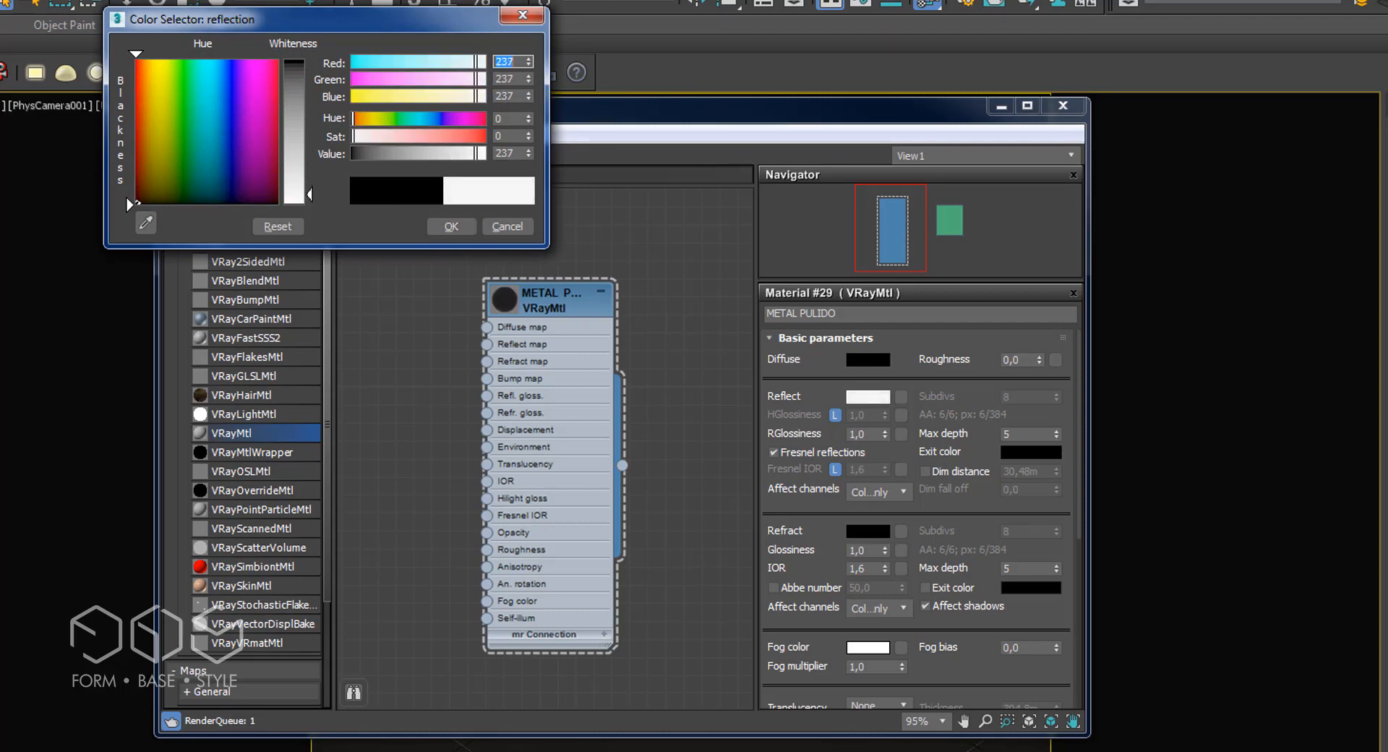
{"action": "left_click", "coordinate": [451, 226]}
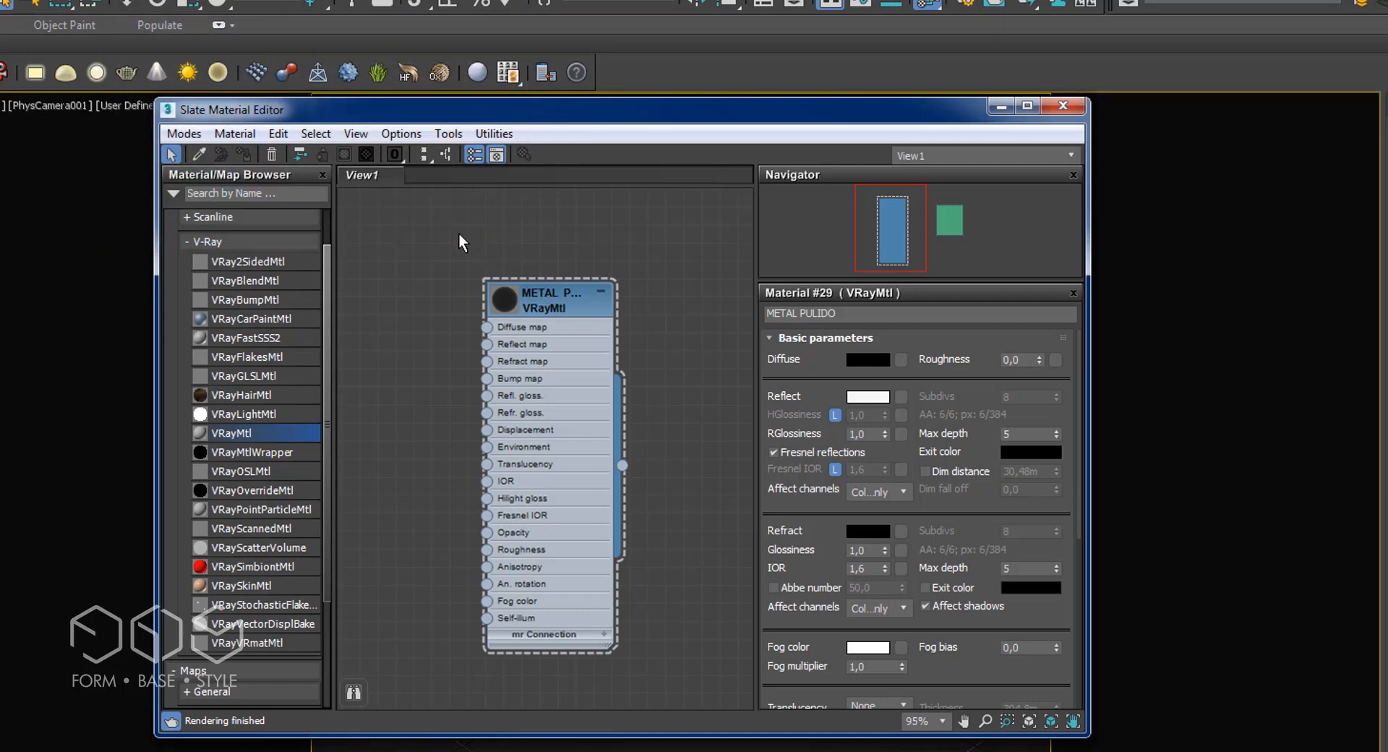
Step: Turn off Fresnel reflections for METAL PULIDO, try an RGlossiness of 0,9 and set it back to 1,0
{"action": "left_click", "coordinate": [773, 452]}
{"action": "left_click", "coordinate": [870, 436]}
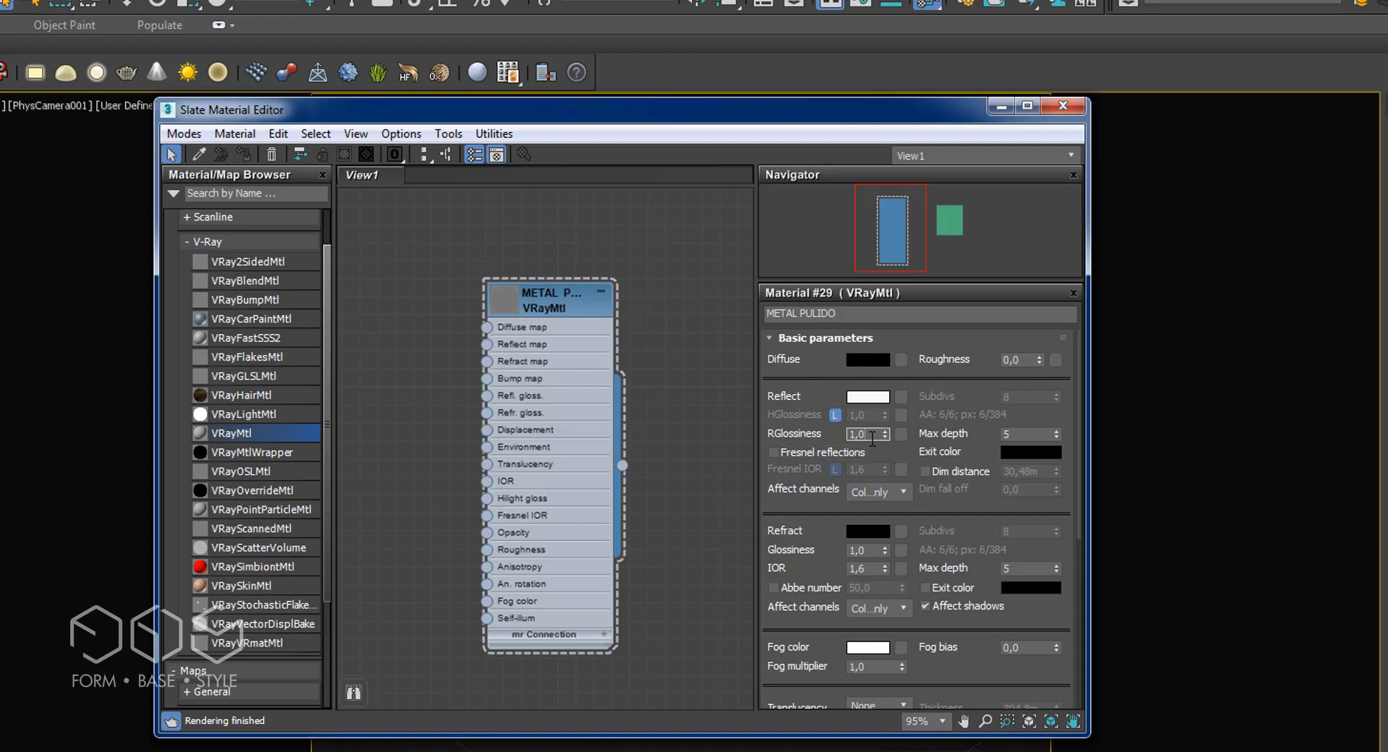
{"action": "left_click_drag", "start_coordinate": [873, 438], "coordinate": [839, 439]}
{"action": "type", "text": ",9"}
{"action": "type", "text": "1"}
{"action": "key", "text": "Return"}
Step: Try a gray refraction color of value 111 on METAL PULIDO, and return it to black, value 0
{"action": "left_click", "coordinate": [821, 543]}
{"action": "scroll", "coordinate": [821, 542], "scroll_direction": "down", "scroll_amount": 2}
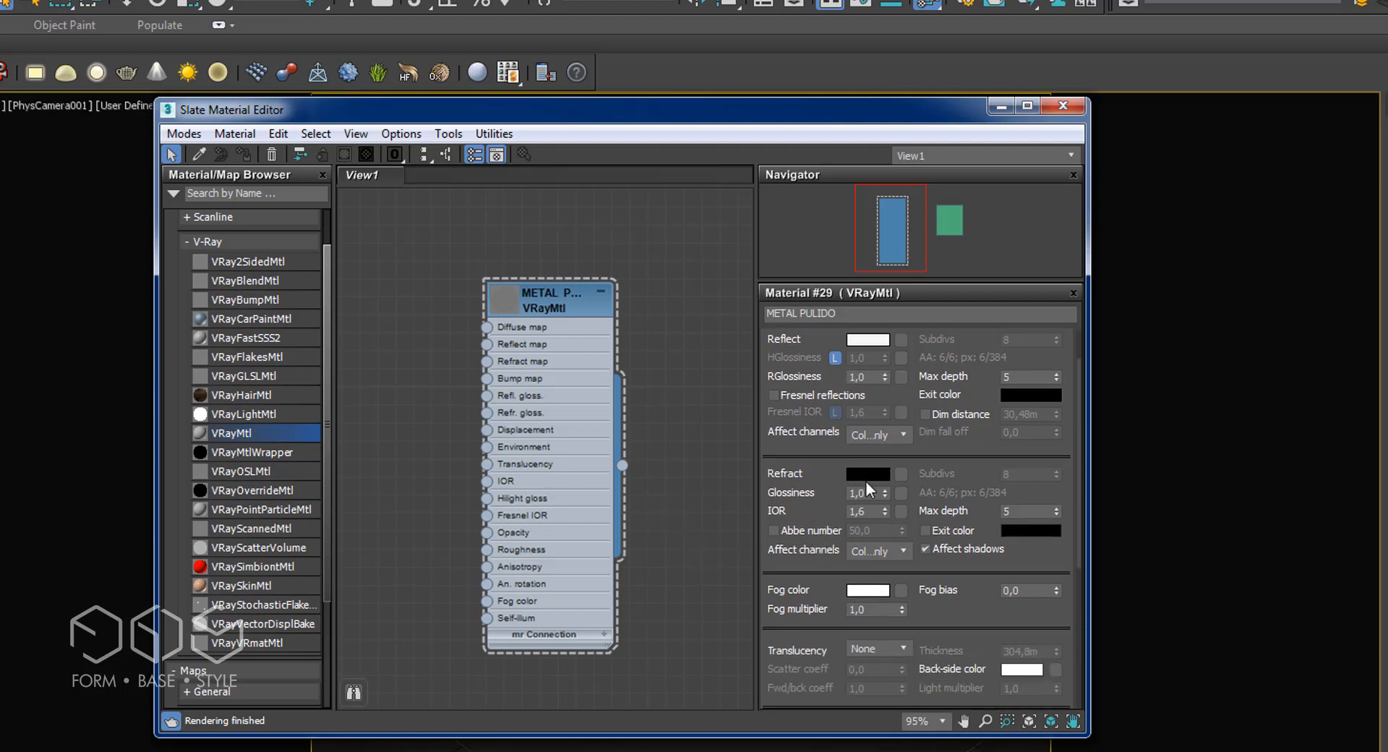
{"action": "left_click", "coordinate": [867, 476]}
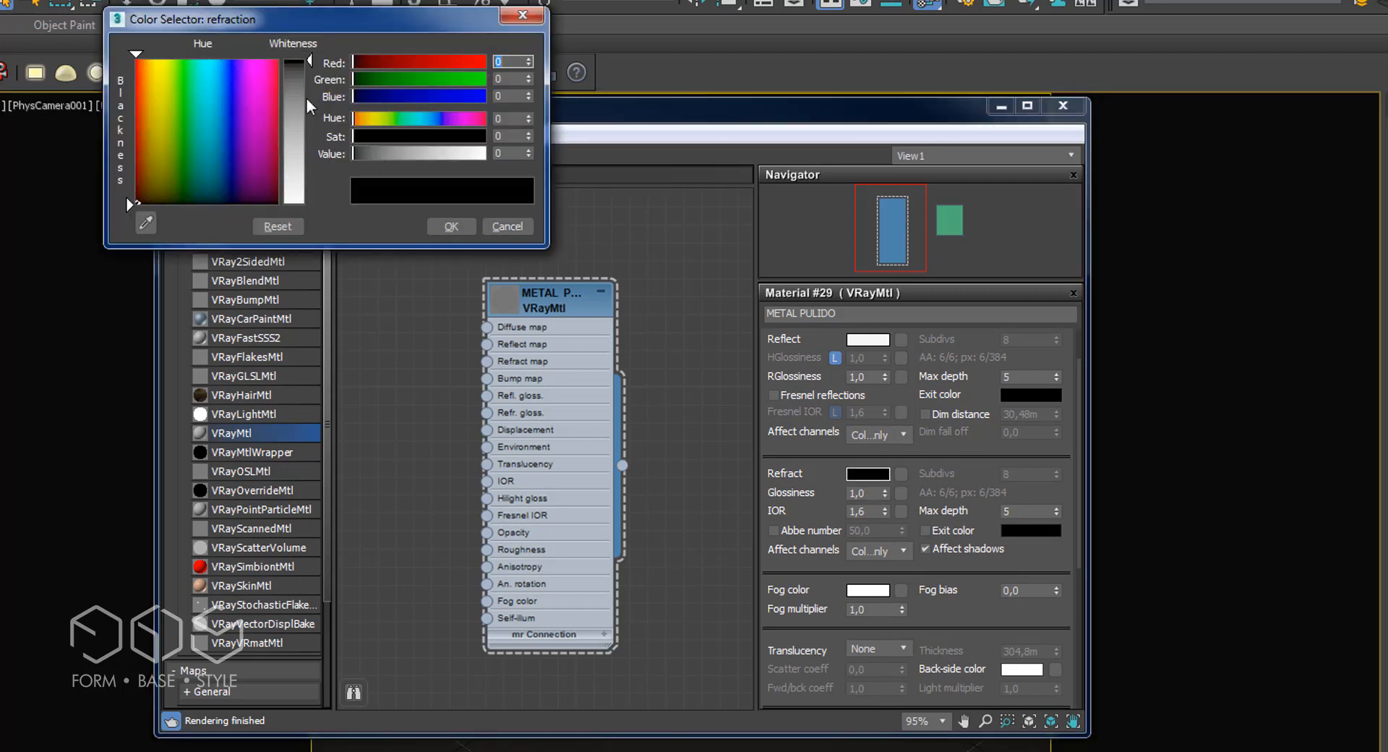
{"action": "mouse_move", "coordinate": [310, 60]}
{"action": "left_mouse_down"}
{"action": "mouse_move", "coordinate": [310, 196]}
{"action": "mouse_move", "coordinate": [310, 123]}
{"action": "left_mouse_up"}
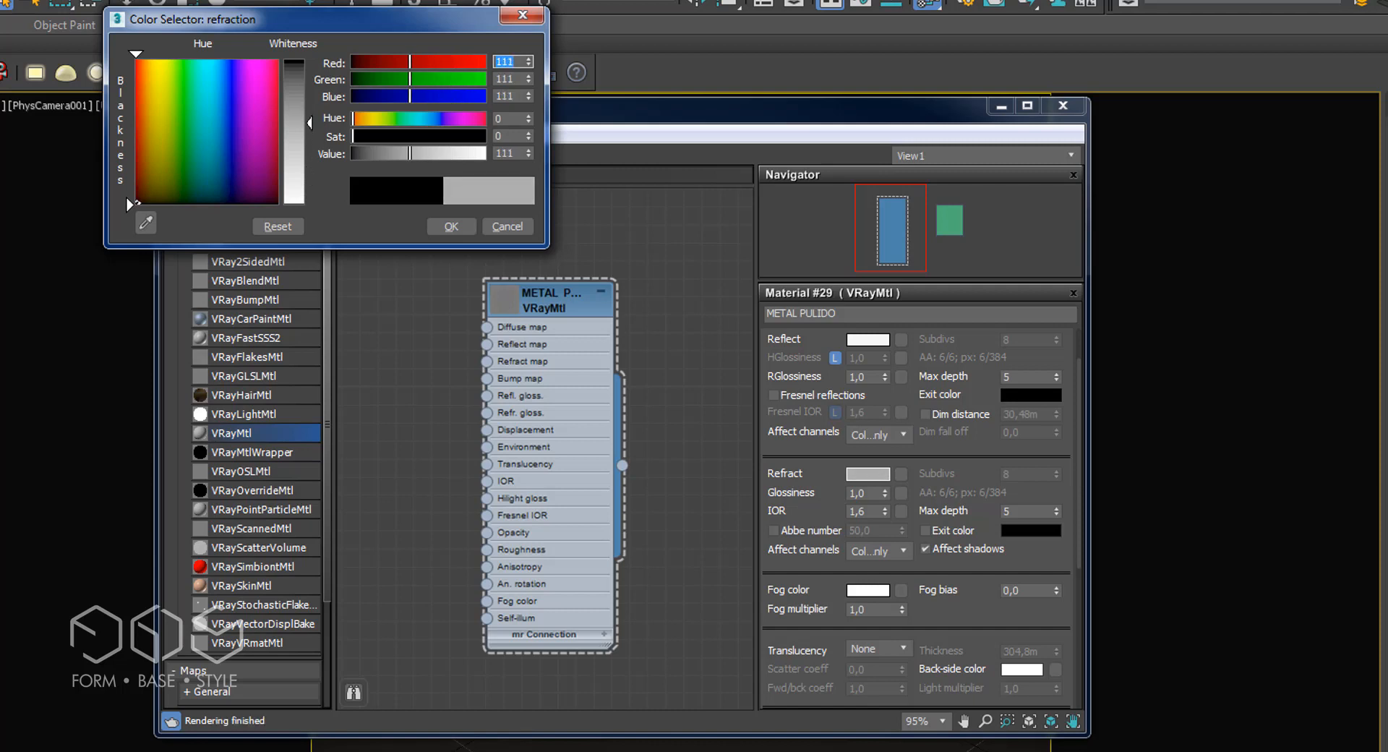
{"action": "left_click_drag", "start_coordinate": [310, 123], "coordinate": [310, 60]}
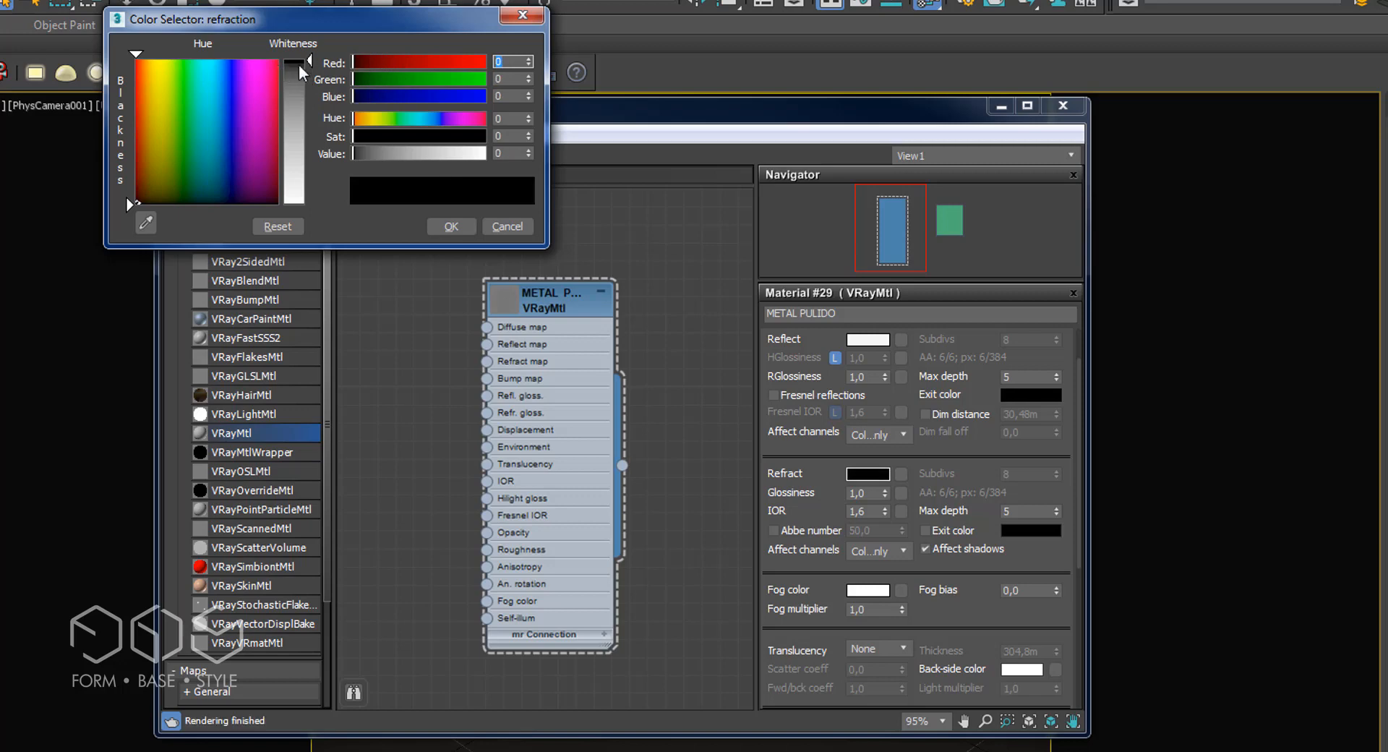
{"action": "left_click", "coordinate": [448, 226]}
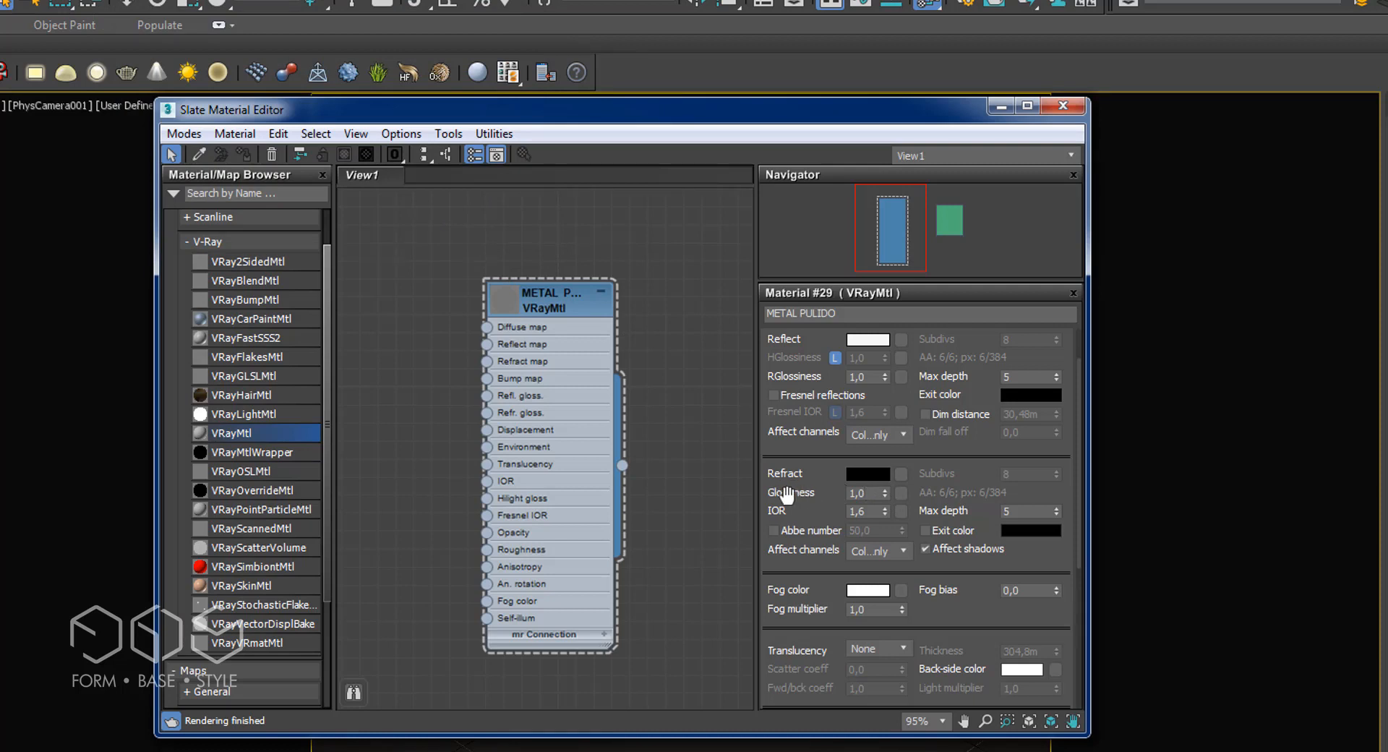
Step: Try a blue refraction exit color on METAL PULIDO, discard it and turn the exit color option back off
{"action": "double_click", "coordinate": [868, 495]}
{"action": "left_click", "coordinate": [1026, 534]}
{"action": "left_click", "coordinate": [925, 530]}
{"action": "left_click", "coordinate": [1039, 530]}
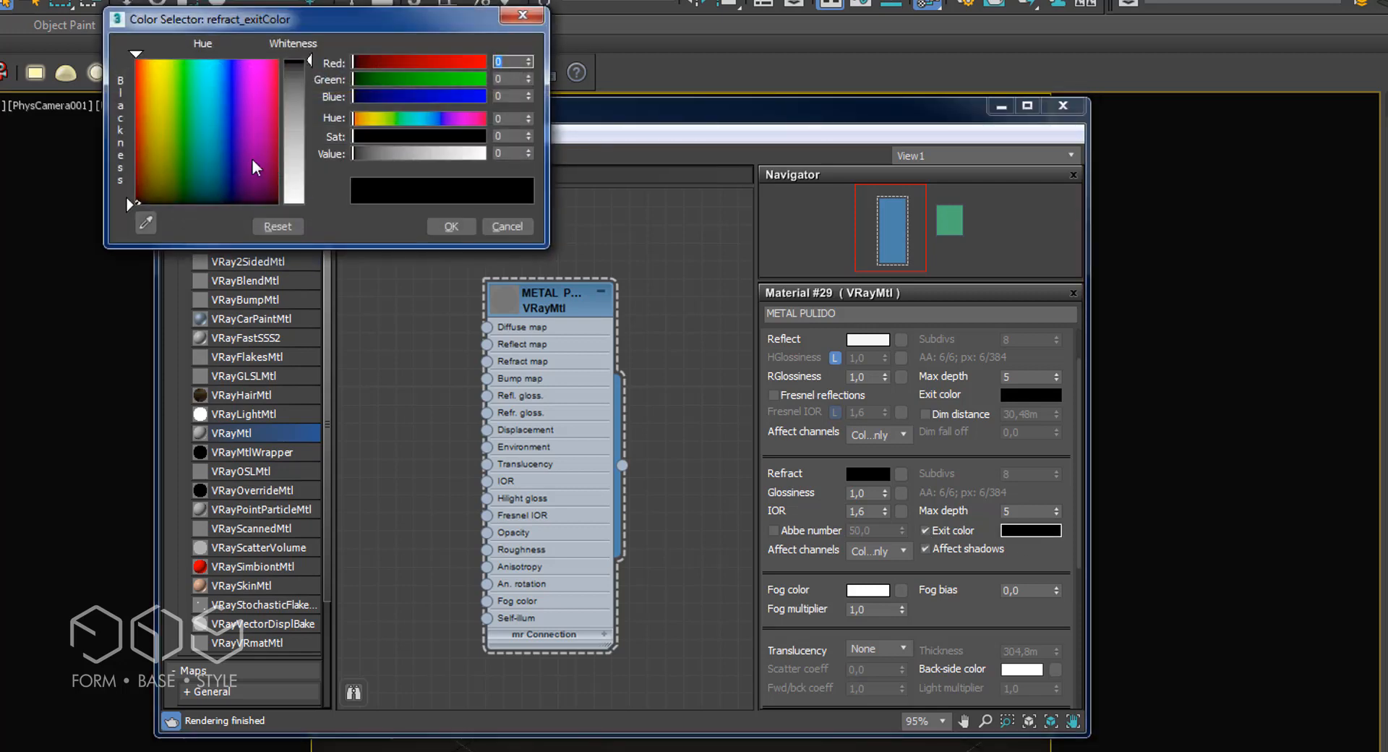
{"action": "left_click_drag", "start_coordinate": [230, 148], "coordinate": [232, 128]}
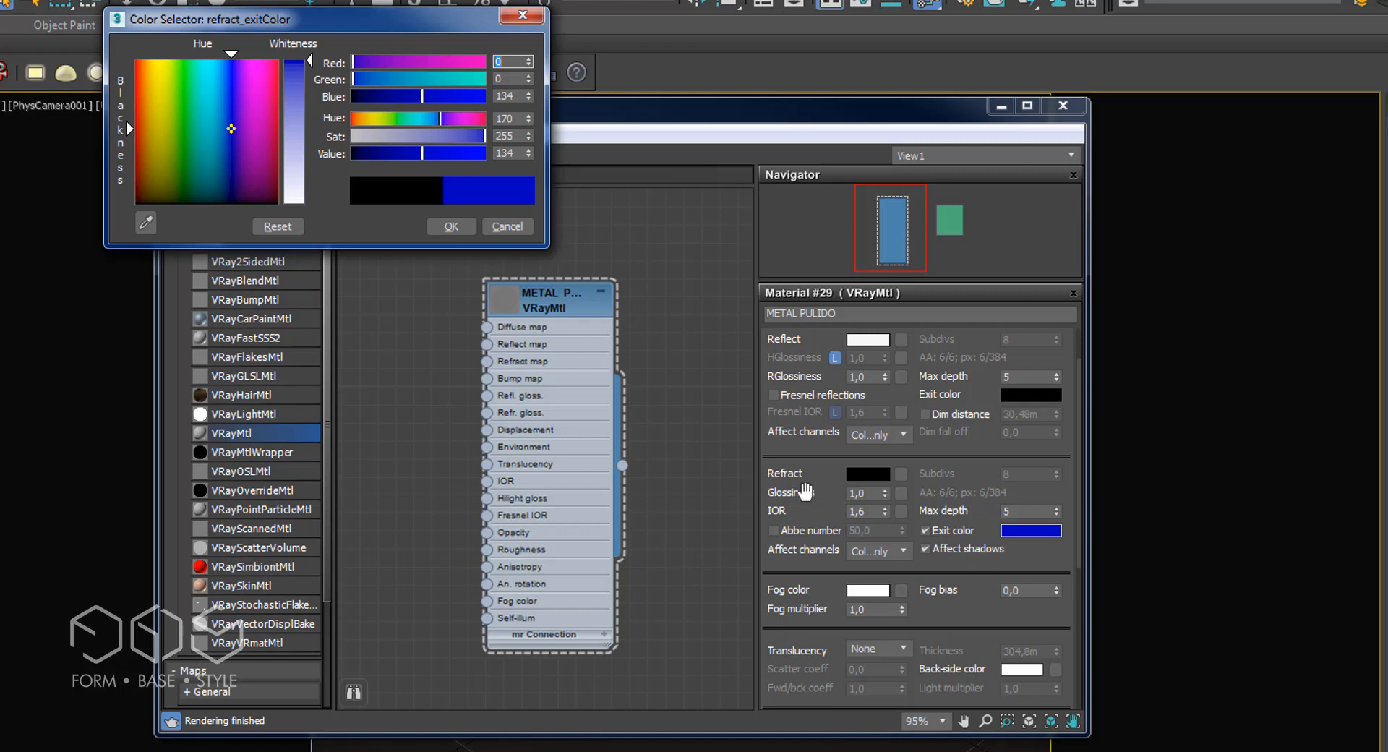
{"action": "left_click", "coordinate": [507, 227]}
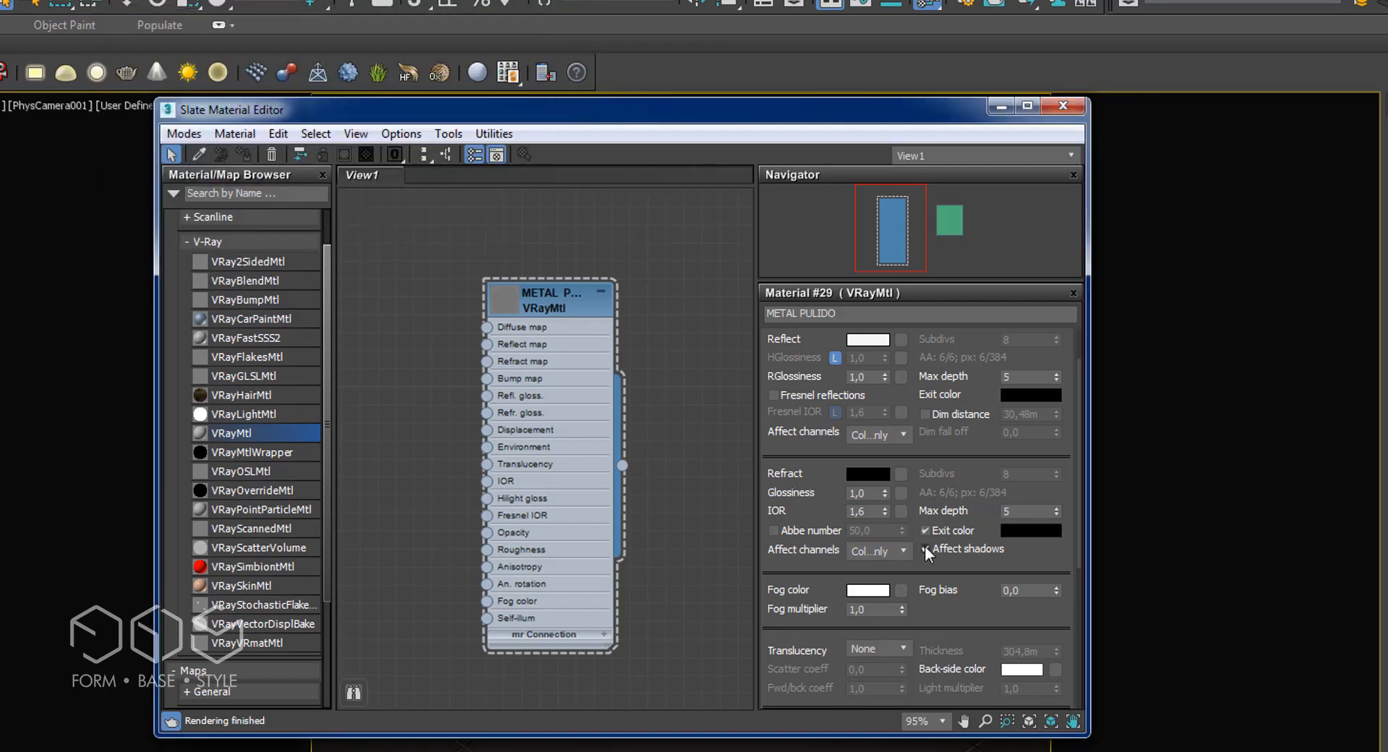
{"action": "left_click", "coordinate": [924, 532]}
{"action": "left_click_drag", "start_coordinate": [1080, 496], "coordinate": [1077, 433]}
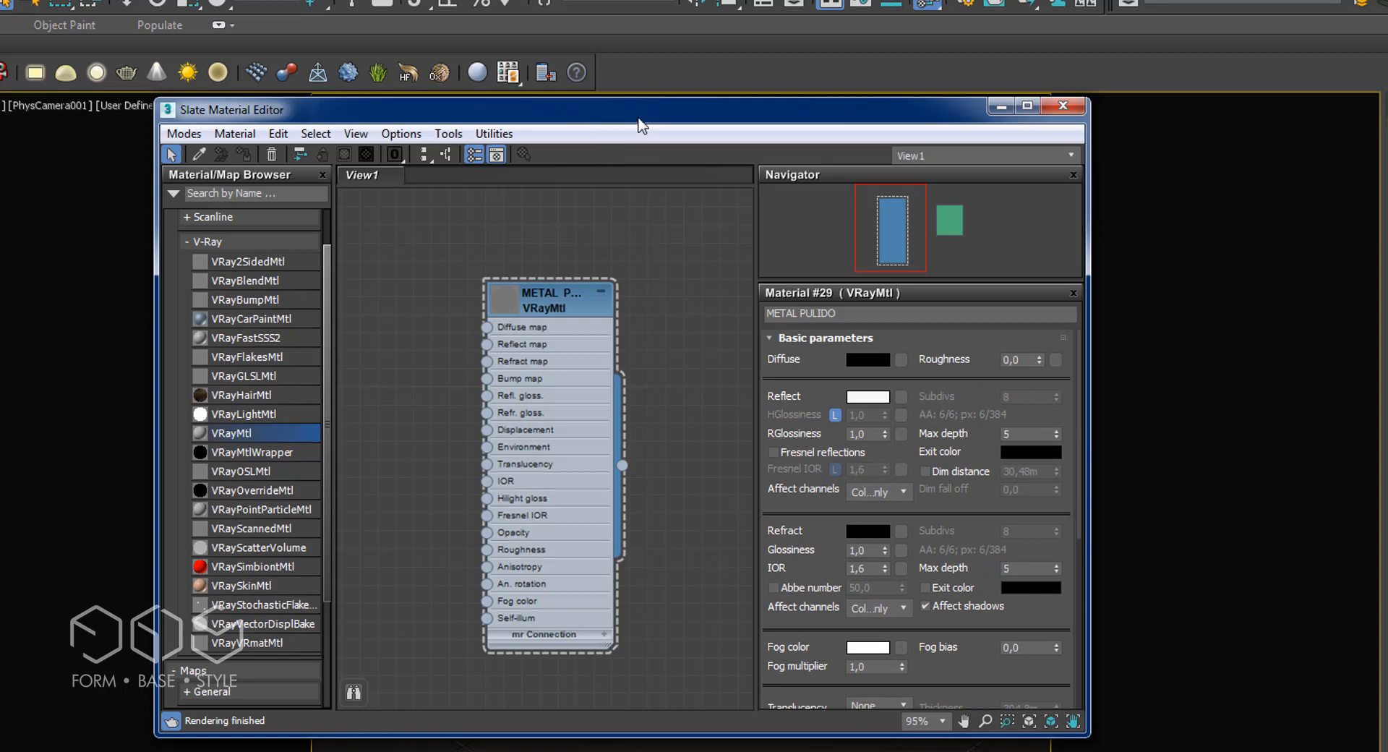
Step: Show the background in METAL PULIDO's preview, enlarge the node's preview, and enable the material's shaded display in the viewport
{"action": "left_click_drag", "start_coordinate": [639, 120], "coordinate": [741, 370]}
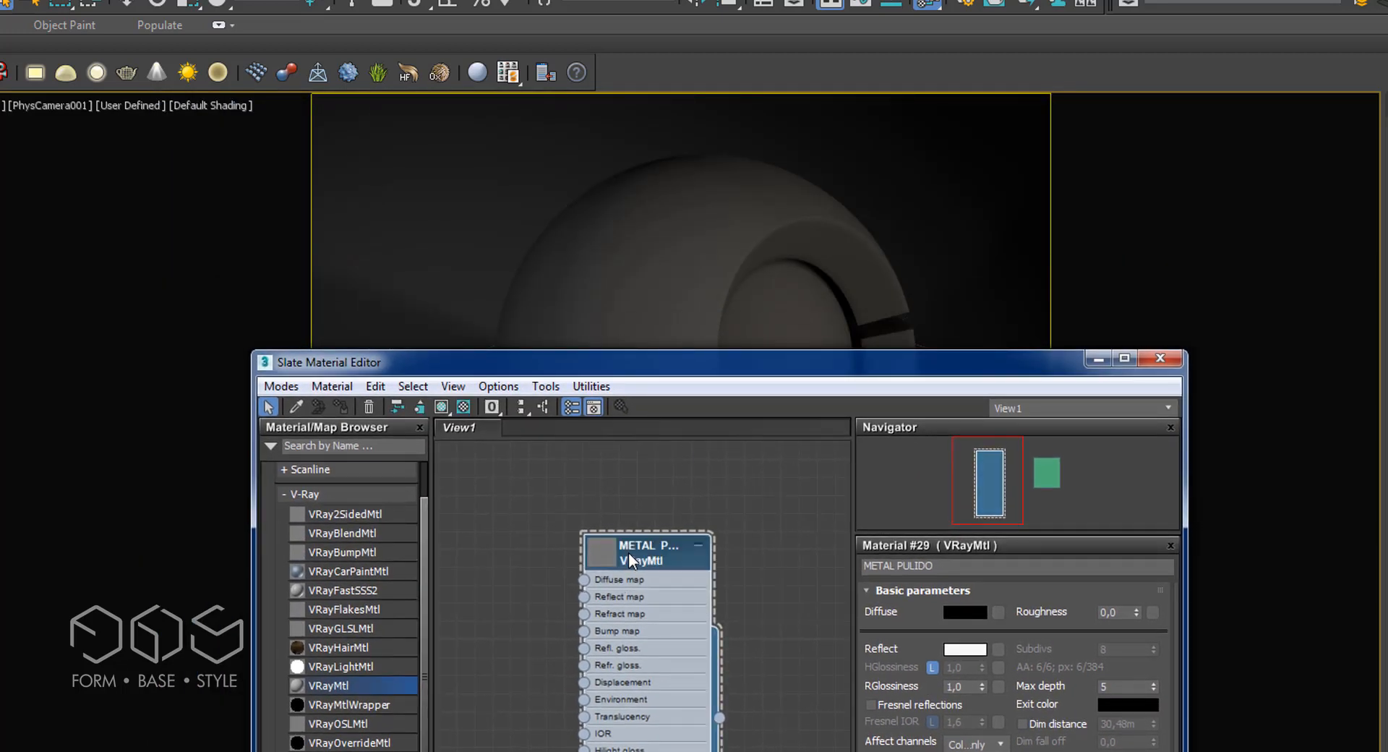
{"action": "left_click", "coordinate": [463, 407]}
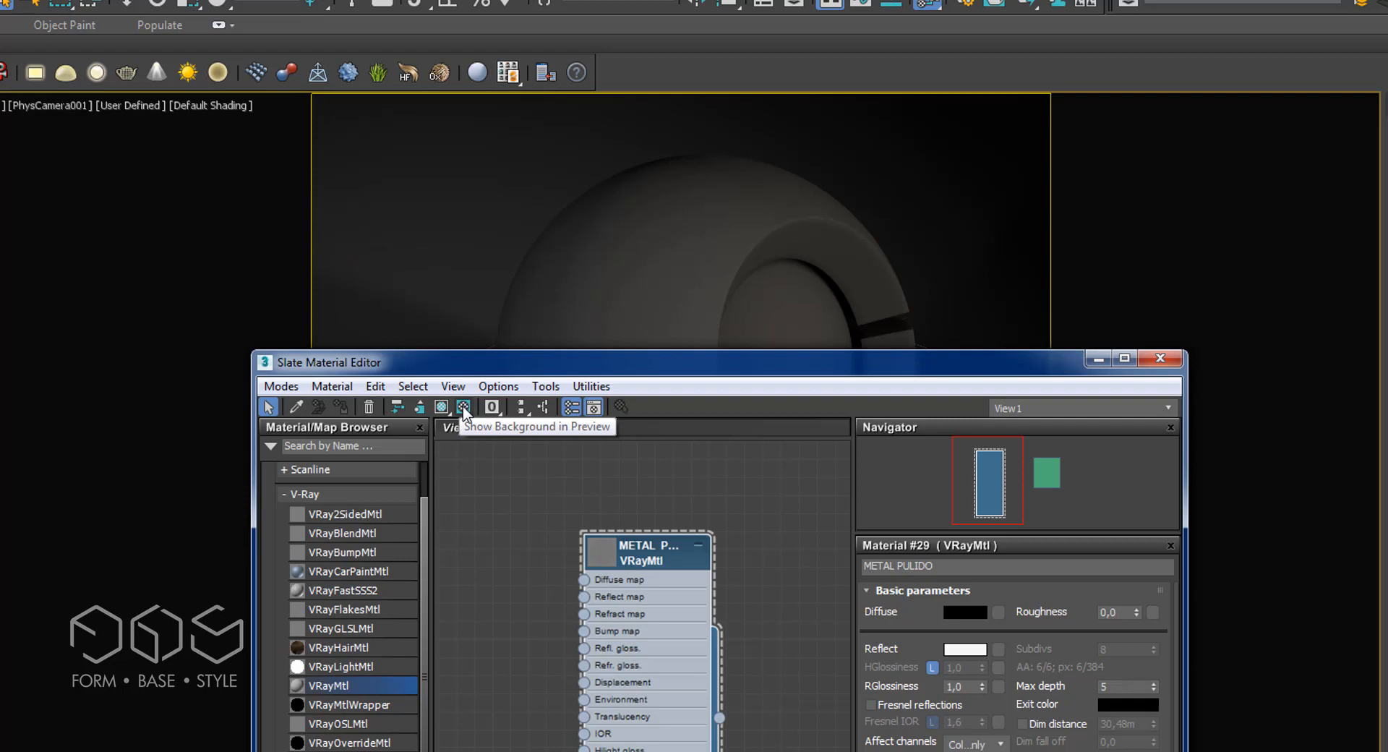
{"action": "double_click", "coordinate": [604, 549]}
{"action": "left_click_drag", "start_coordinate": [613, 563], "coordinate": [622, 476]}
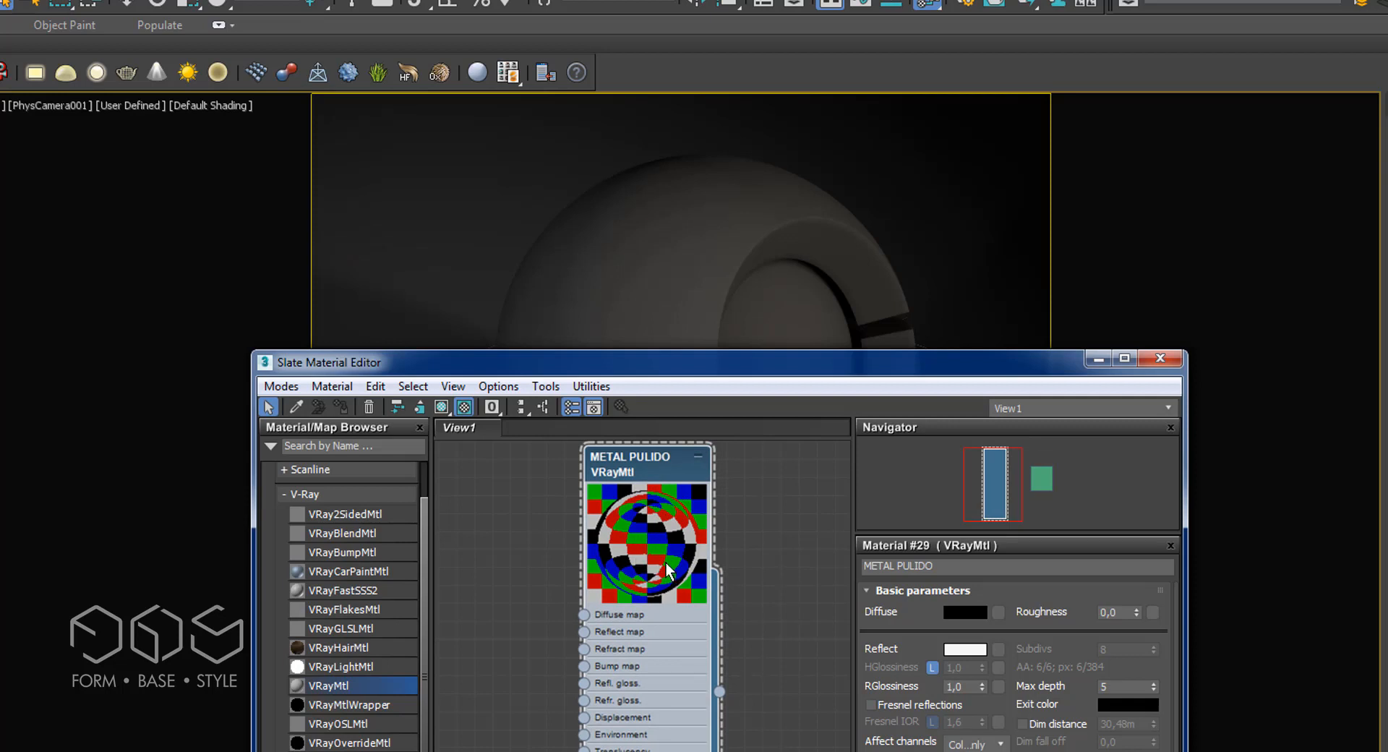
{"action": "left_click", "coordinate": [441, 407]}
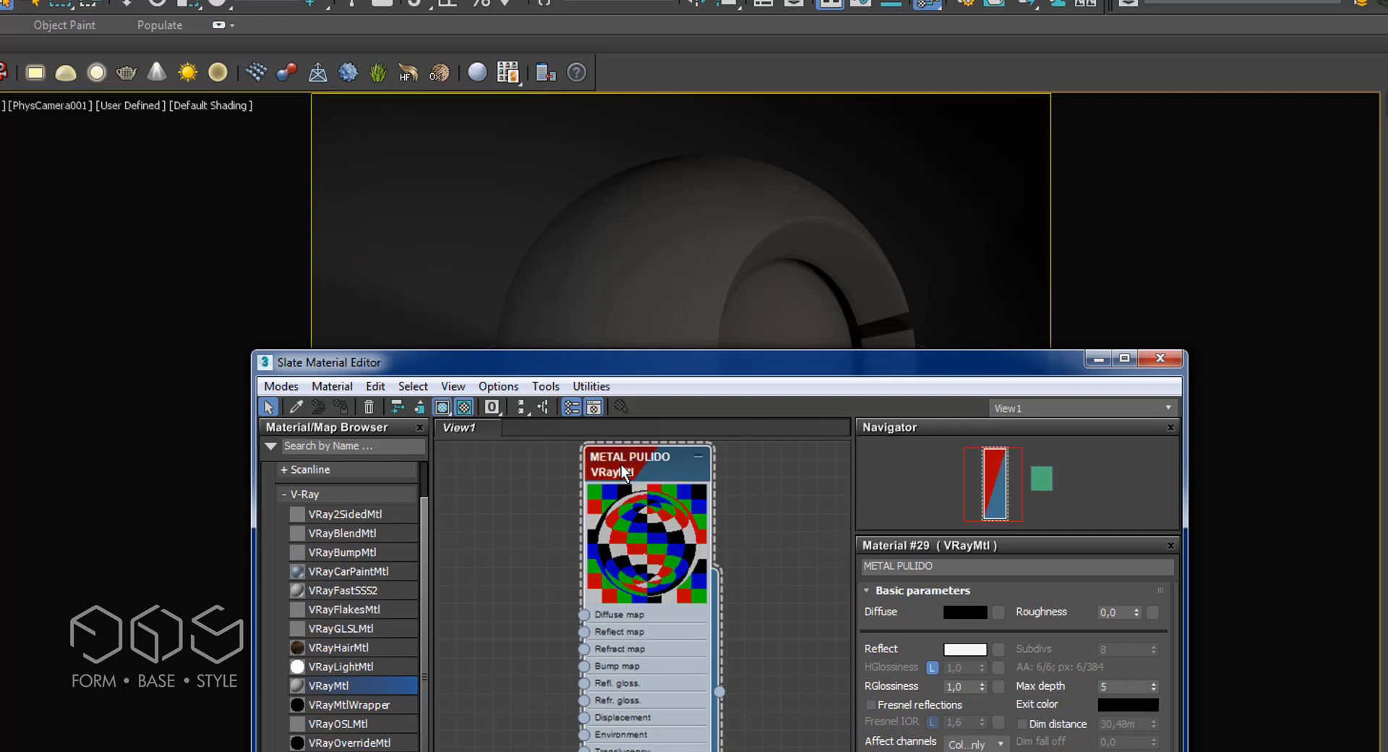
Step: Select the BASE, ESFERA INTERNA and PRUEBA MATERIALES objects and assign METAL PULIDO to them
{"action": "left_click", "coordinate": [623, 329]}
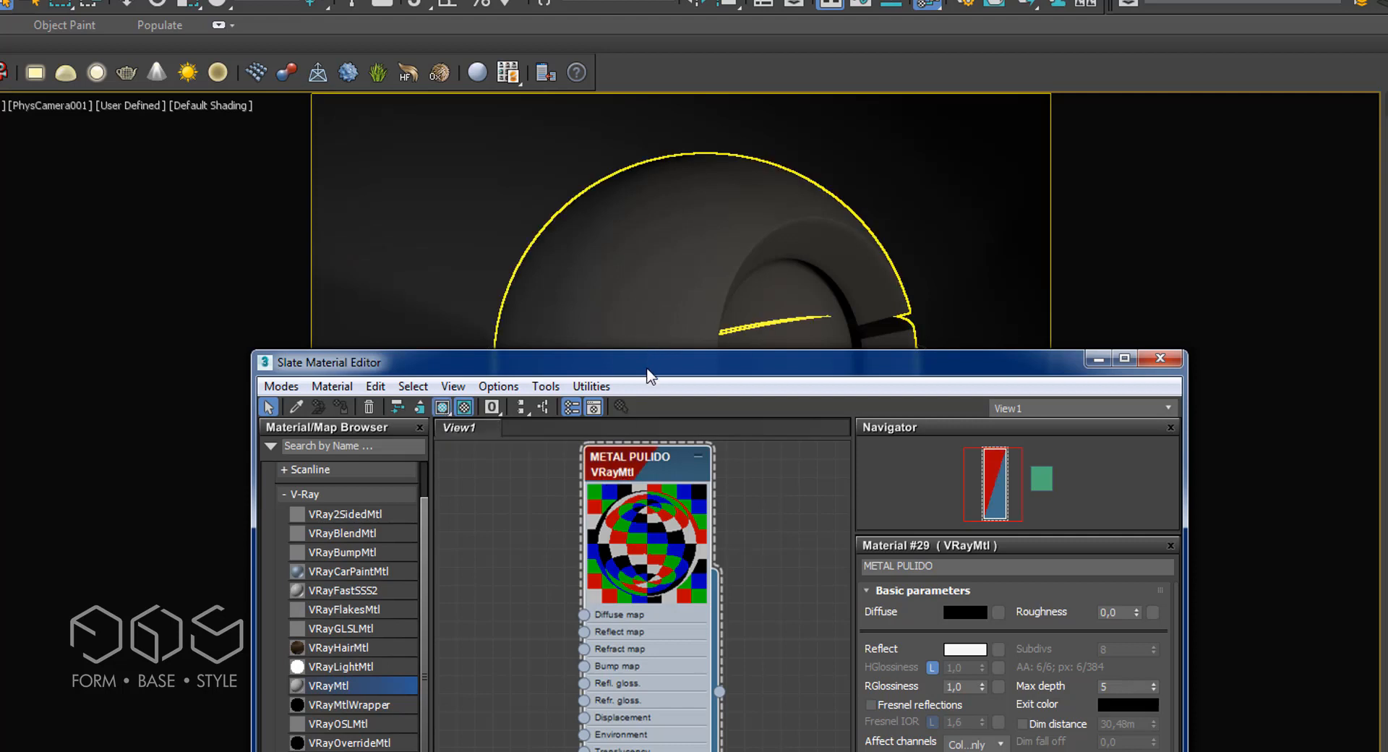
{"action": "left_click_drag", "start_coordinate": [648, 376], "coordinate": [631, 704]}
{"action": "left_click", "coordinate": [644, 618]}
{"action": "left_click", "coordinate": [644, 618]}
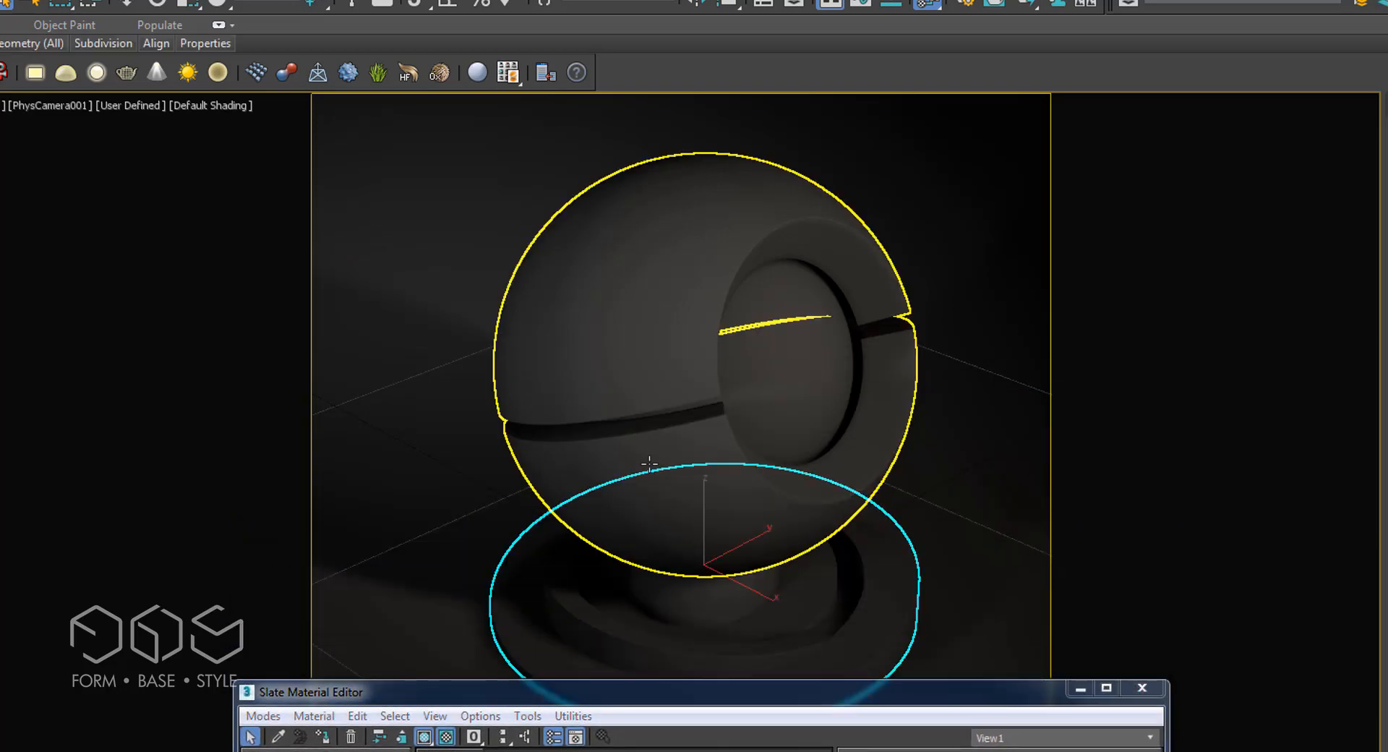
{"action": "left_click", "coordinate": [647, 412], "text": "ctrl"}
{"action": "left_click", "coordinate": [772, 378], "text": "ctrl"}
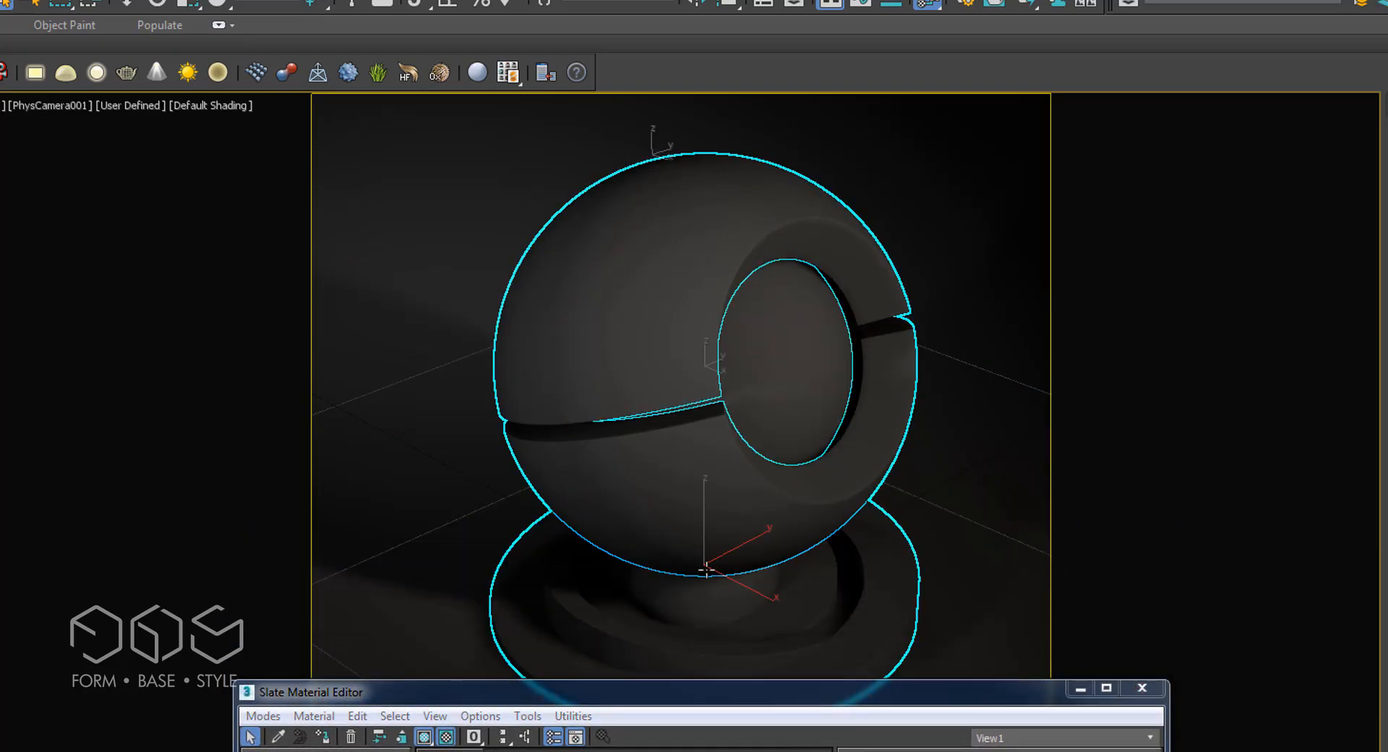
{"action": "left_click", "coordinate": [626, 686]}
{"action": "left_click_drag", "start_coordinate": [626, 683], "coordinate": [633, 207]}
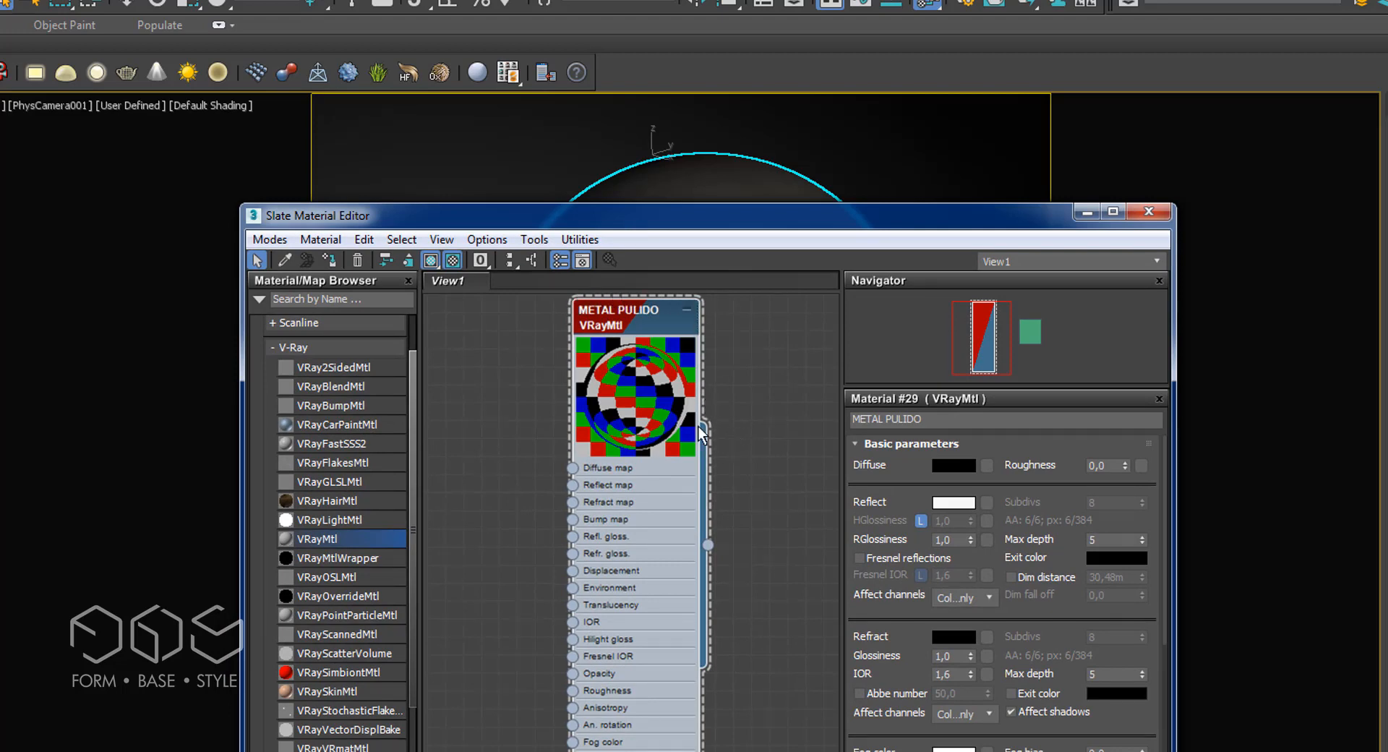
{"action": "left_click", "coordinate": [328, 261]}
{"action": "left_click", "coordinate": [1086, 211]}
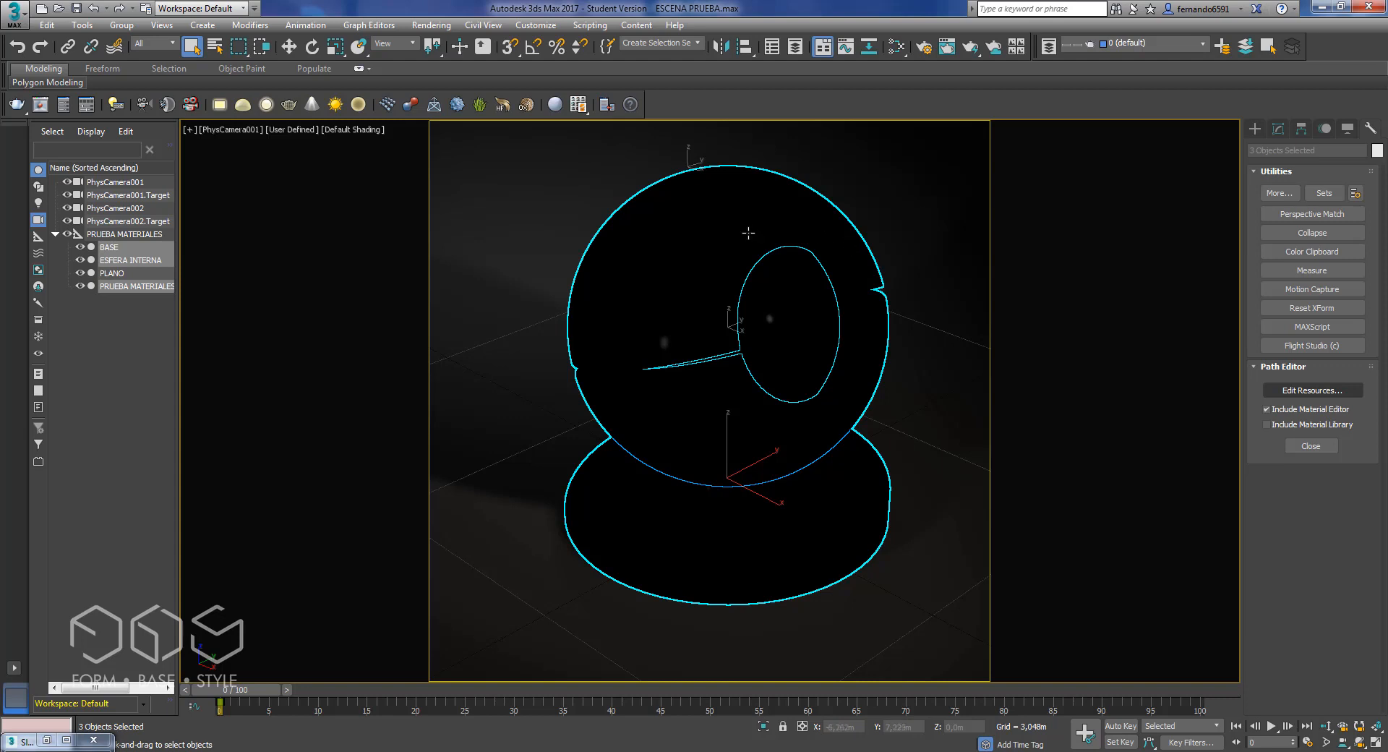
Step: Review the scene lights in the V-Ray Light Lister, and render the PhysCamera001 view, saving it to the frame buffer history
{"action": "left_click", "coordinate": [115, 105]}
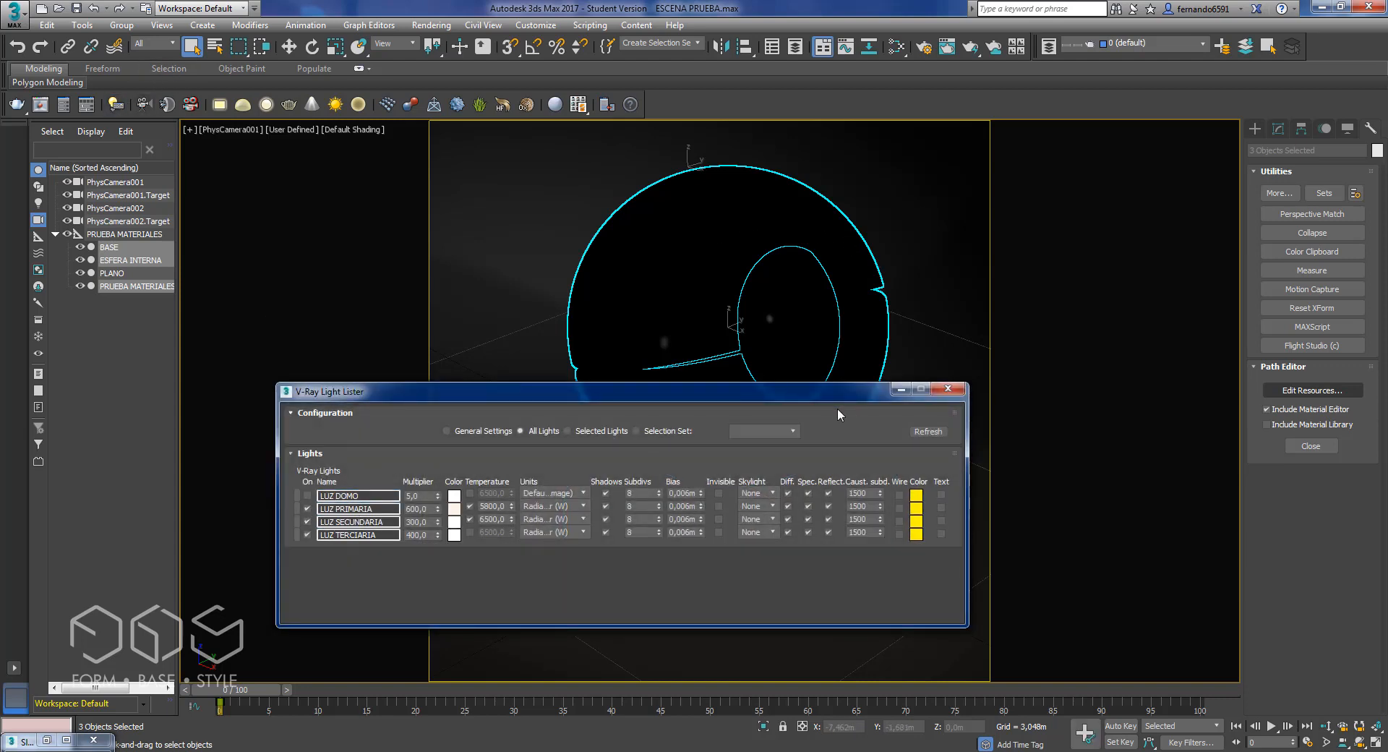
{"action": "left_click", "coordinate": [948, 389]}
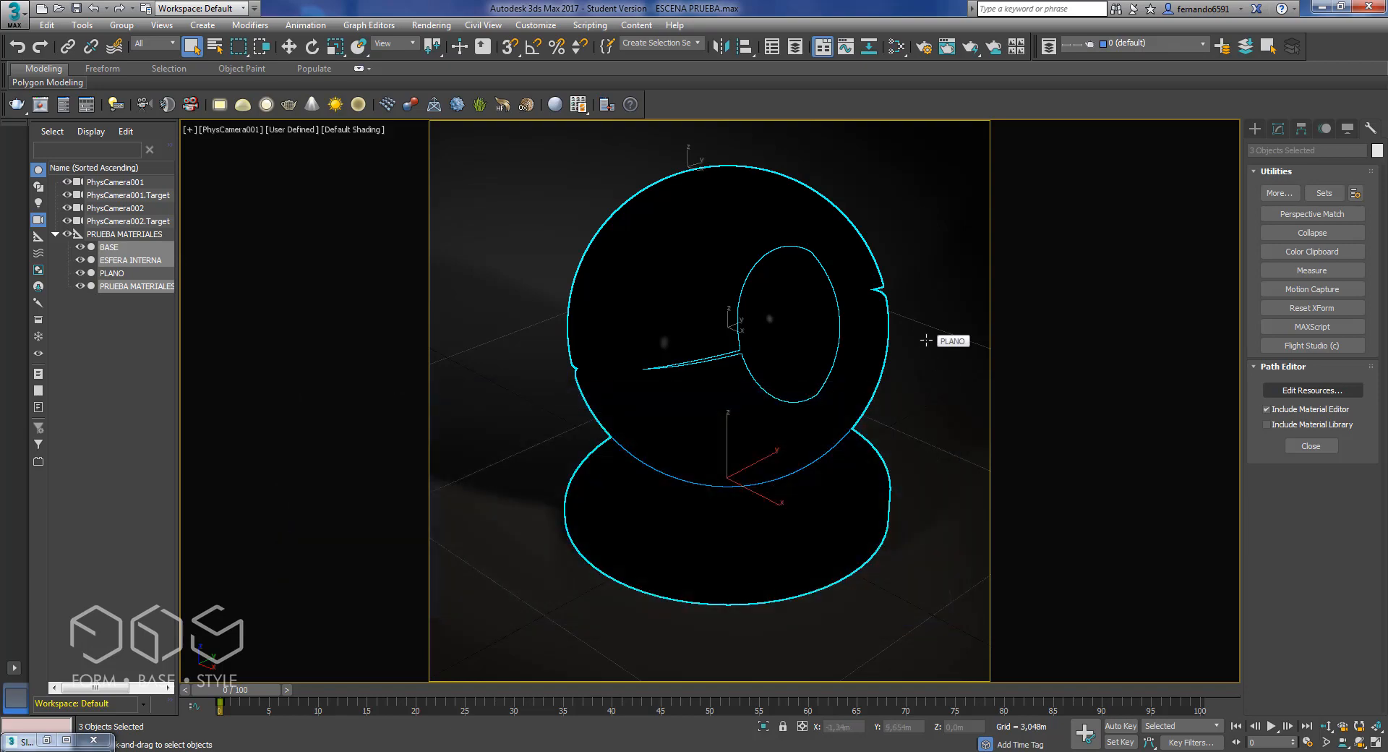
{"action": "key", "text": "shift+q"}
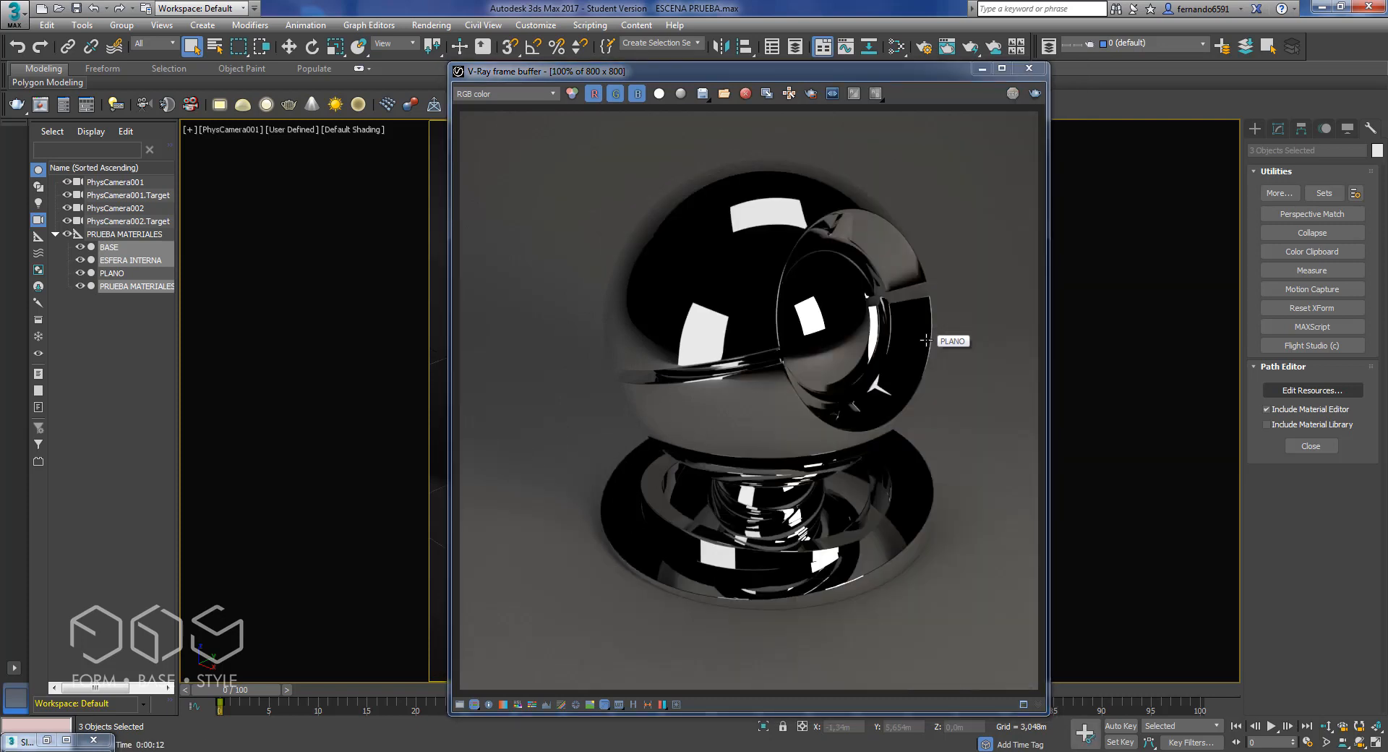
{"action": "left_click", "coordinate": [634, 704]}
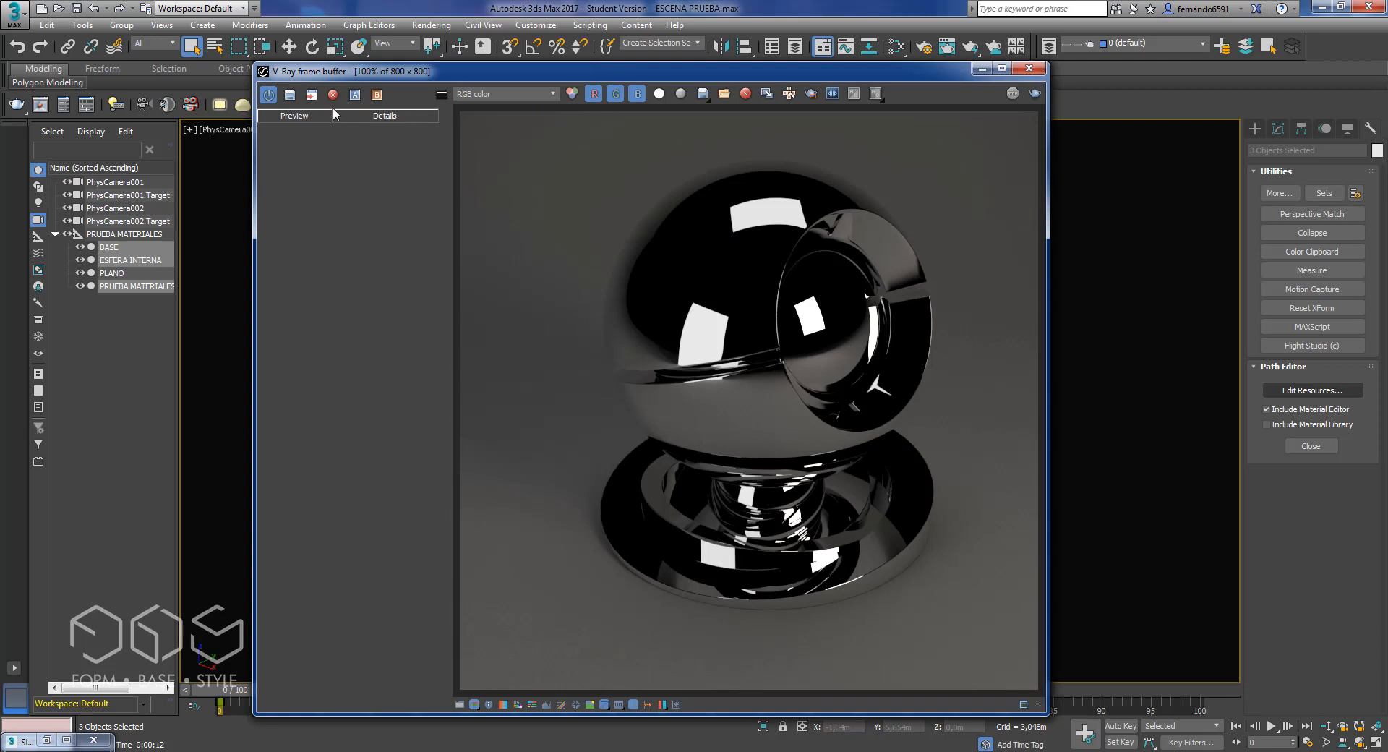
{"action": "left_click", "coordinate": [290, 94]}
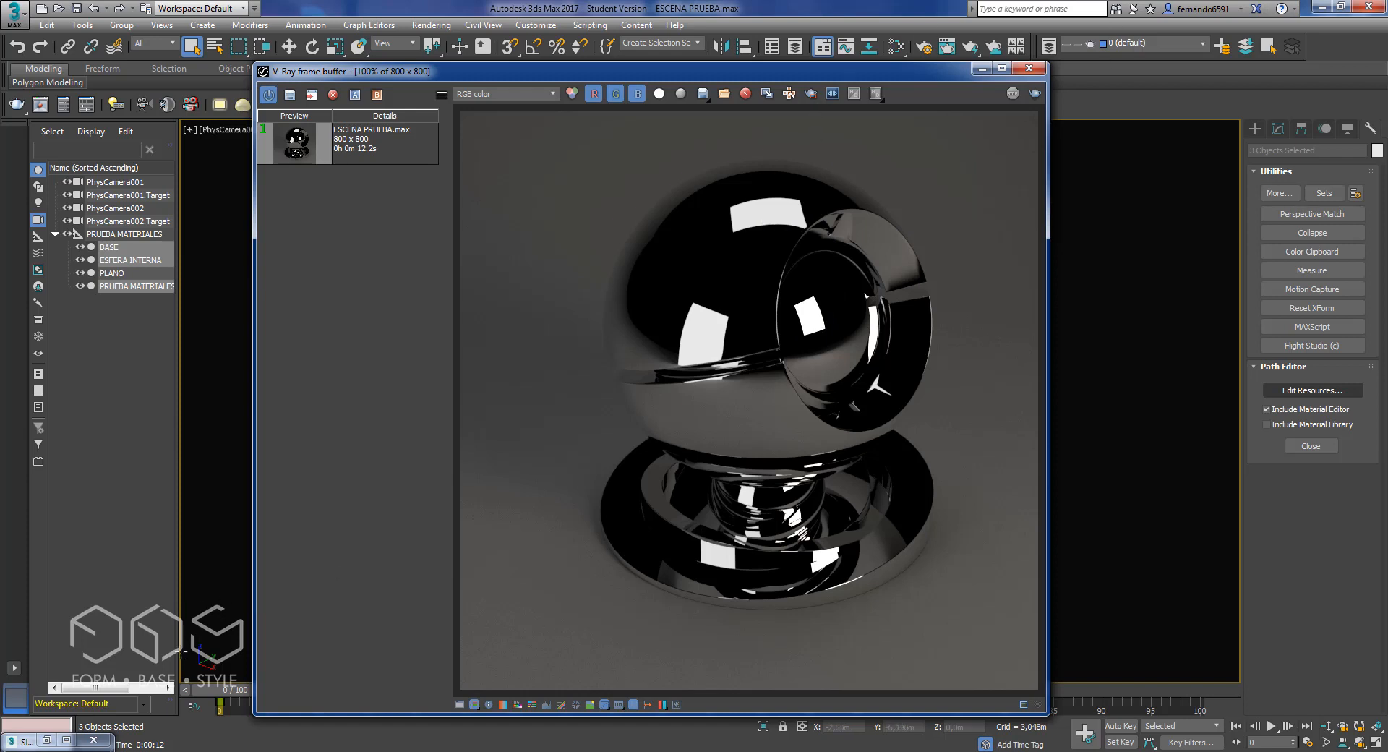
Step: Set the RGlossiness of METAL PULIDO to 0,9
{"action": "left_click", "coordinate": [46, 740]}
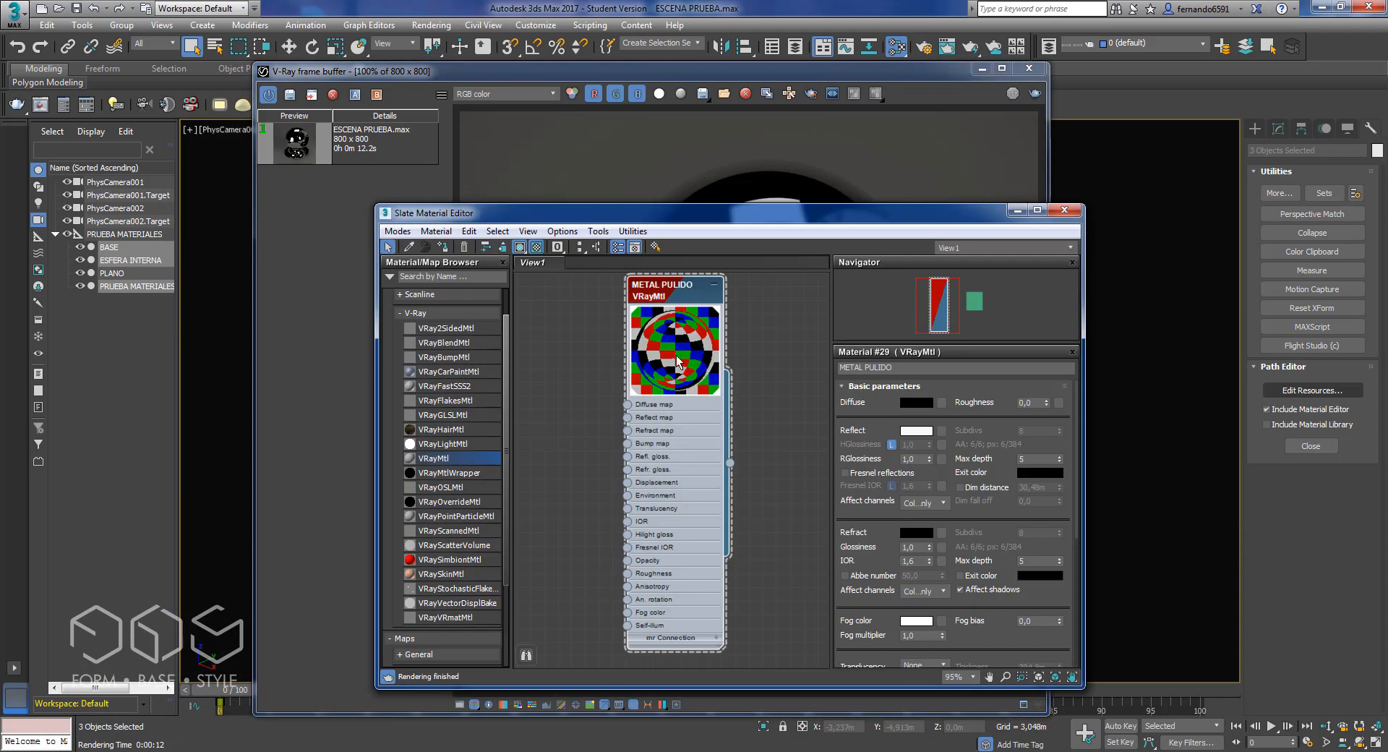
{"action": "double_click", "coordinate": [905, 459]}
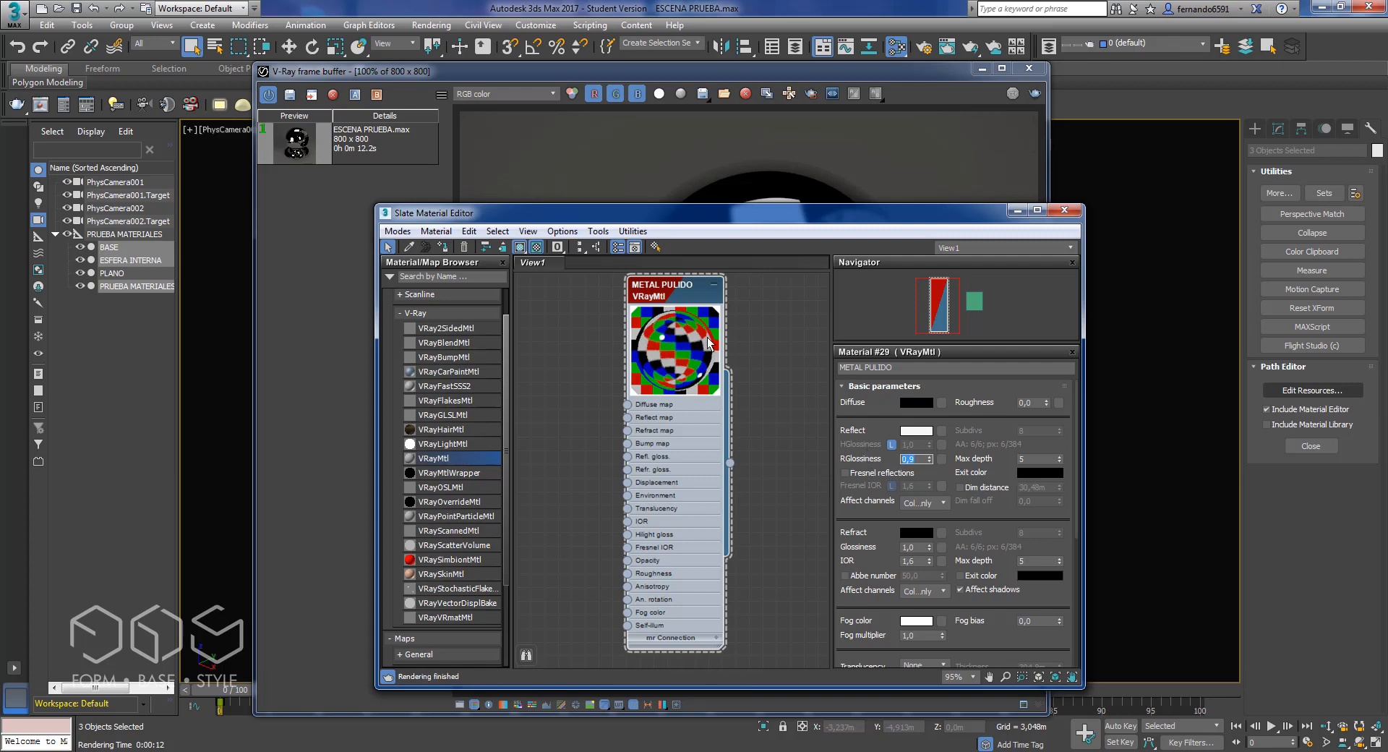
{"action": "left_click_drag", "start_coordinate": [809, 228], "coordinate": [701, 288]}
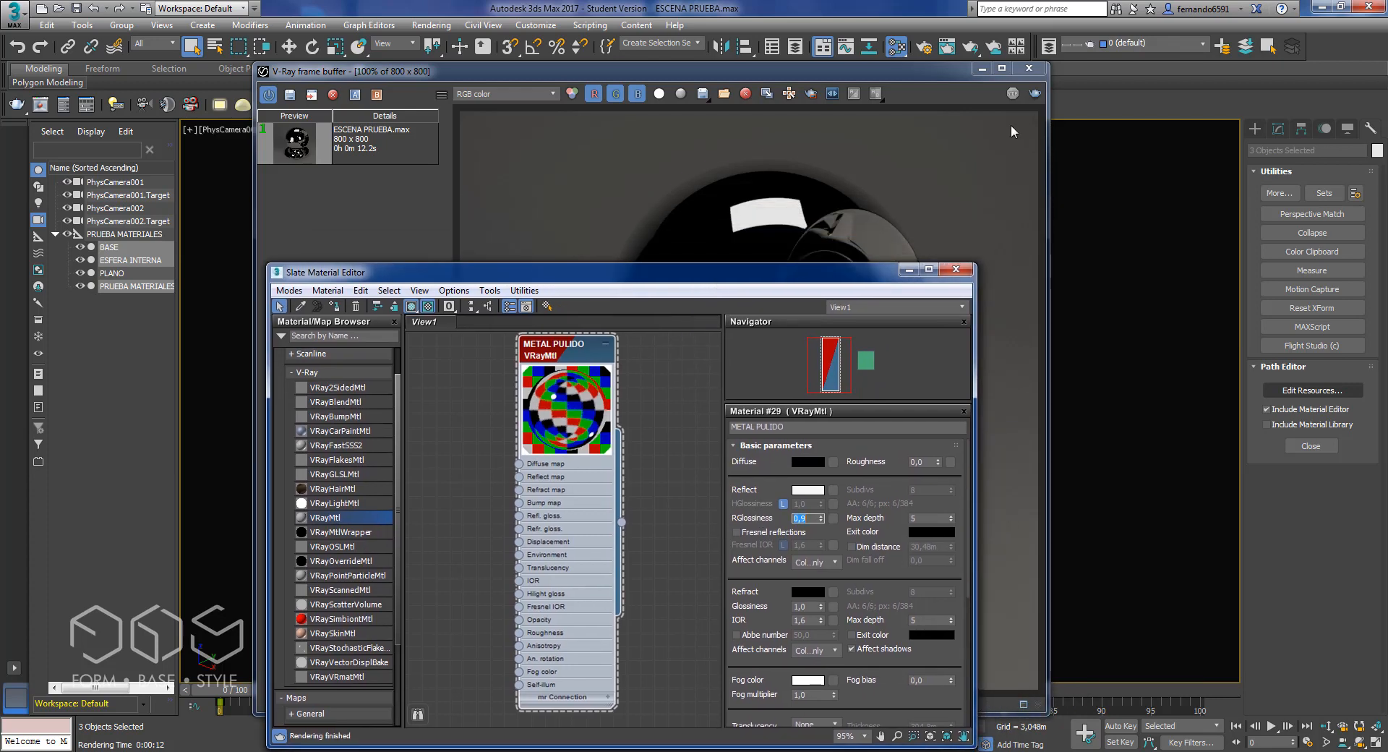
Step: Render the scene again and compare it side by side with the earlier render in the V-Ray frame buffer
{"action": "left_click", "coordinate": [1034, 94]}
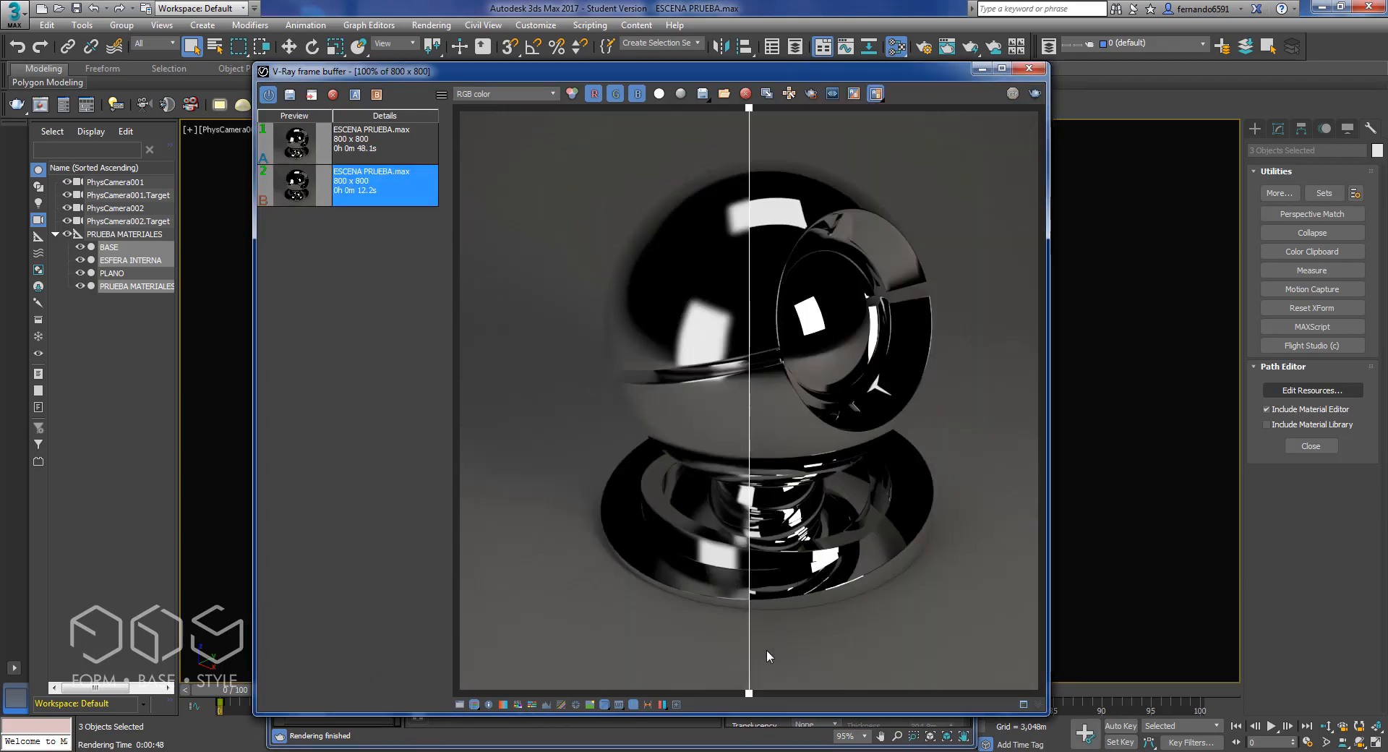
{"action": "left_click_drag", "start_coordinate": [751, 699], "coordinate": [770, 615]}
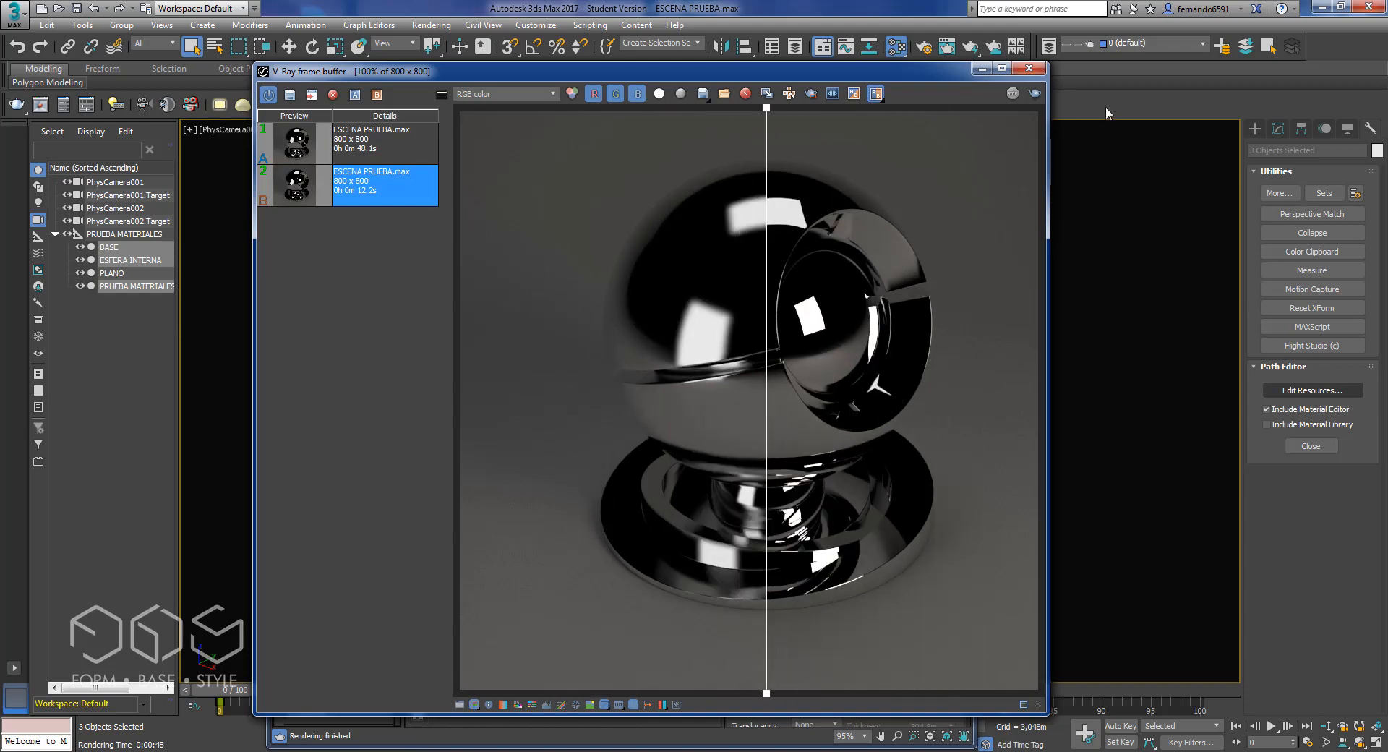
{"action": "left_click", "coordinate": [1029, 67]}
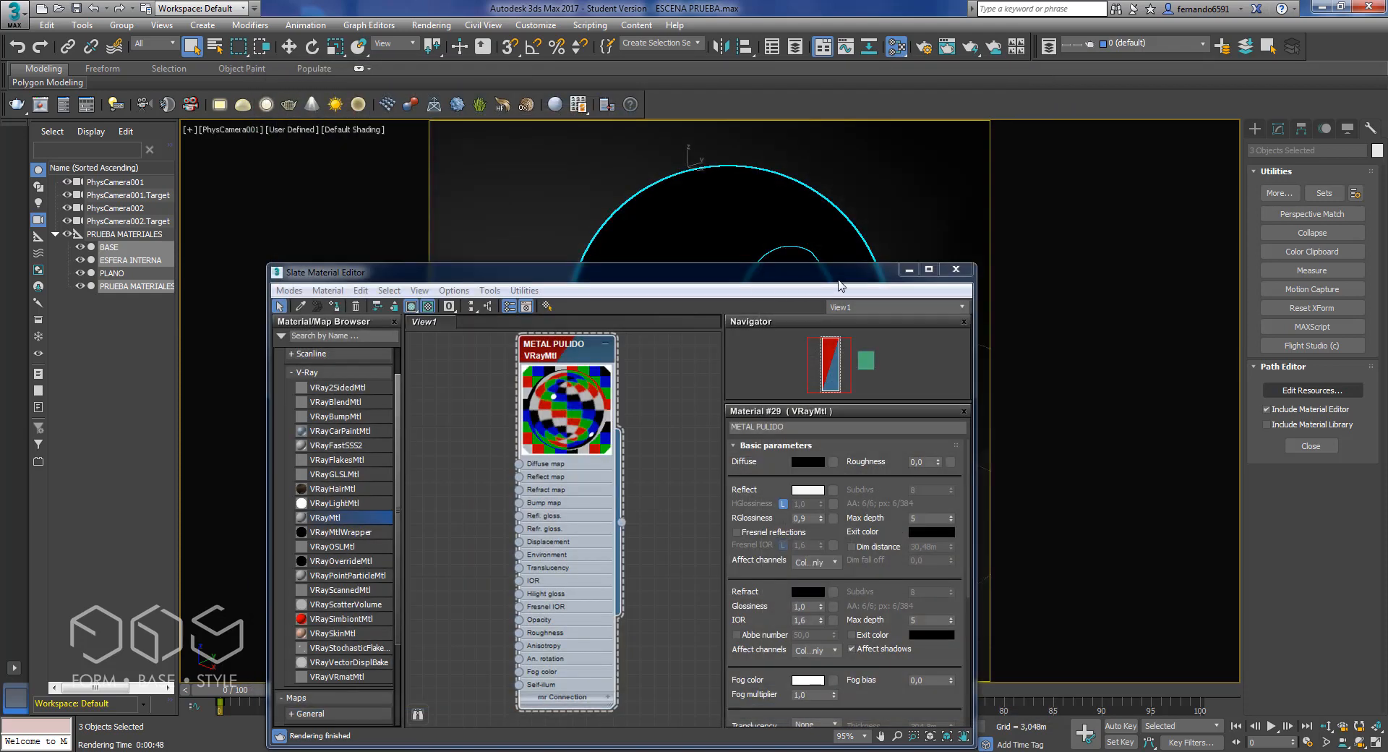
Step: Add a second VRayMtl to the material view, below the METAL PULIDO node
{"action": "scroll", "coordinate": [645, 419], "scroll_direction": "down", "scroll_amount": 2}
{"action": "middle_click_drag", "start_coordinate": [644, 419], "coordinate": [623, 416]}
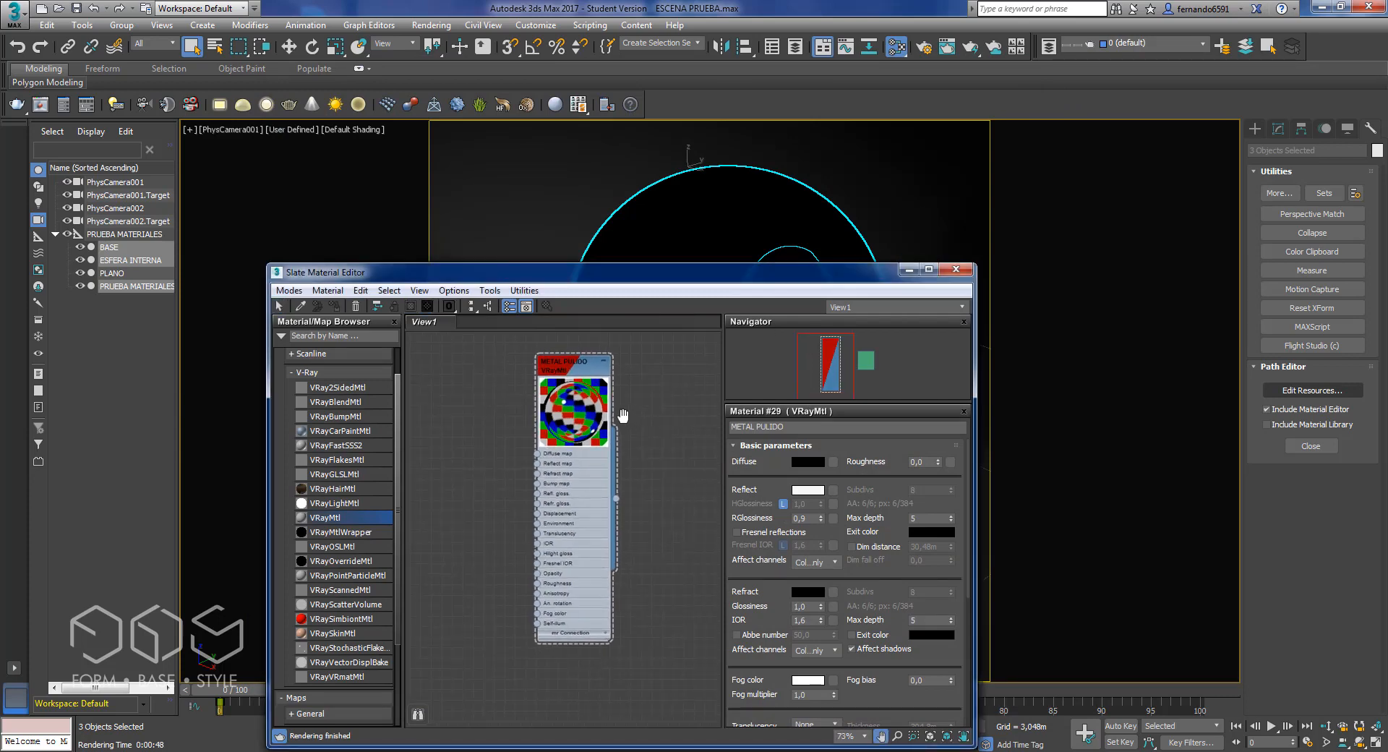
{"action": "scroll", "coordinate": [626, 422], "scroll_direction": "down", "scroll_amount": 1}
{"action": "scroll", "coordinate": [629, 417], "scroll_direction": "down", "scroll_amount": 2}
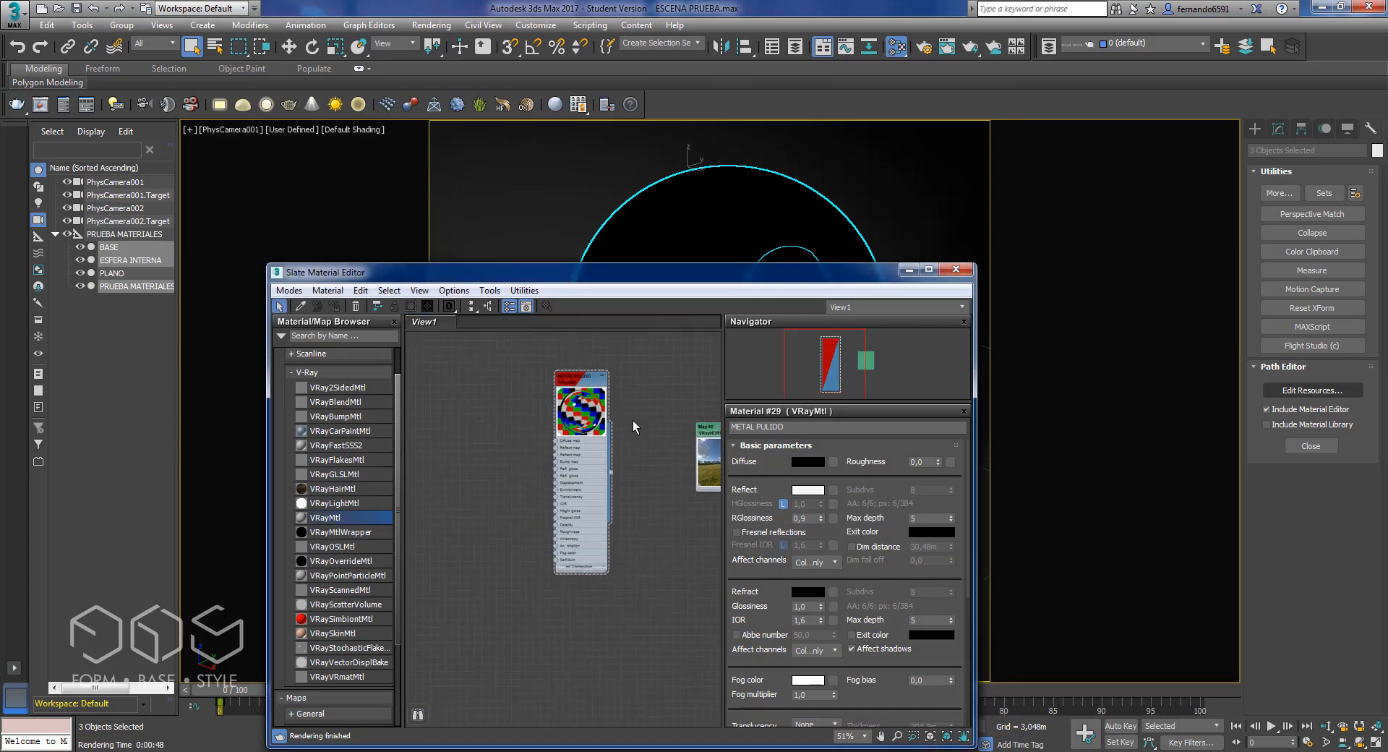
{"action": "middle_click_drag", "start_coordinate": [634, 423], "coordinate": [633, 416]}
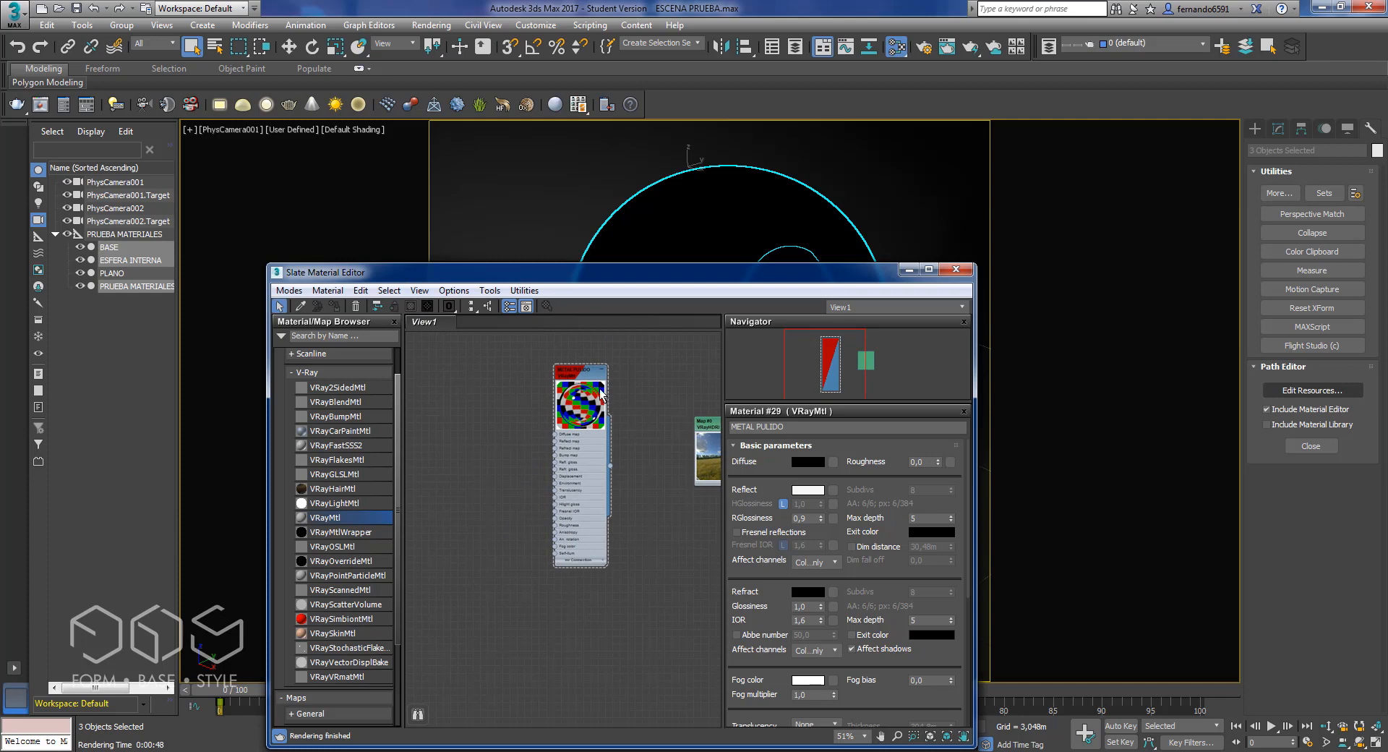
{"action": "left_click_drag", "start_coordinate": [330, 522], "coordinate": [582, 644]}
{"action": "scroll", "coordinate": [568, 635], "scroll_direction": "up", "scroll_amount": 2}
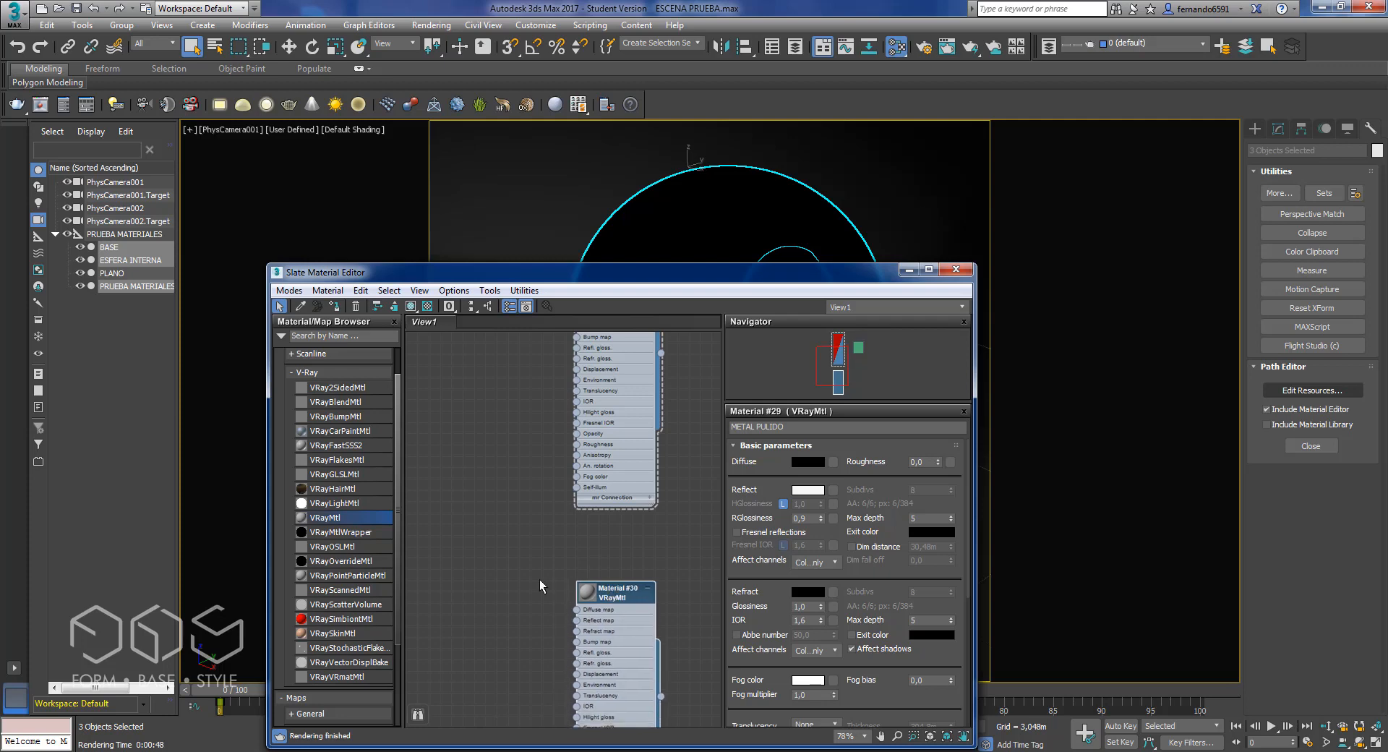
{"action": "scroll", "coordinate": [545, 582], "scroll_direction": "up", "scroll_amount": 2}
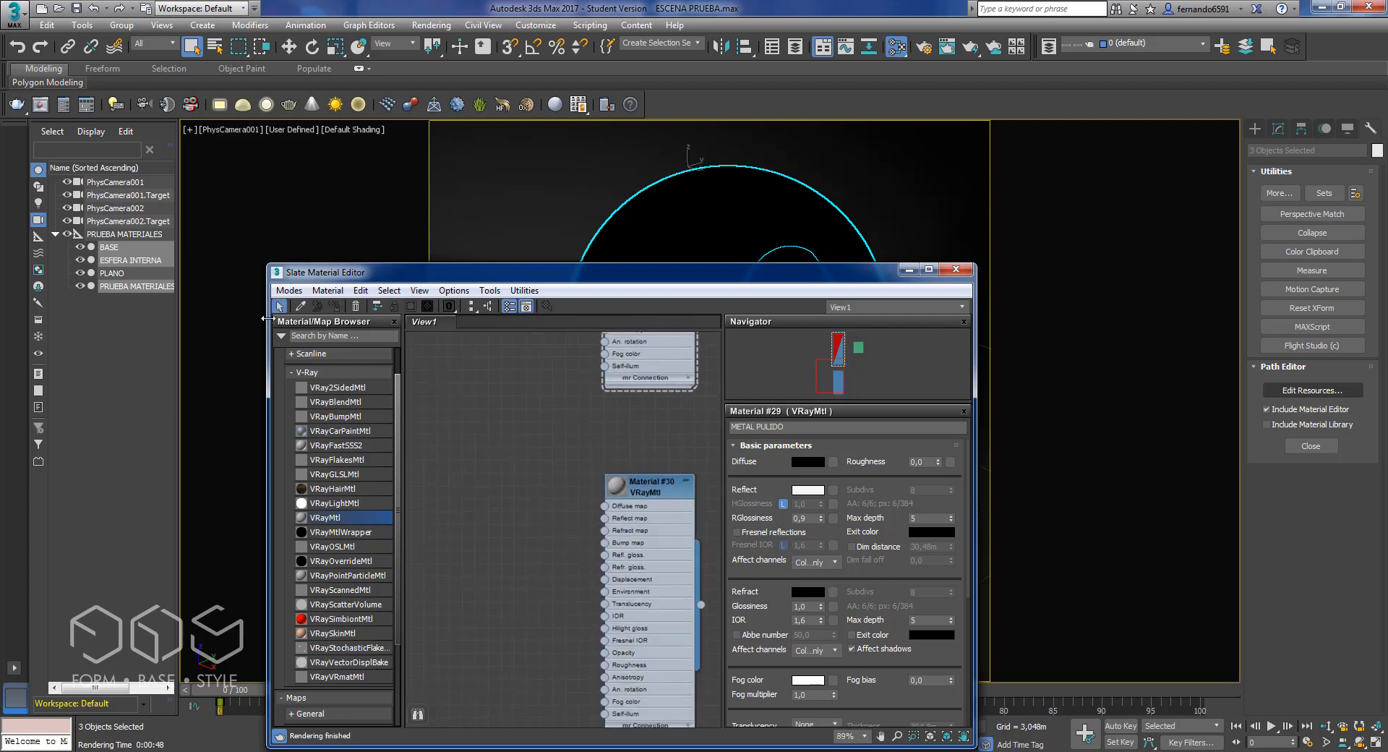
Step: Add a general Bitmap map beside the second VRayMtl without choosing an image, and display its parameters
{"action": "left_click", "coordinate": [302, 373]}
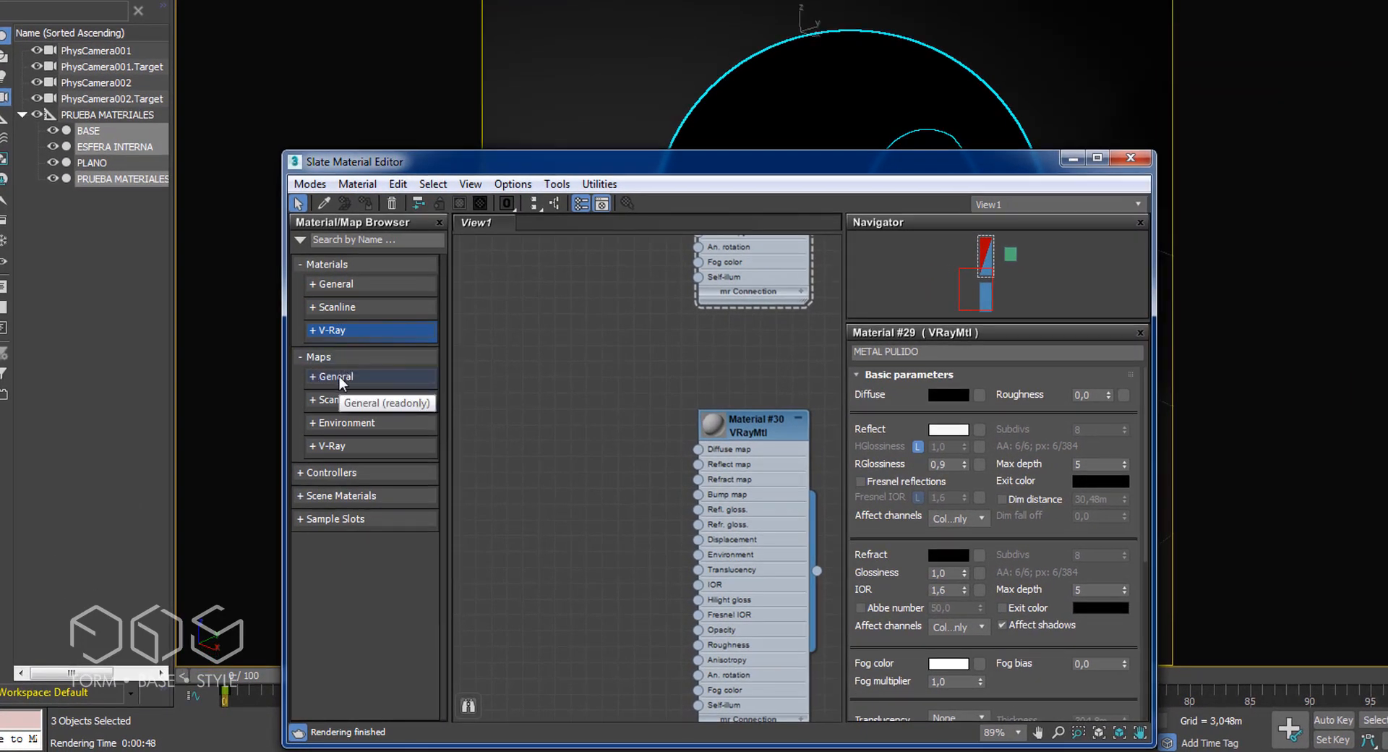
{"action": "left_click", "coordinate": [337, 376]}
{"action": "left_click_drag", "start_coordinate": [351, 396], "coordinate": [541, 422]}
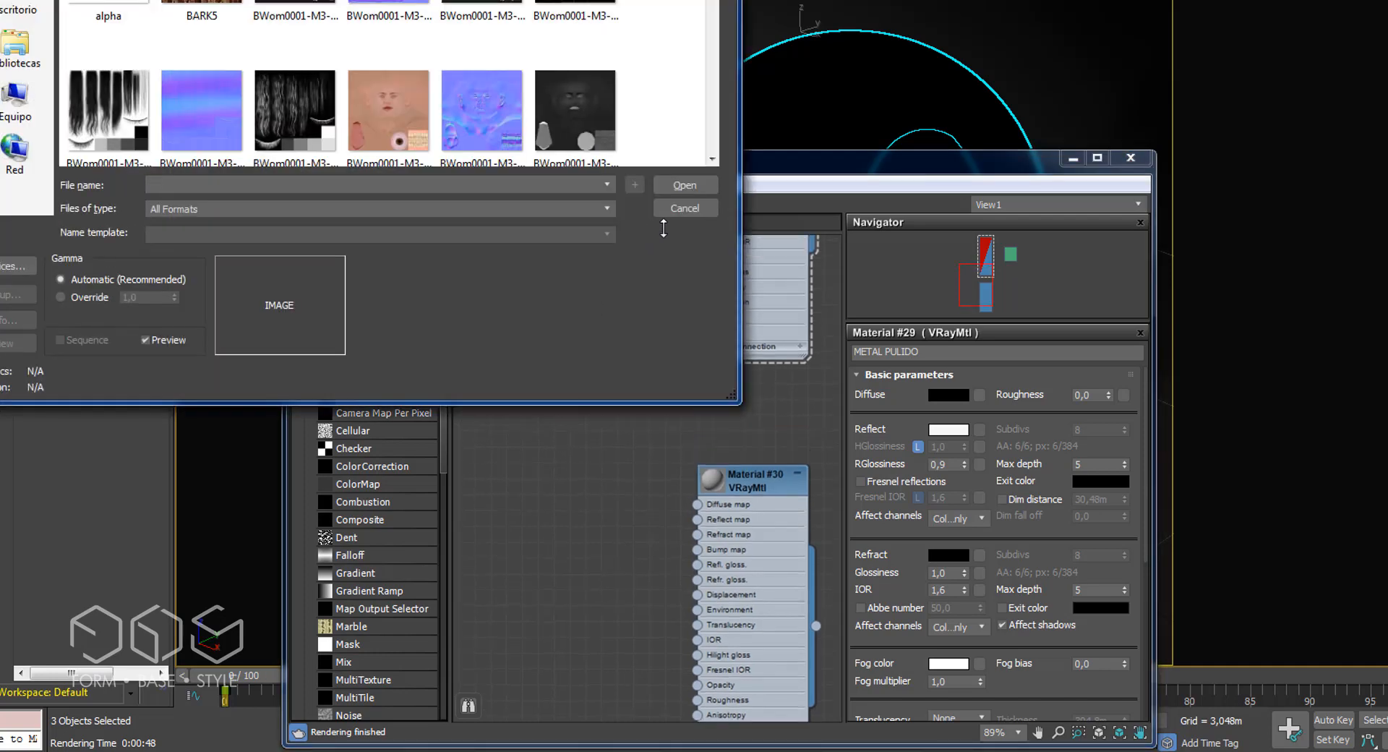
{"action": "left_click", "coordinate": [687, 209]}
{"action": "left_click_drag", "start_coordinate": [641, 361], "coordinate": [650, 456]}
{"action": "middle_click_drag", "start_coordinate": [705, 481], "coordinate": [594, 408]}
{"action": "double_click", "coordinate": [517, 367]}
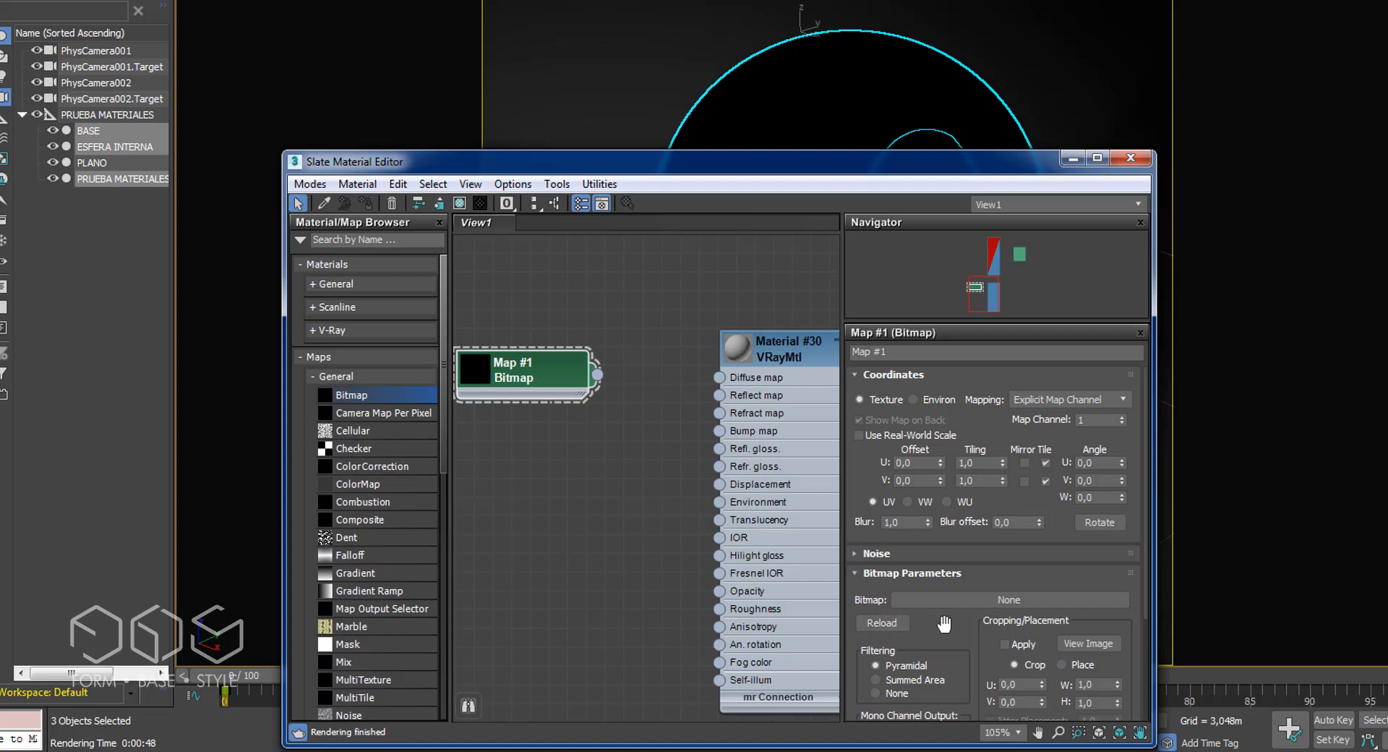
Step: Open the Bitmap map's image selection, cancel it, and move the Bitmap node higher in the material view
{"action": "left_click", "coordinate": [959, 600]}
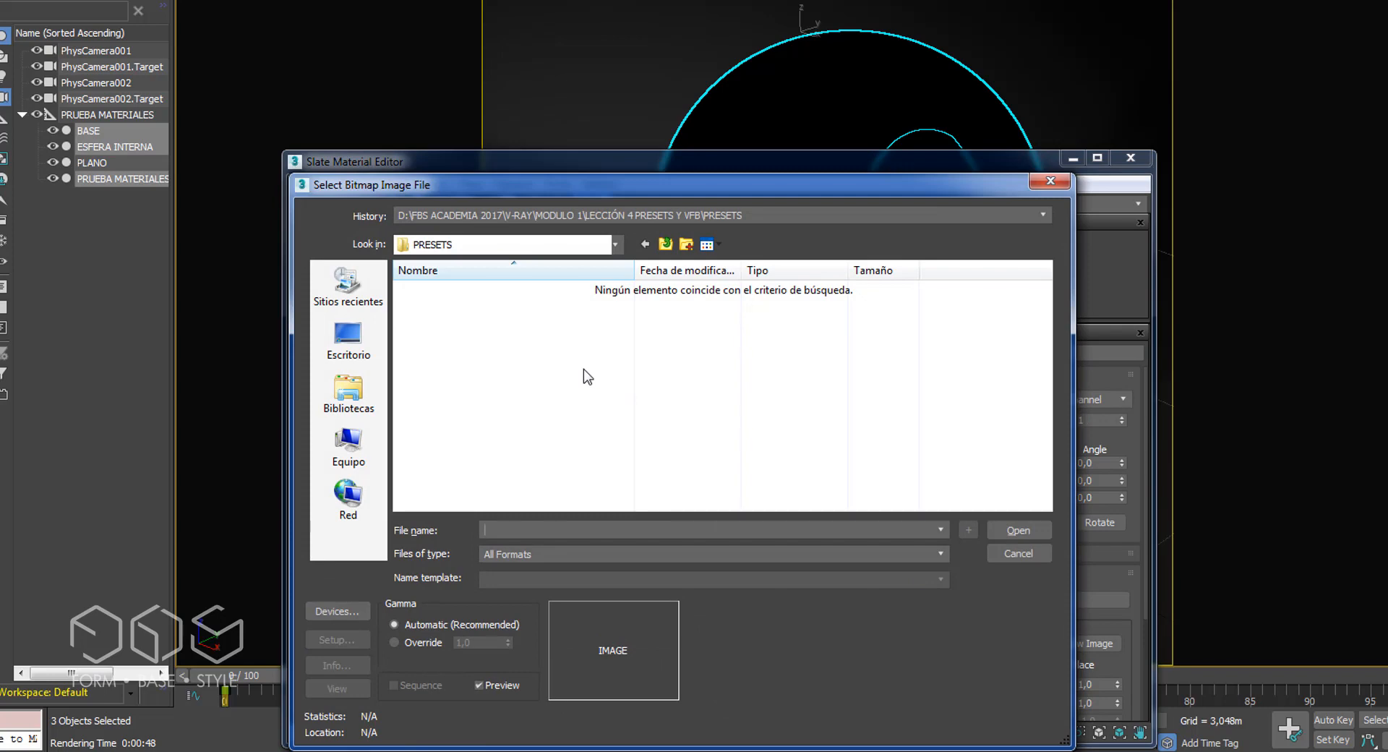
{"action": "left_click", "coordinate": [1017, 553]}
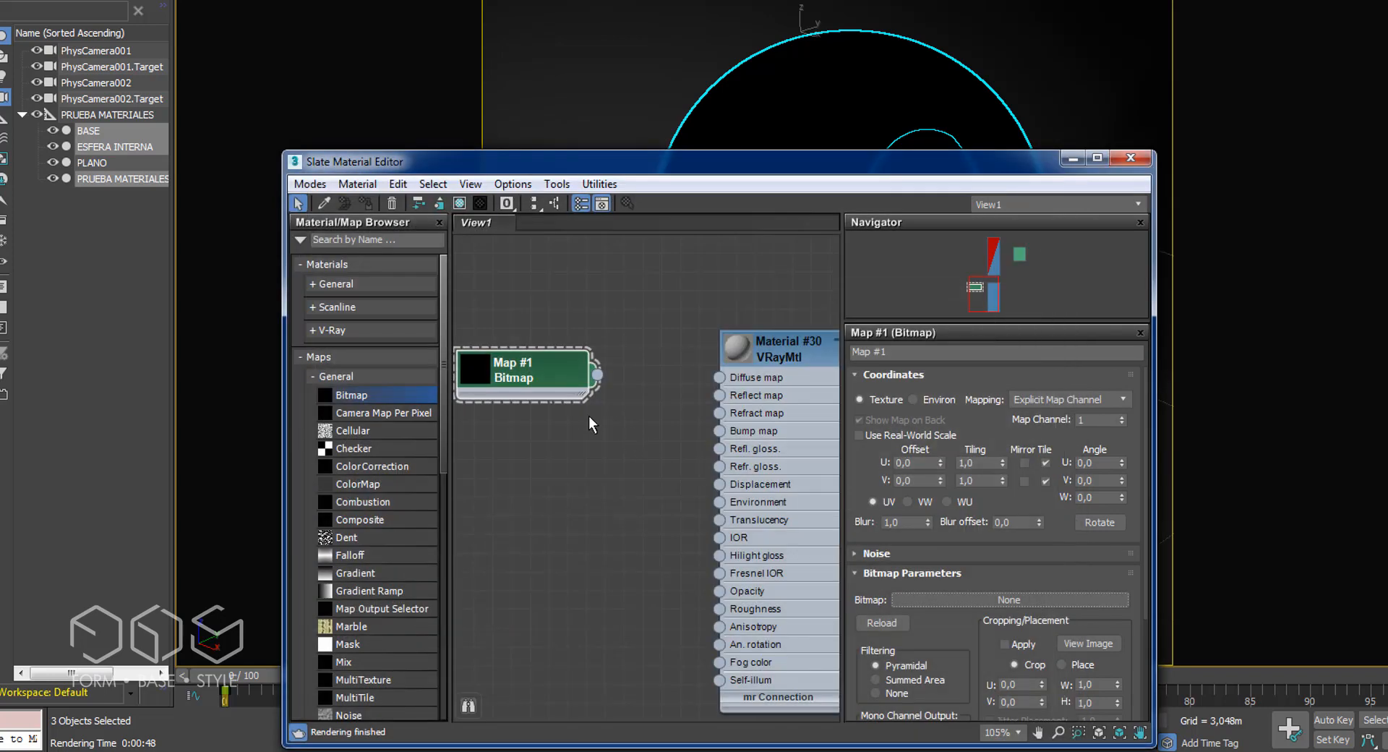
{"action": "left_click_drag", "start_coordinate": [546, 356], "coordinate": [547, 295]}
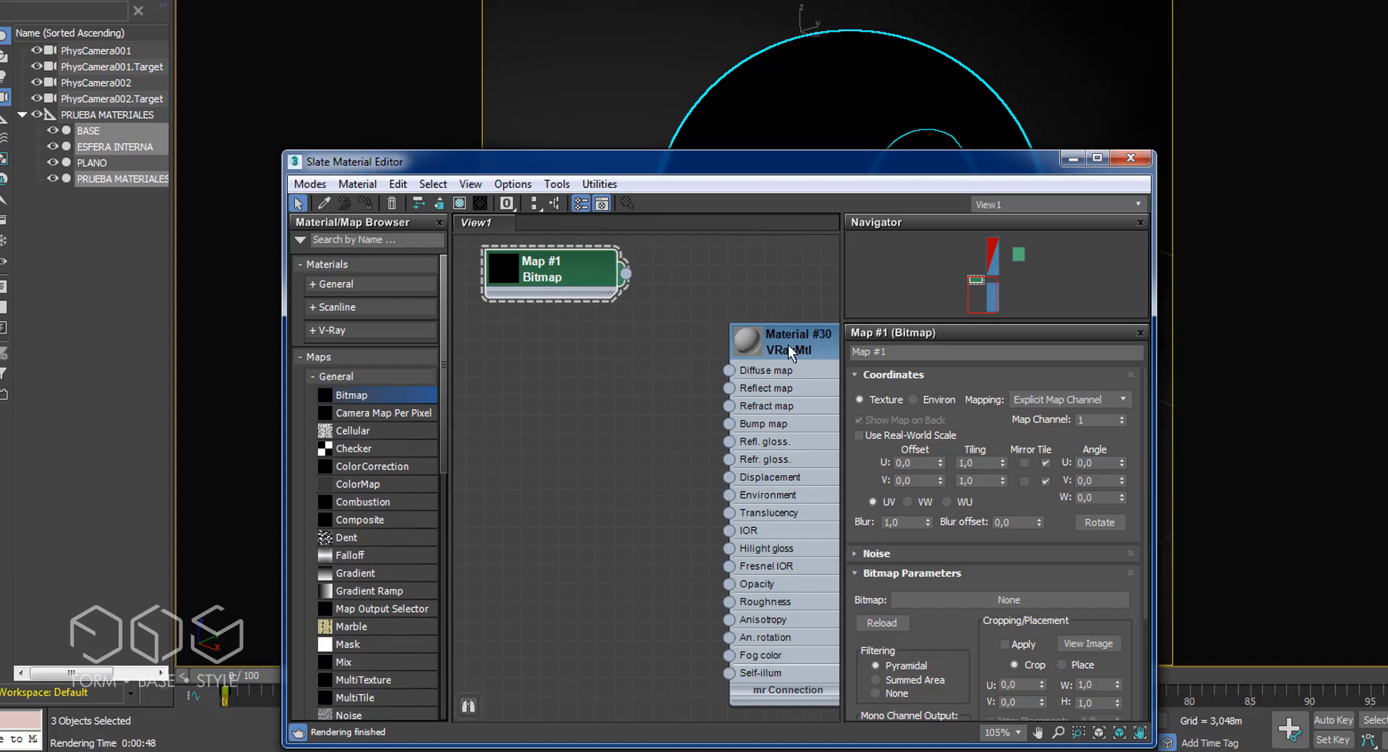
Step: Add a second general Bitmap map from the VRayMtl's Diffuse map input without choosing an image, placing it below the first Bitmap node
{"action": "left_click_drag", "start_coordinate": [788, 344], "coordinate": [735, 383]}
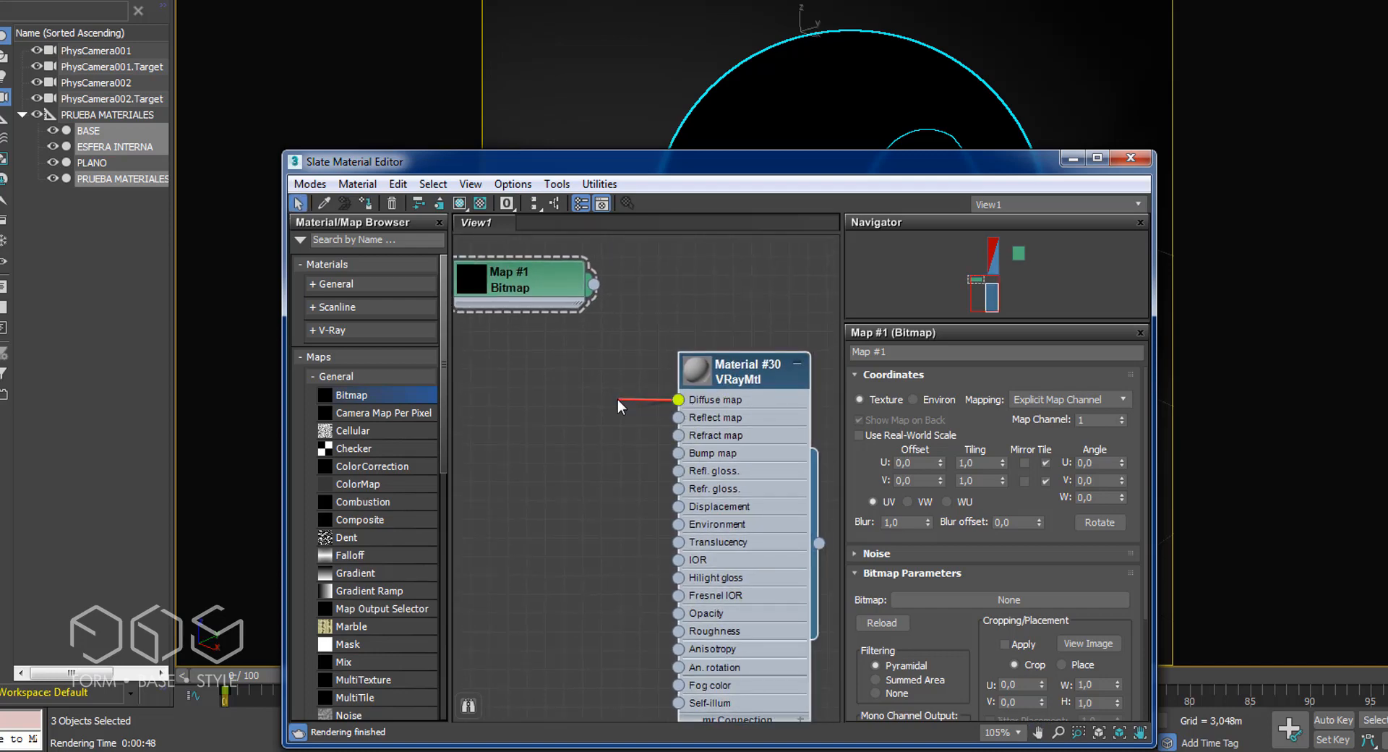
{"action": "left_click_drag", "start_coordinate": [627, 389], "coordinate": [615, 418]}
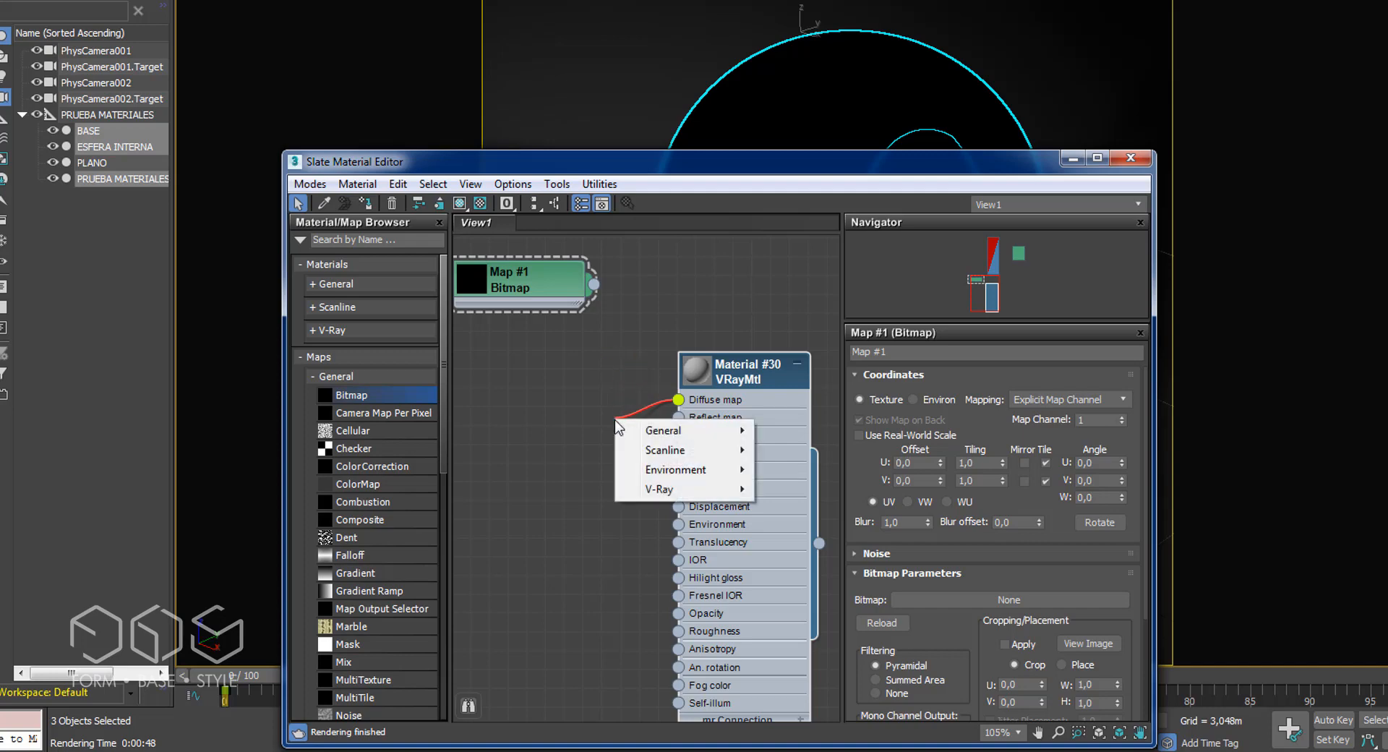
{"action": "mouse_move", "coordinate": [641, 431]}
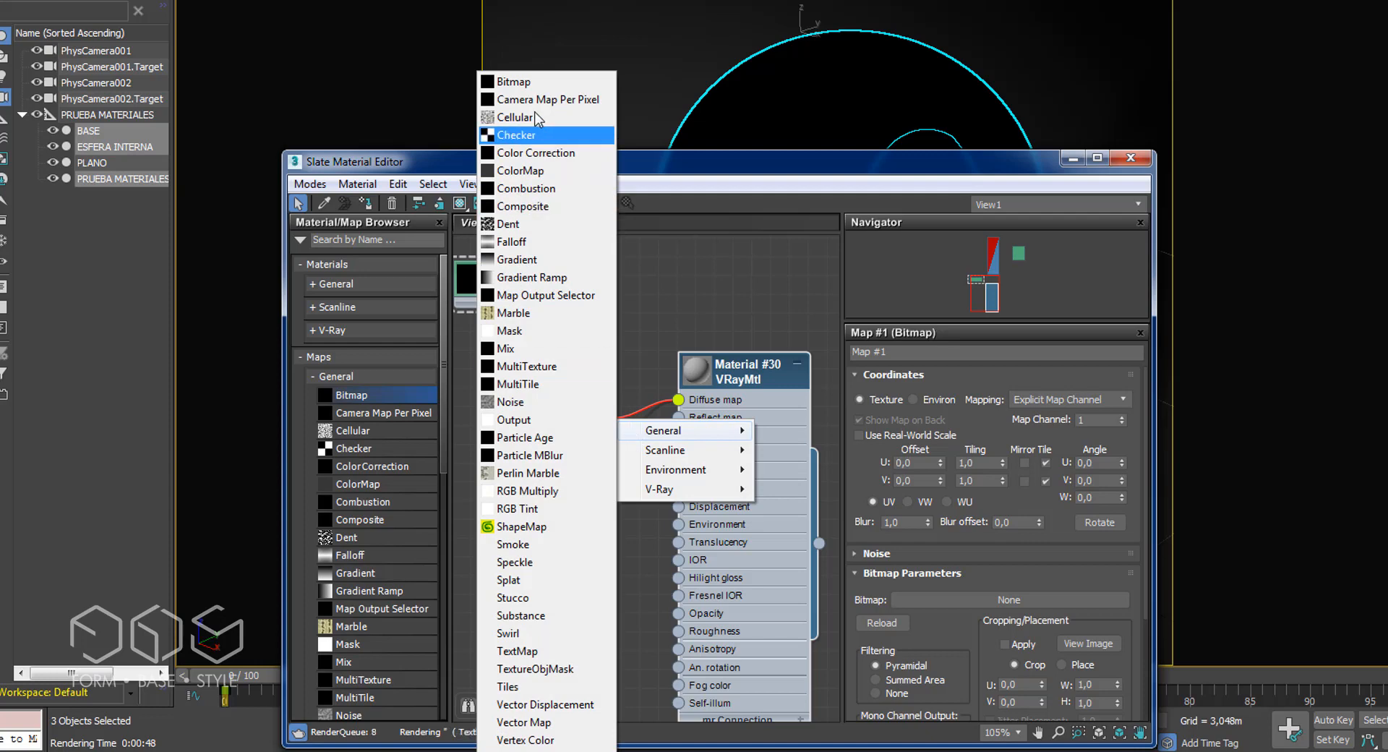
{"action": "left_click", "coordinate": [515, 86]}
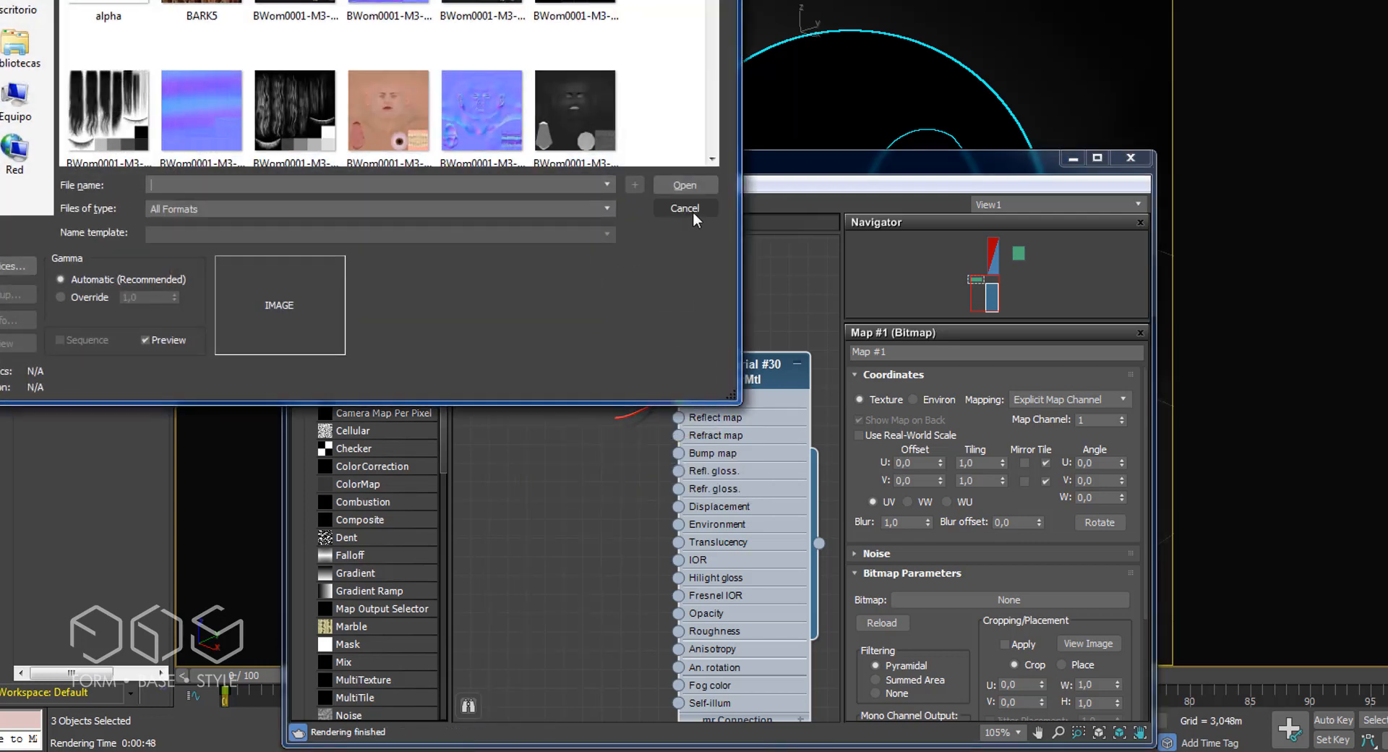
{"action": "left_click", "coordinate": [692, 211]}
{"action": "left_click_drag", "start_coordinate": [615, 423], "coordinate": [520, 385]}
{"action": "middle_click_drag", "start_coordinate": [554, 387], "coordinate": [663, 453]}
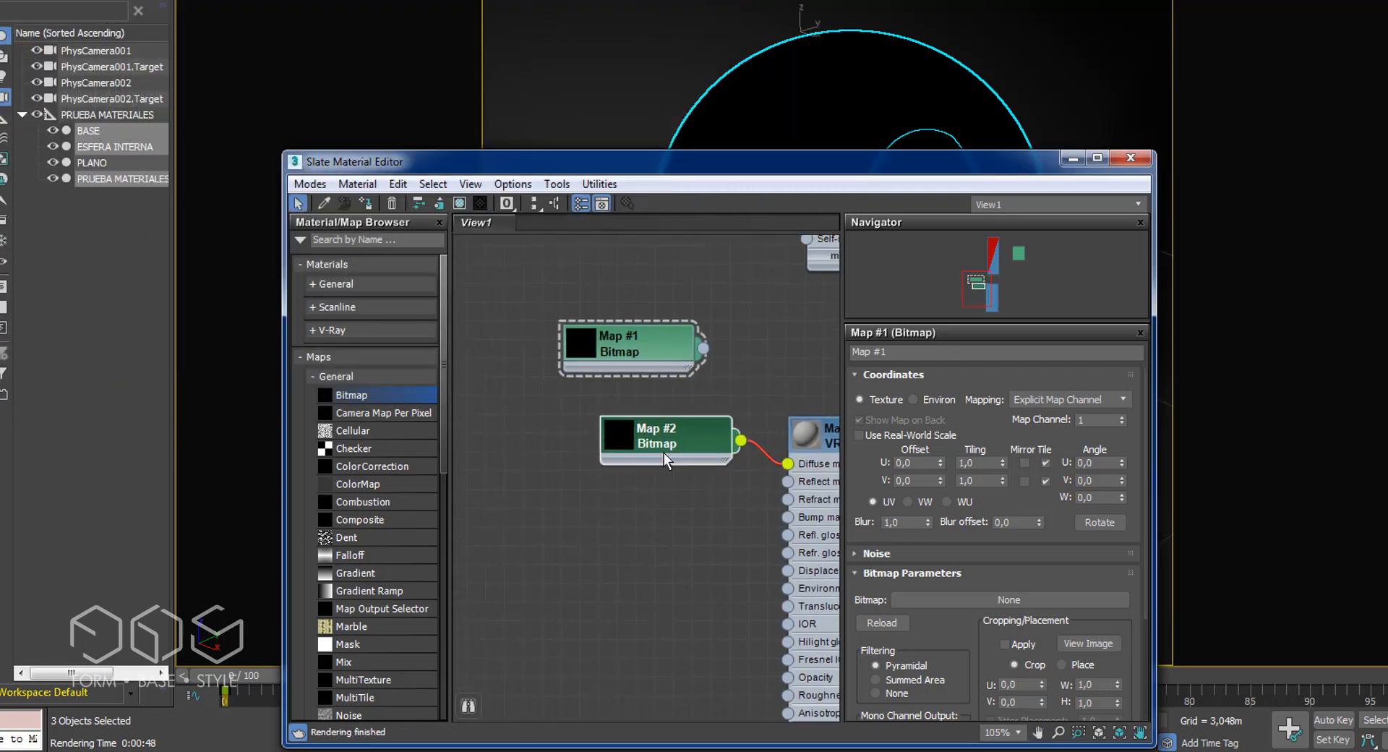
Step: Disconnect the Bitmap map from the VRayMtl's Diffuse map input and delete both empty Bitmap nodes
{"action": "left_click_drag", "start_coordinate": [786, 468], "coordinate": [737, 450]}
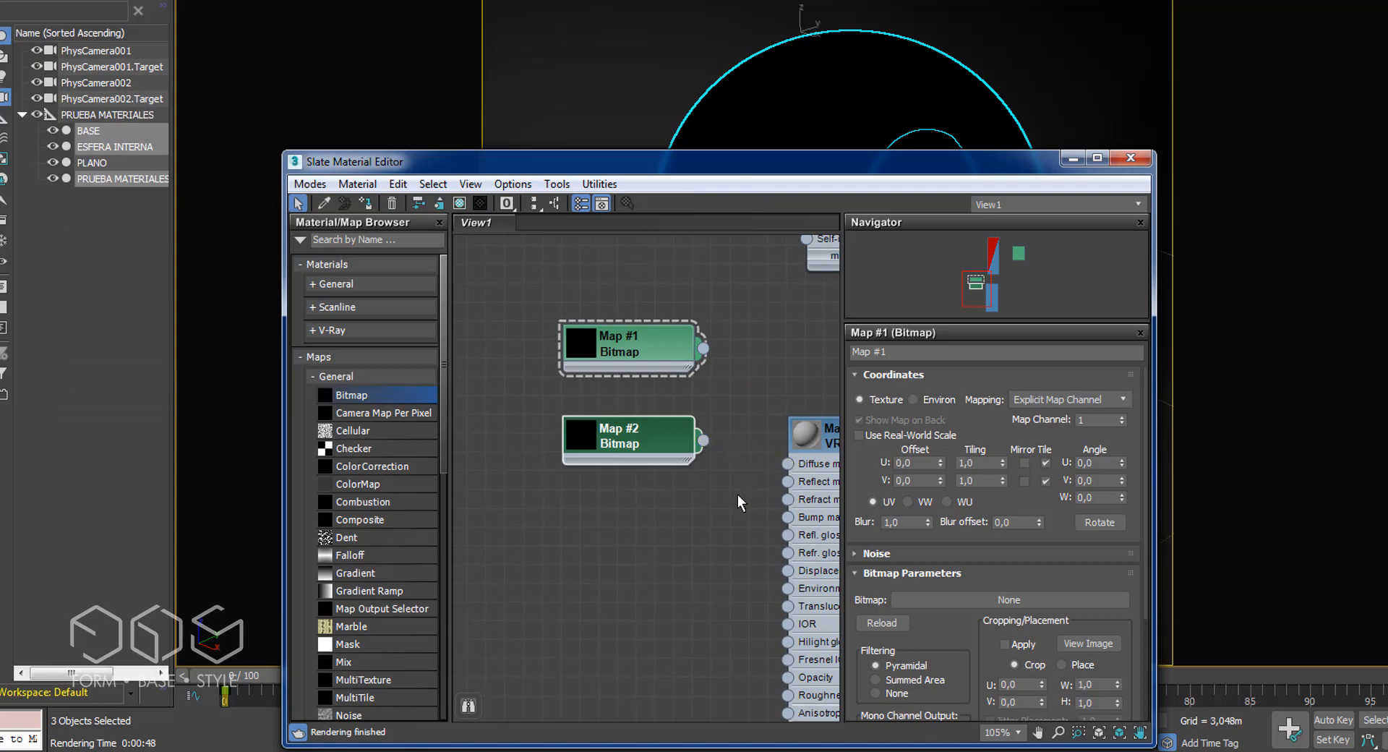
{"action": "middle_click_drag", "start_coordinate": [710, 540], "coordinate": [687, 516]}
{"action": "left_click_drag", "start_coordinate": [707, 536], "coordinate": [643, 312]}
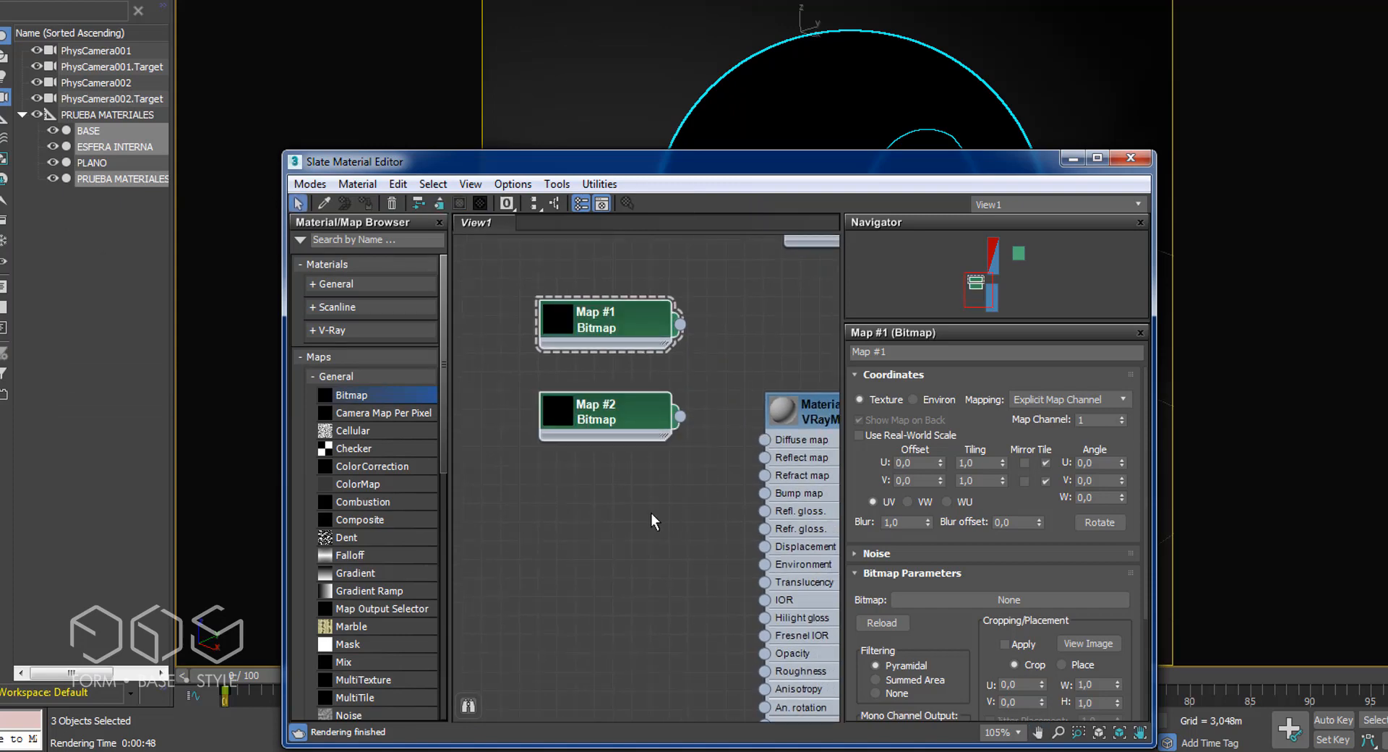
{"action": "key", "text": "Delete"}
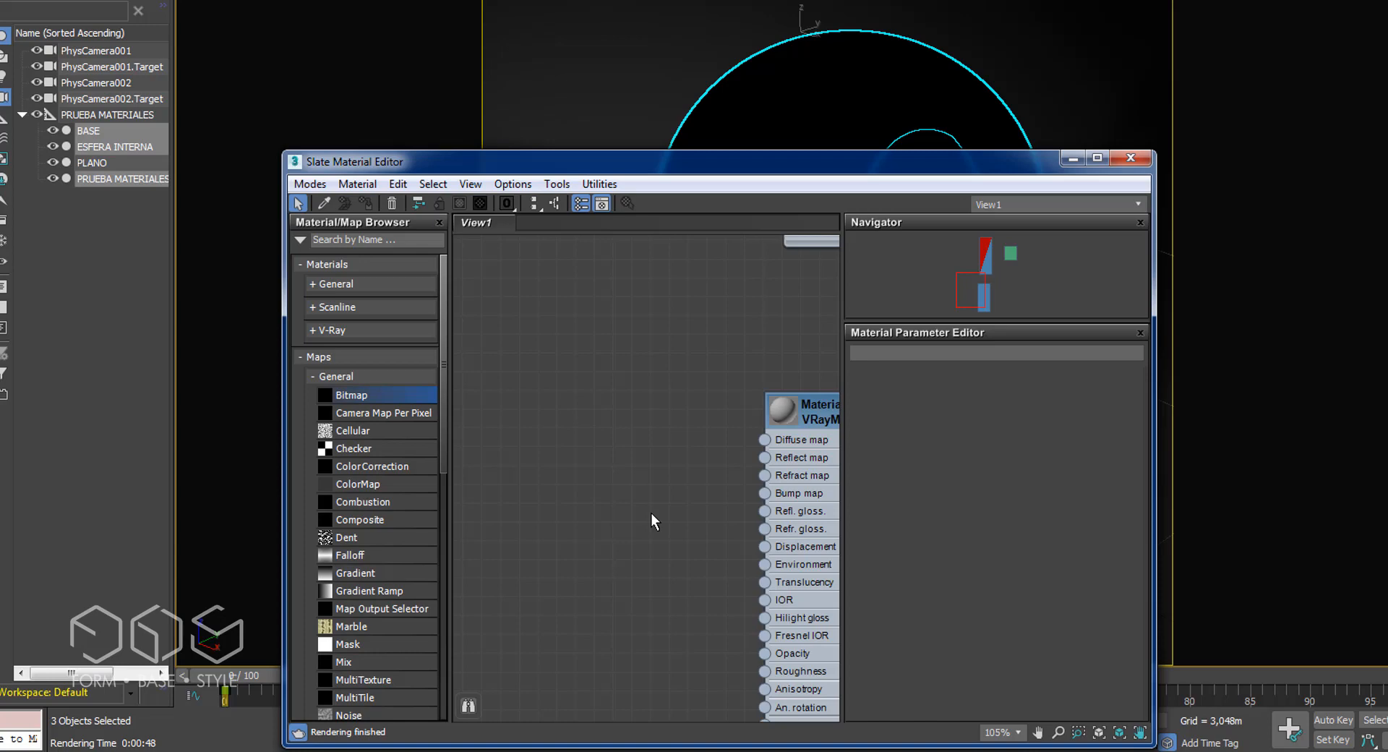
Step: Add the rusty1paint image from the TEXTURAS folder to the material view as a Bitmap map beside the second VRayMtl
{"action": "left_click", "coordinate": [292, 751]}
{"action": "left_click", "coordinate": [317, 669]}
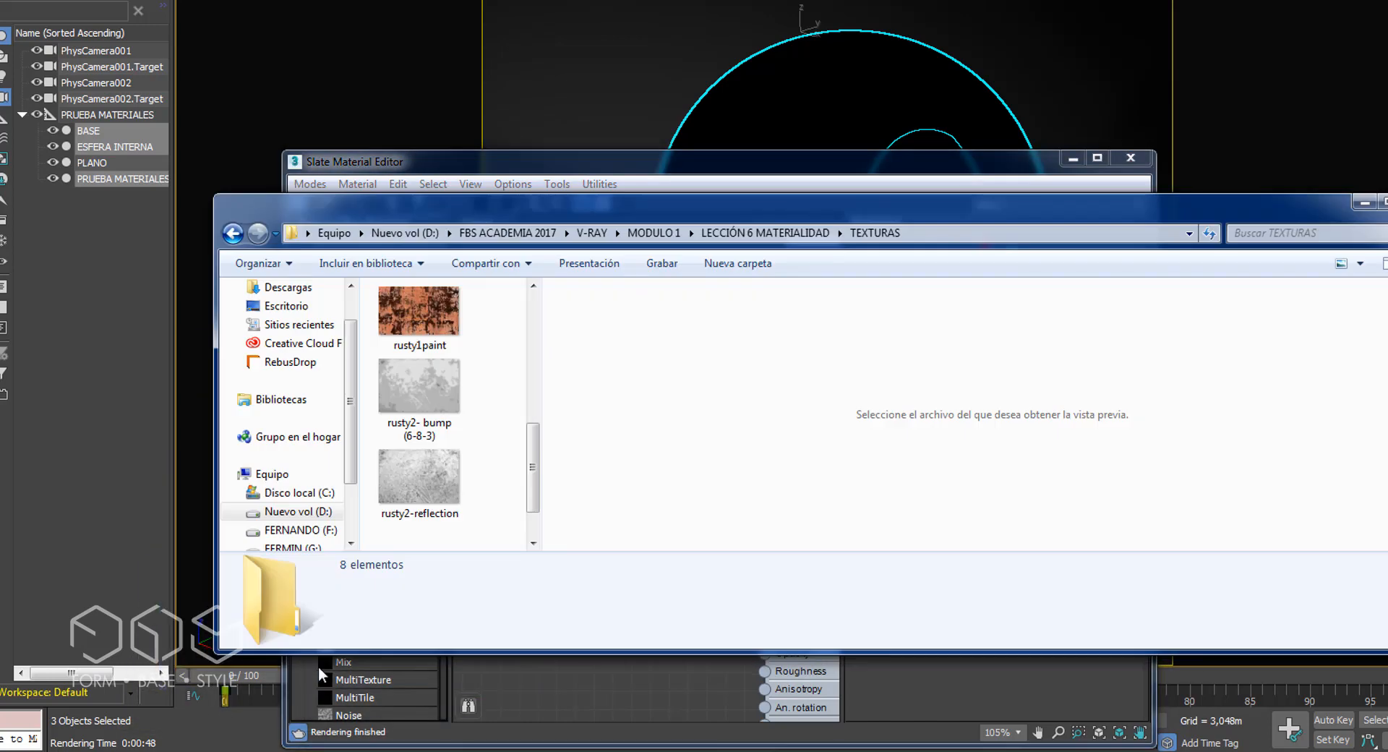
{"action": "left_click_drag", "start_coordinate": [637, 208], "coordinate": [911, 42]}
{"action": "left_click", "coordinate": [689, 153]}
{"action": "left_click_drag", "start_coordinate": [688, 154], "coordinate": [587, 455]}
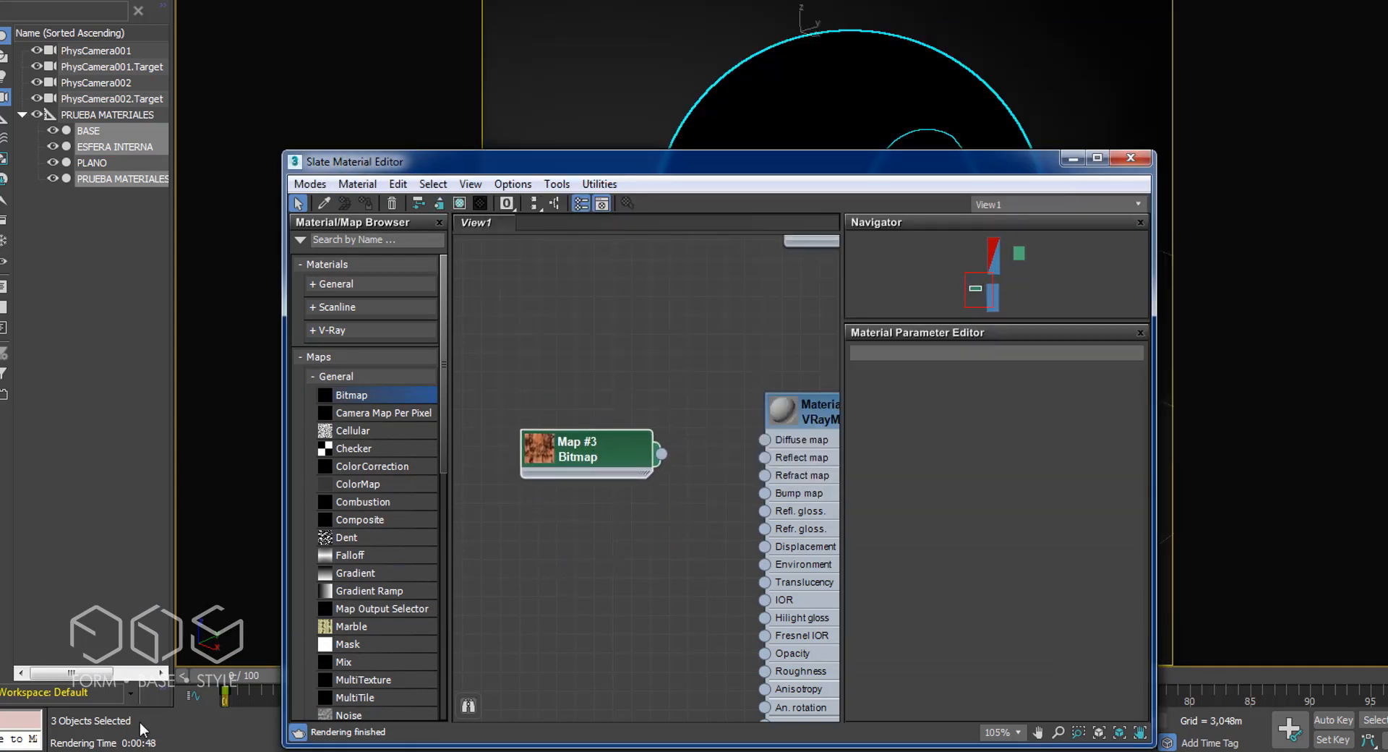
Step: Add the rusty2- bump (6-8-3) and rusty2-reflection images from the TEXTURAS folder as Bitmap maps below the rusty1paint node
{"action": "left_click", "coordinate": [136, 751]}
{"action": "left_click_drag", "start_coordinate": [692, 198], "coordinate": [619, 601]}
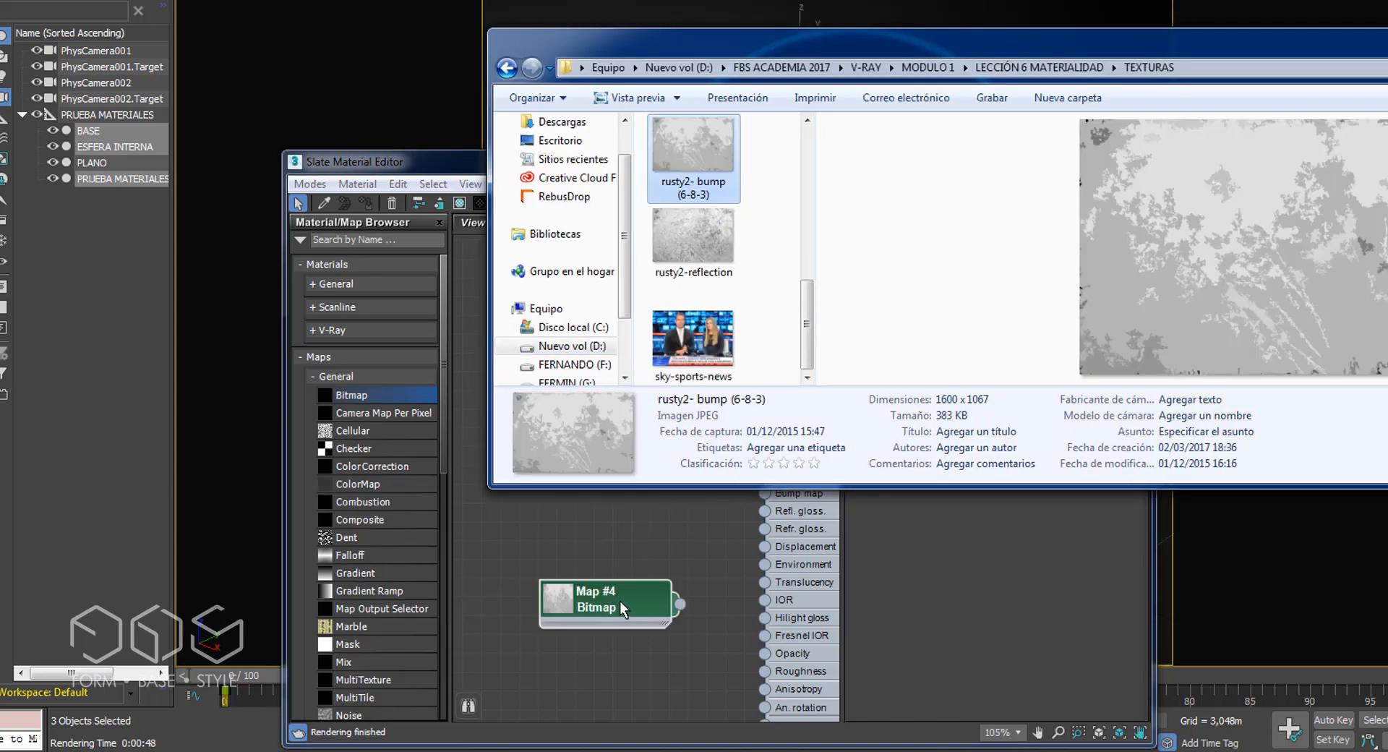
{"action": "left_click", "coordinate": [144, 750]}
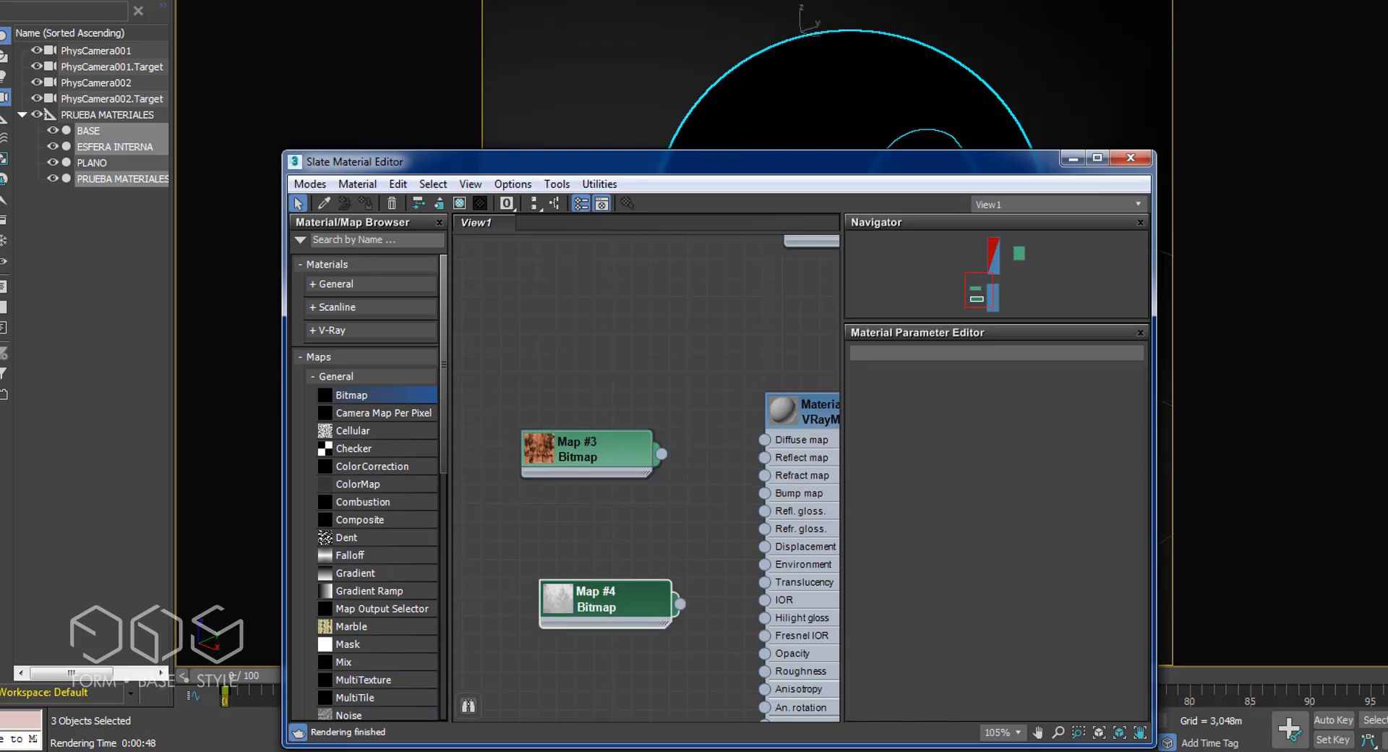
{"action": "left_click", "coordinate": [144, 750]}
{"action": "left_click_drag", "start_coordinate": [706, 260], "coordinate": [613, 594]}
{"action": "left_click_drag", "start_coordinate": [593, 683], "coordinate": [593, 683]}
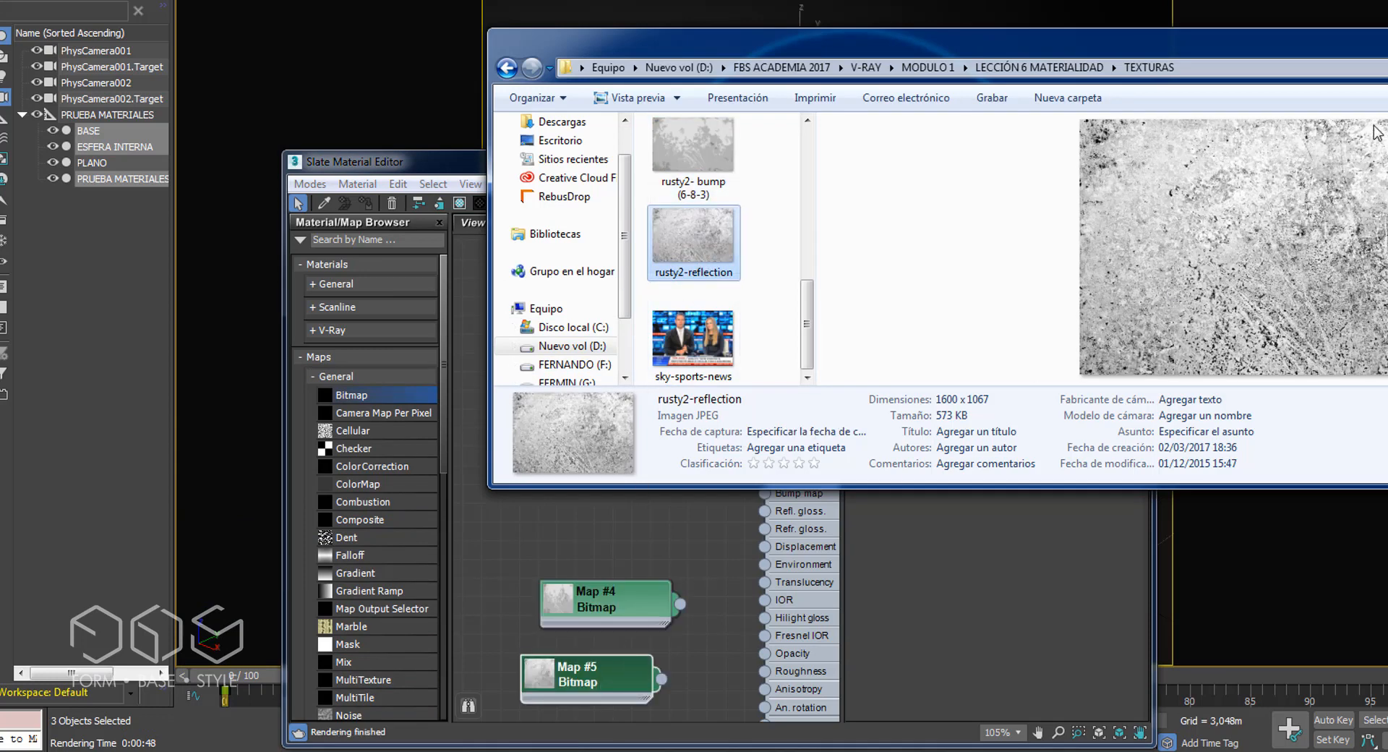
{"action": "left_click", "coordinate": [145, 750]}
Step: Line up the two grey rusty2 Bitmap nodes in a column under the rusty1paint node
{"action": "left_click", "coordinate": [667, 490]}
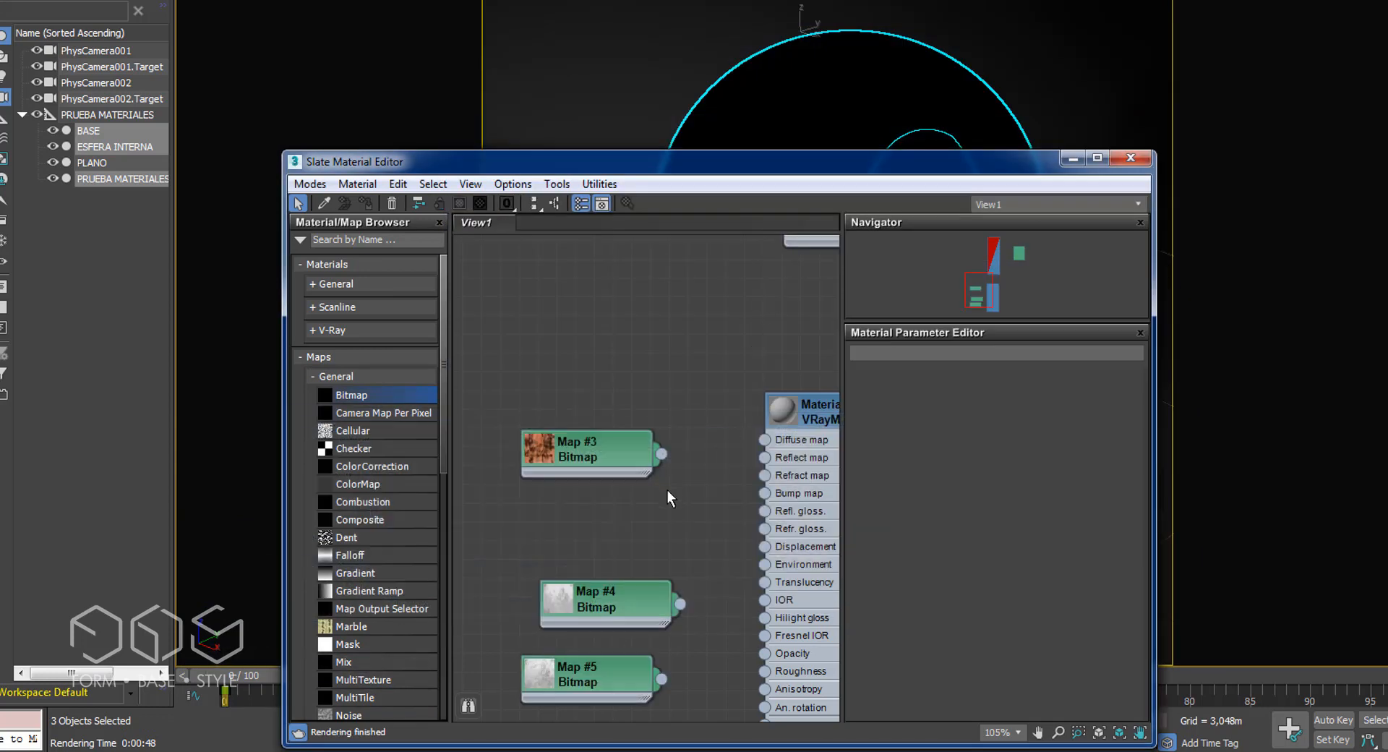
{"action": "middle_click_drag", "start_coordinate": [666, 490], "coordinate": [642, 423]}
{"action": "left_click_drag", "start_coordinate": [572, 537], "coordinate": [553, 499]}
{"action": "left_click_drag", "start_coordinate": [555, 592], "coordinate": [555, 573]}
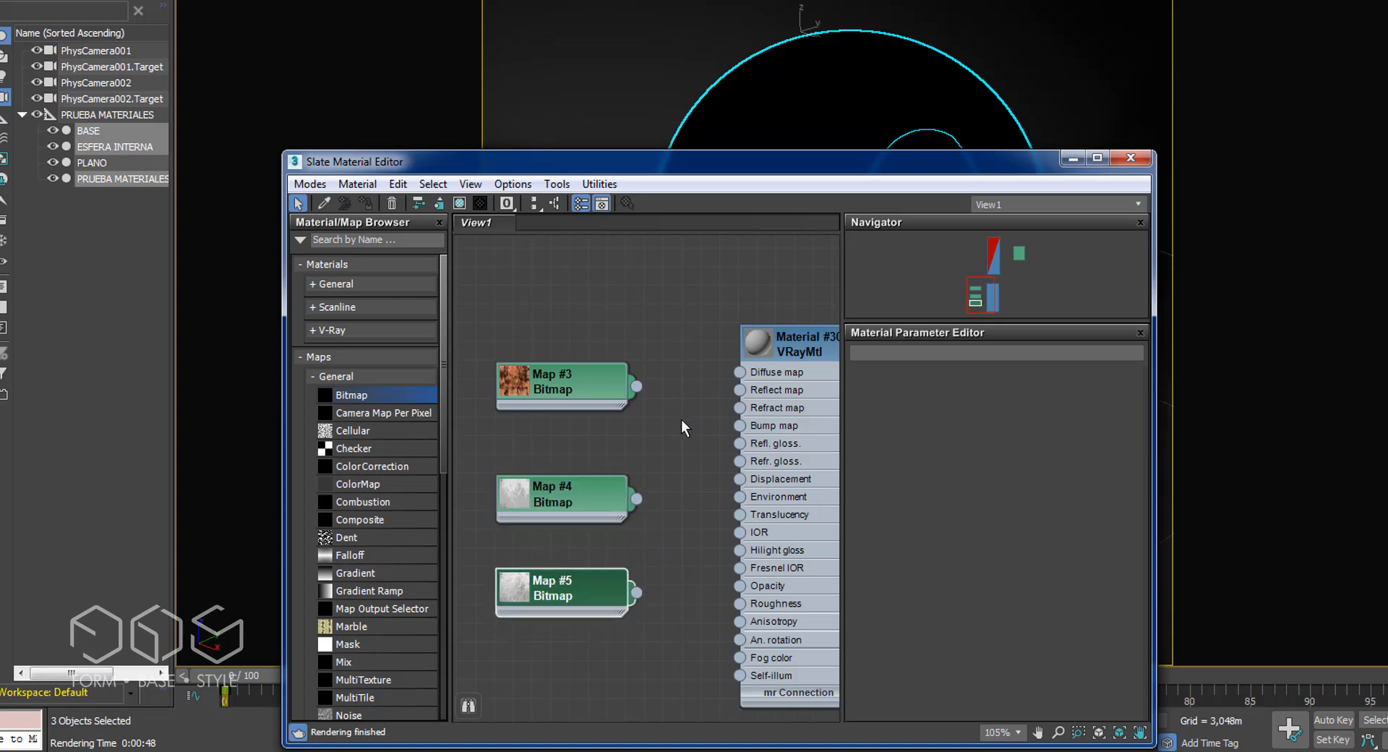
Step: Rename the second VRayMtl as RUSTY METAL
{"action": "left_click", "coordinate": [805, 346]}
{"action": "left_click", "coordinate": [851, 352]}
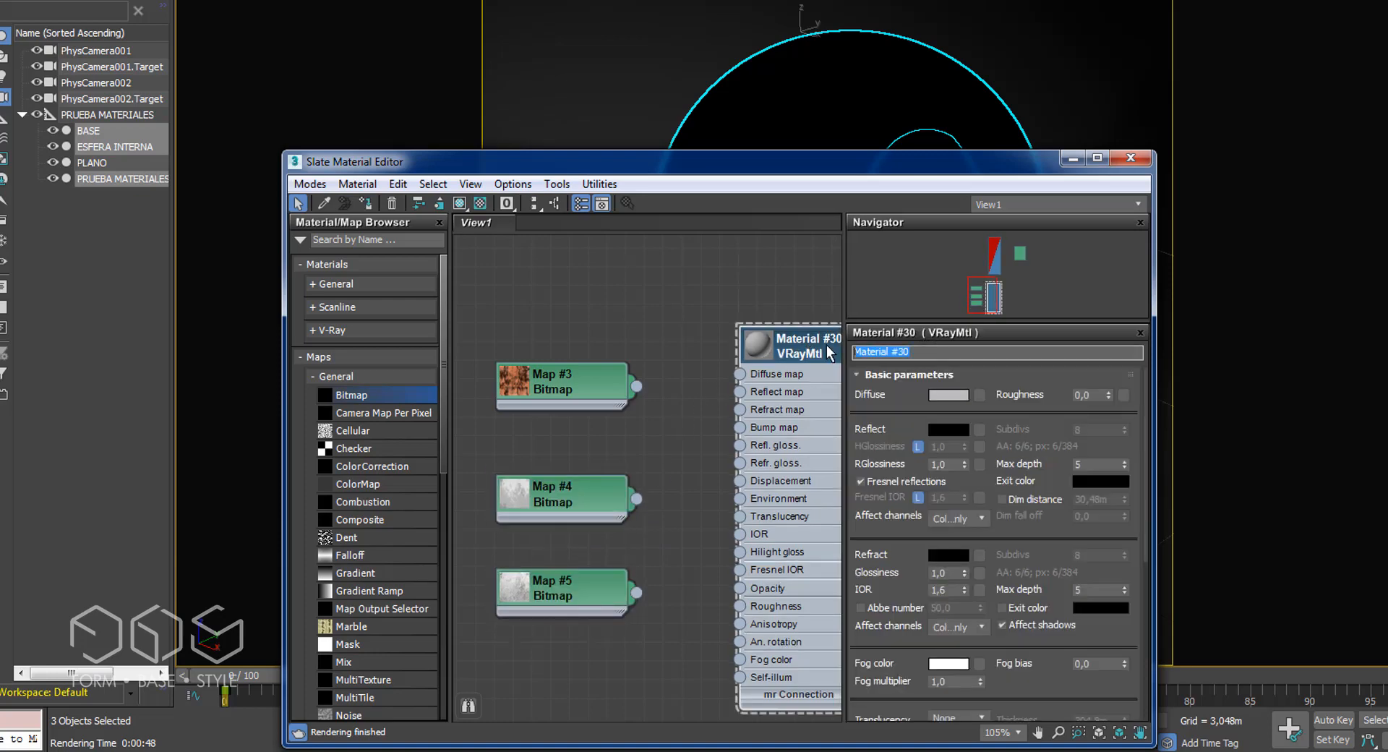
{"action": "type", "text": "me"}
{"action": "type", "text": "RUSTY METAL"}
{"action": "left_click", "coordinate": [664, 352]}
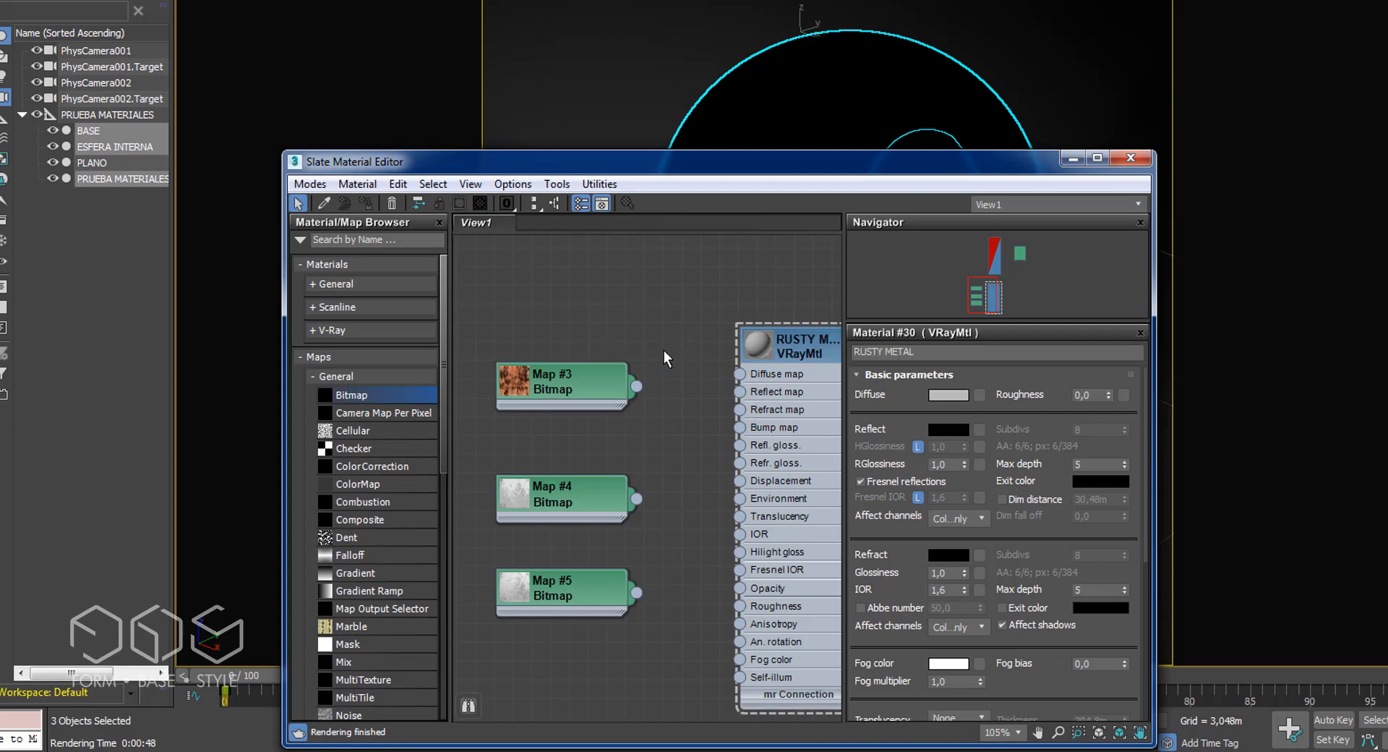
{"action": "middle_click_drag", "start_coordinate": [671, 350], "coordinate": [623, 307]}
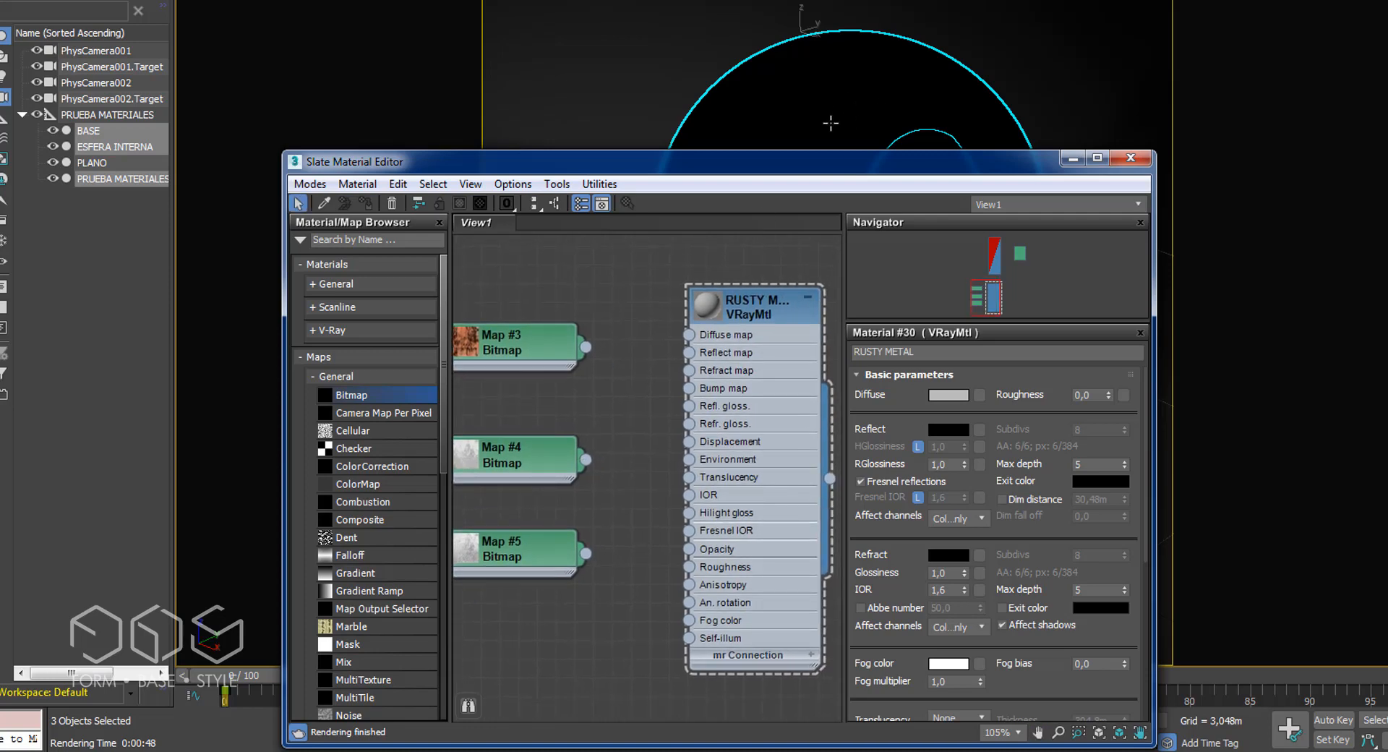
{"action": "left_click", "coordinate": [745, 296]}
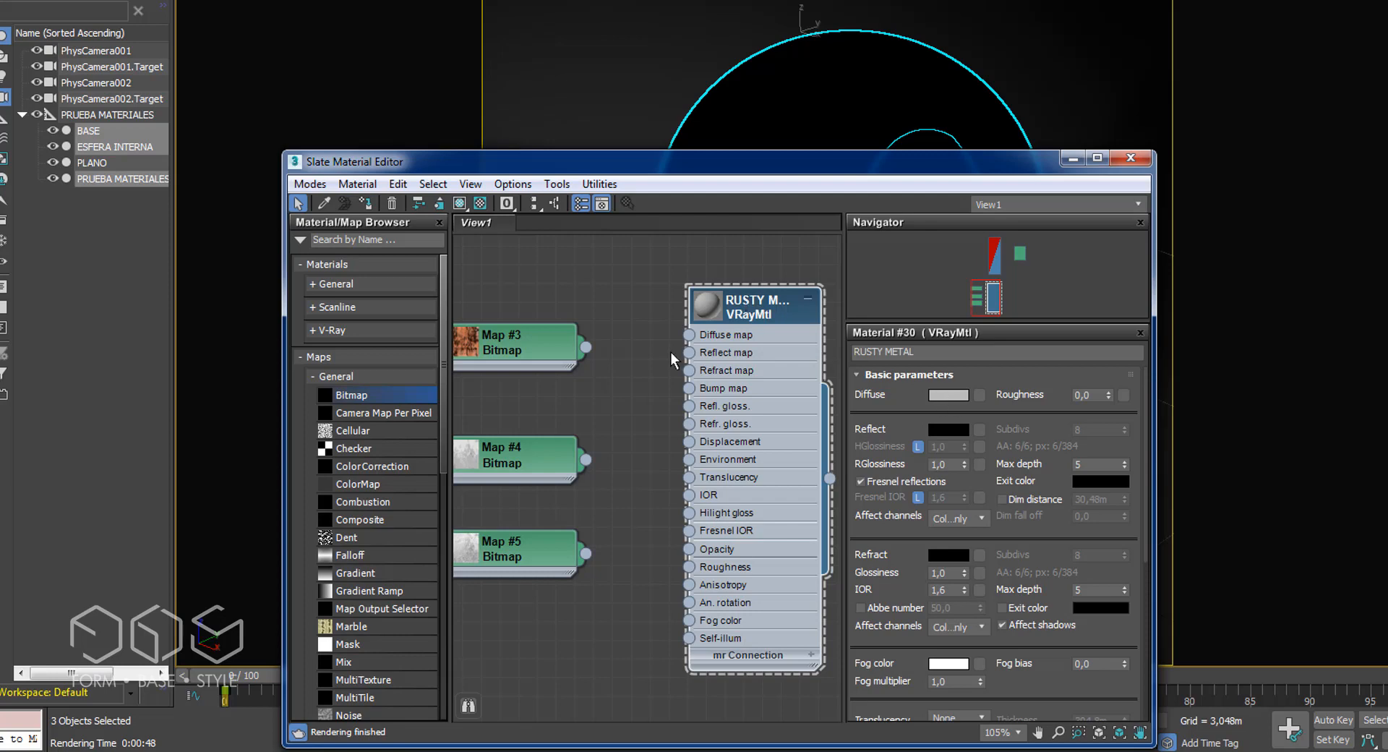
{"action": "middle_click_drag", "start_coordinate": [669, 353], "coordinate": [708, 349]}
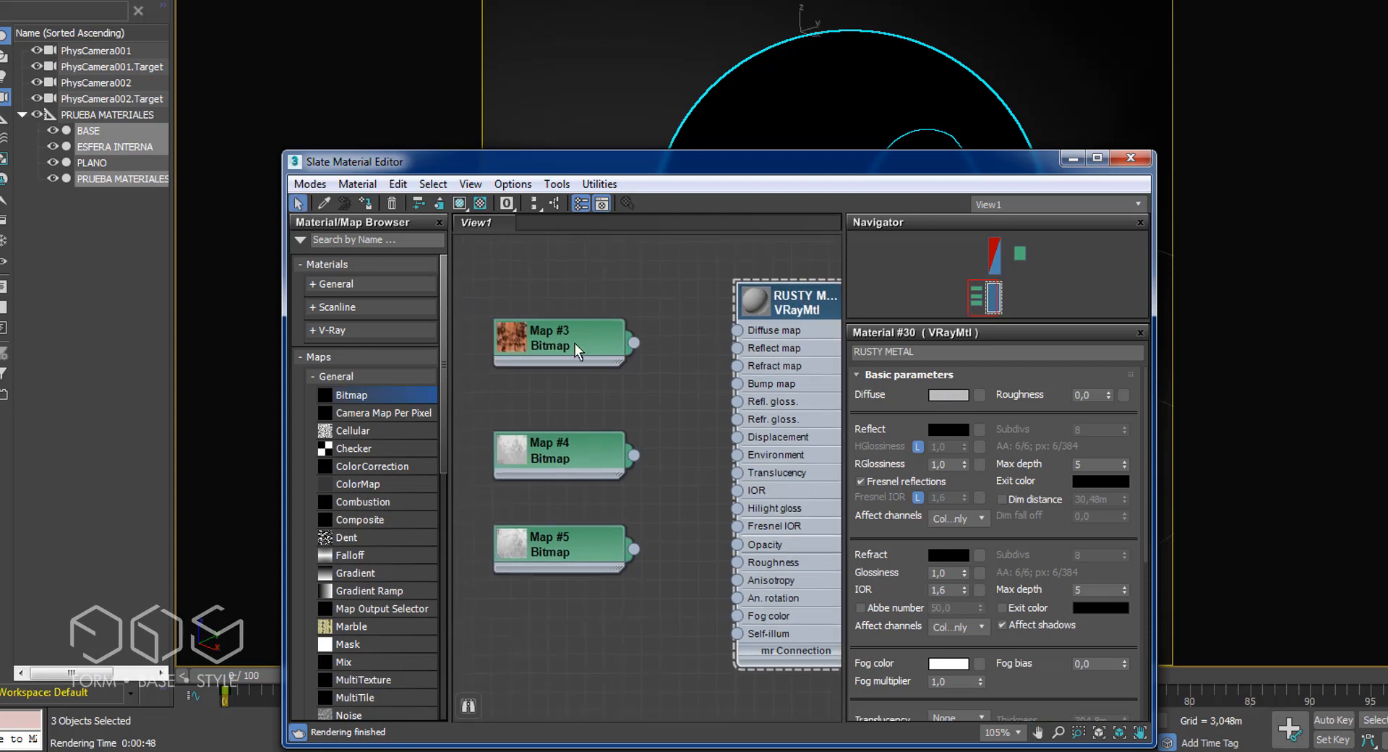
Step: Examine the rusty1paint Bitmap node's enlarged preview, move the node higher in the view, and shrink its preview again
{"action": "left_click_drag", "start_coordinate": [575, 344], "coordinate": [612, 308]}
{"action": "double_click", "coordinate": [553, 302]}
{"action": "scroll", "coordinate": [614, 367], "scroll_direction": "up", "scroll_amount": 2}
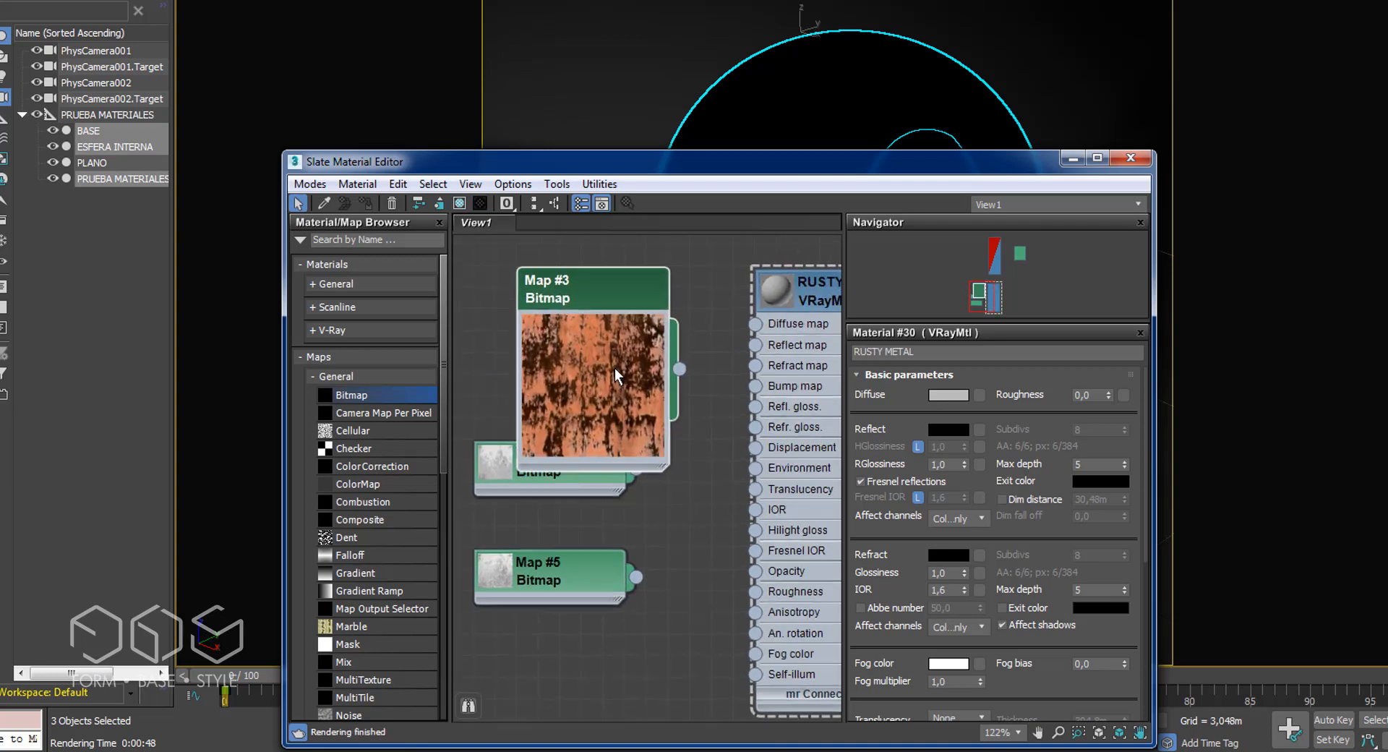
{"action": "scroll", "coordinate": [615, 368], "scroll_direction": "up", "scroll_amount": 1}
{"action": "middle_click_drag", "start_coordinate": [614, 368], "coordinate": [662, 485]}
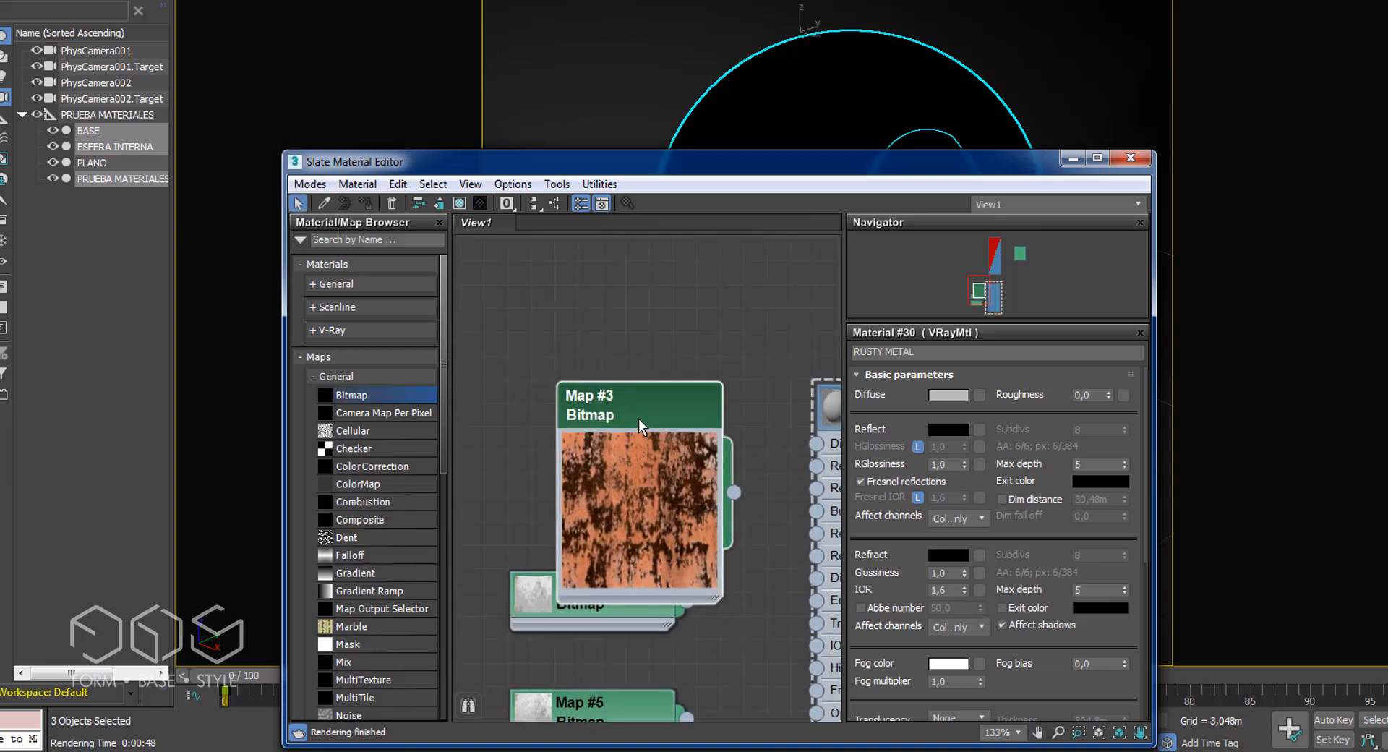
{"action": "left_click_drag", "start_coordinate": [639, 418], "coordinate": [588, 344]}
{"action": "double_click", "coordinate": [592, 444]}
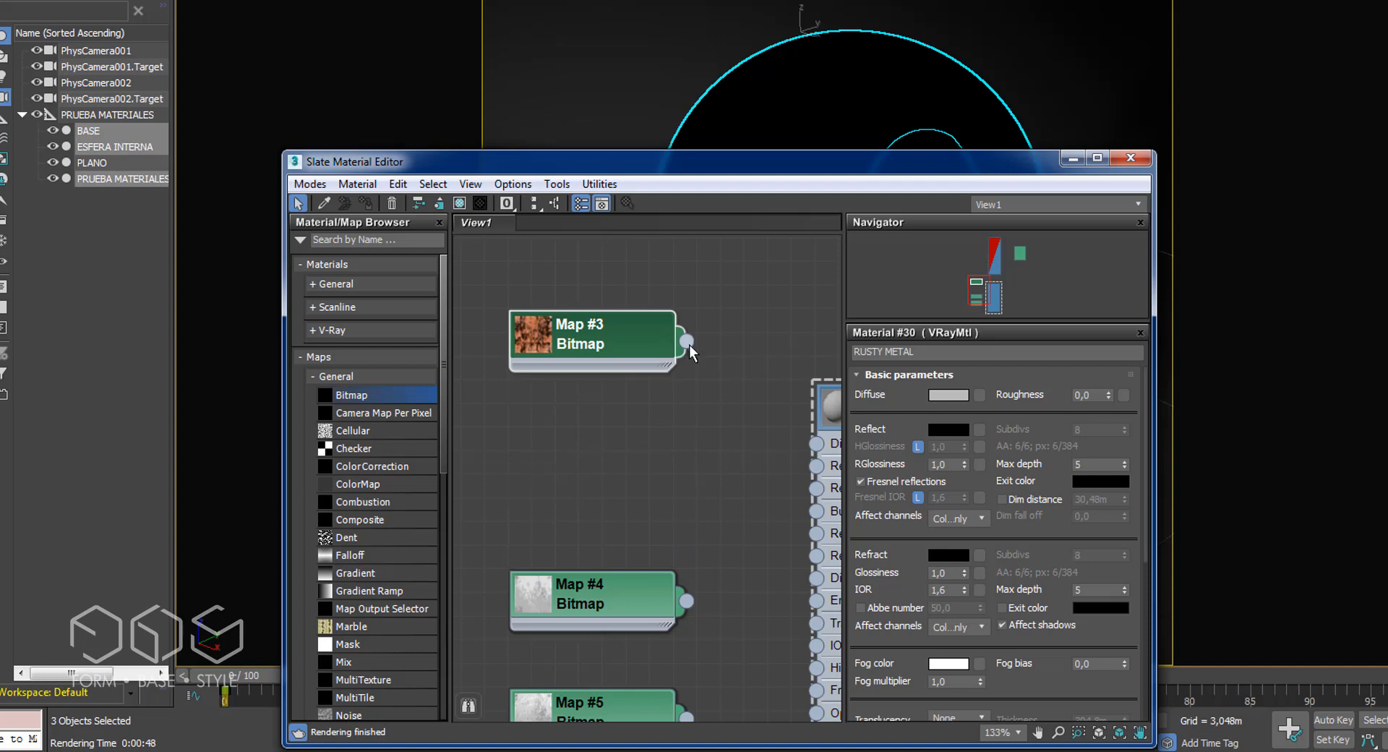
Step: Connect the rusty1paint Bitmap map to the Diffuse map input of the RUSTY METAL material
{"action": "middle_click_drag", "start_coordinate": [688, 345], "coordinate": [627, 318]}
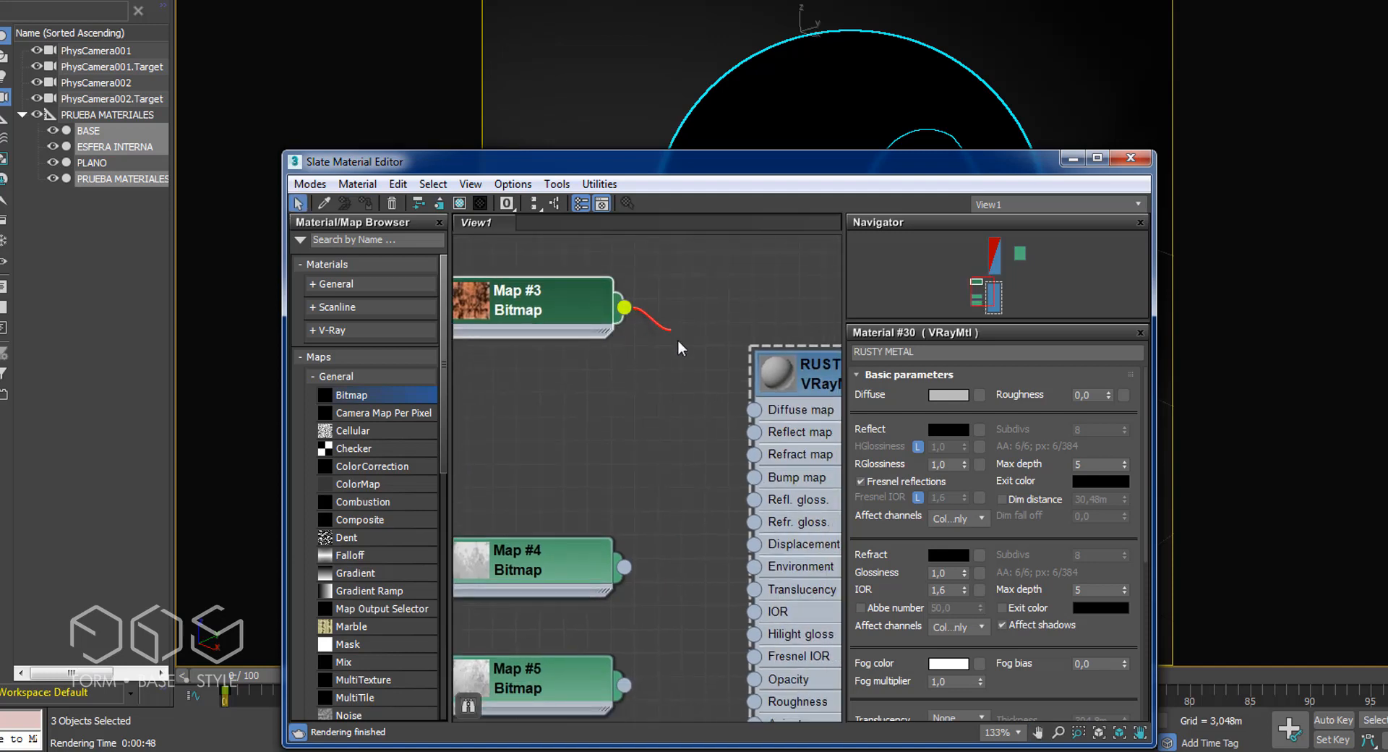
{"action": "left_click_drag", "start_coordinate": [701, 386], "coordinate": [754, 409]}
Step: Enlarge the RUSTY METAL node's preview sphere and show the coloured checker background behind it
{"action": "double_click", "coordinate": [774, 379]}
{"action": "middle_click_drag", "start_coordinate": [774, 379], "coordinate": [661, 291]}
{"action": "scroll", "coordinate": [738, 371], "scroll_direction": "up", "scroll_amount": 1}
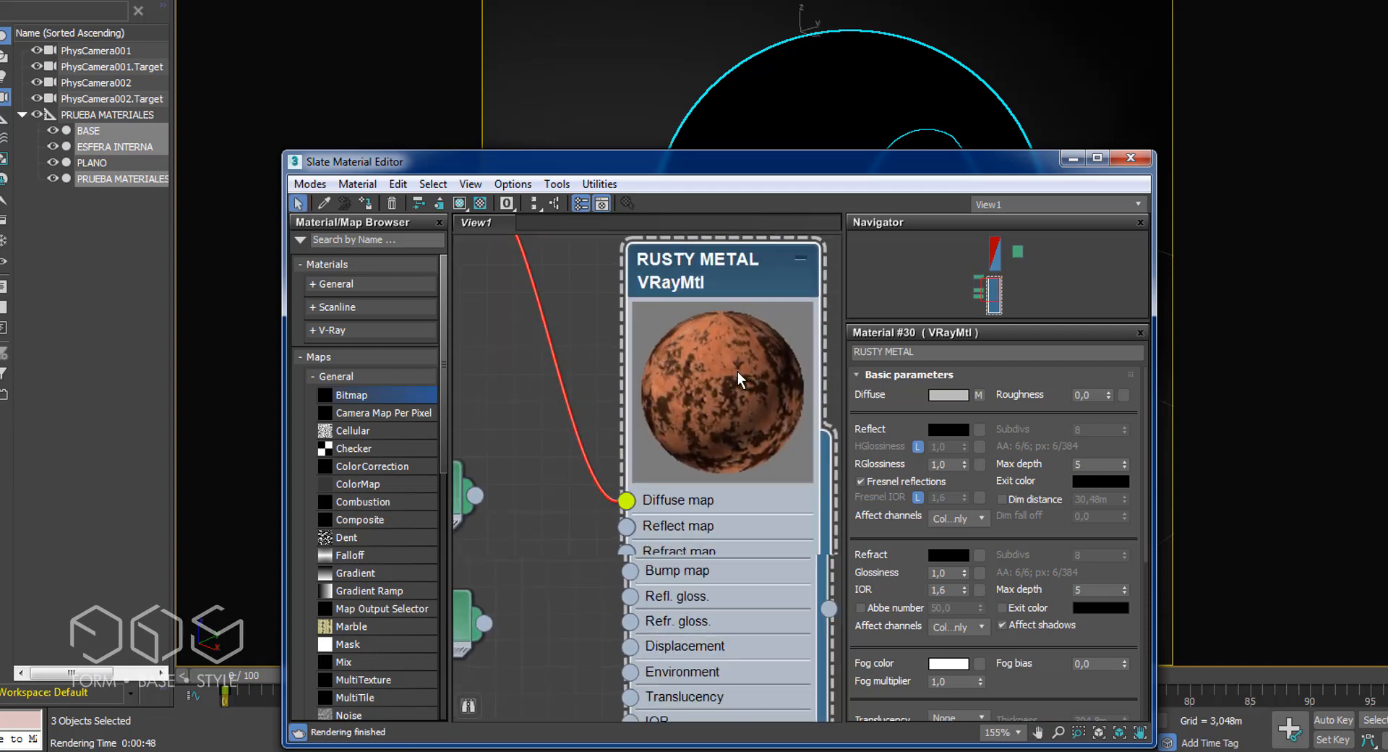
{"action": "left_click", "coordinate": [480, 205]}
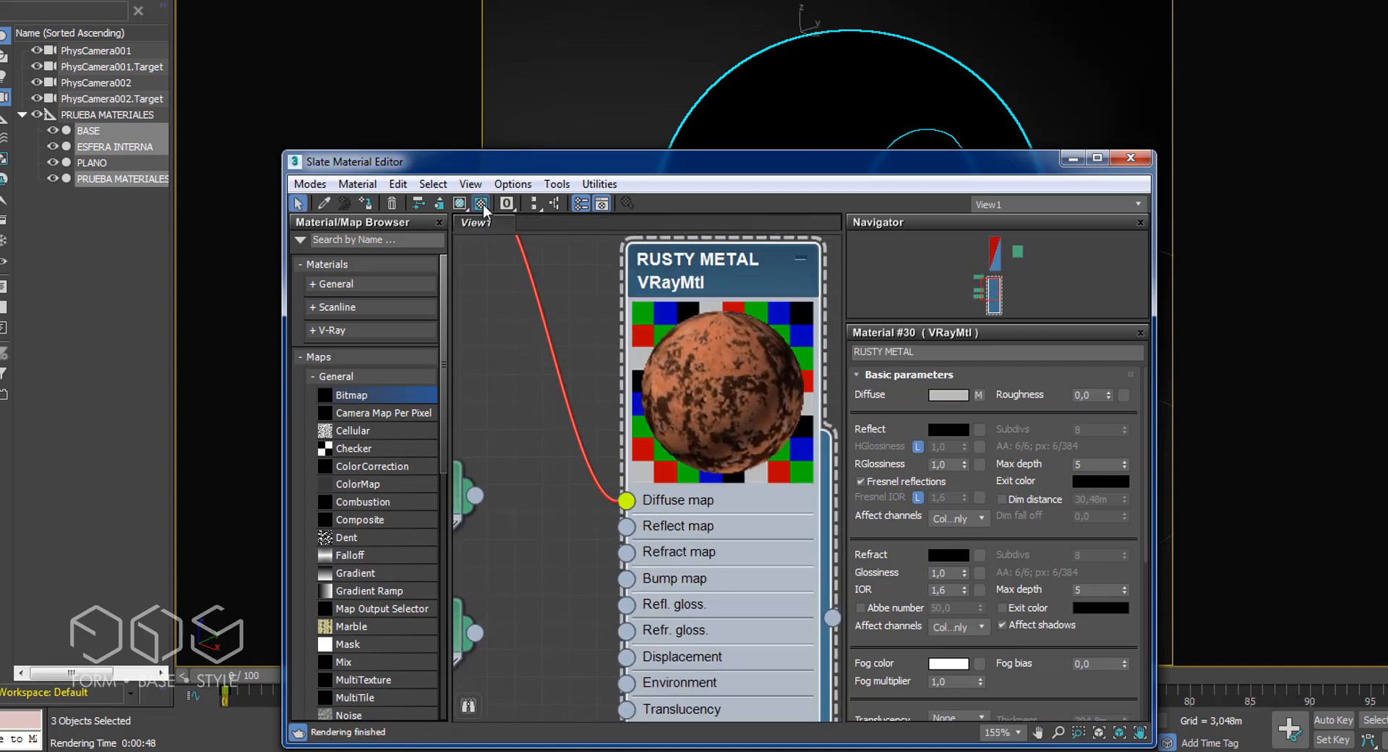
{"action": "scroll", "coordinate": [714, 412], "scroll_direction": "down", "scroll_amount": 4}
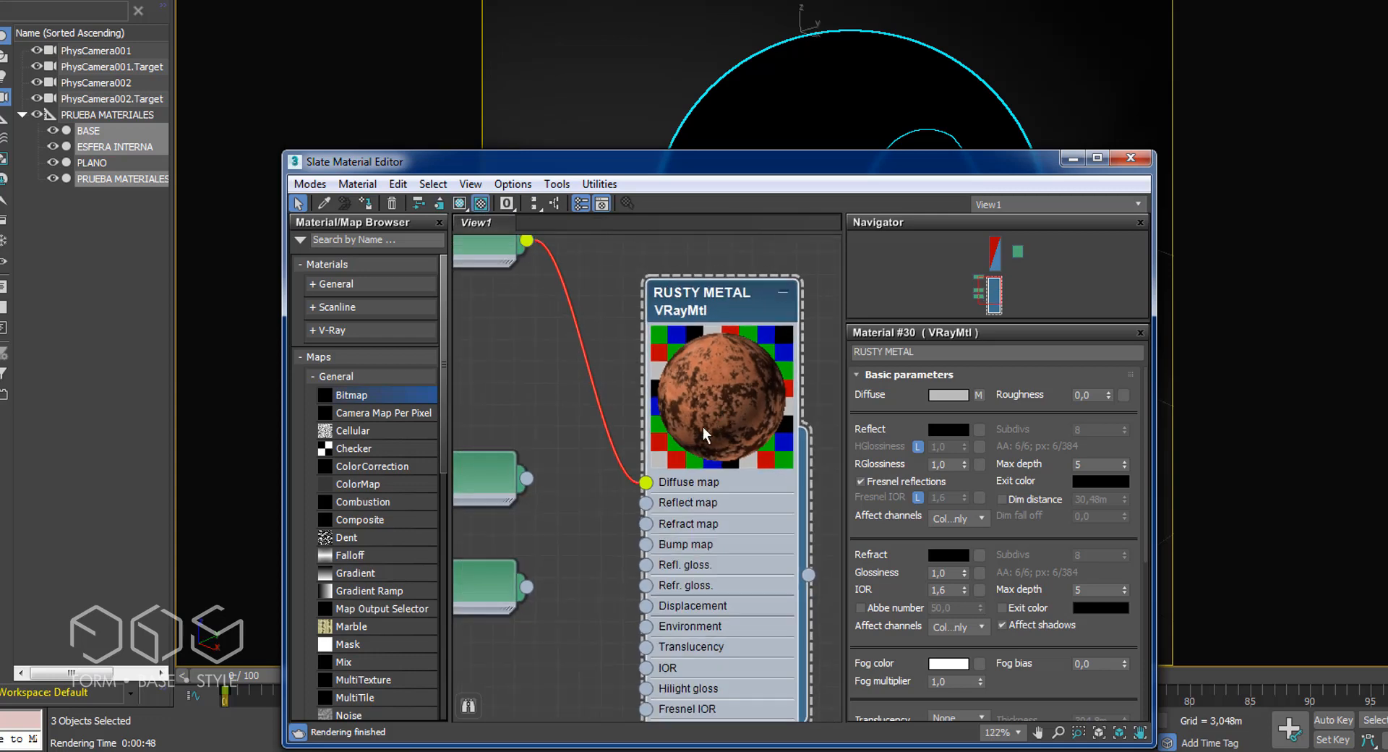
Step: Assign the RUSTY METAL material to the selected BASE, ESFERA INTERNA and PRUEBA MATERIALES objects using Assign to Selection
{"action": "middle_click_drag", "start_coordinate": [783, 274], "coordinate": [719, 332]}
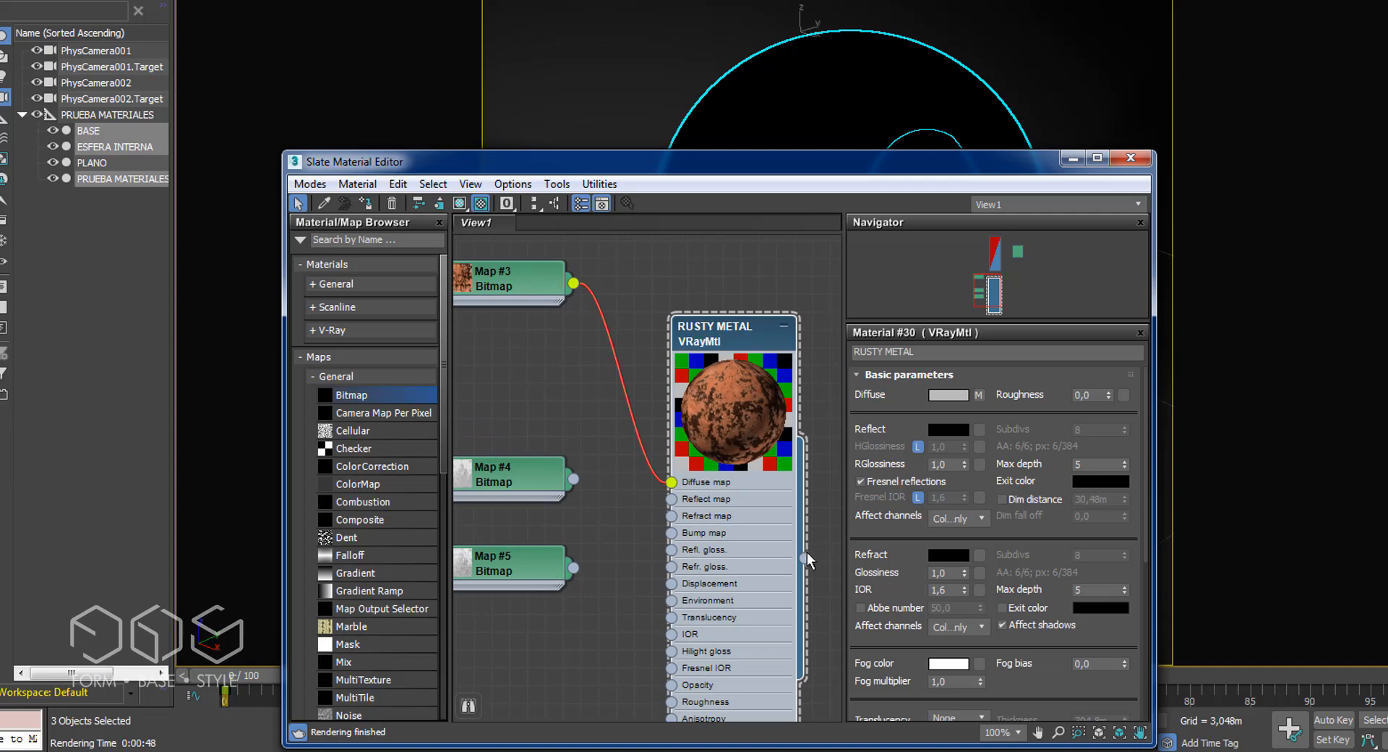
{"action": "left_click_drag", "start_coordinate": [807, 556], "coordinate": [830, 106]}
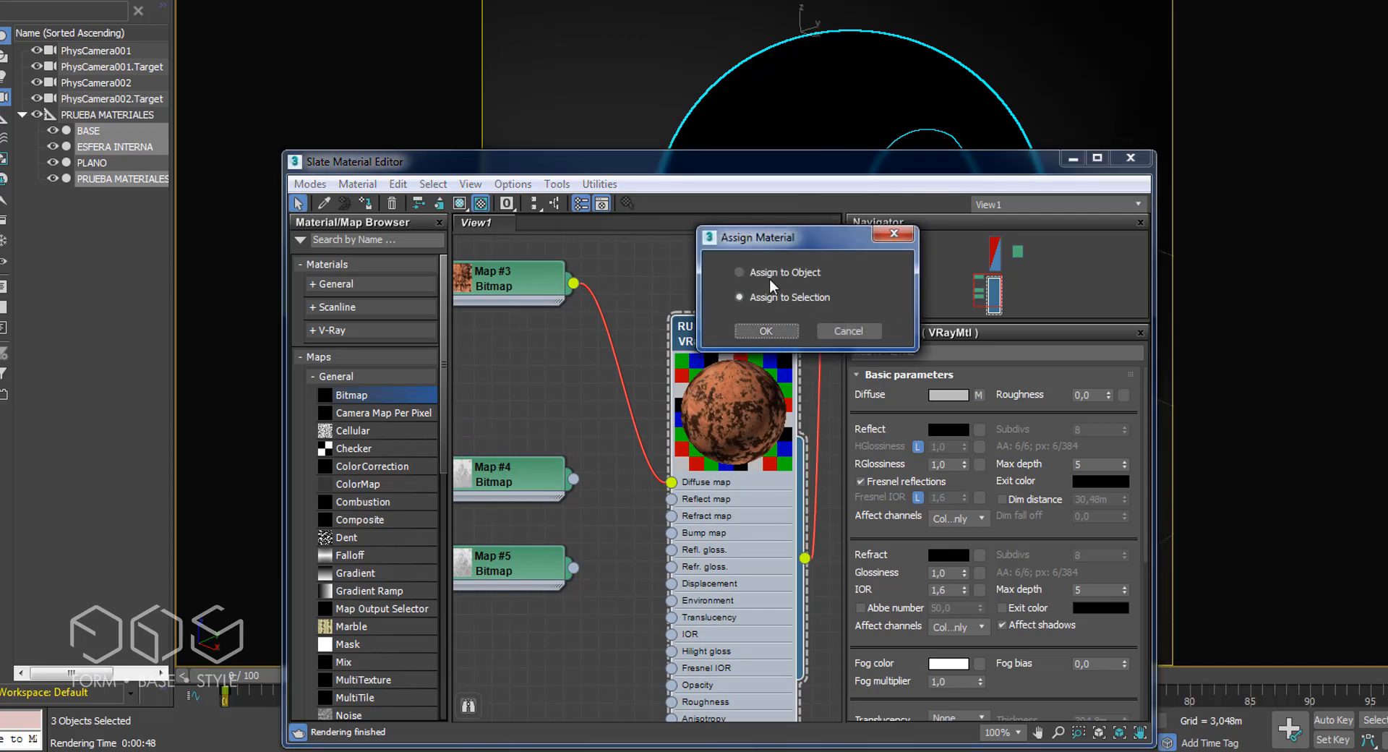
{"action": "left_click", "coordinate": [768, 331]}
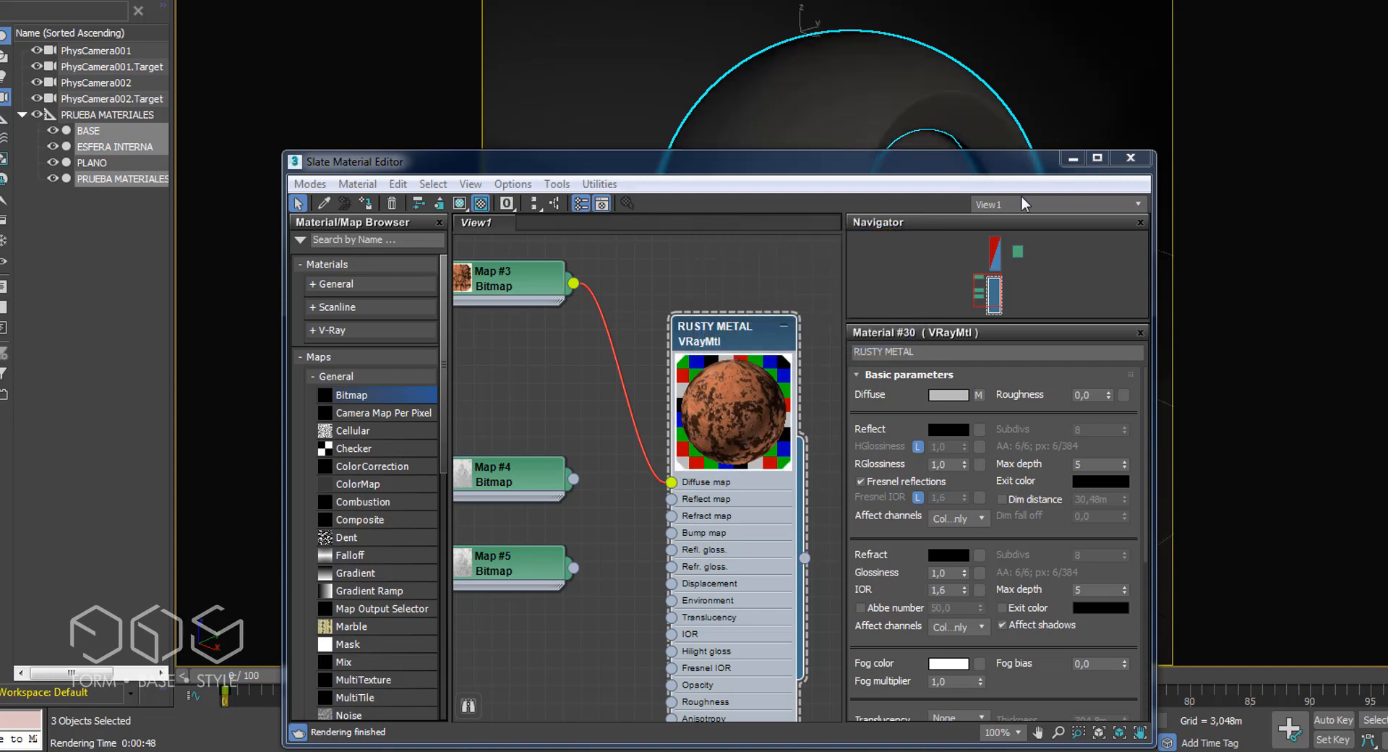
Step: Check the model in the viewport without the material editor, reopen the editor, and show the RUSTY METAL texture shaded in the viewport
{"action": "left_click", "coordinate": [1073, 159]}
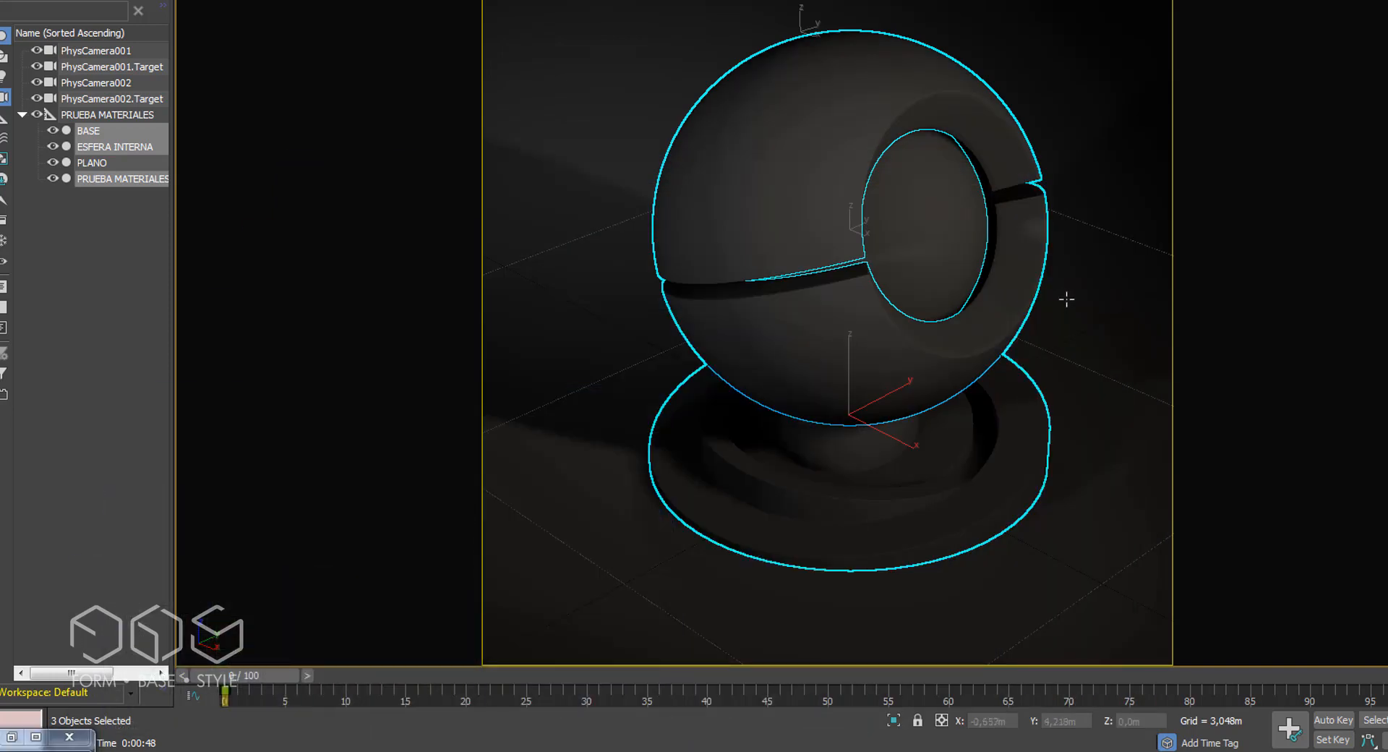
{"action": "key", "text": "m"}
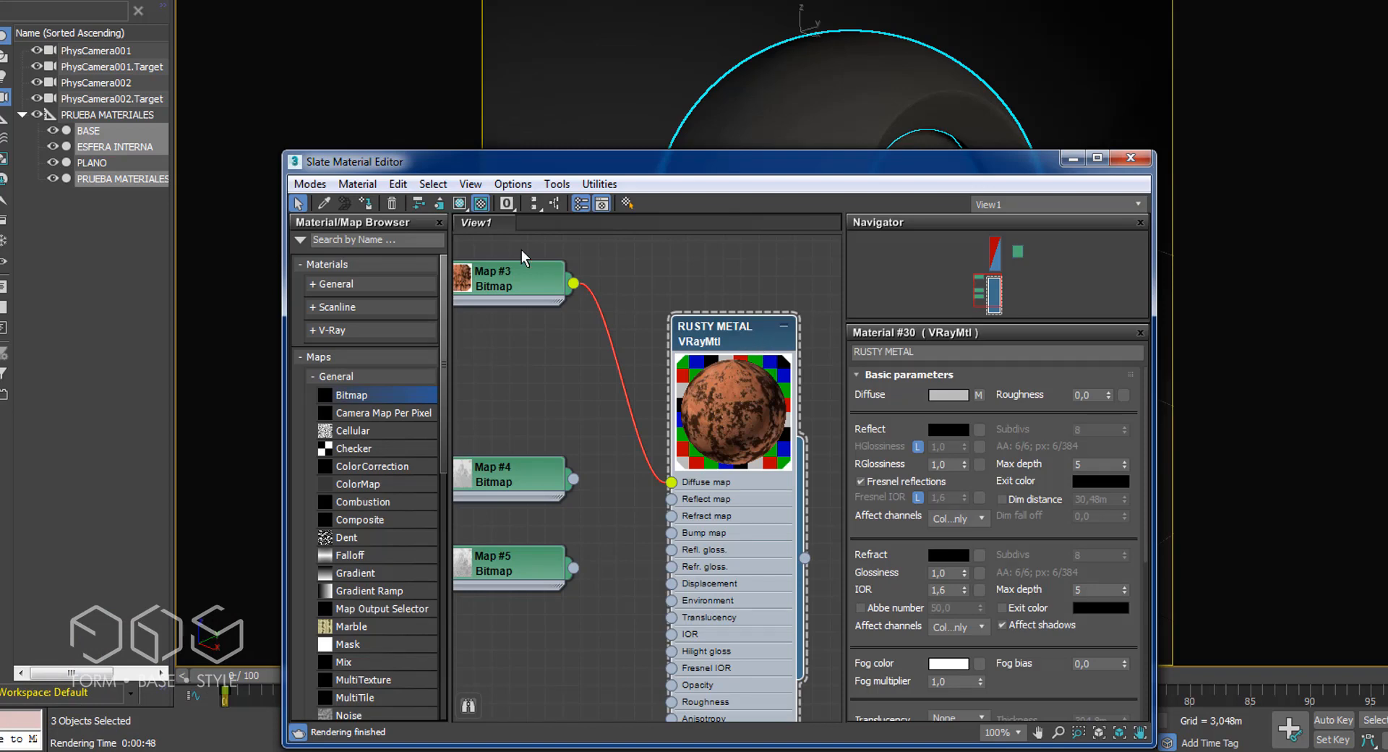
{"action": "left_click", "coordinate": [460, 204]}
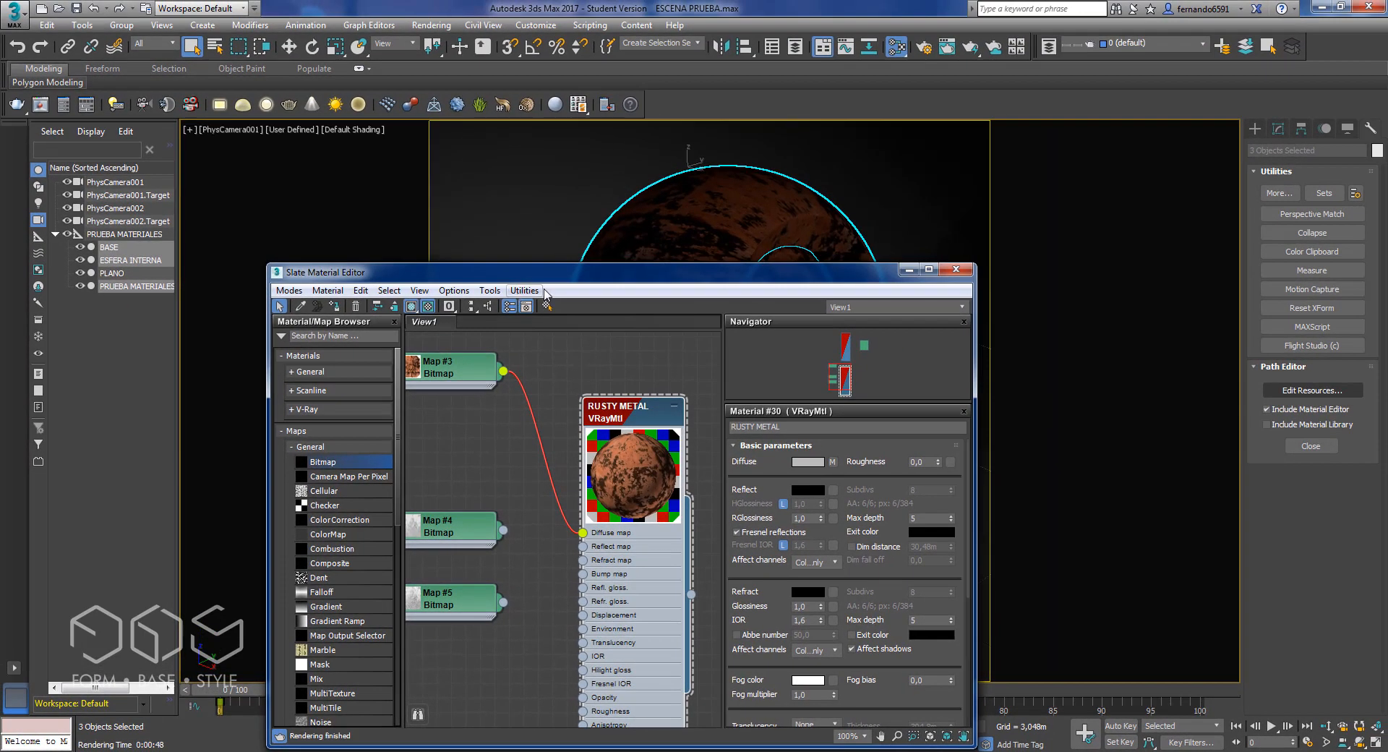
Step: Move the material editor aside and render the camera view with the RUSTY METAL material
{"action": "left_click_drag", "start_coordinate": [590, 276], "coordinate": [507, 207]}
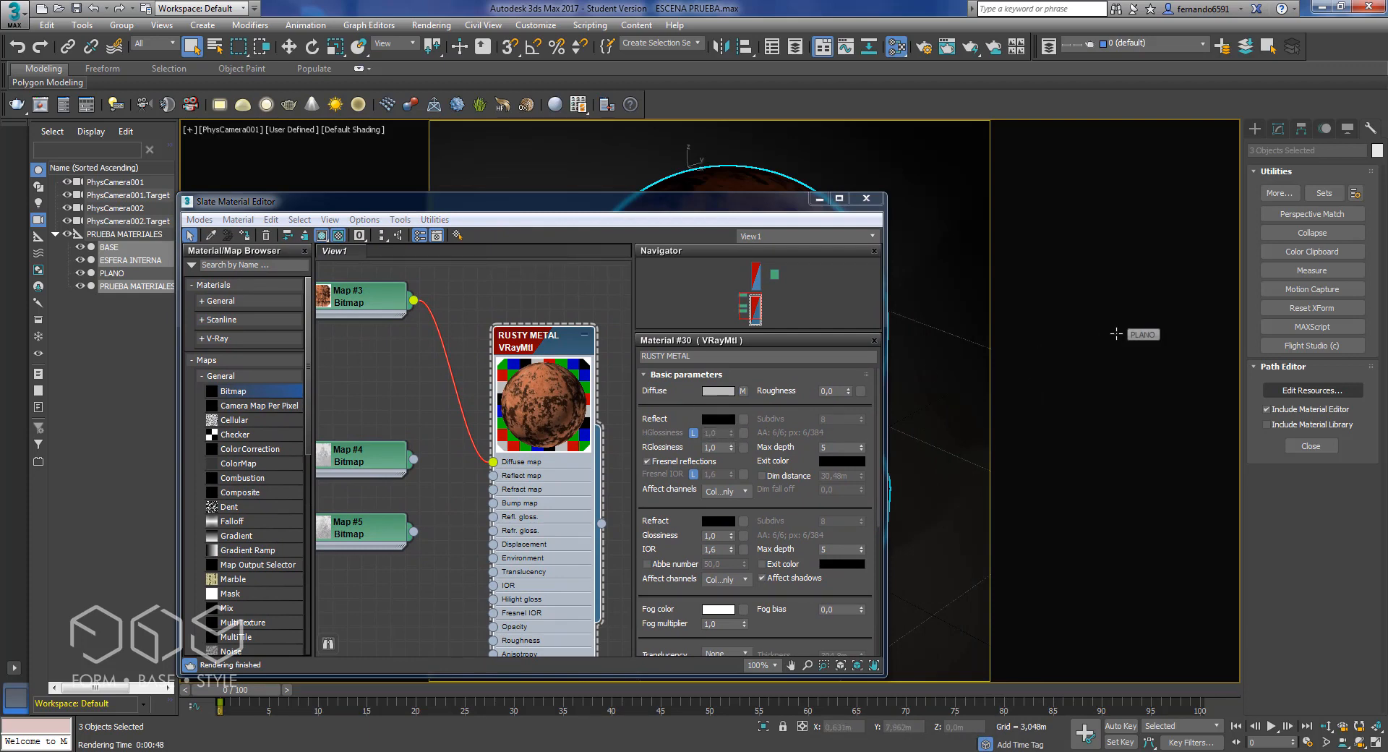
{"action": "key", "text": "shift+q"}
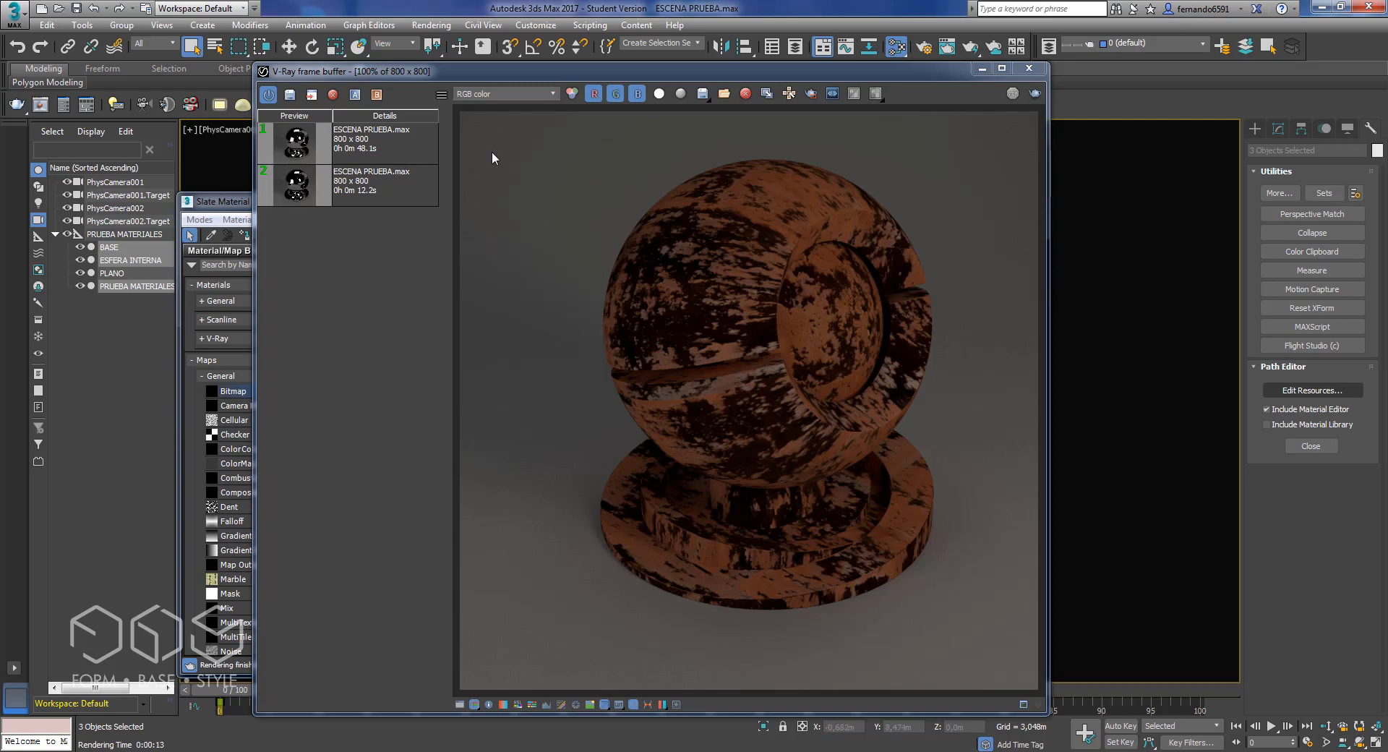
Step: Save the finished render to the frame buffer history and set RUSTY METAL's reflection colour to grey 122
{"action": "left_click", "coordinate": [305, 96]}
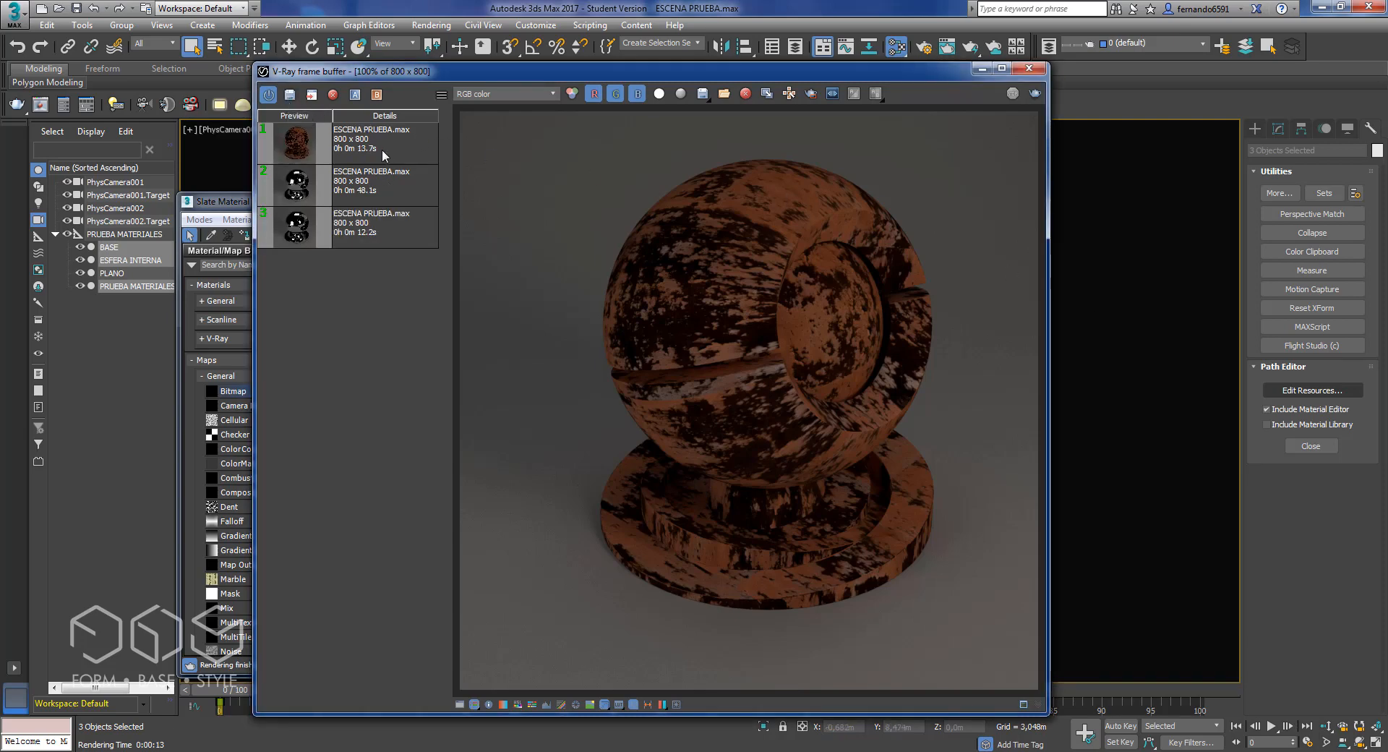
{"action": "left_click", "coordinate": [986, 69]}
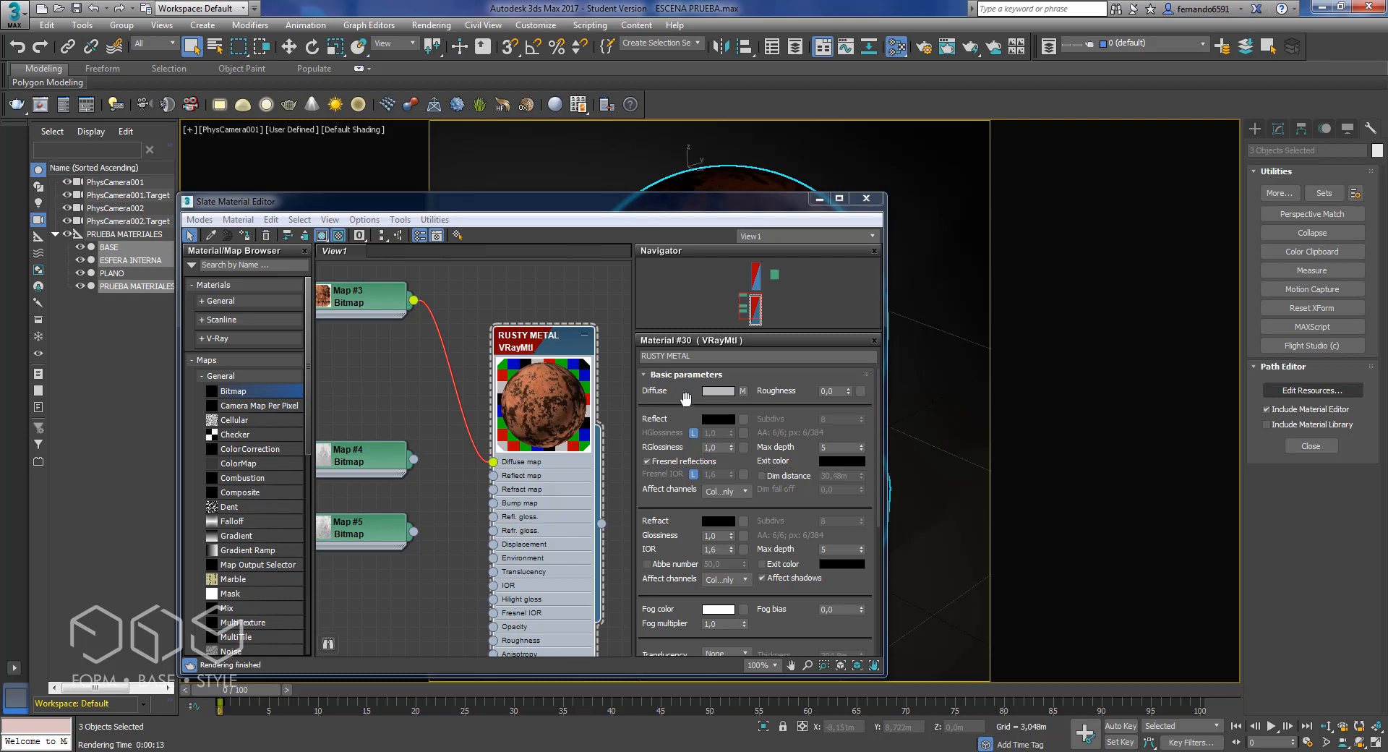
{"action": "left_click", "coordinate": [712, 419]}
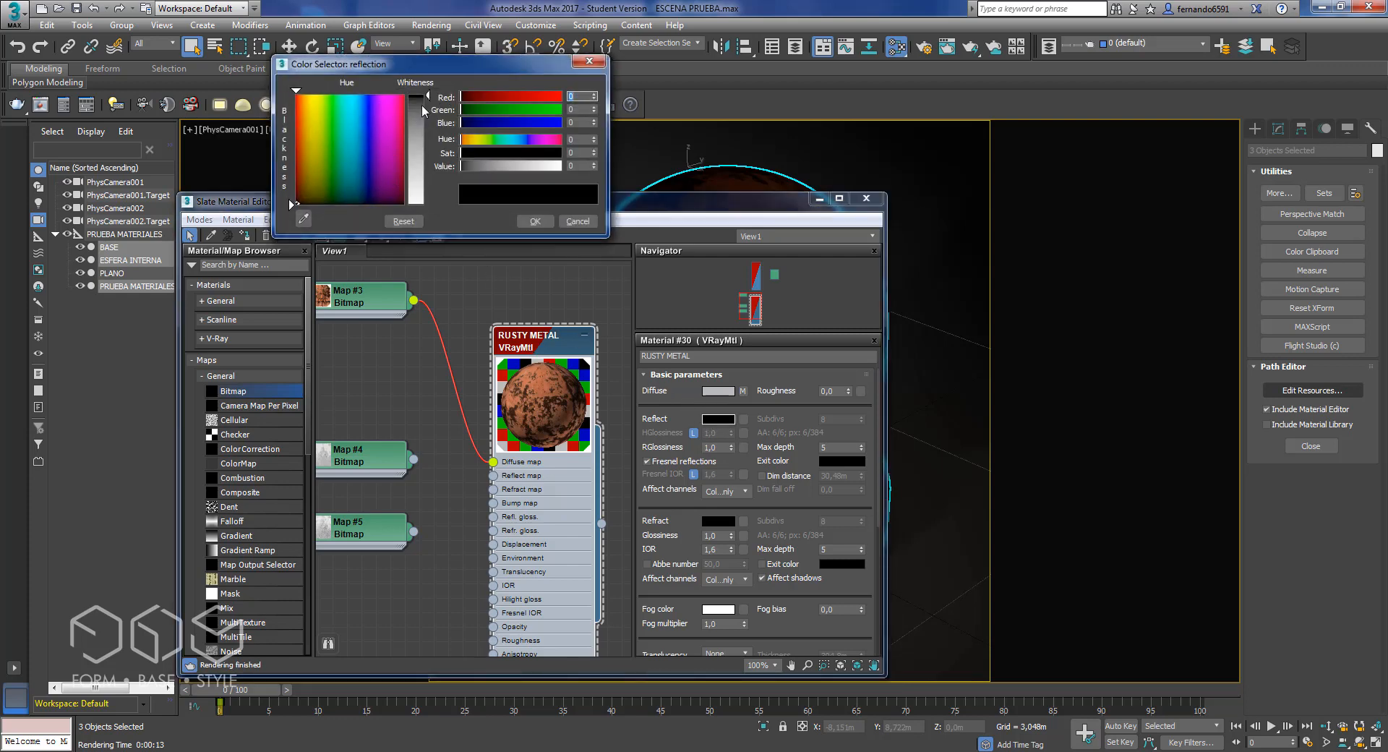
{"action": "left_click_drag", "start_coordinate": [424, 109], "coordinate": [427, 147]}
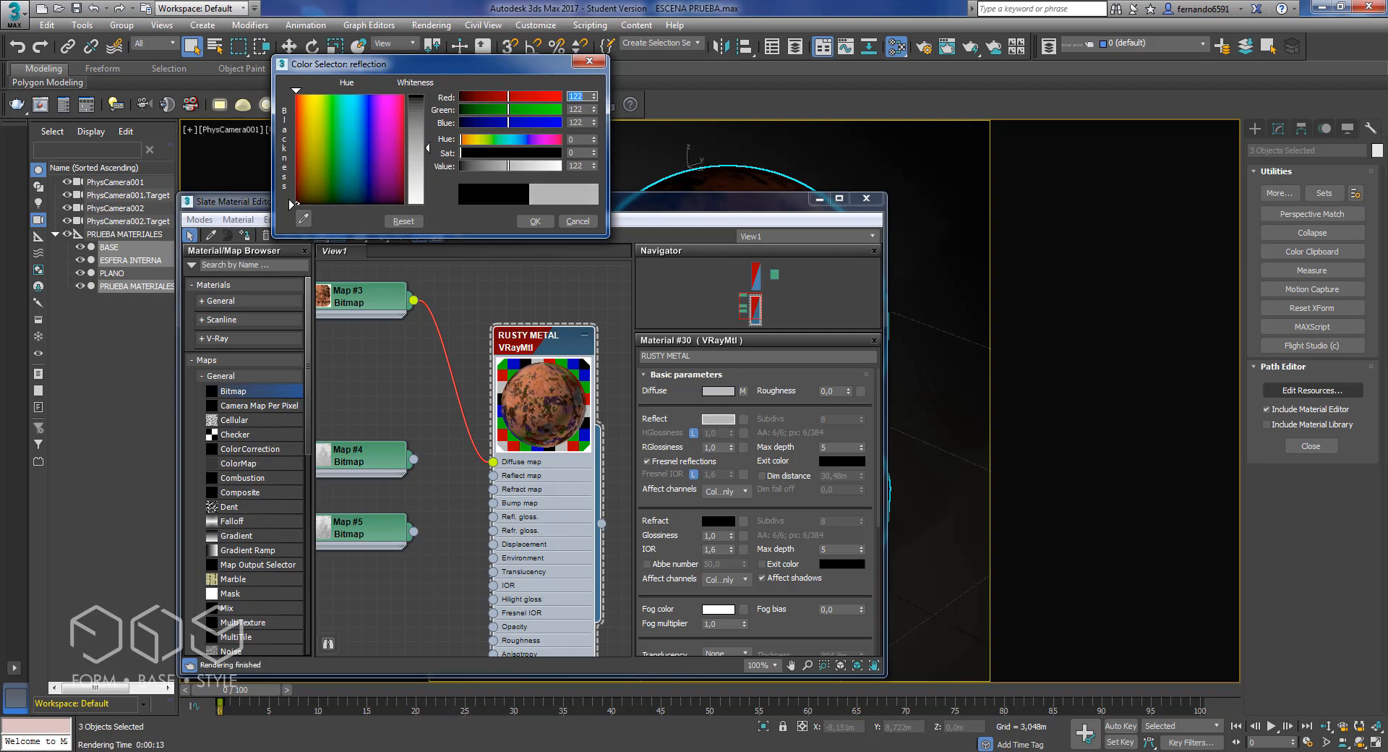
{"action": "left_click", "coordinate": [535, 221]}
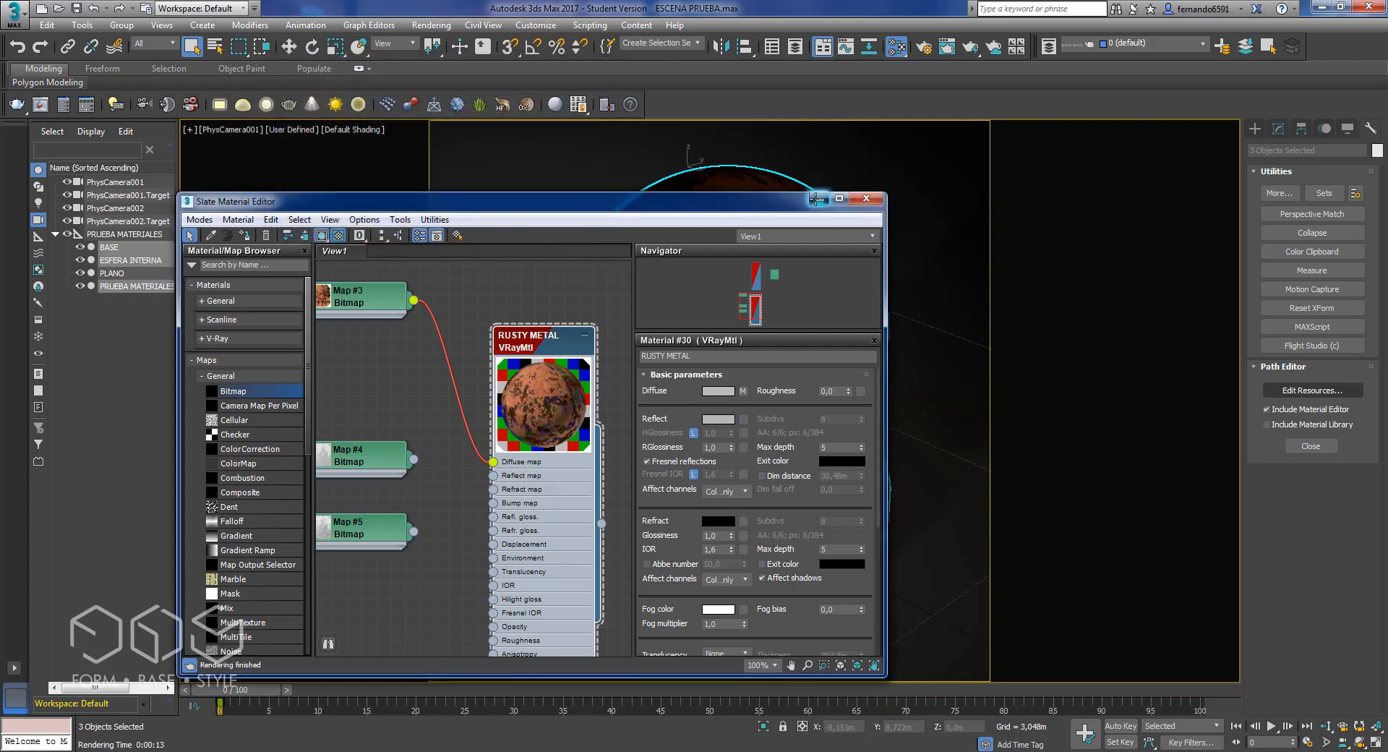
Step: Render the camera view with the reflective RUSTY METAL material and save the image to the frame buffer history
{"action": "left_click", "coordinate": [819, 198]}
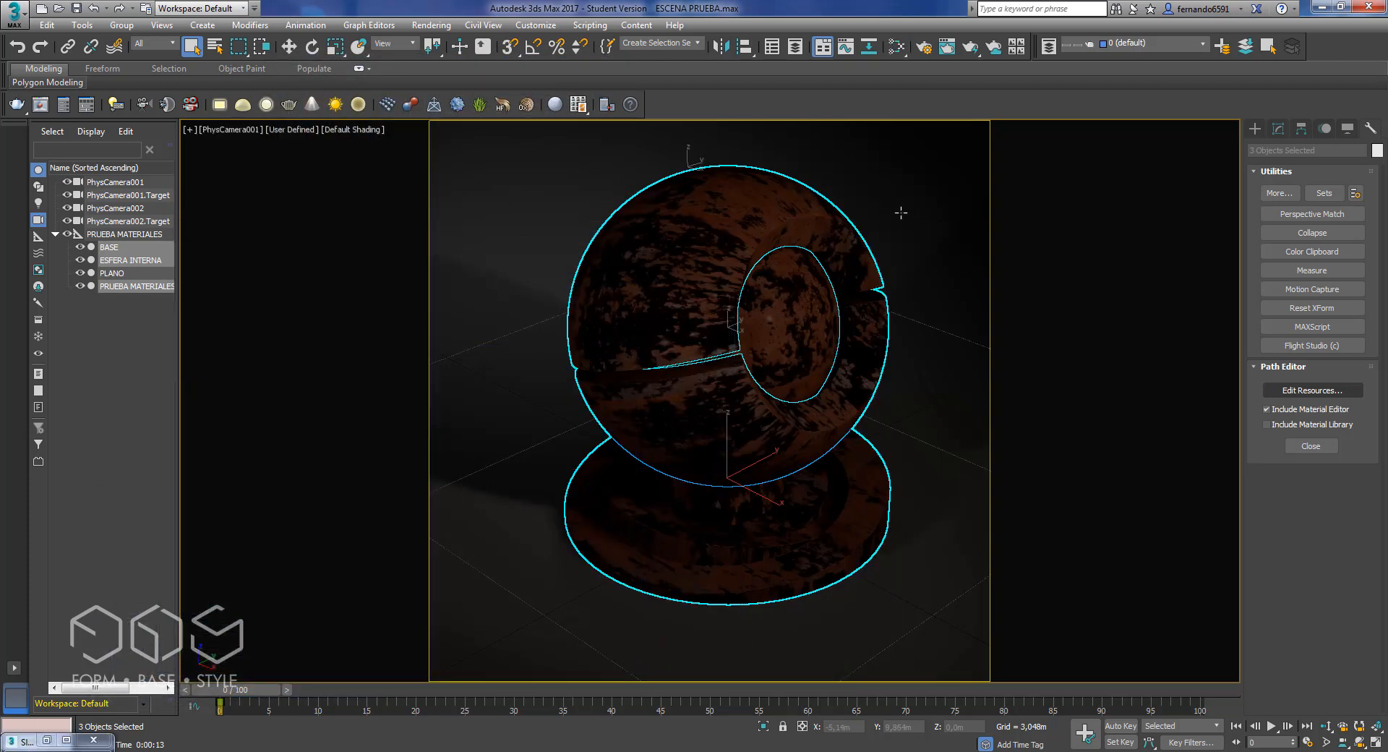
{"action": "key", "text": "shift+q"}
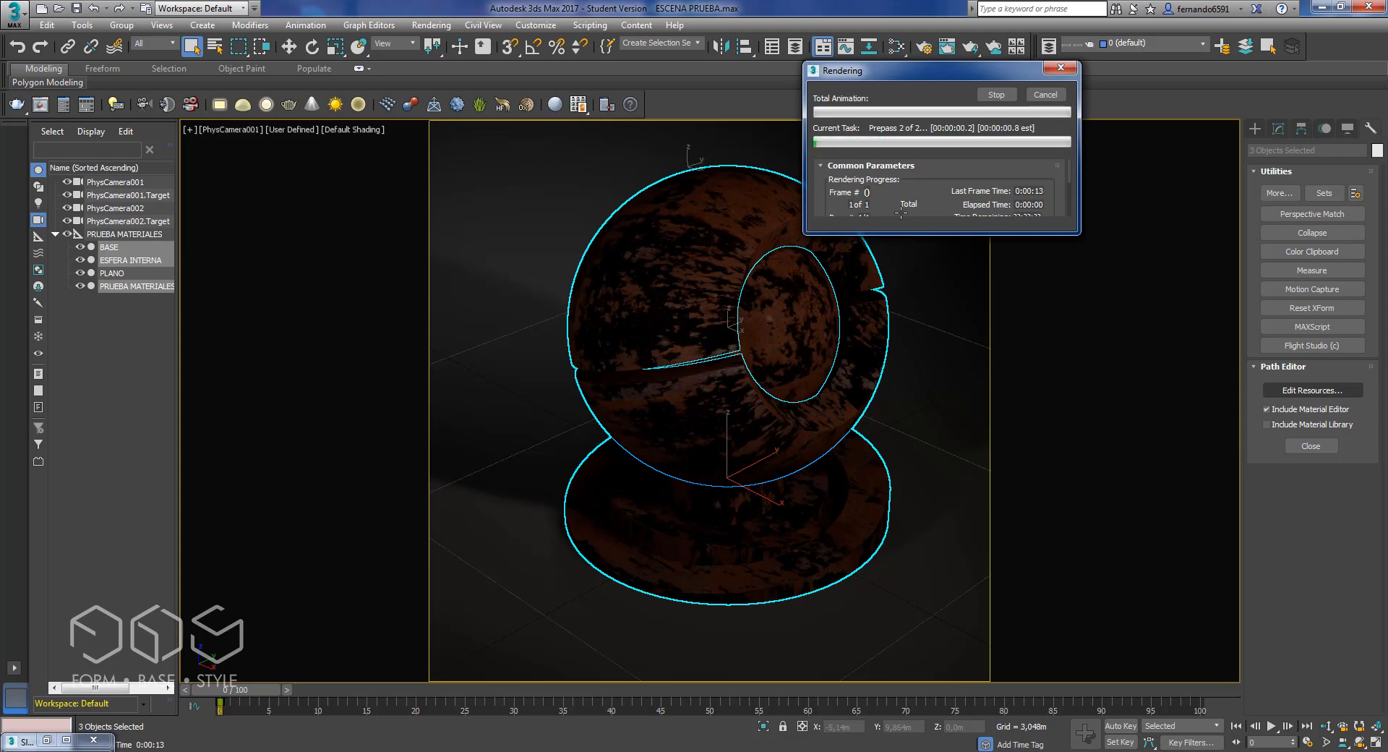
{"action": "mouse_move", "coordinate": [22, 740]}
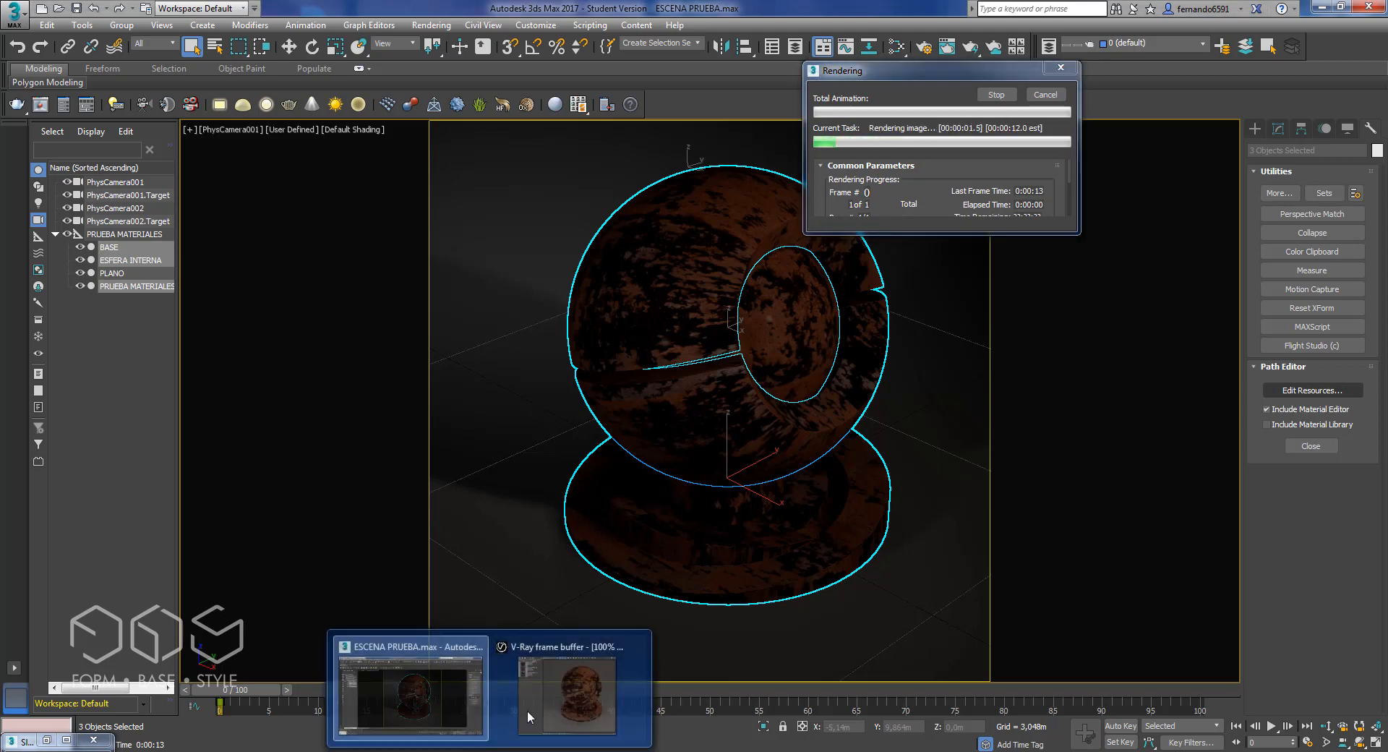
{"action": "left_click", "coordinate": [534, 701]}
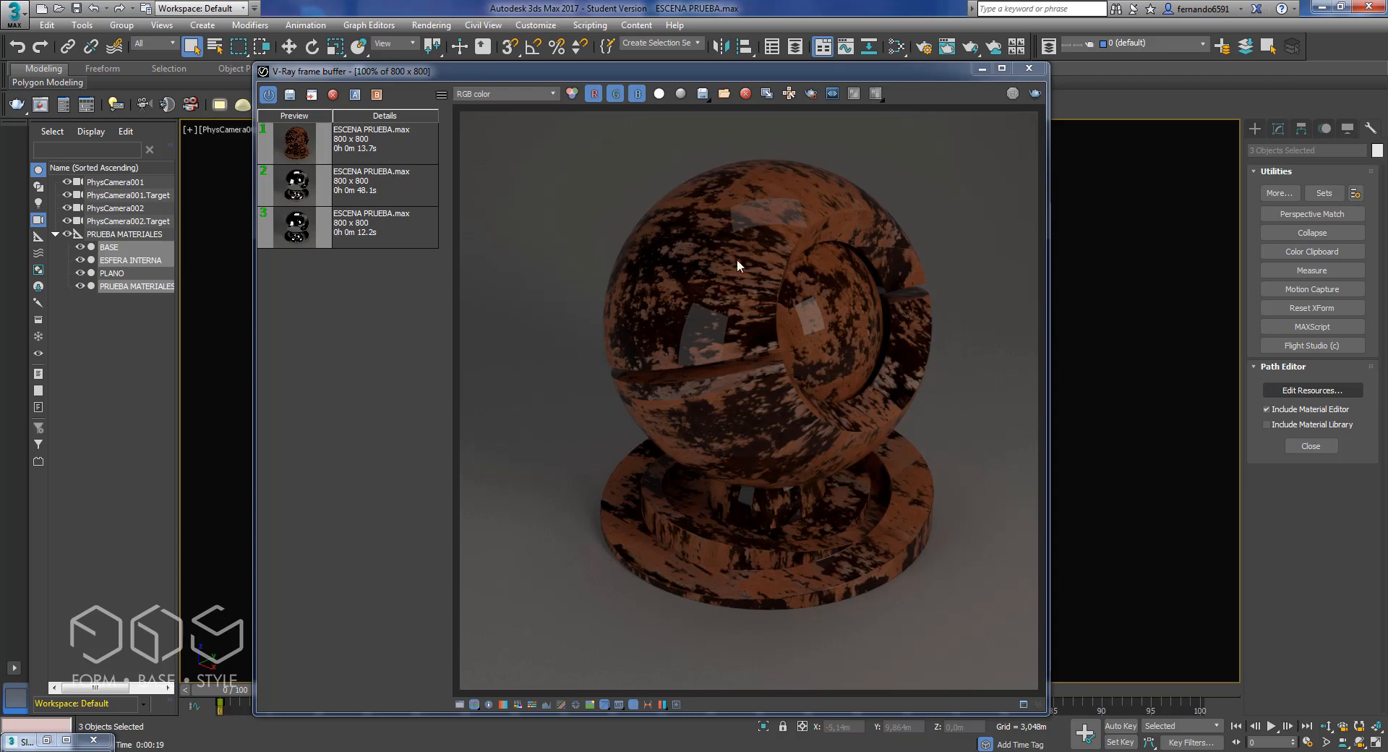
{"action": "left_click", "coordinate": [289, 94]}
Step: Bring back the material editor, set RUSTY METAL's RGlossiness to 0,9 and render the camera view again
{"action": "left_click", "coordinate": [495, 751]}
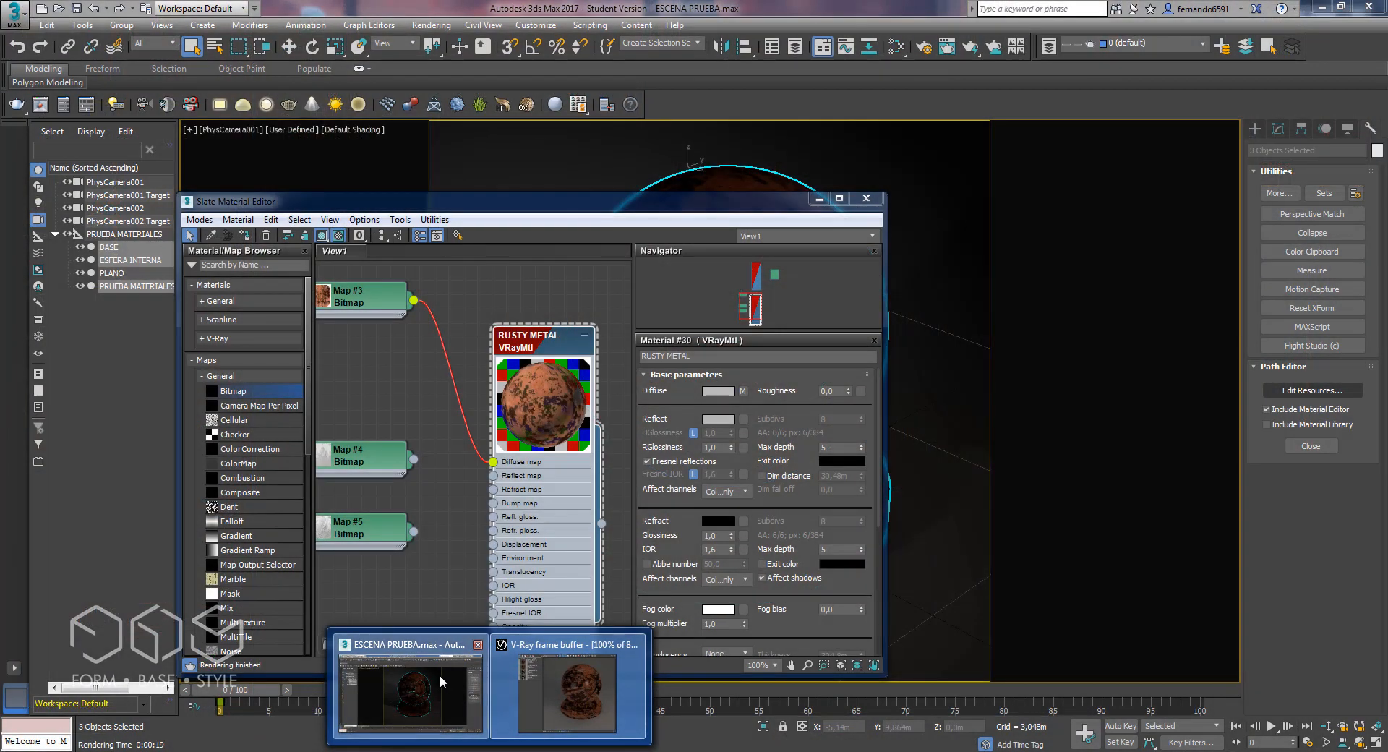
{"action": "left_click", "coordinate": [440, 675]}
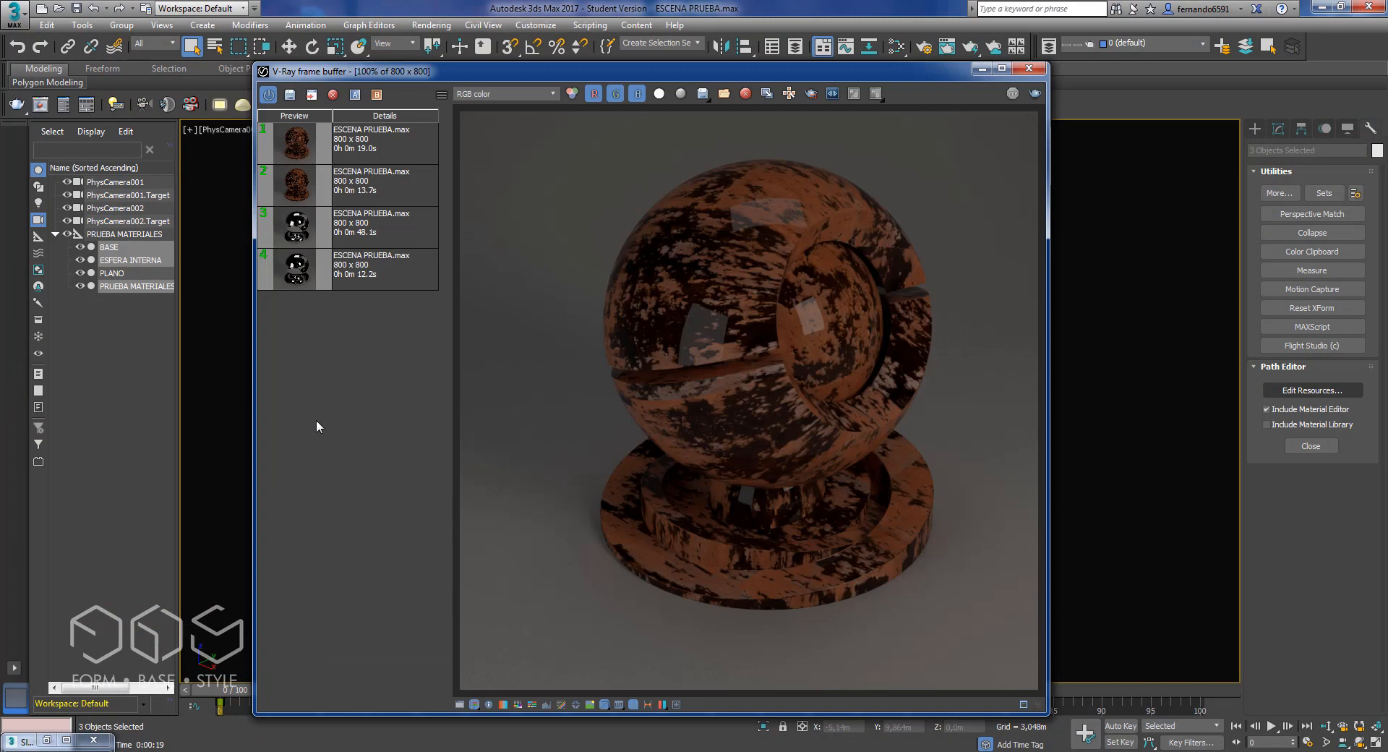
{"action": "left_click", "coordinate": [229, 410]}
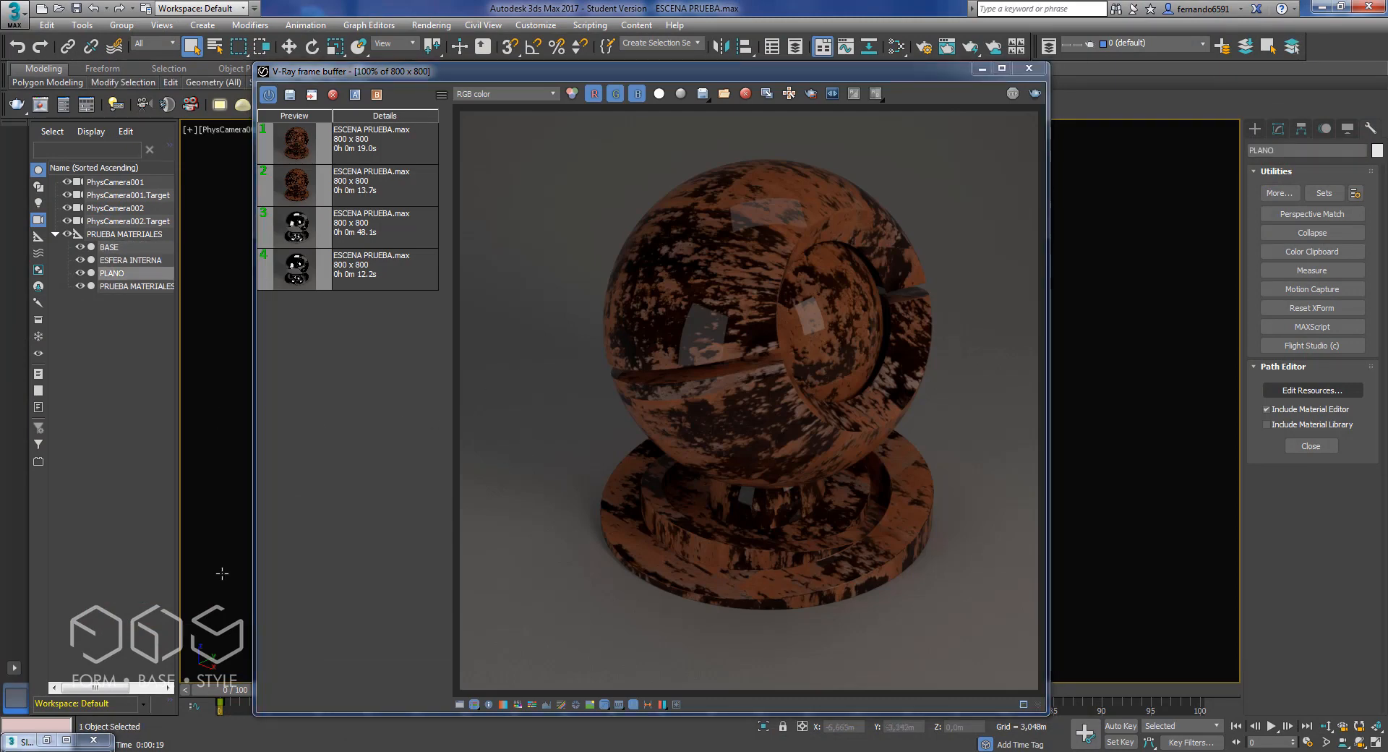
{"action": "left_click", "coordinate": [45, 741]}
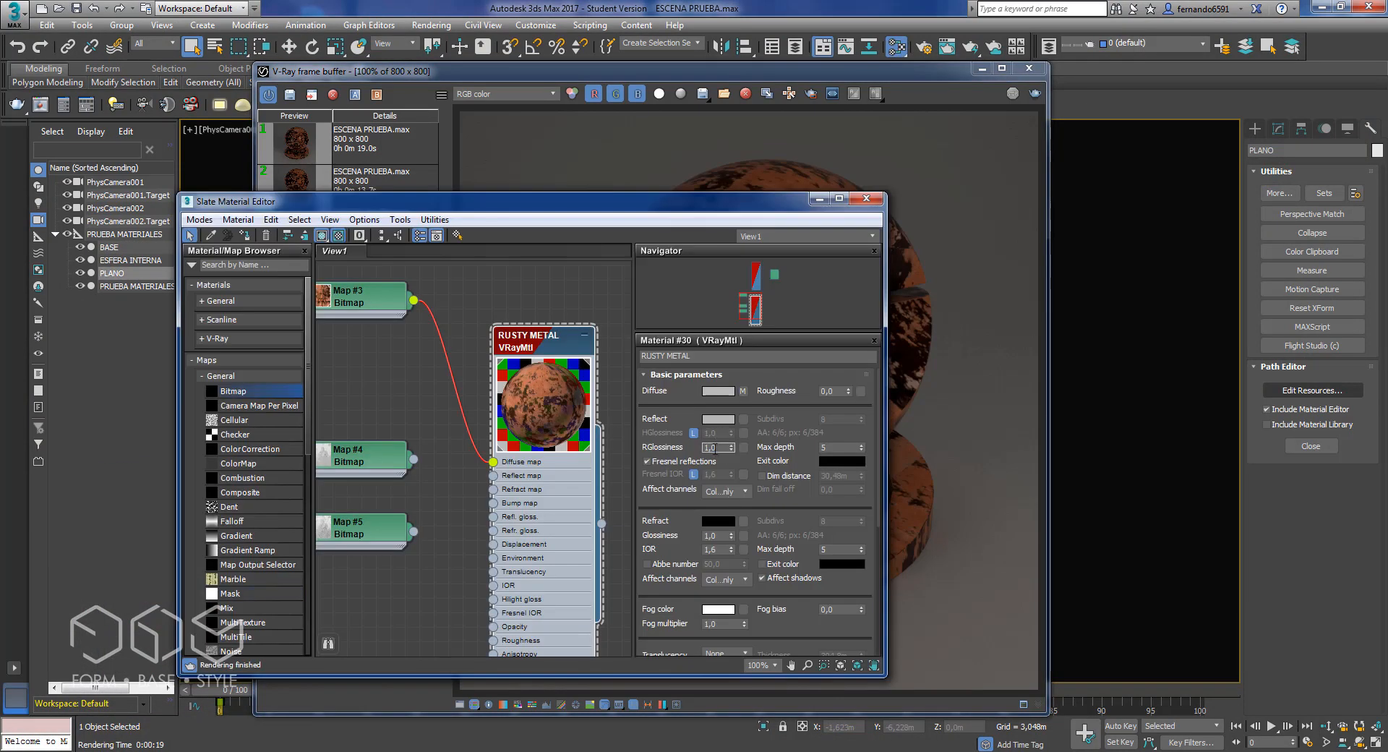
{"action": "double_click", "coordinate": [711, 447]}
{"action": "key", "text": "BackSpace"}
{"action": "type", "text": "0,9"}
{"action": "key", "text": "Return"}
{"action": "left_click", "coordinate": [1035, 93]}
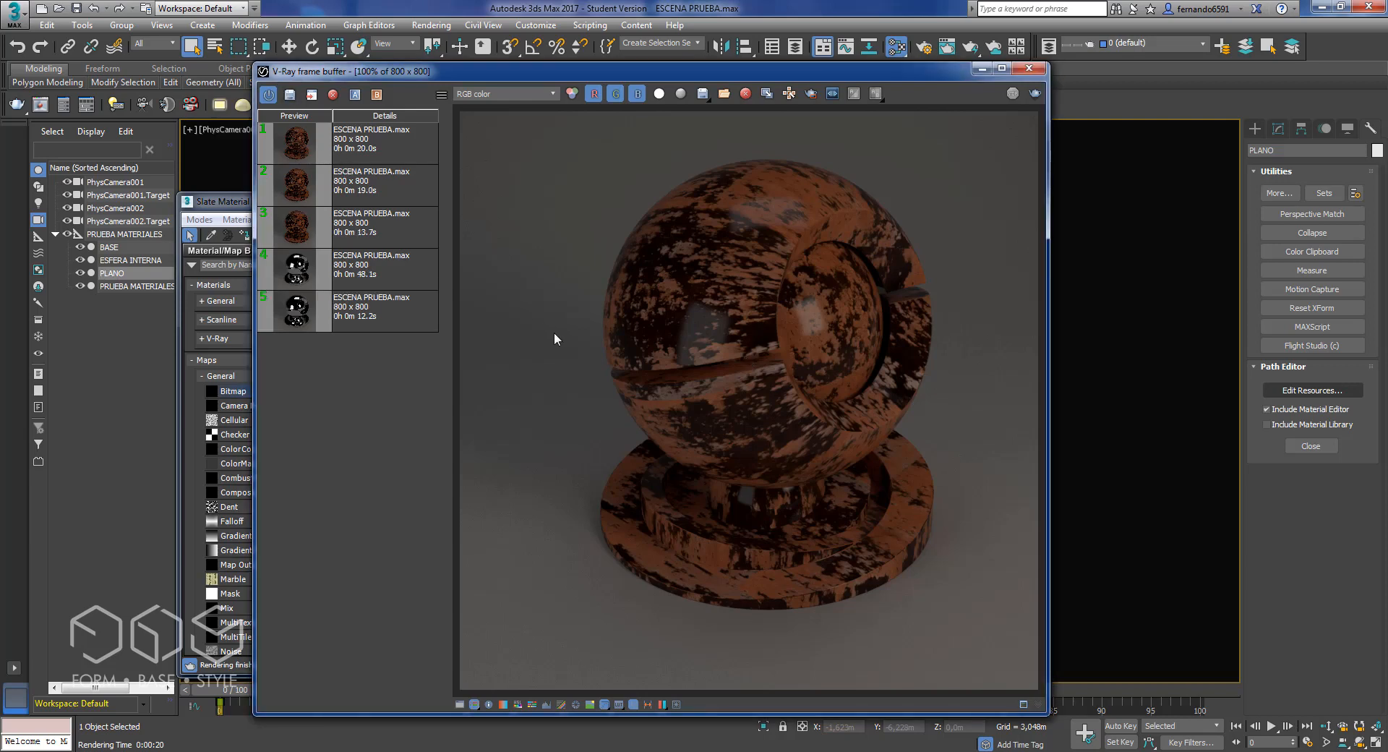
Step: Minimise the frame buffer and set RUSTY METAL's RGlossiness to 1
{"action": "left_click", "coordinate": [982, 68]}
{"action": "mouse_move", "coordinate": [475, 471]}
{"action": "middle_mouse_down"}
{"action": "mouse_move", "coordinate": [516, 458]}
{"action": "mouse_move", "coordinate": [499, 475]}
{"action": "middle_mouse_up"}
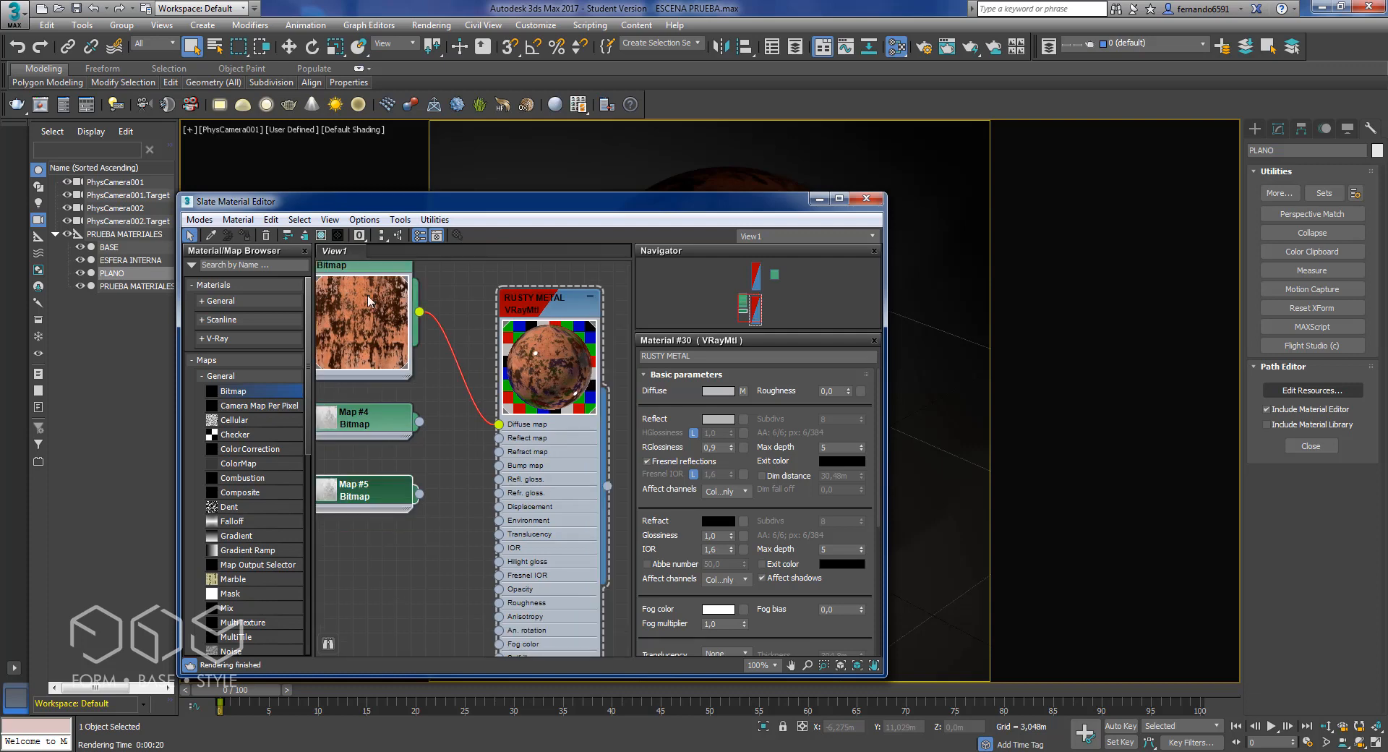
{"action": "left_click_drag", "start_coordinate": [717, 448], "coordinate": [694, 446]}
{"action": "type", "text": "1"}
{"action": "key", "text": "Return"}
Step: Enlarge the RUSTY METAL node with its preview sphere and move the material editor window nearer the viewport's centre
{"action": "left_click", "coordinate": [462, 453]}
{"action": "scroll", "coordinate": [557, 398], "scroll_direction": "up", "scroll_amount": 5}
{"action": "middle_click_drag", "start_coordinate": [555, 392], "coordinate": [542, 461]}
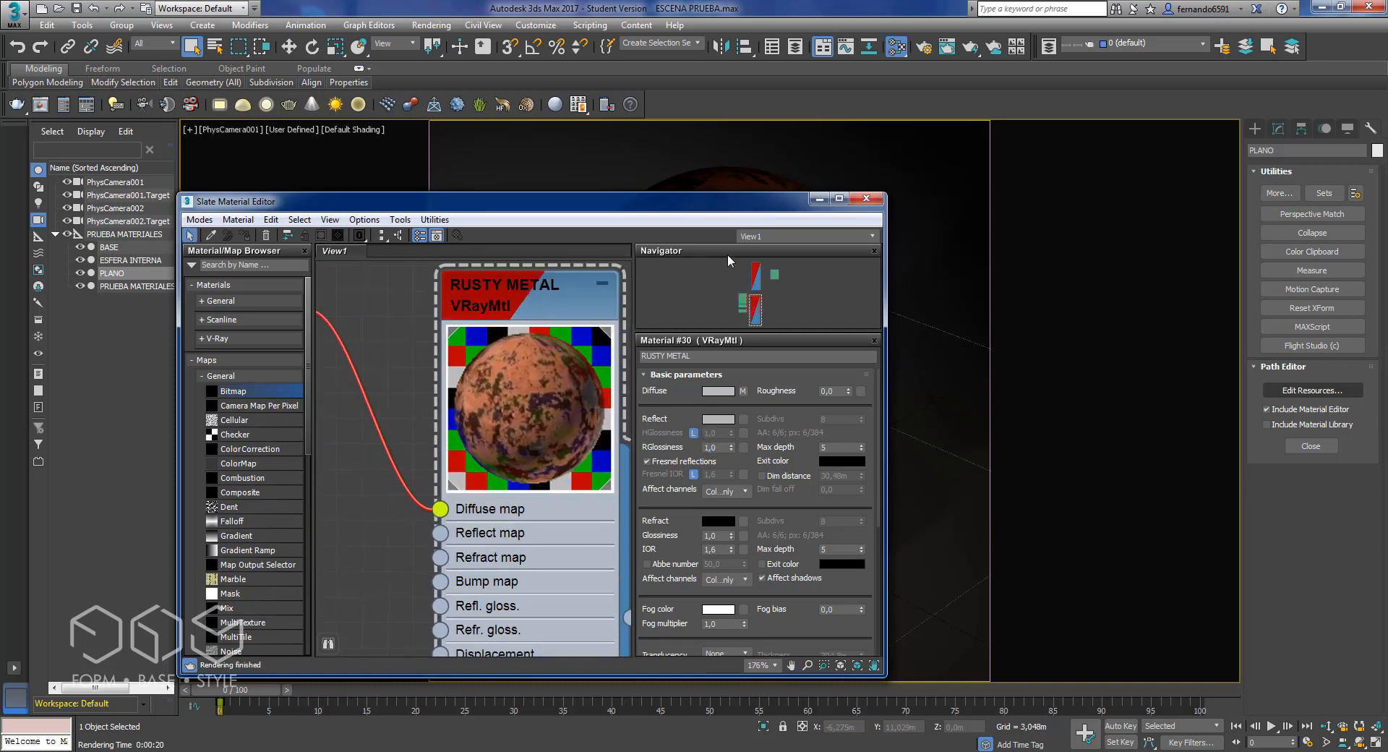
{"action": "scroll", "coordinate": [548, 366], "scroll_direction": "down", "scroll_amount": 5}
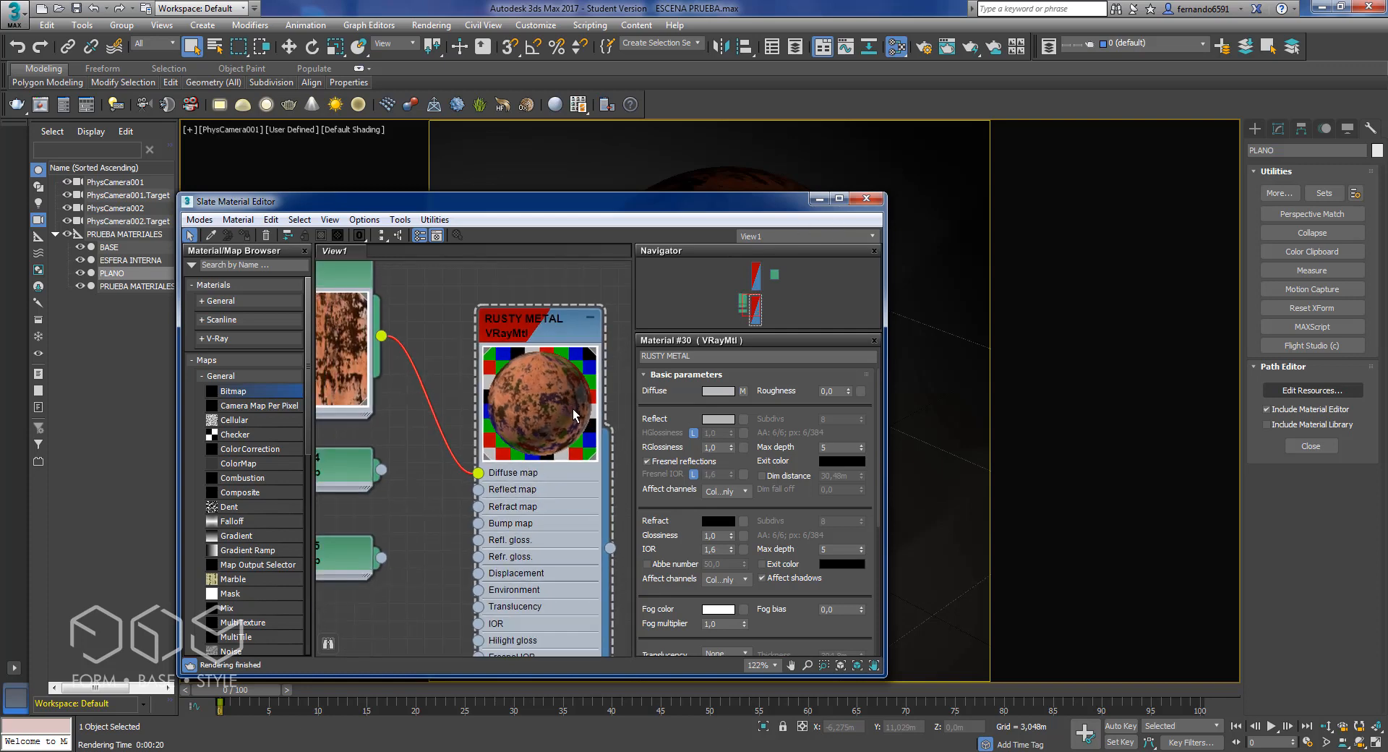
{"action": "middle_click_drag", "start_coordinate": [532, 318], "coordinate": [486, 288]}
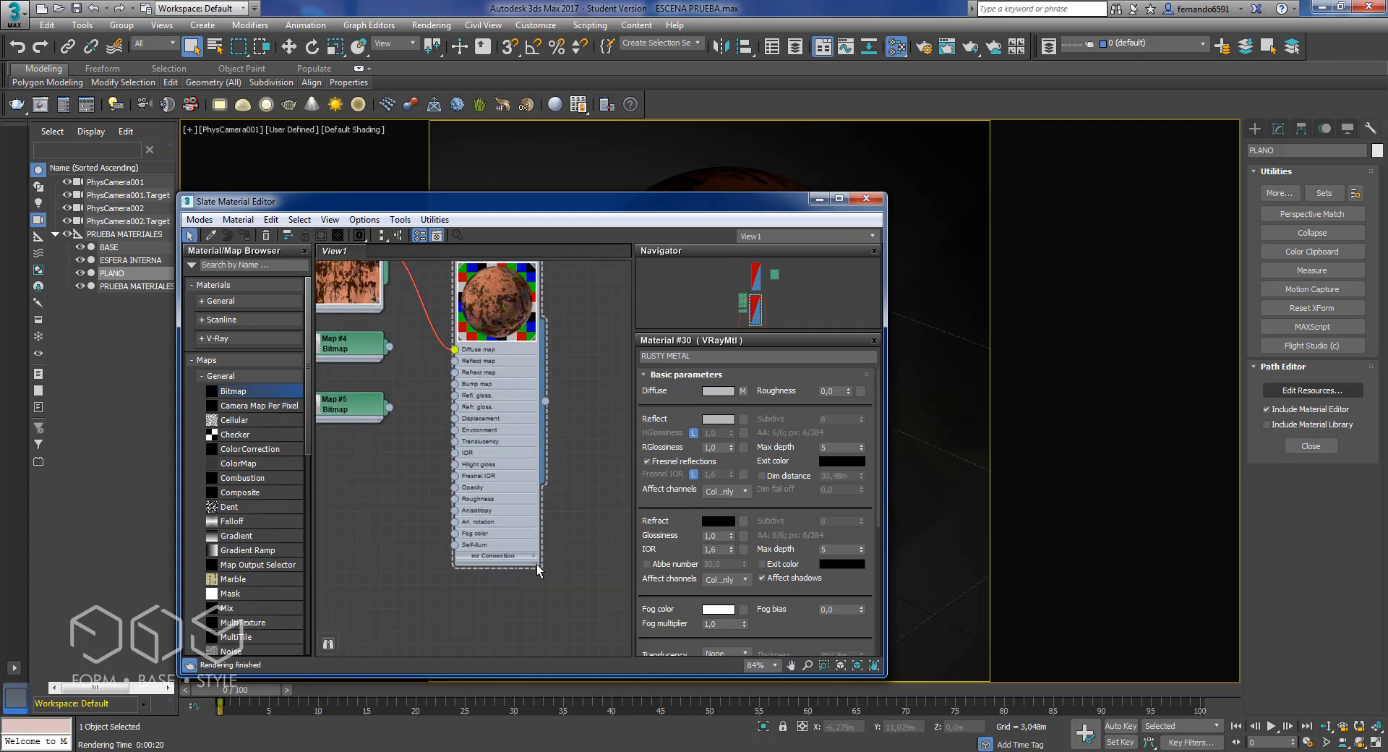
{"action": "left_click_drag", "start_coordinate": [537, 565], "coordinate": [621, 648]}
{"action": "middle_click_drag", "start_coordinate": [433, 430], "coordinate": [444, 483]}
{"action": "left_click_drag", "start_coordinate": [612, 202], "coordinate": [766, 154]}
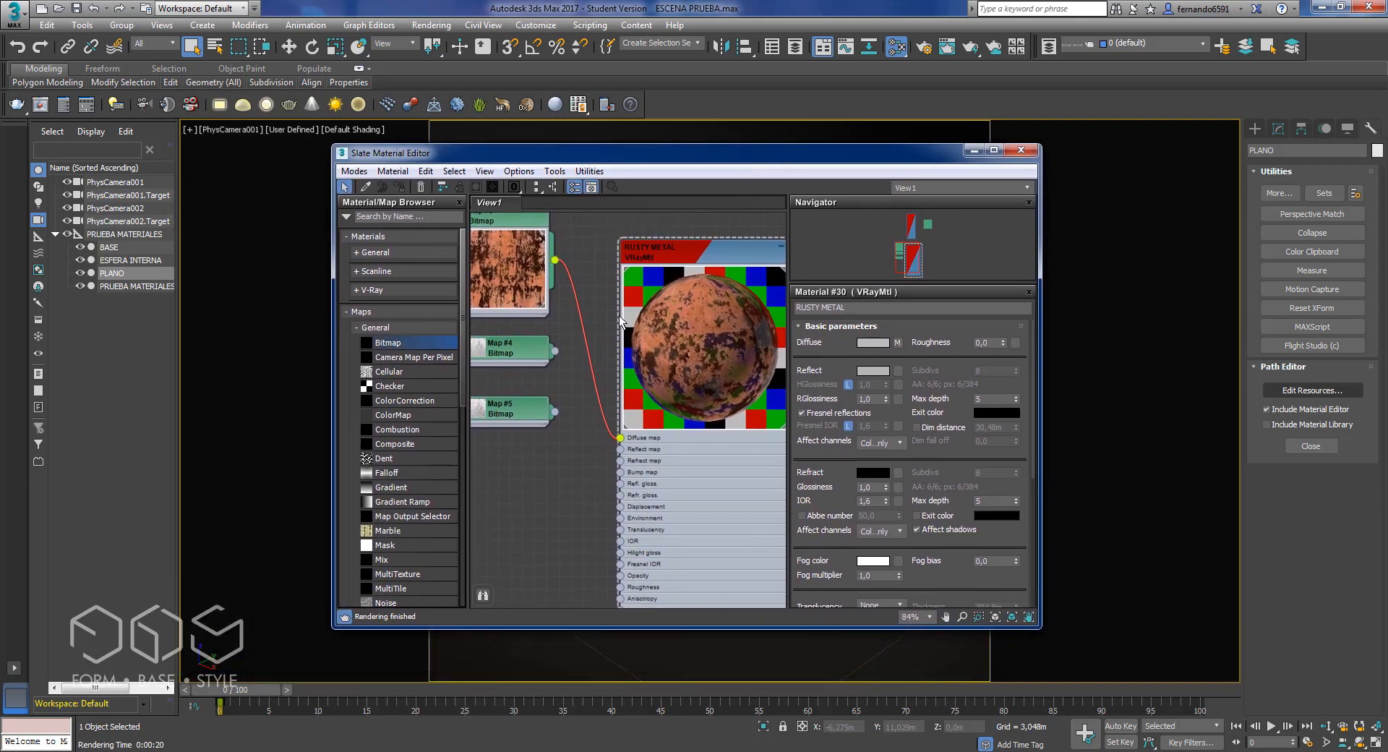
{"action": "scroll", "coordinate": [622, 439], "scroll_direction": "down", "scroll_amount": 3}
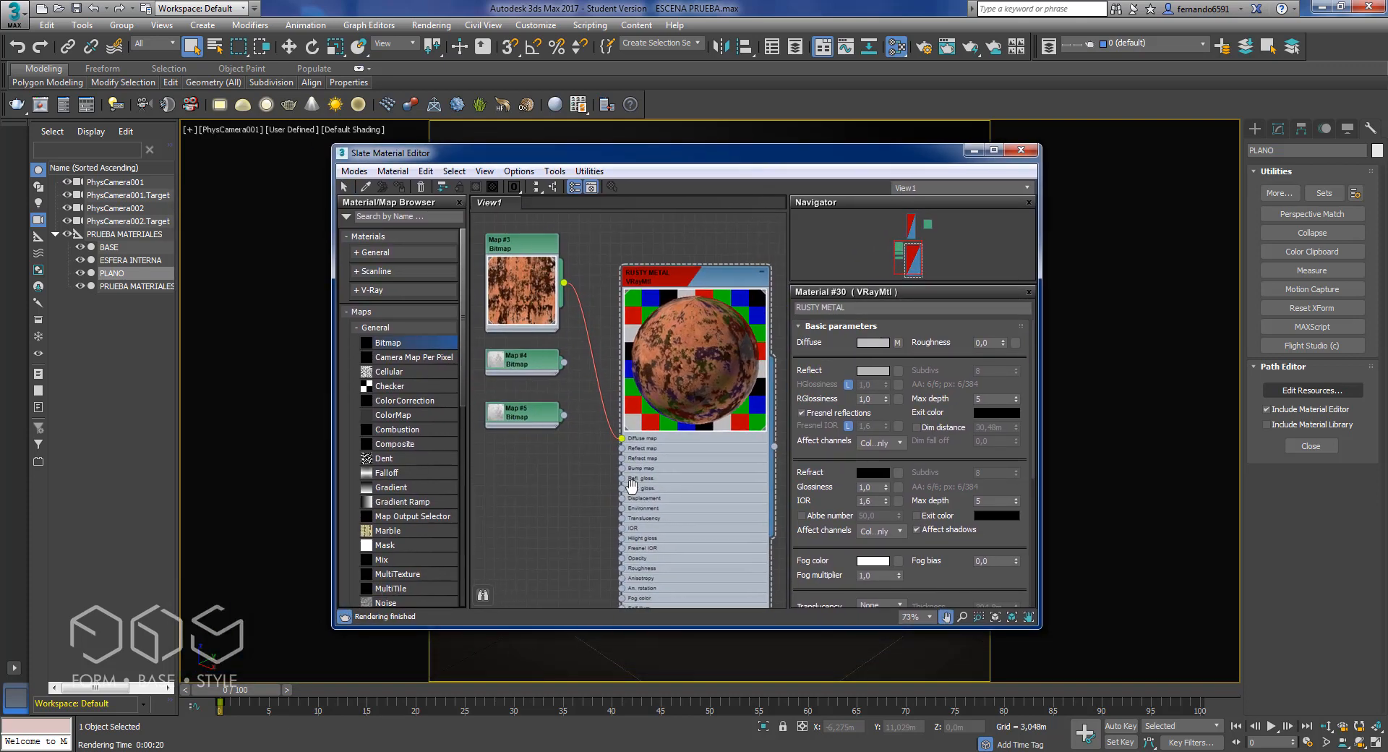
Step: Expand the Map #4 bitmap node's preview to inspect its texture, and collapse it again
{"action": "double_click", "coordinate": [504, 365]}
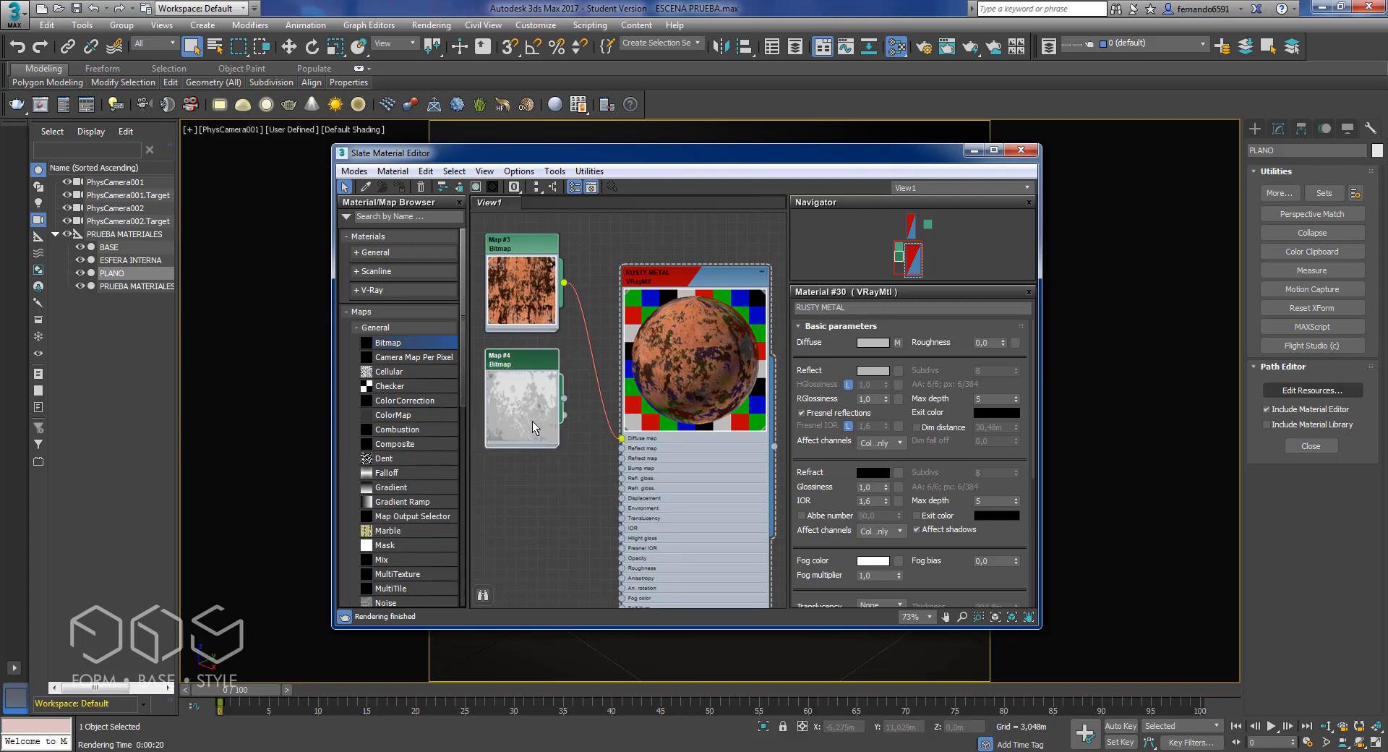
{"action": "double_click", "coordinate": [524, 386]}
{"action": "scroll", "coordinate": [576, 370], "scroll_direction": "up", "scroll_amount": 2}
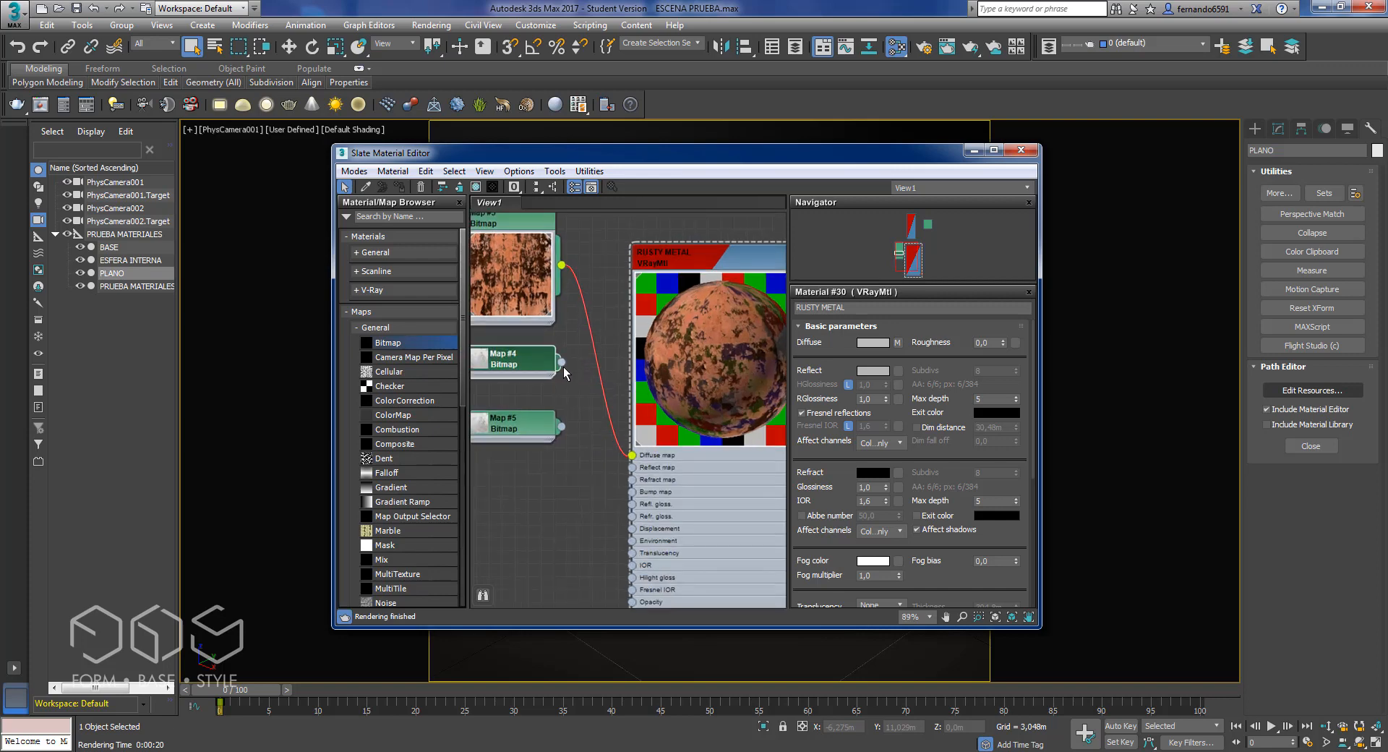
Step: Try connecting the Map #4 bitmap to RUSTY METAL's Reflect map input, and remove the connection
{"action": "left_click_drag", "start_coordinate": [562, 362], "coordinate": [617, 466]}
{"action": "left_click_drag", "start_coordinate": [562, 362], "coordinate": [631, 469]}
{"action": "left_click_drag", "start_coordinate": [633, 469], "coordinate": [590, 418]}
{"action": "key", "text": "ctrl+z"}
{"action": "middle_click_drag", "start_coordinate": [528, 365], "coordinate": [535, 362]}
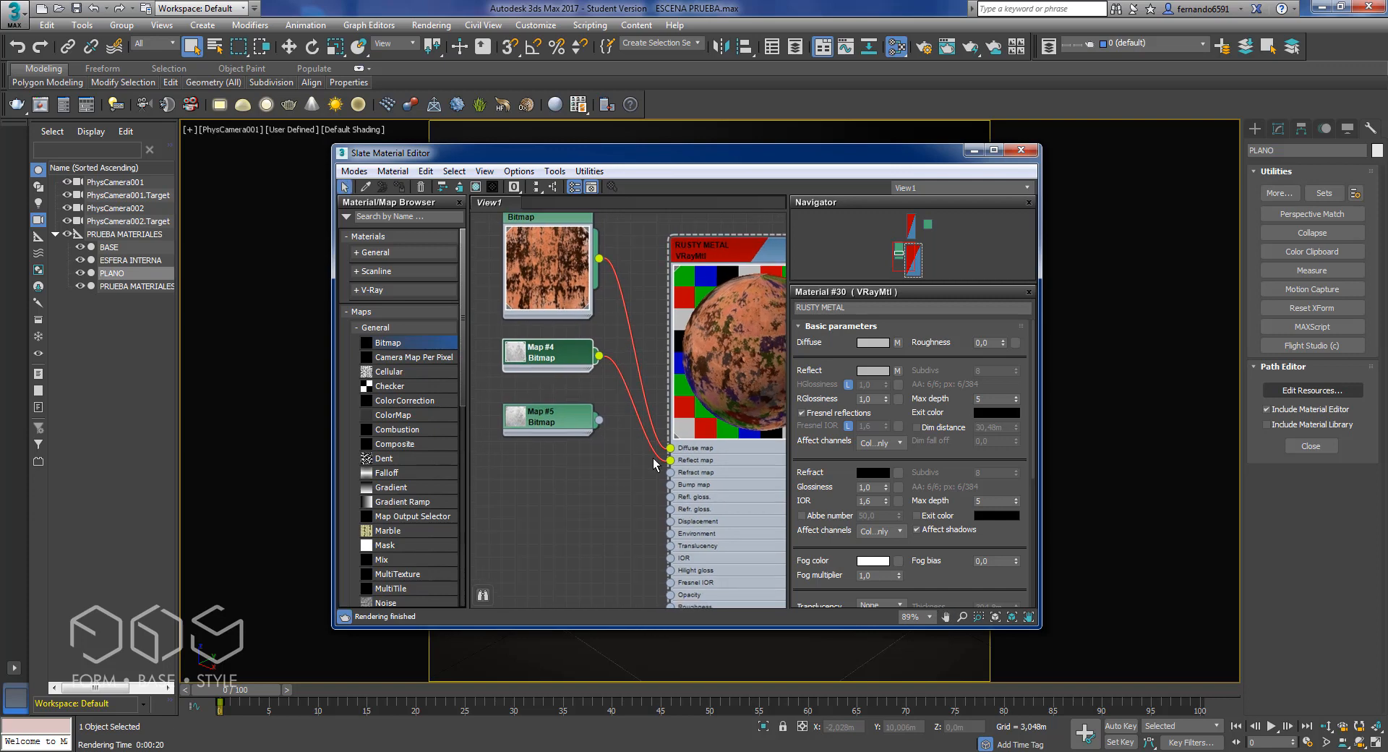
{"action": "left_click_drag", "start_coordinate": [670, 461], "coordinate": [623, 417]}
Step: Open the texture rusty1paint.jpg in Photoshop, leaving it as is without colour management
{"action": "left_click", "coordinate": [287, 750]}
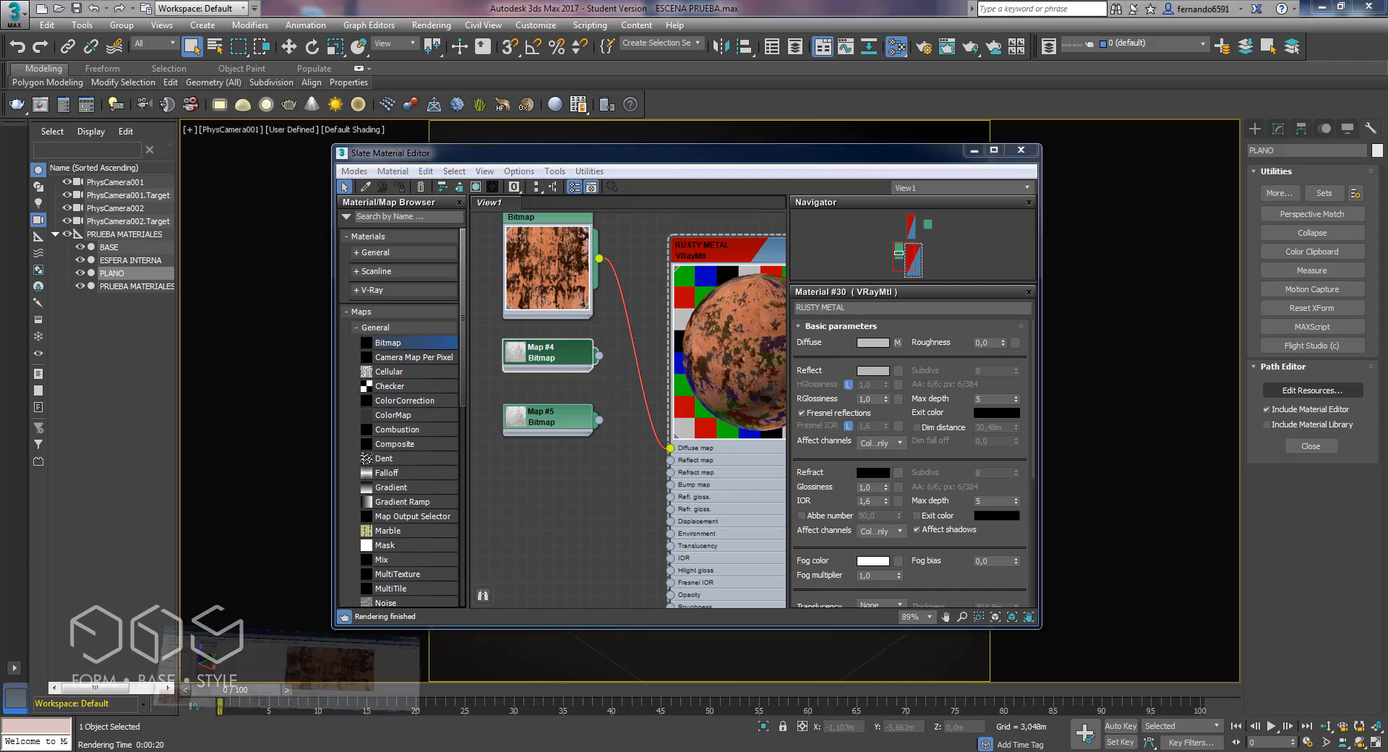
{"action": "left_click", "coordinate": [220, 673]}
{"action": "left_click_drag", "start_coordinate": [460, 333], "coordinate": [568, 382]}
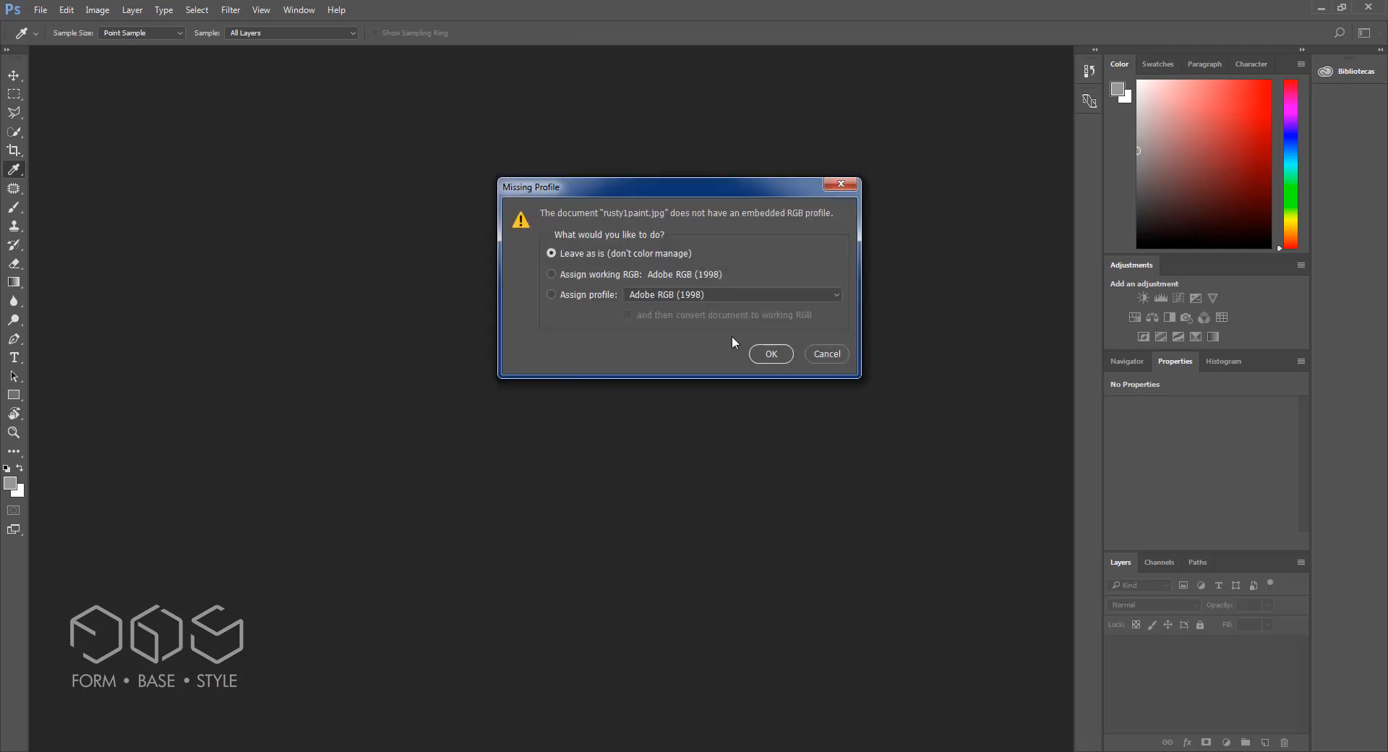
{"action": "left_click", "coordinate": [770, 354]}
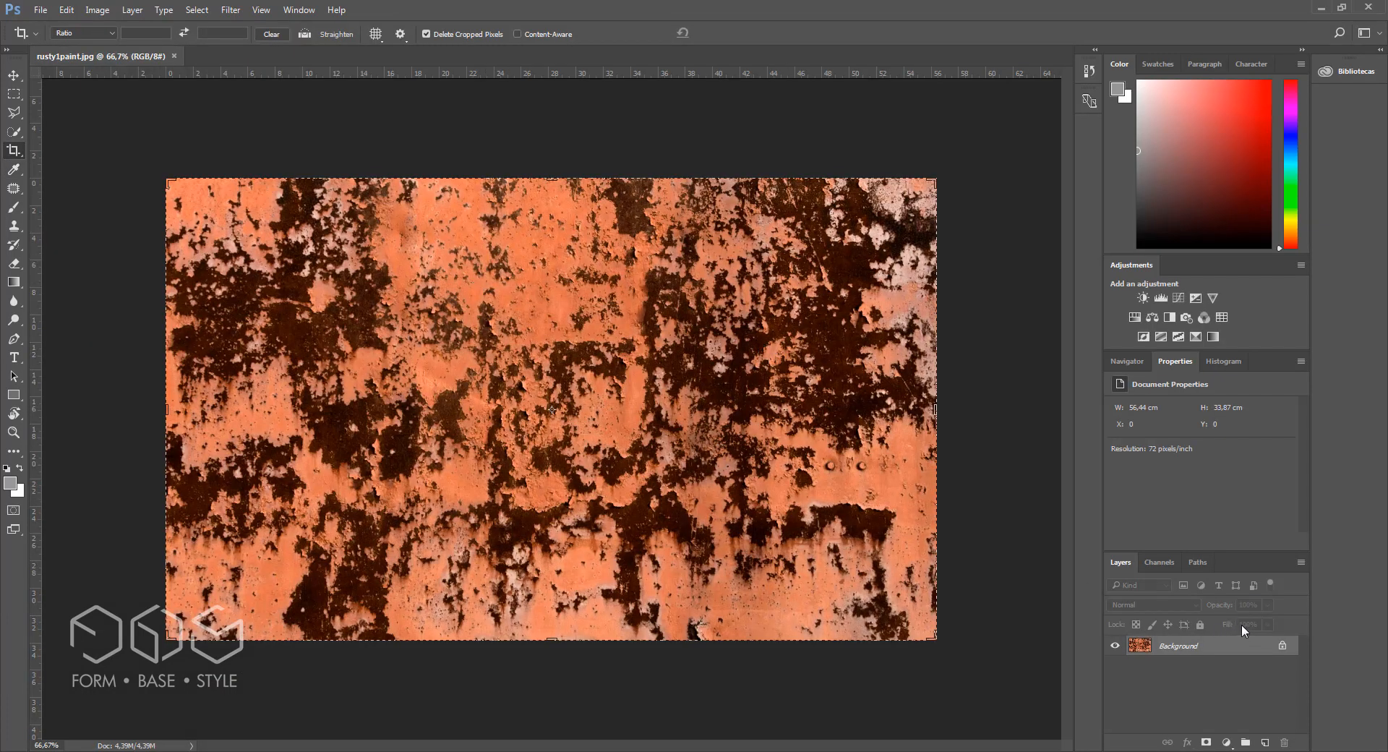
Step: Add a Levels adjustment layer and a Black & White adjustment layer with default settings above the rust texture
{"action": "left_click", "coordinate": [1161, 299]}
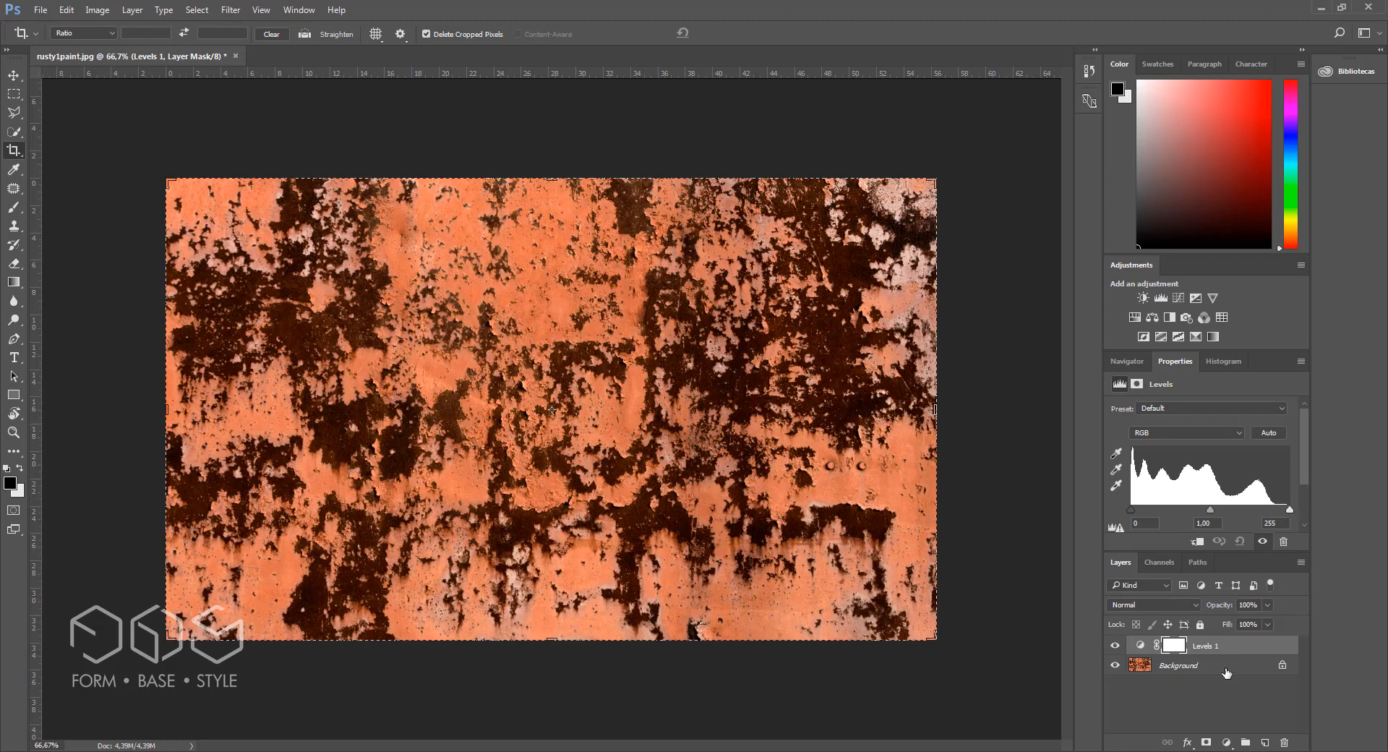
{"action": "left_click", "coordinate": [1224, 743]}
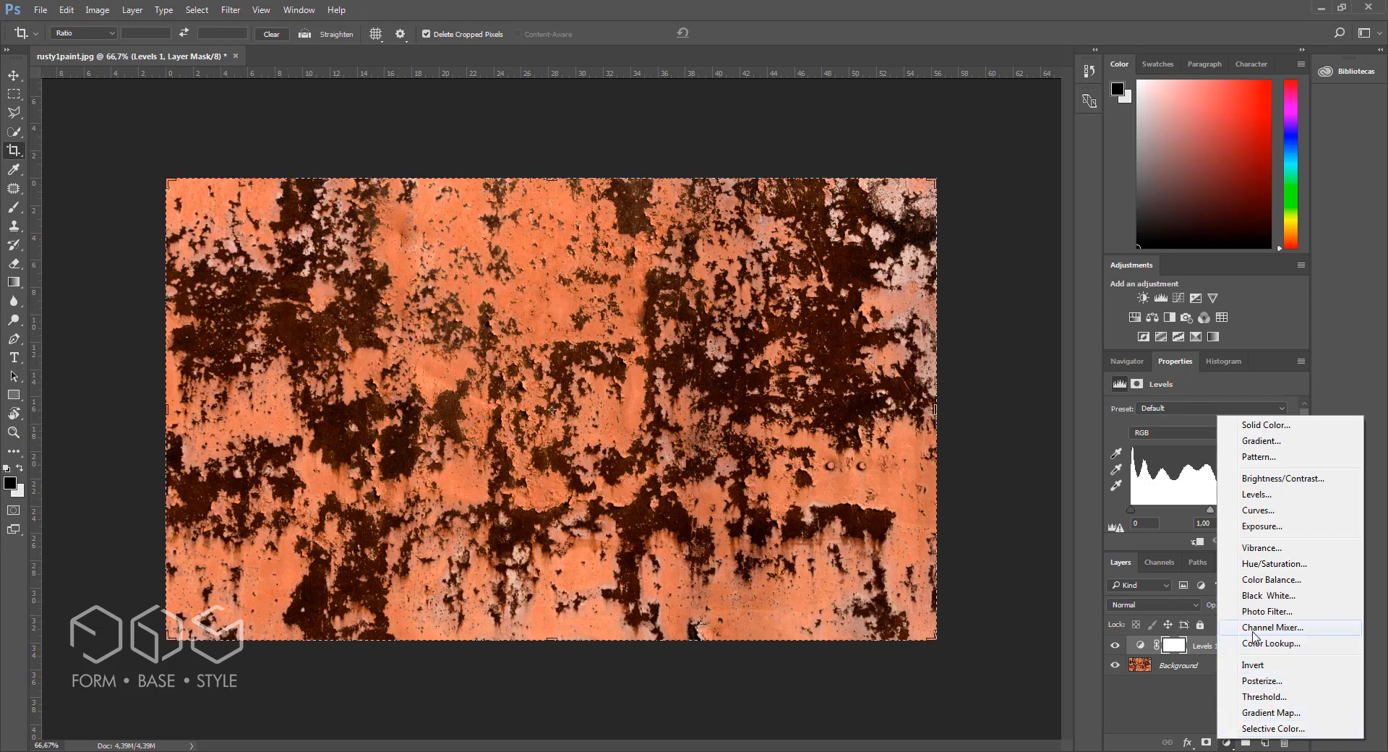
{"action": "left_click", "coordinate": [1261, 595]}
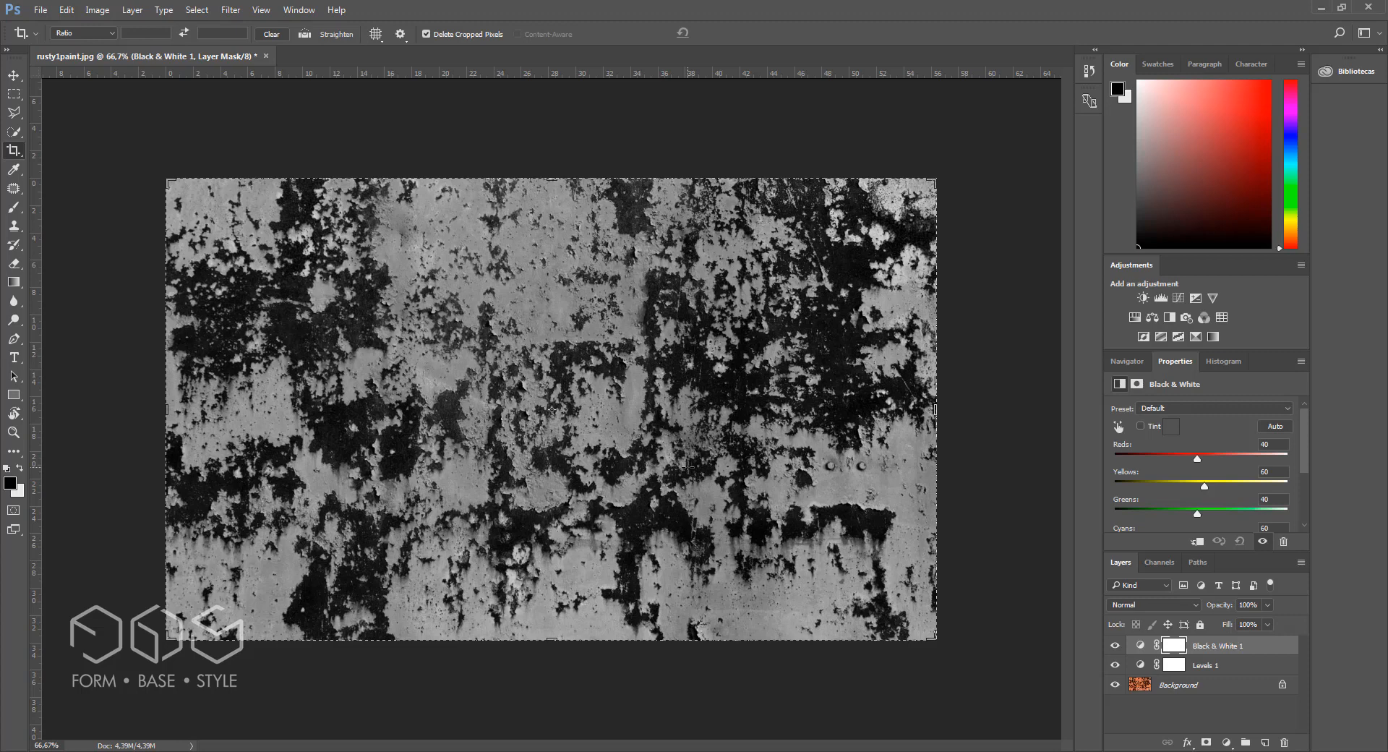
Step: Save the black-and-white texture as a JPEG copy named "rusty1paint BUMP" in the TEXTURAS folder
{"action": "left_click", "coordinate": [41, 10]}
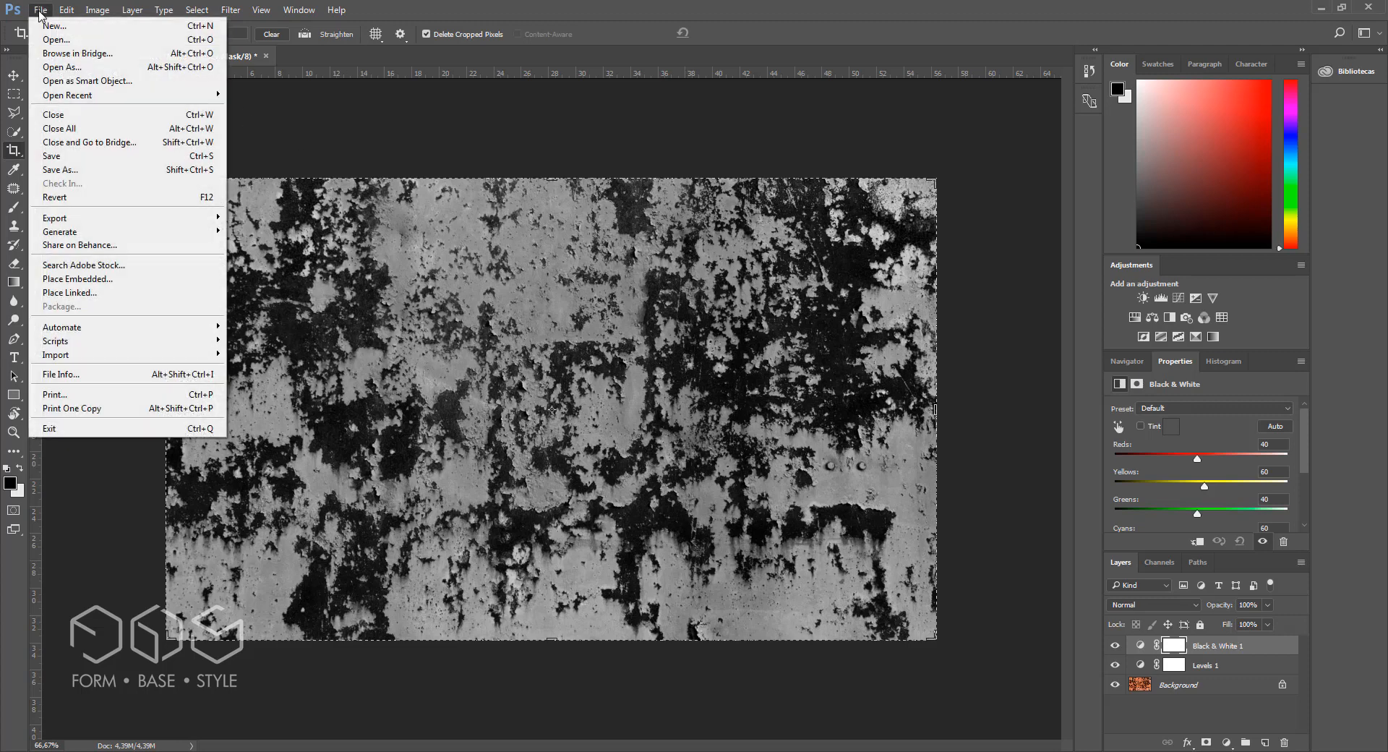
{"action": "left_click", "coordinate": [78, 169]}
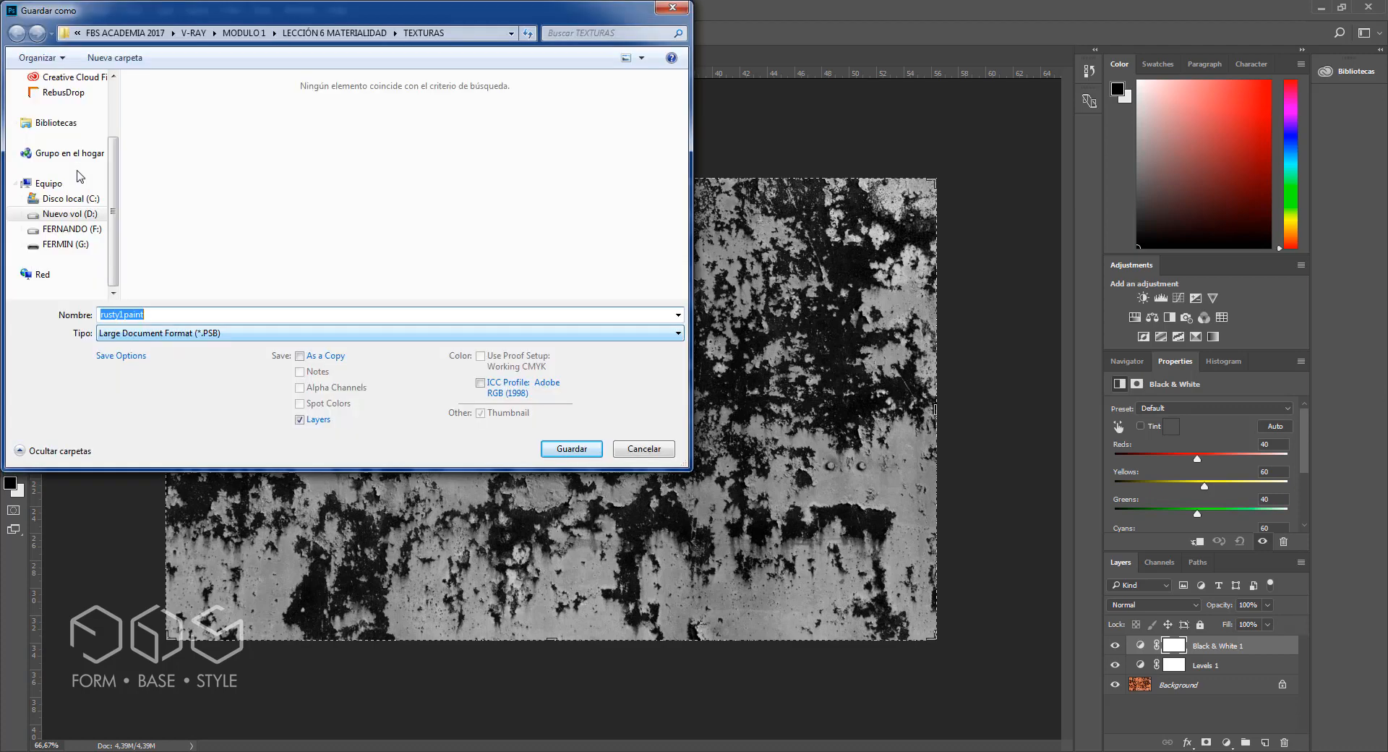
{"action": "left_click", "coordinate": [221, 333]}
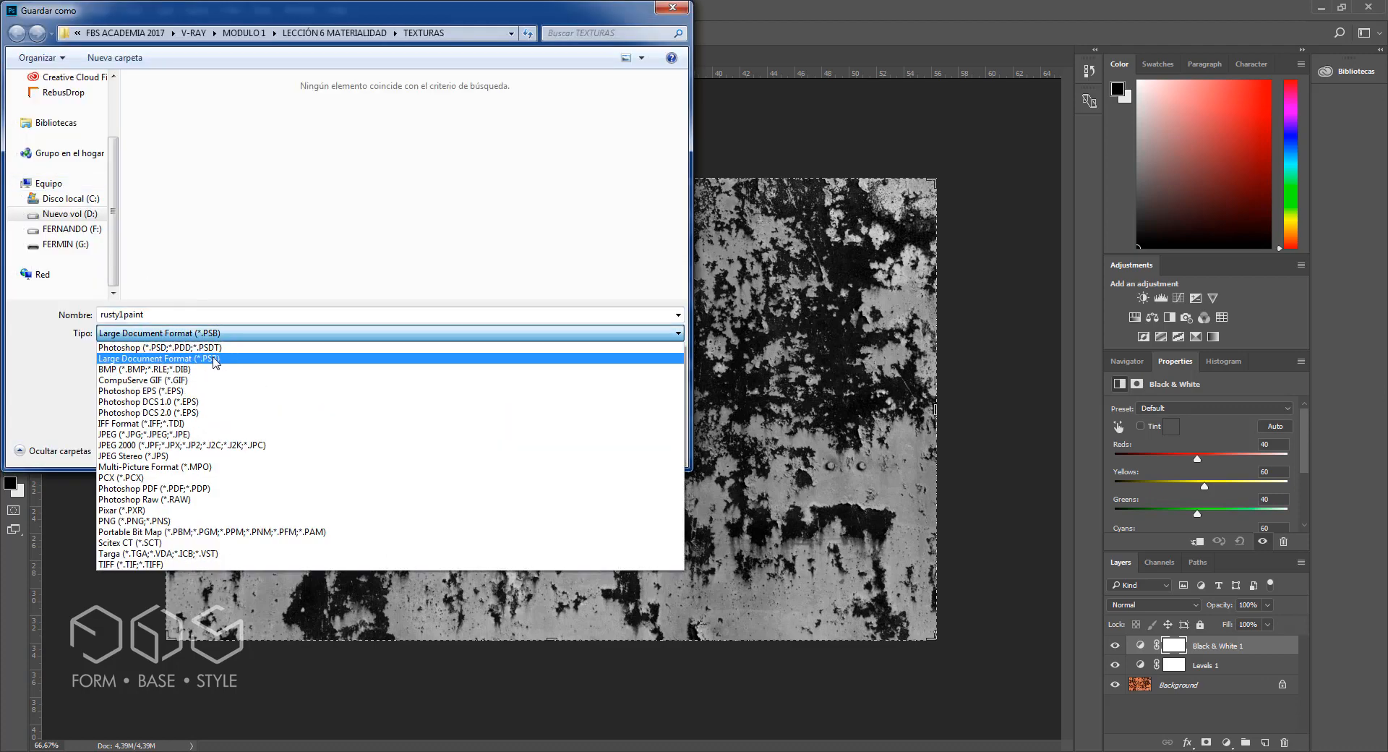
{"action": "left_click", "coordinate": [236, 434]}
{"action": "left_click", "coordinate": [205, 315]}
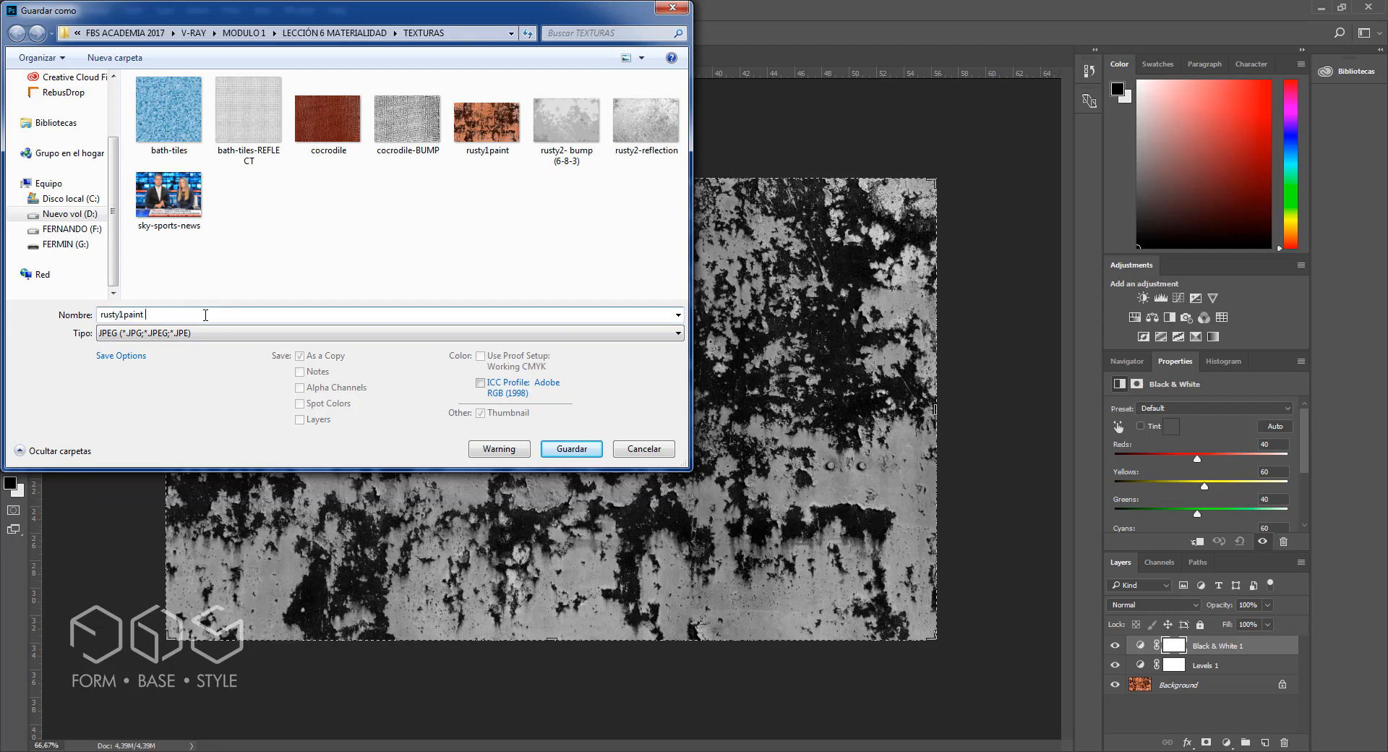
{"action": "type", "text": "BUMO"}
{"action": "type", "text": "P"}
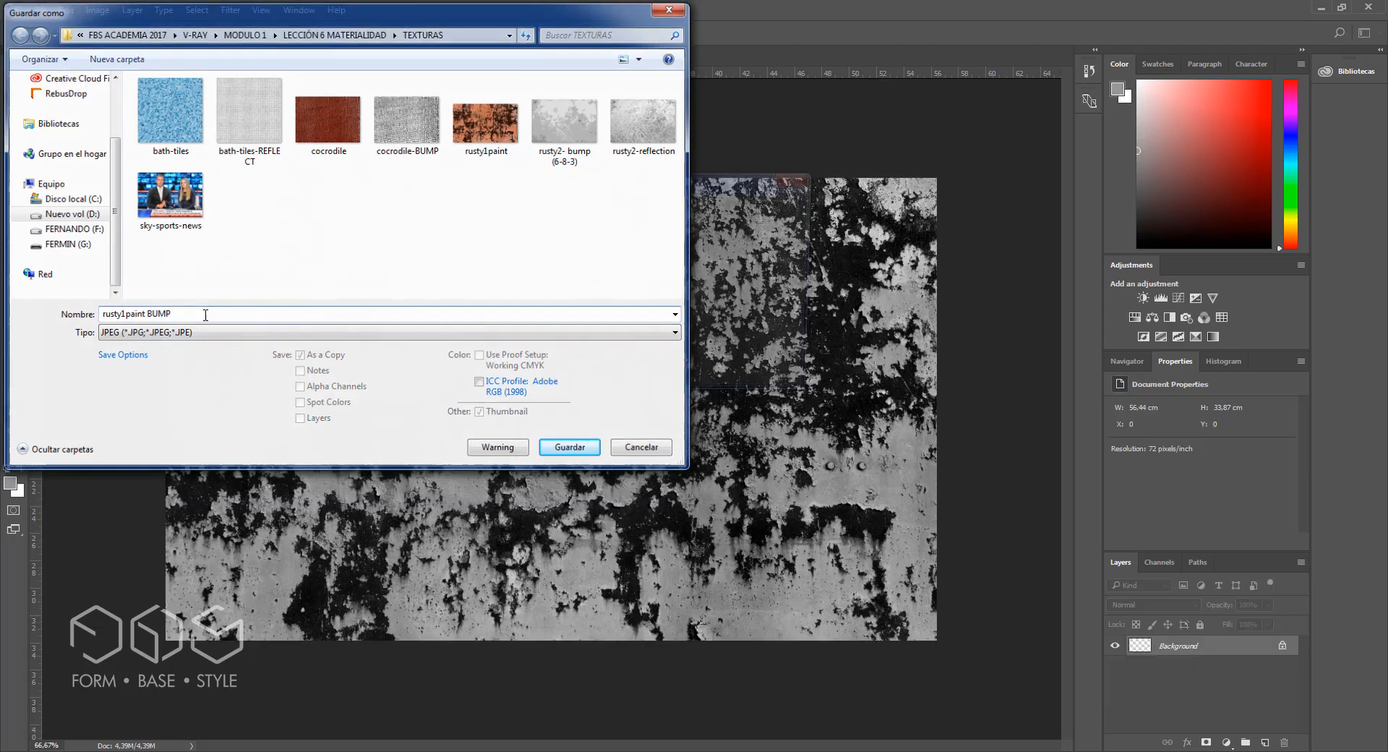
{"action": "key", "text": "Return"}
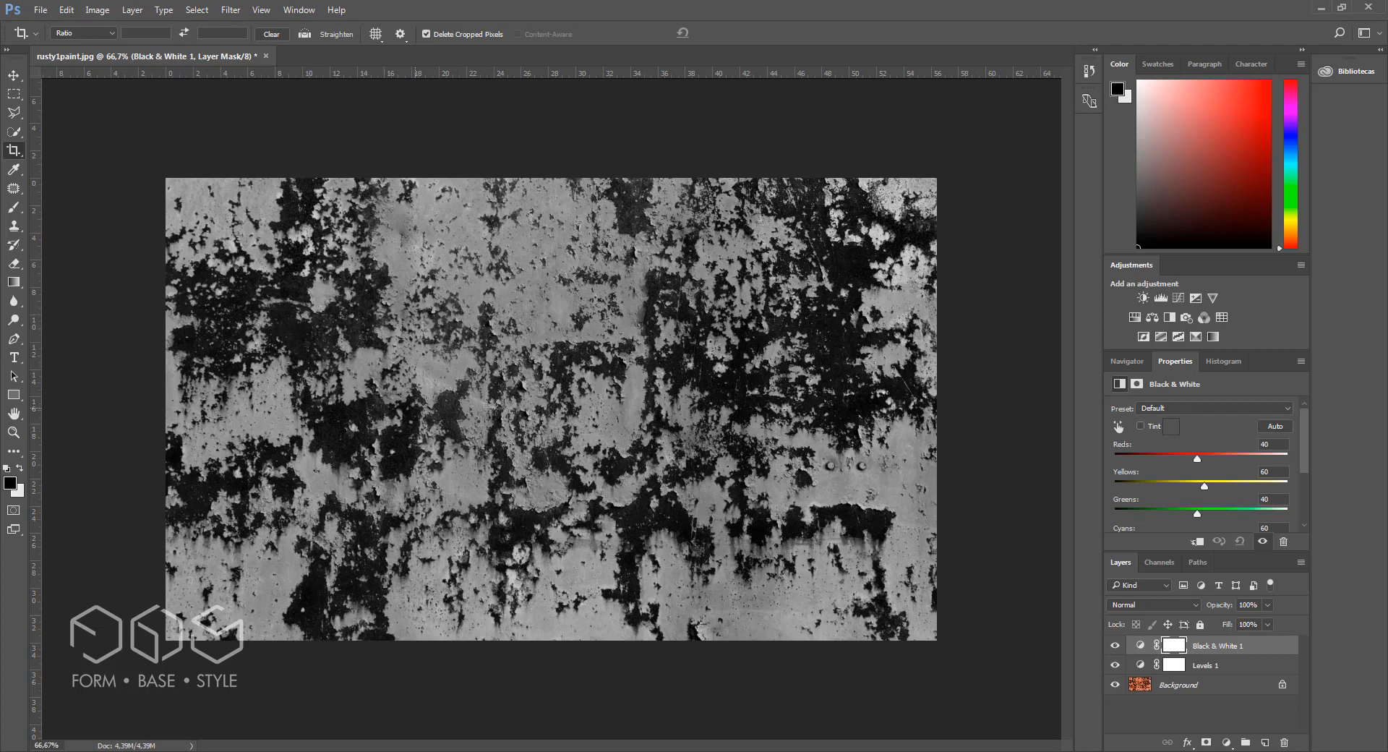
Step: Move the Levels adjustment layer above the Black & White layer and set its white input level to 170
{"action": "left_click", "coordinate": [1216, 668]}
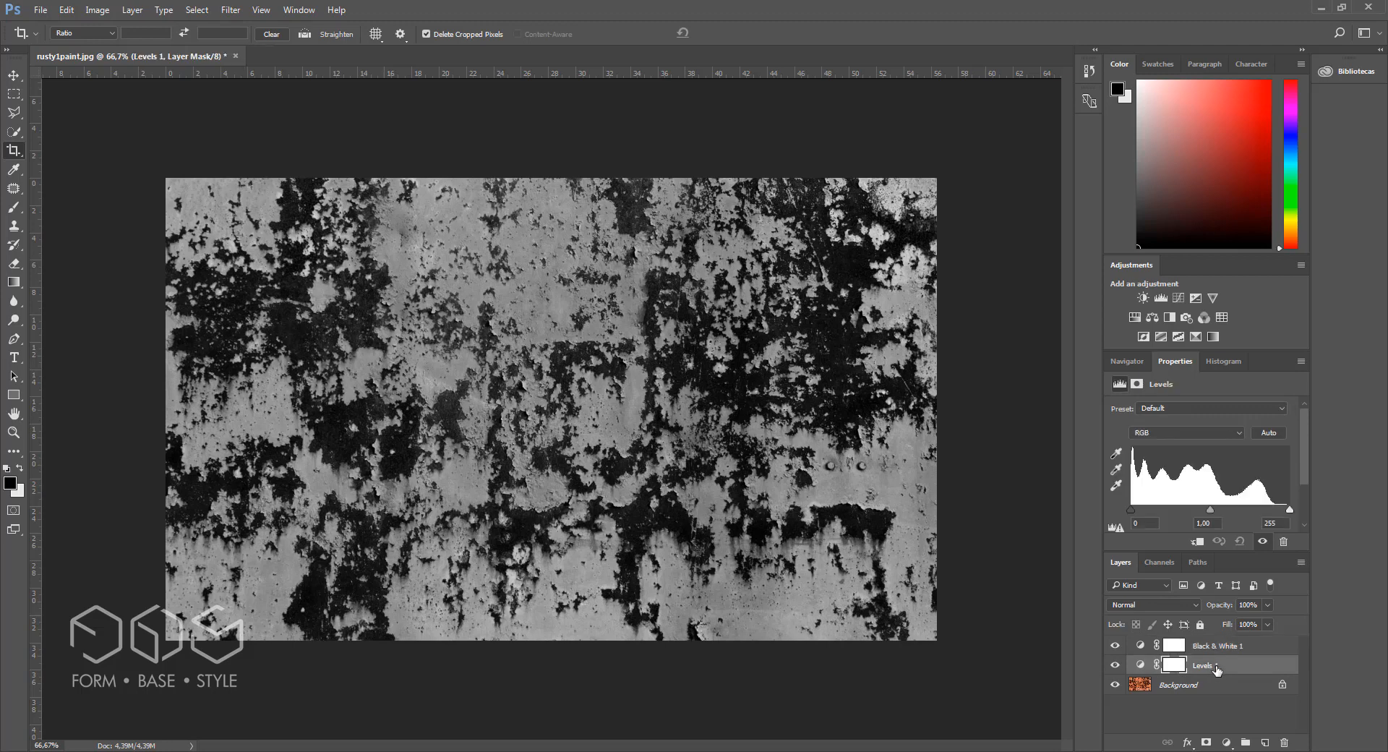
{"action": "left_click_drag", "start_coordinate": [1217, 670], "coordinate": [1219, 647]}
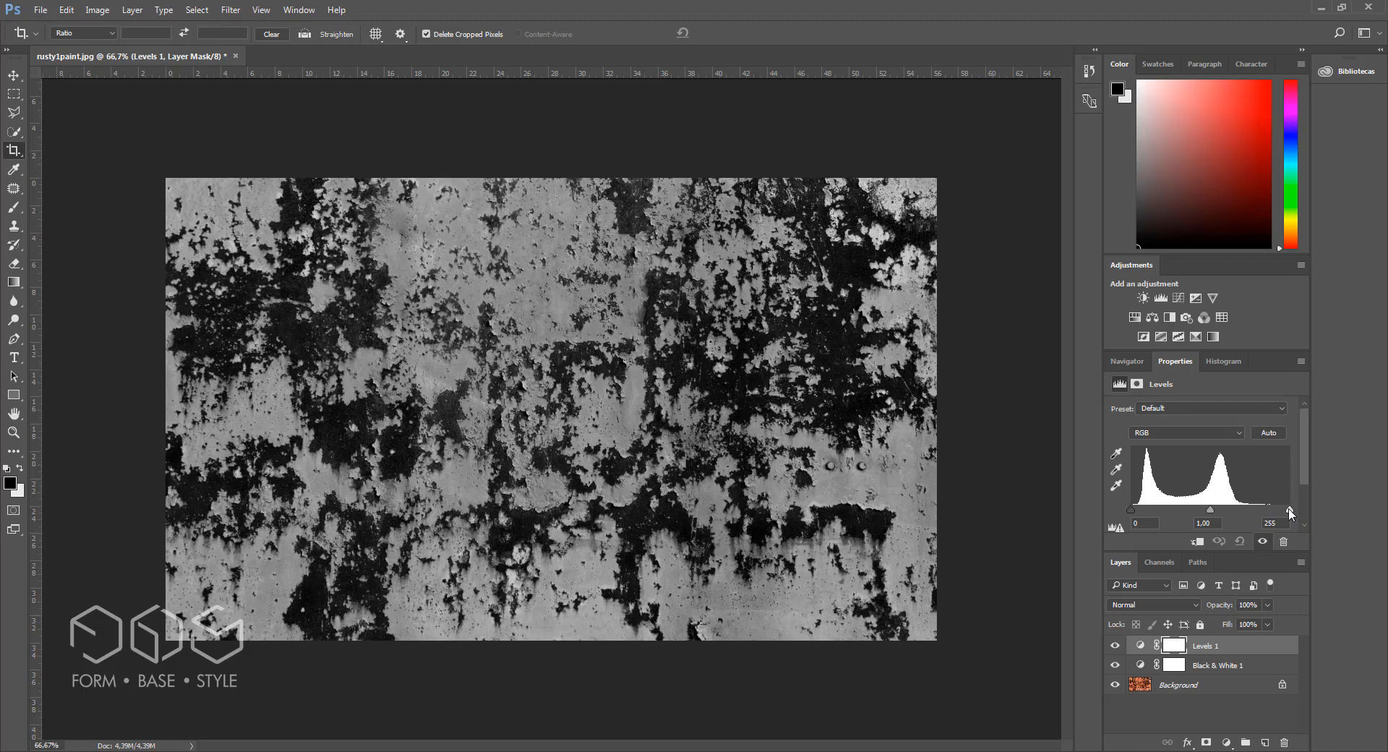
{"action": "left_click_drag", "start_coordinate": [1291, 513], "coordinate": [944, 470]}
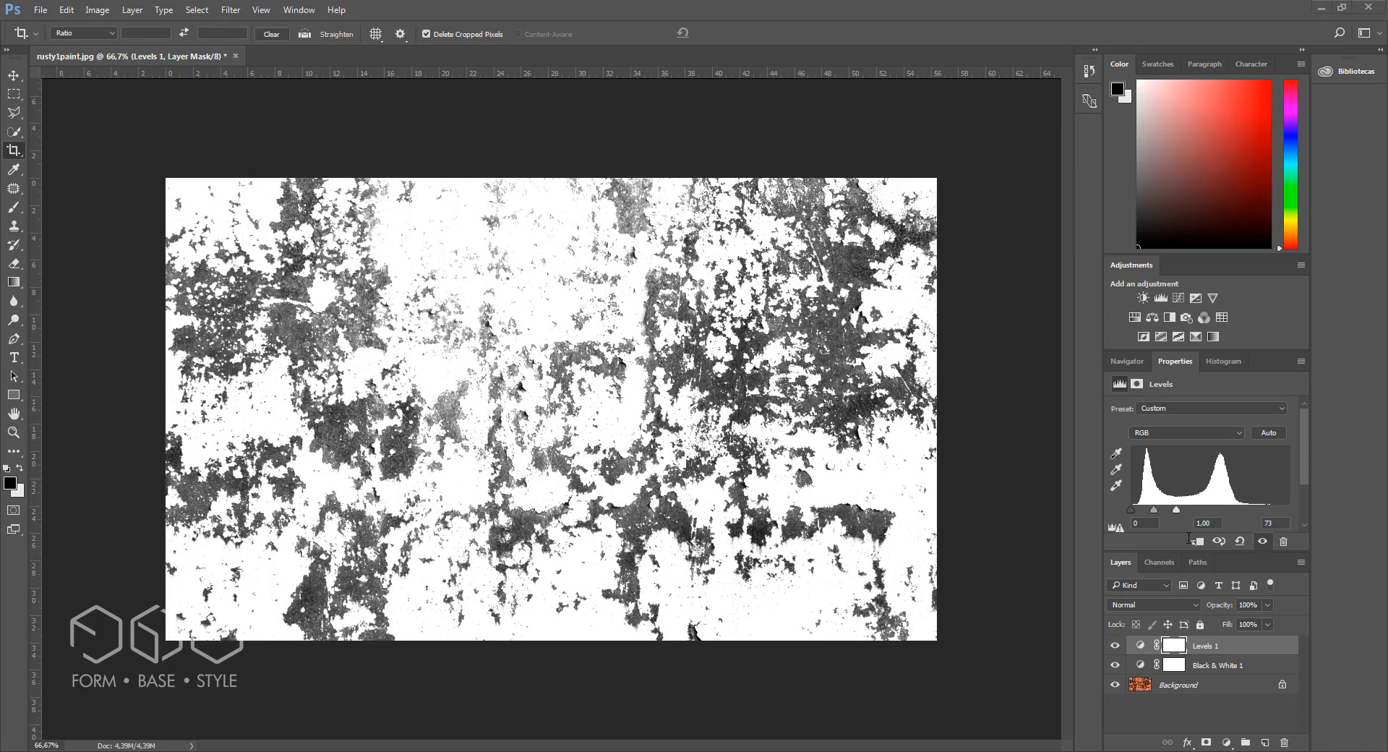
{"action": "left_click_drag", "start_coordinate": [1177, 511], "coordinate": [1239, 510]}
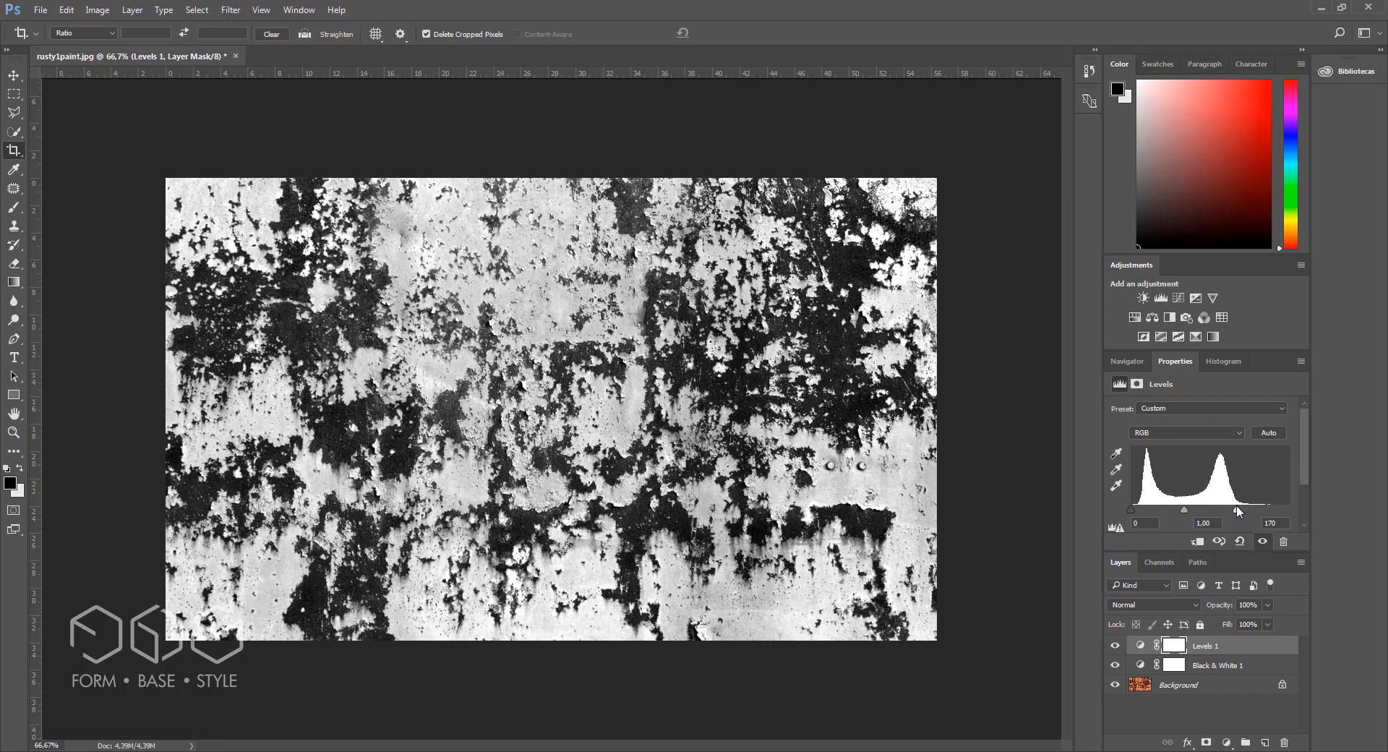
Step: Save the brightened texture as a JPEG copy named "rusty1paint RFLE" in the TEXTURAS folder
{"action": "left_click", "coordinate": [40, 10]}
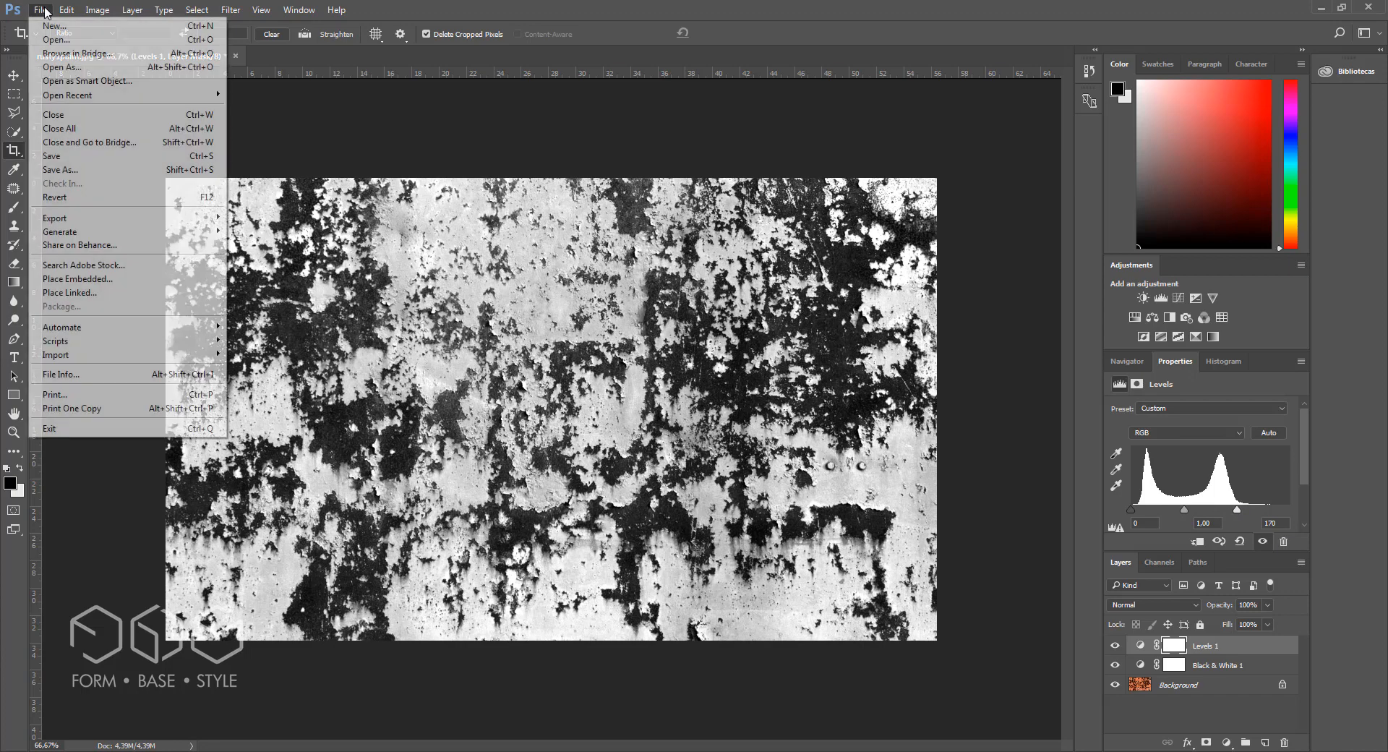
{"action": "left_click", "coordinate": [72, 169]}
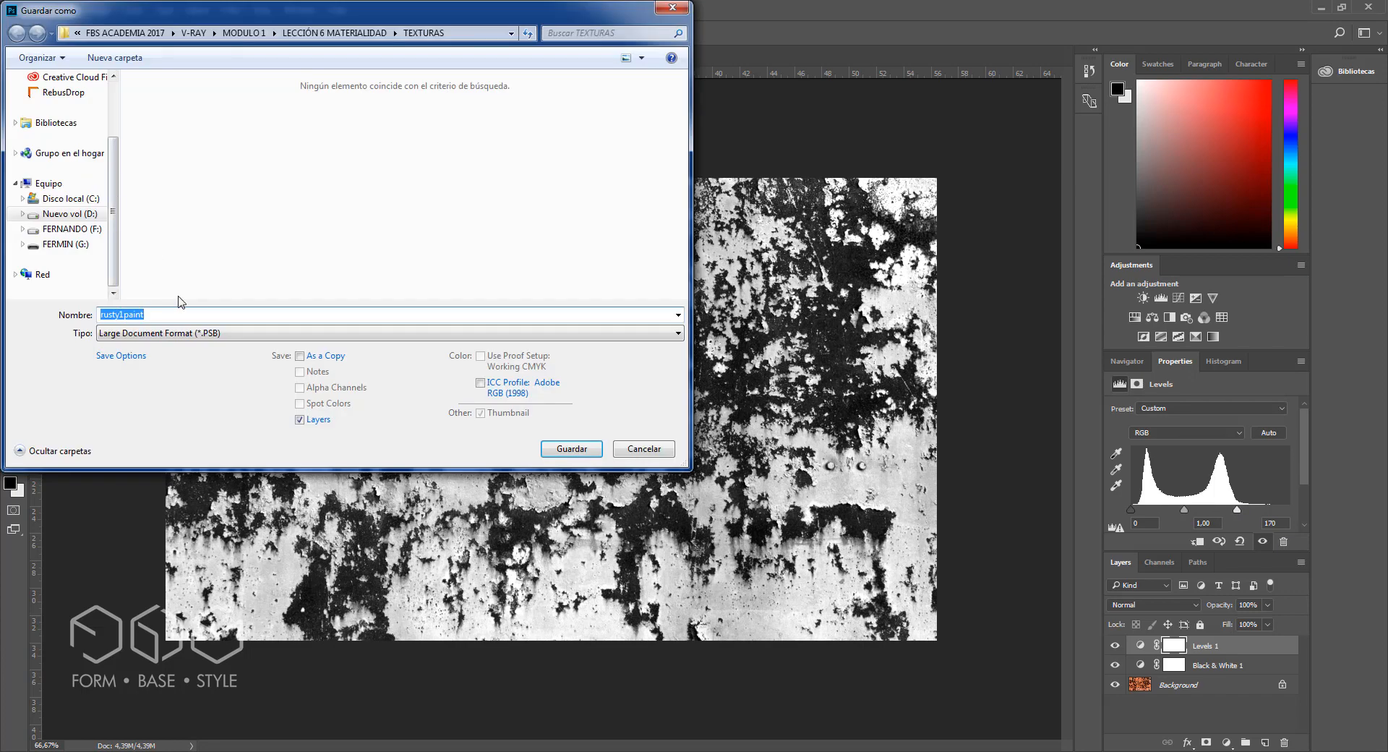
{"action": "left_click", "coordinate": [182, 333]}
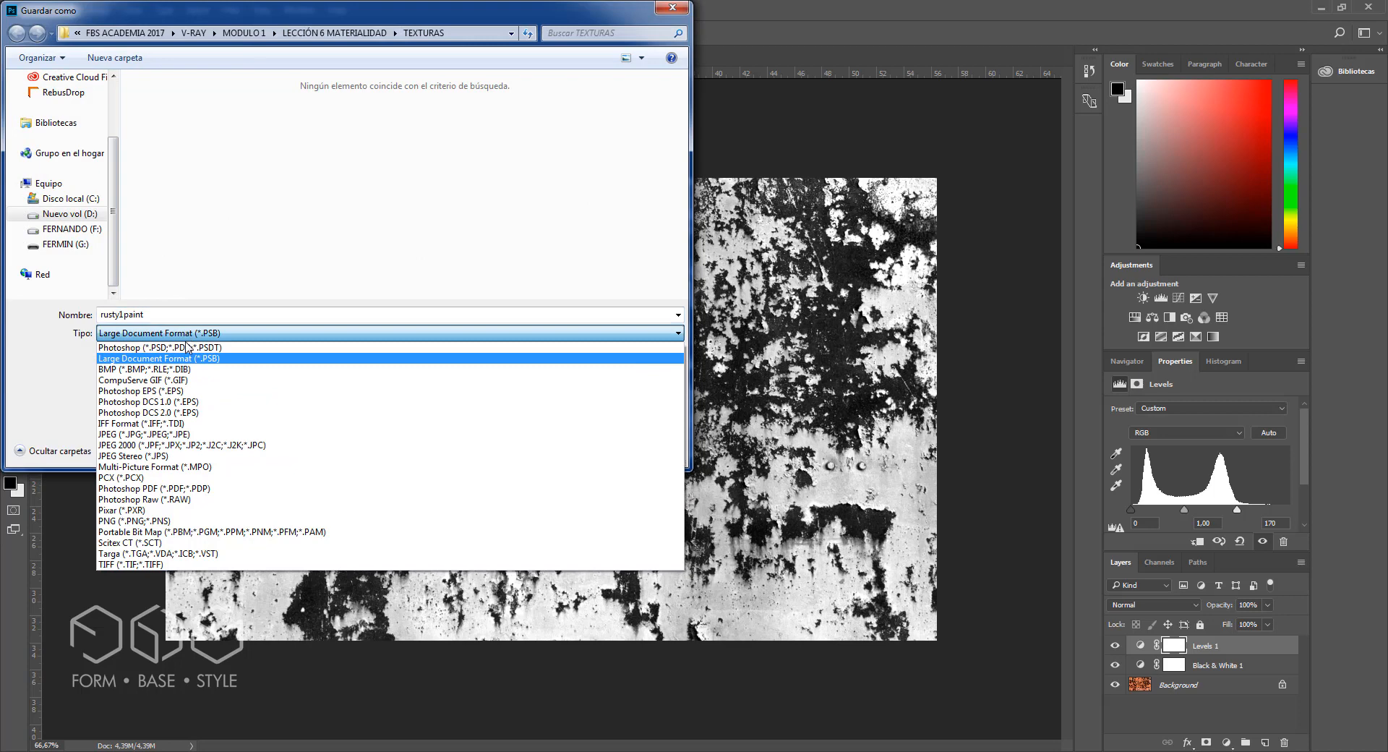
{"action": "left_click", "coordinate": [186, 434]}
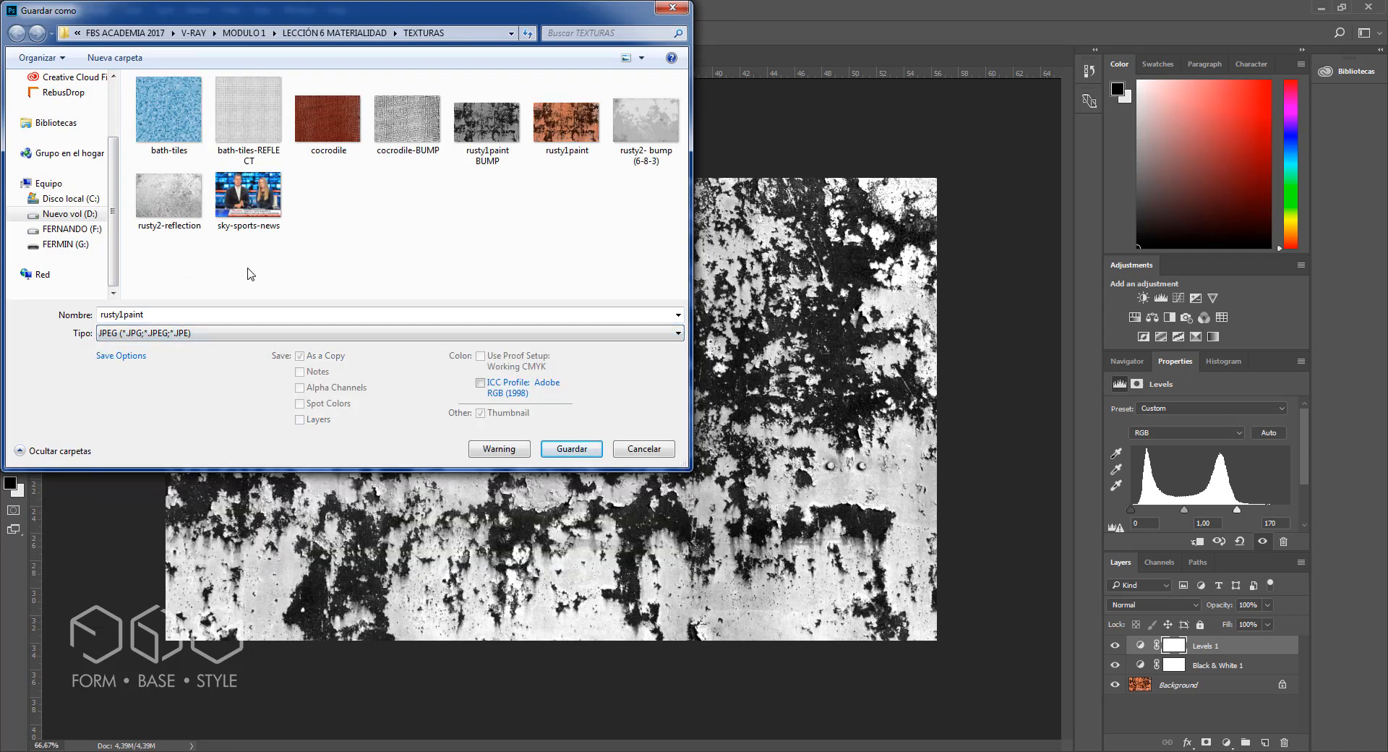
{"action": "left_click", "coordinate": [487, 130]}
{"action": "left_click", "coordinate": [226, 316]}
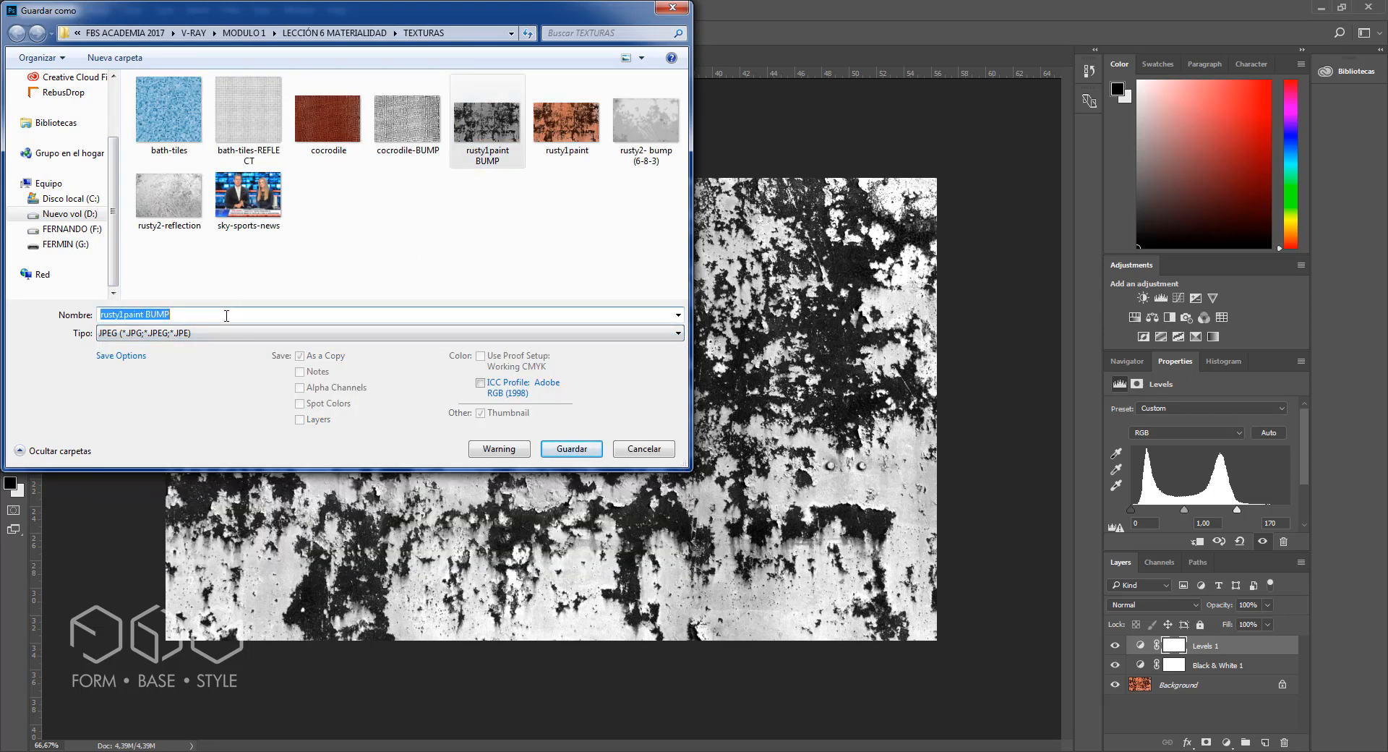
{"action": "double_click", "coordinate": [227, 314]}
{"action": "type", "text": "RE"}
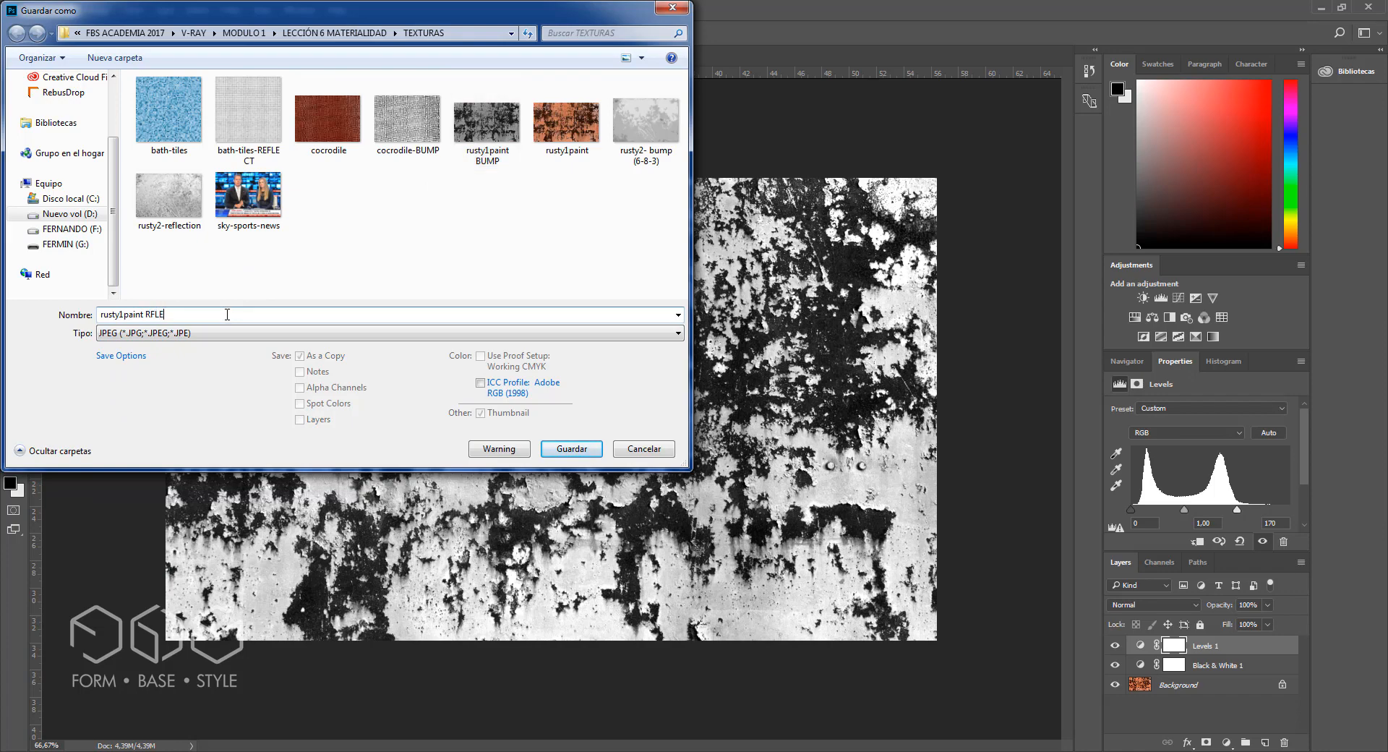
{"action": "key", "text": "Return"}
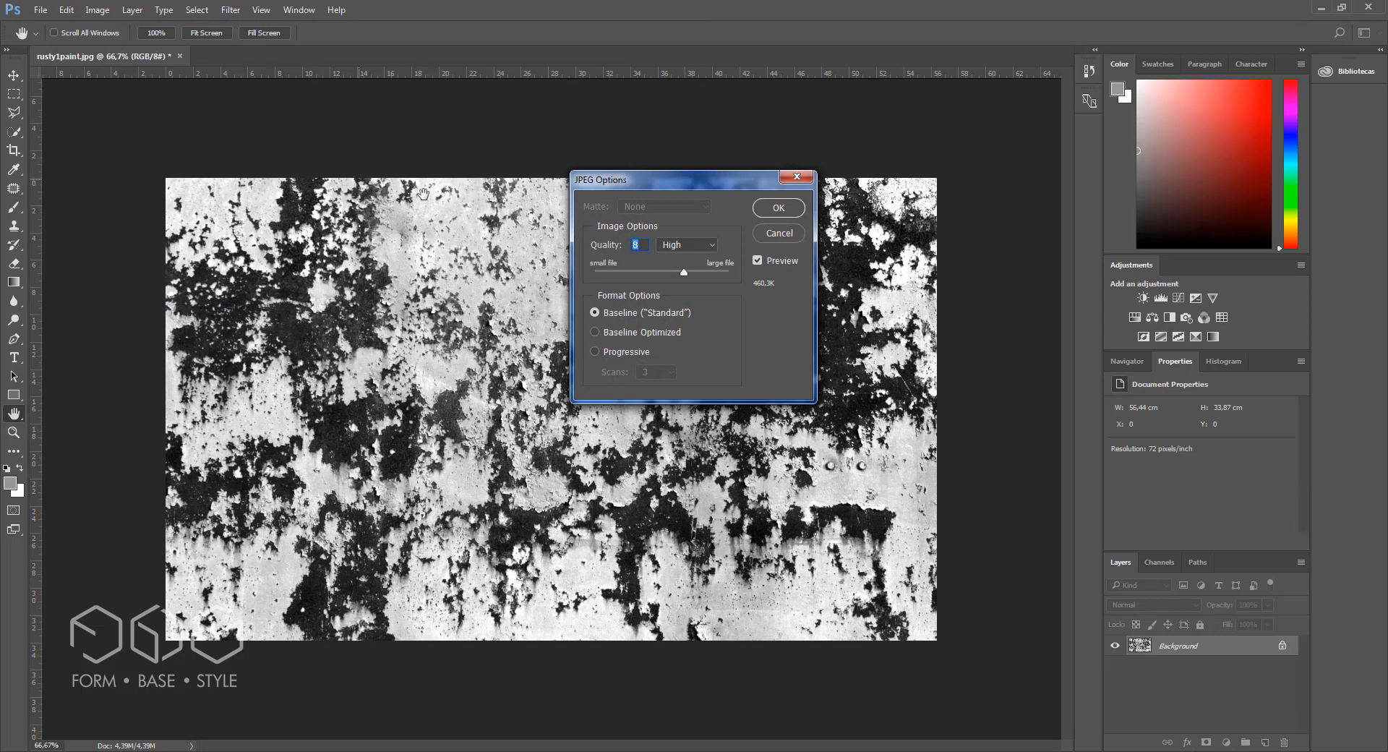
{"action": "left_click", "coordinate": [772, 214]}
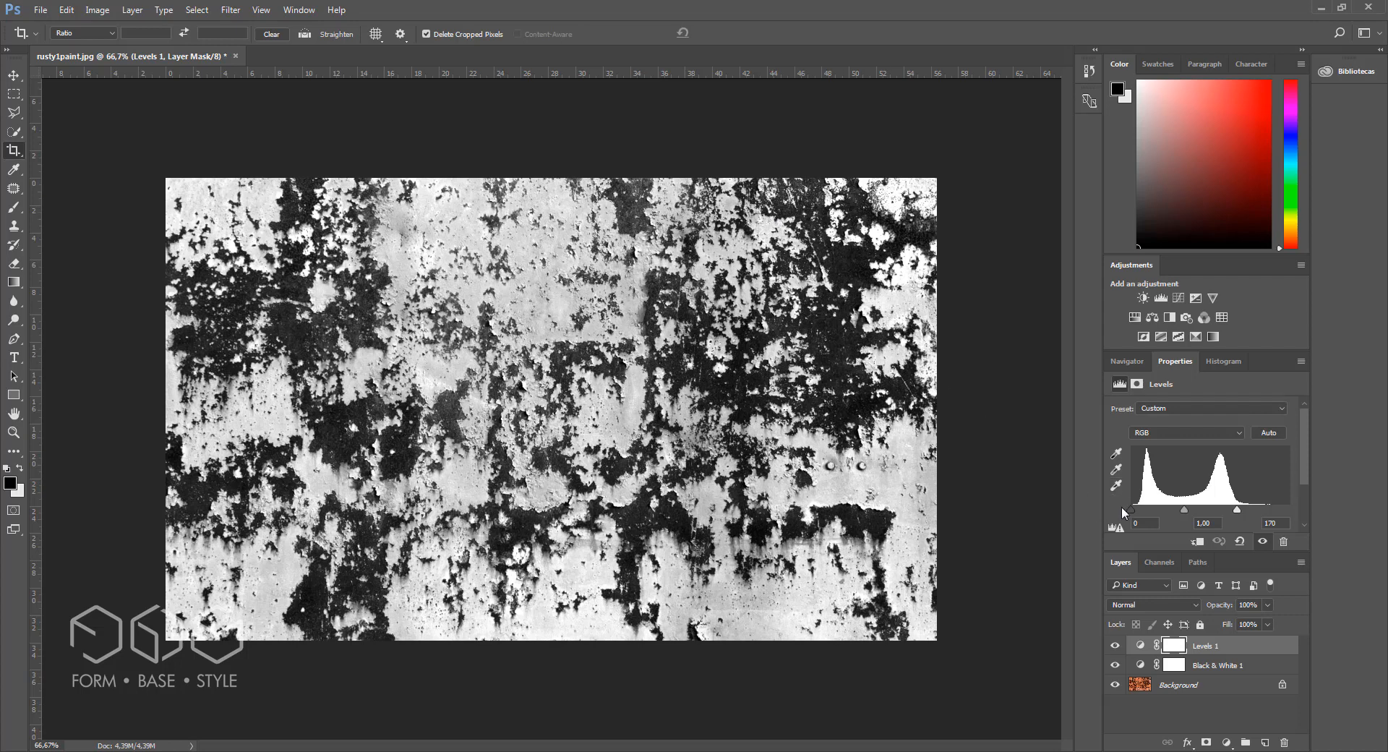
Step: Set the Levels inputs to 16 for black and 121 for white, and save a JPEG copy named "rusty1paint RFLE GL" at quality 12
{"action": "left_click_drag", "start_coordinate": [1135, 515], "coordinate": [1144, 515]}
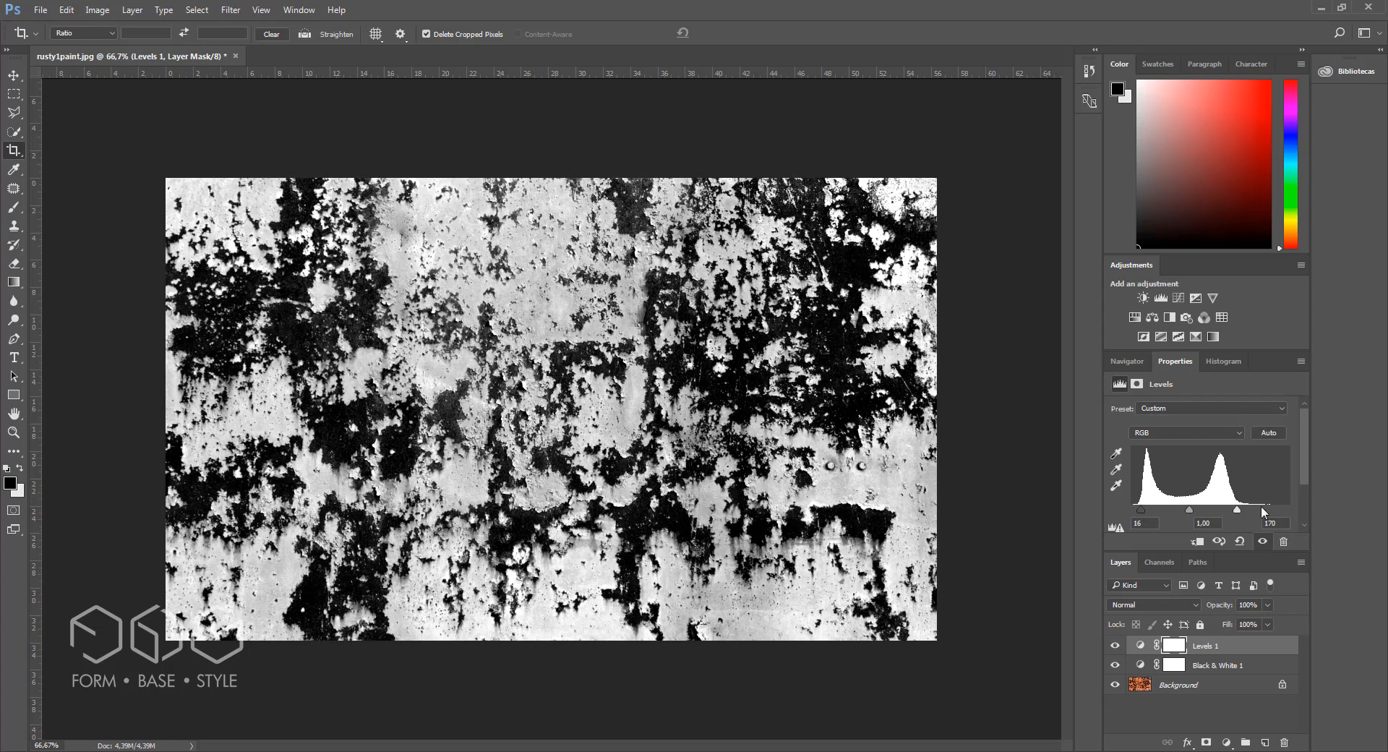
{"action": "left_click_drag", "start_coordinate": [1239, 510], "coordinate": [1205, 513]}
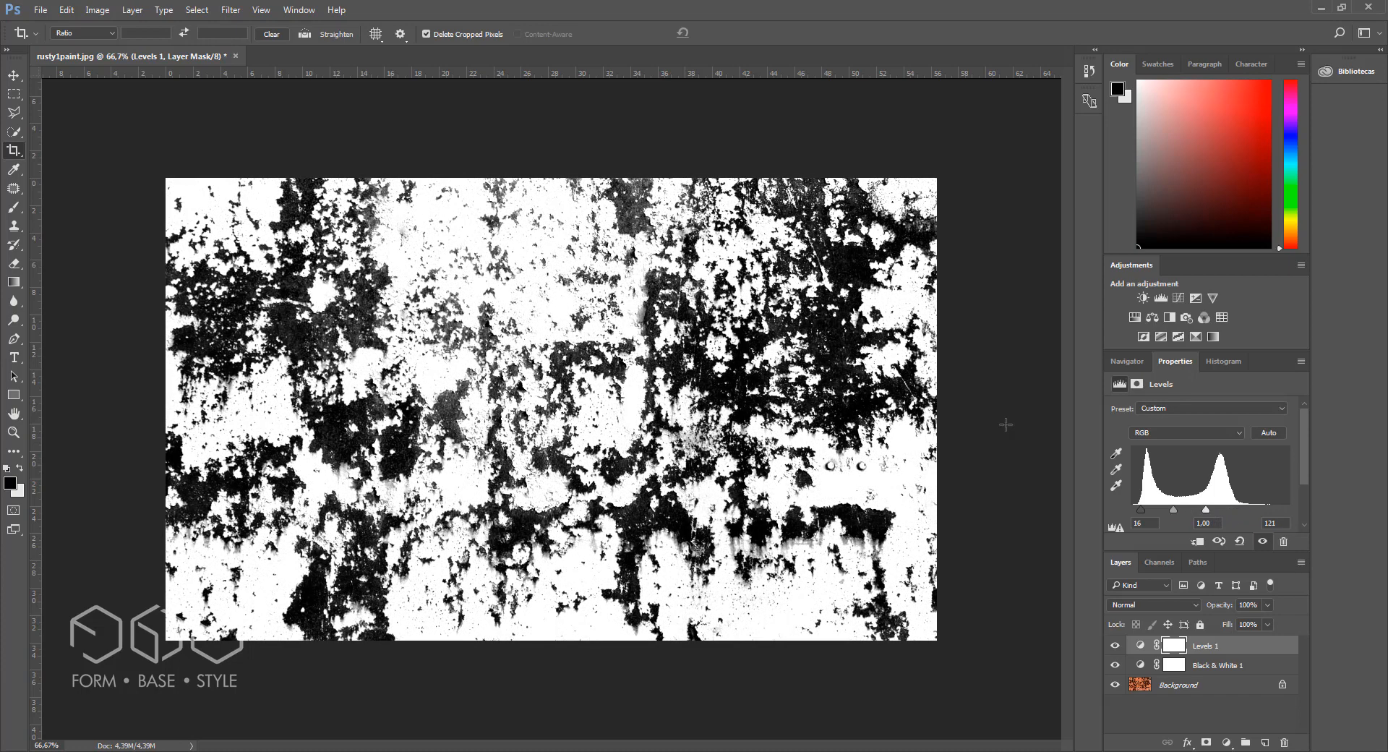
{"action": "left_click", "coordinate": [41, 10]}
{"action": "left_click", "coordinate": [60, 169]}
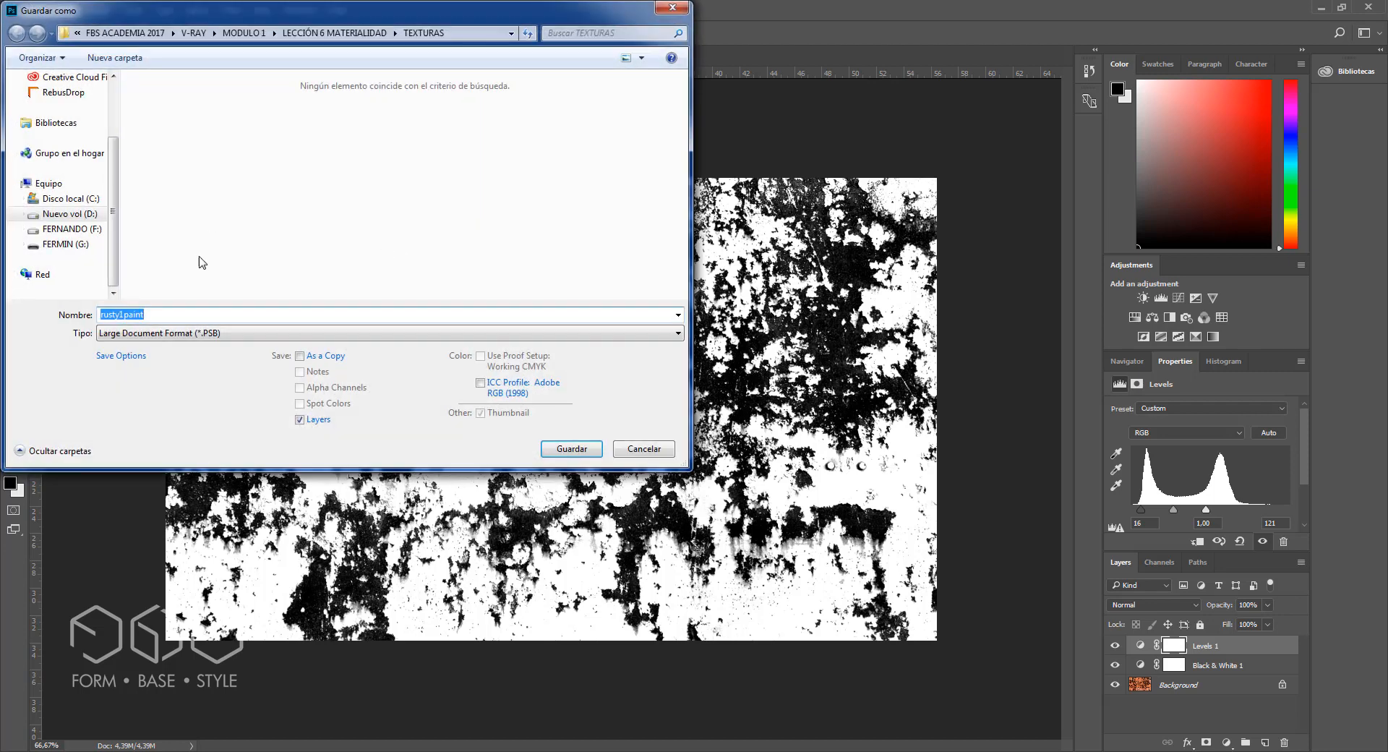
{"action": "left_click", "coordinate": [194, 337]}
{"action": "left_click", "coordinate": [195, 429]}
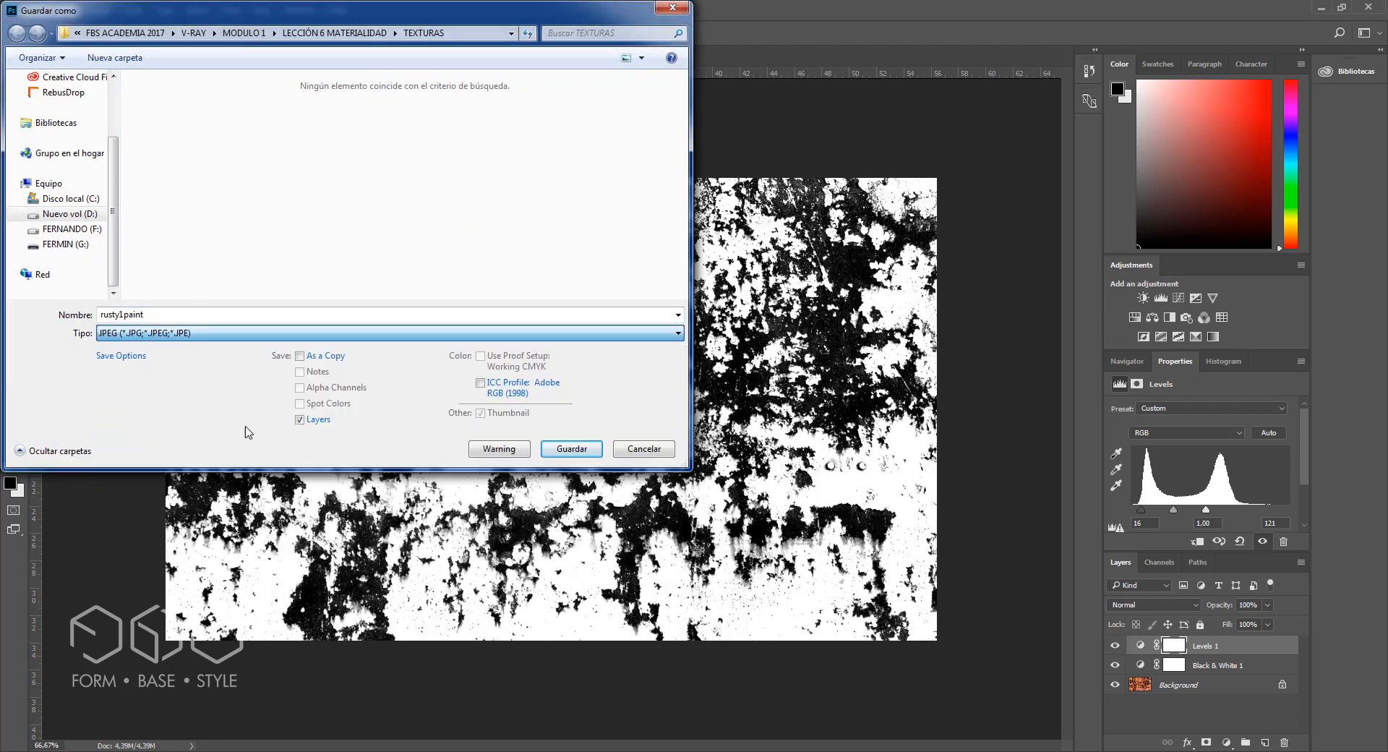
{"action": "left_click", "coordinate": [566, 123]}
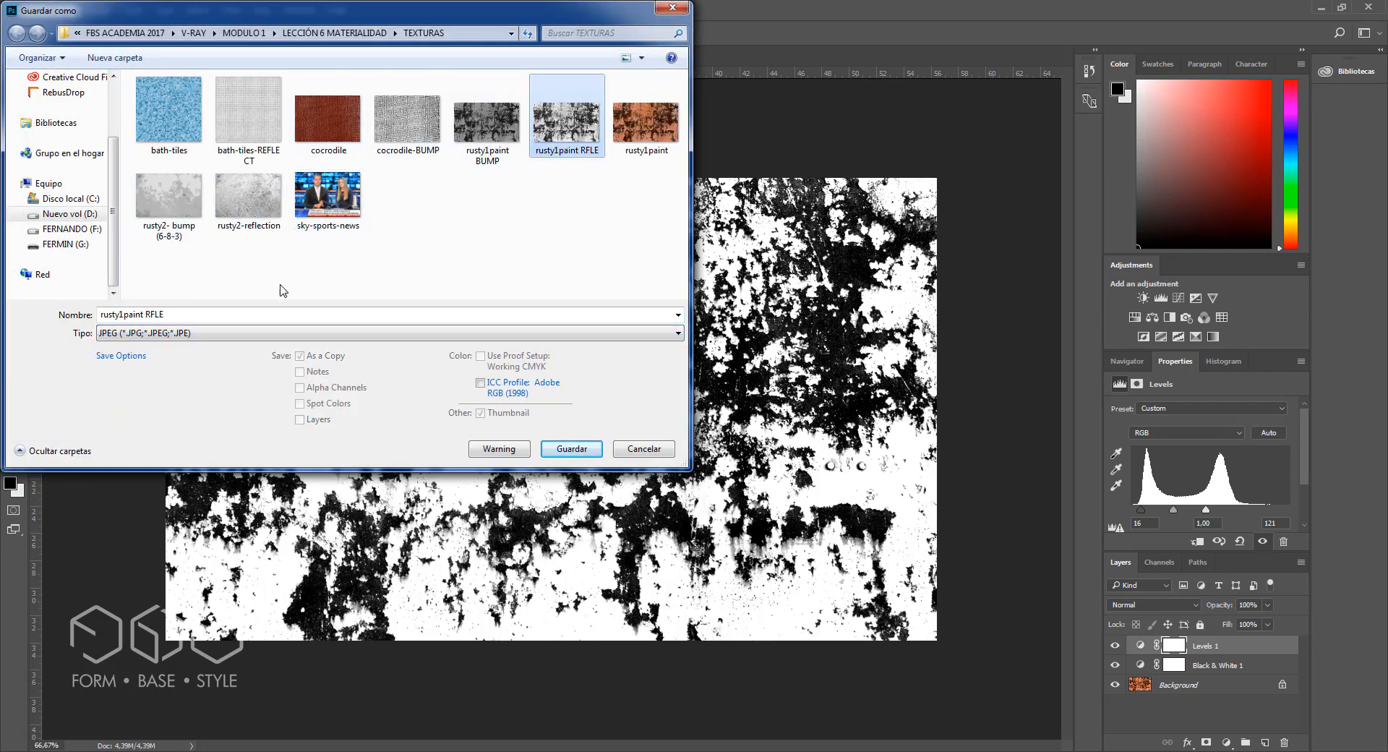
{"action": "left_click", "coordinate": [237, 313]}
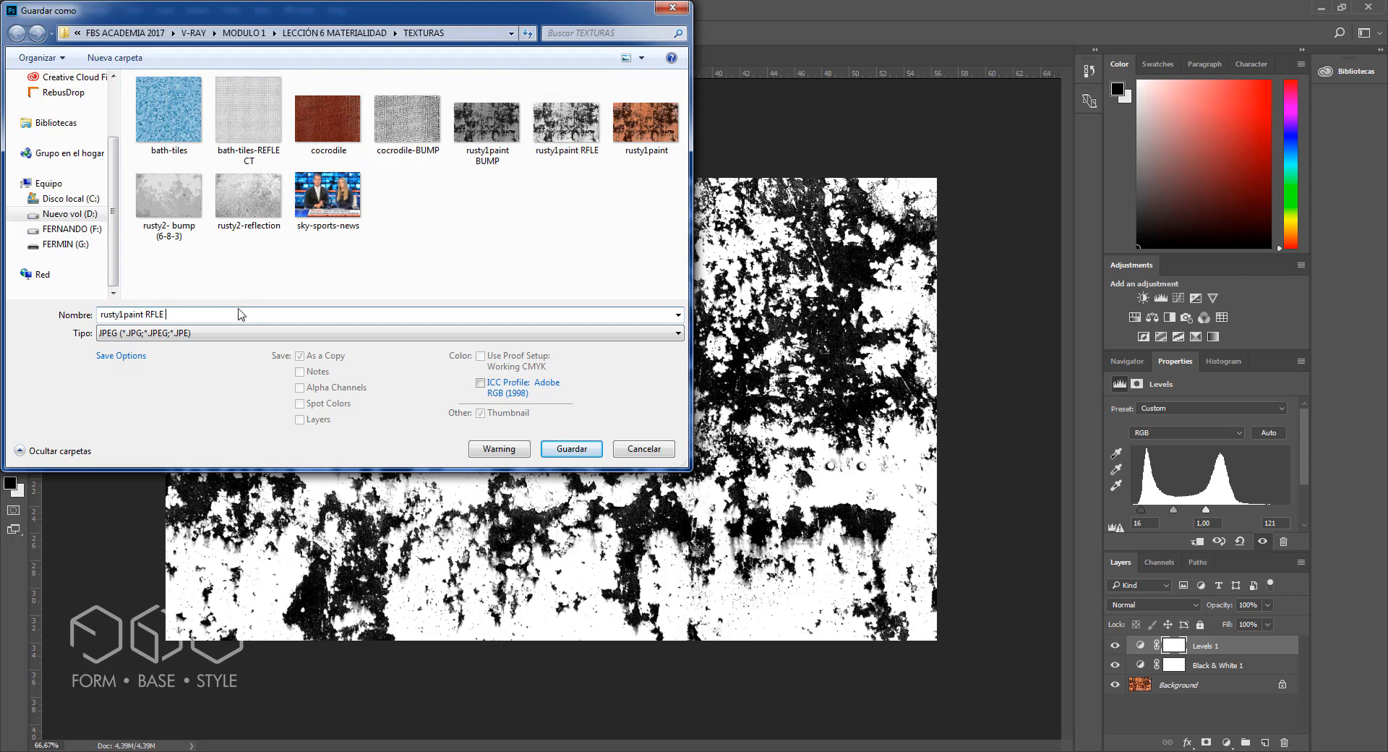
{"action": "key", "text": "Return"}
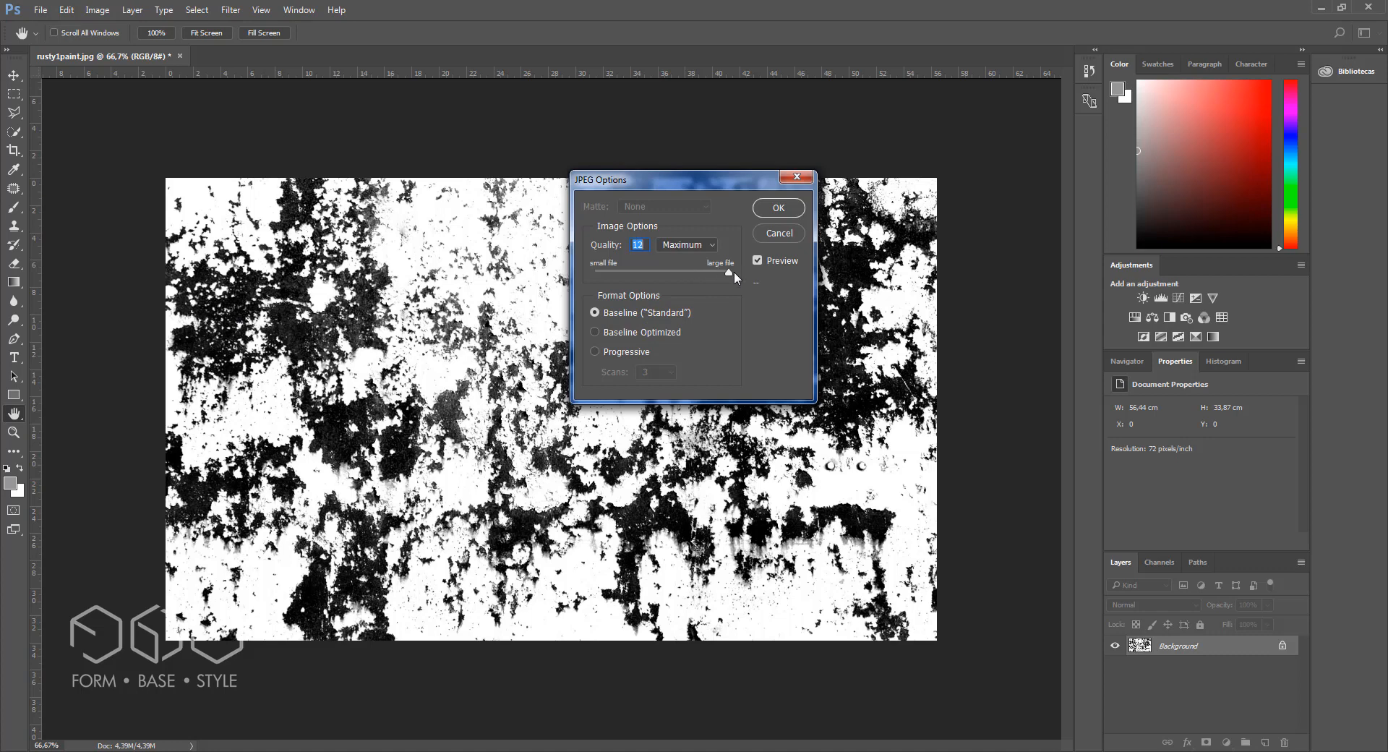
{"action": "left_click", "coordinate": [779, 208]}
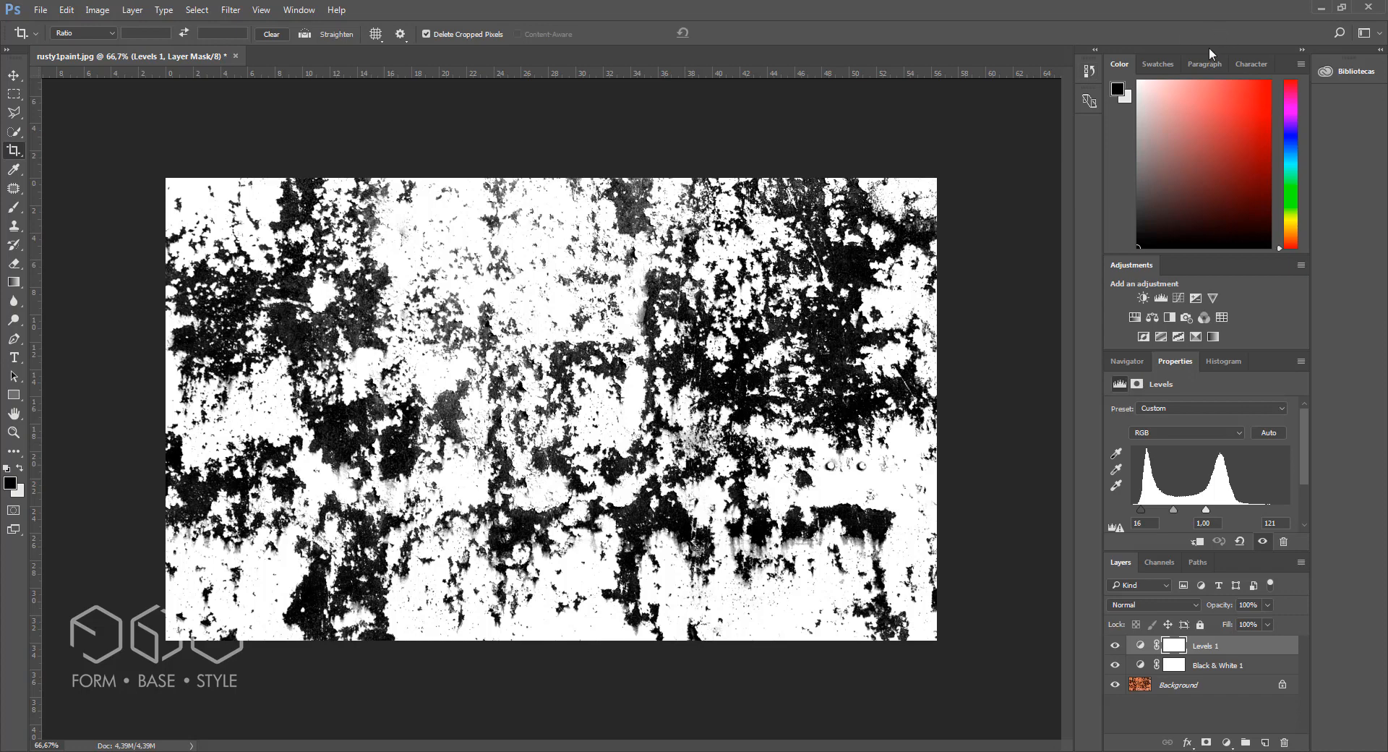
Step: Close Photoshop and compare the previews of the rusty1paint BUMP and rusty1paint RFLE GL textures in the TEXTURAS folder
{"action": "left_click", "coordinate": [1369, 7]}
{"action": "left_click", "coordinate": [694, 289]}
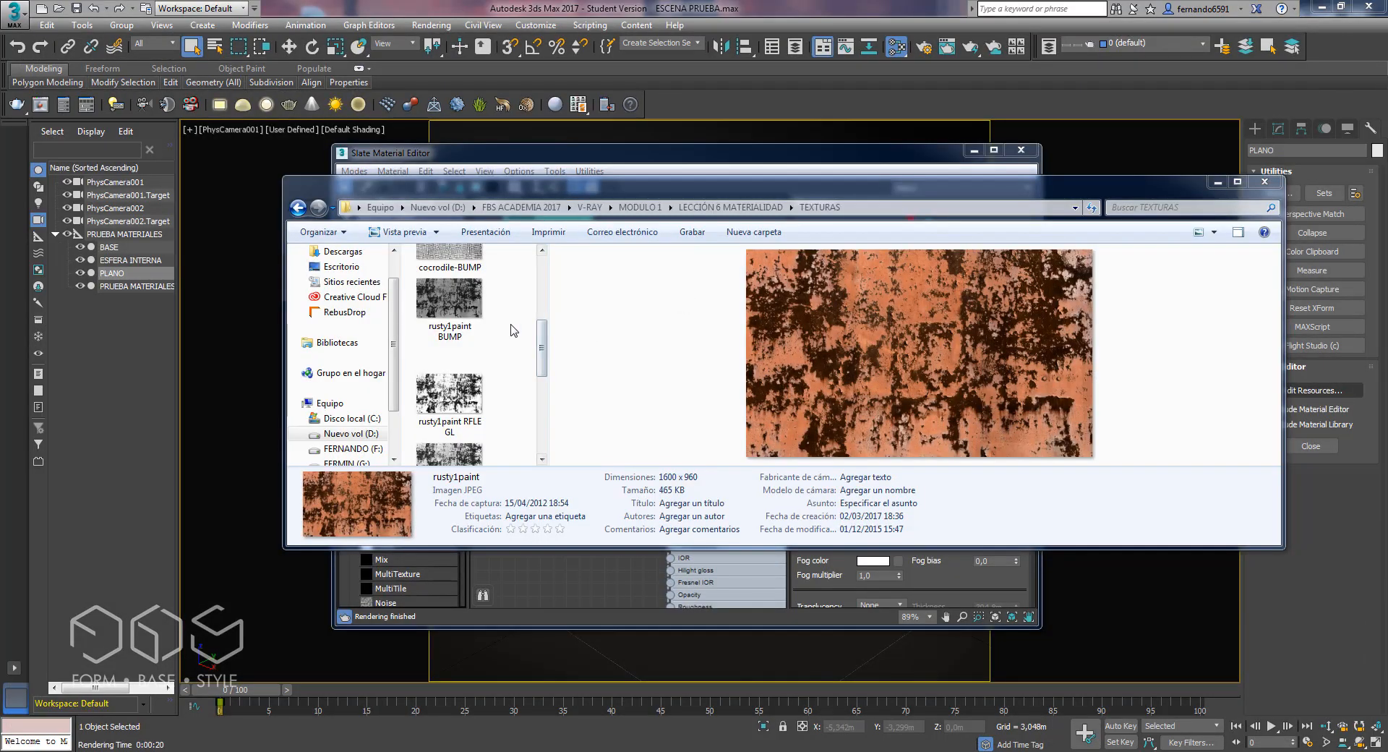
{"action": "left_click", "coordinate": [473, 398]}
{"action": "left_click", "coordinate": [465, 331]}
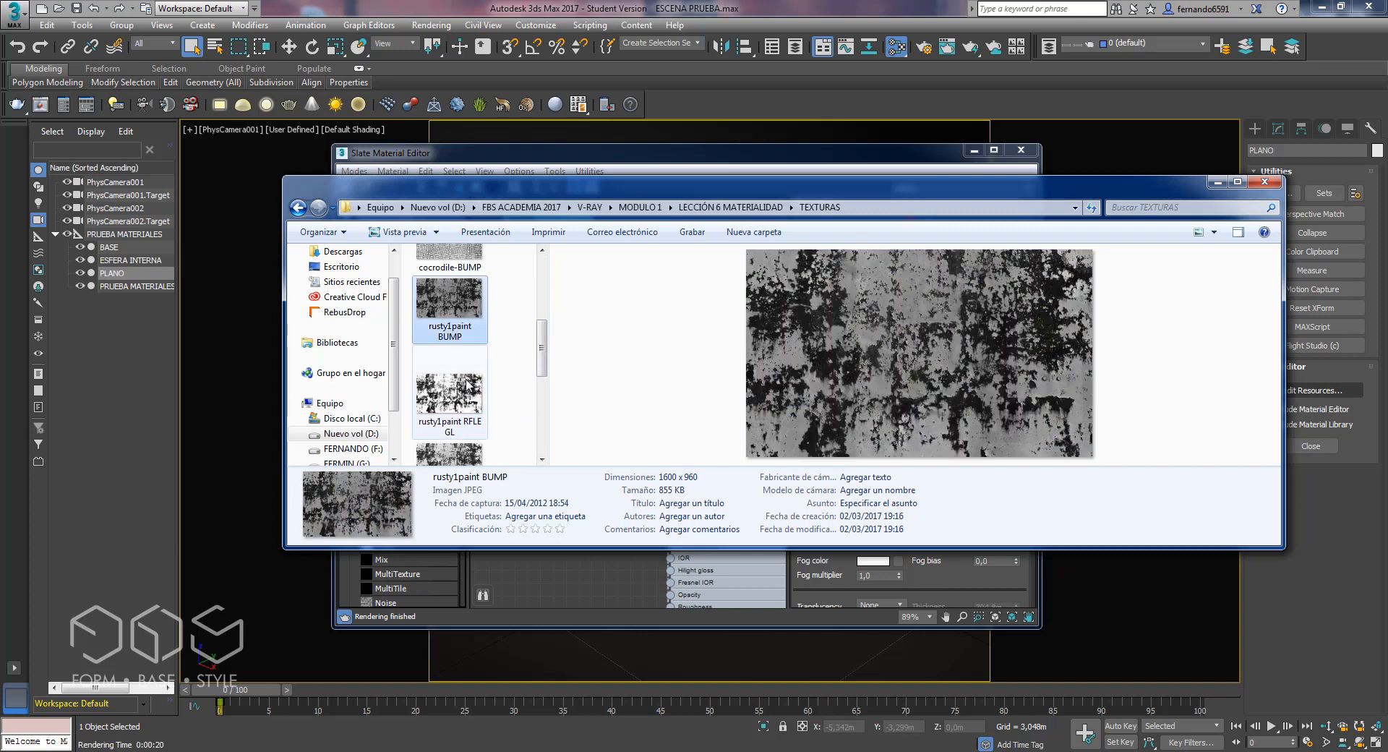
{"action": "left_click", "coordinate": [463, 394]}
{"action": "left_click", "coordinate": [468, 318]}
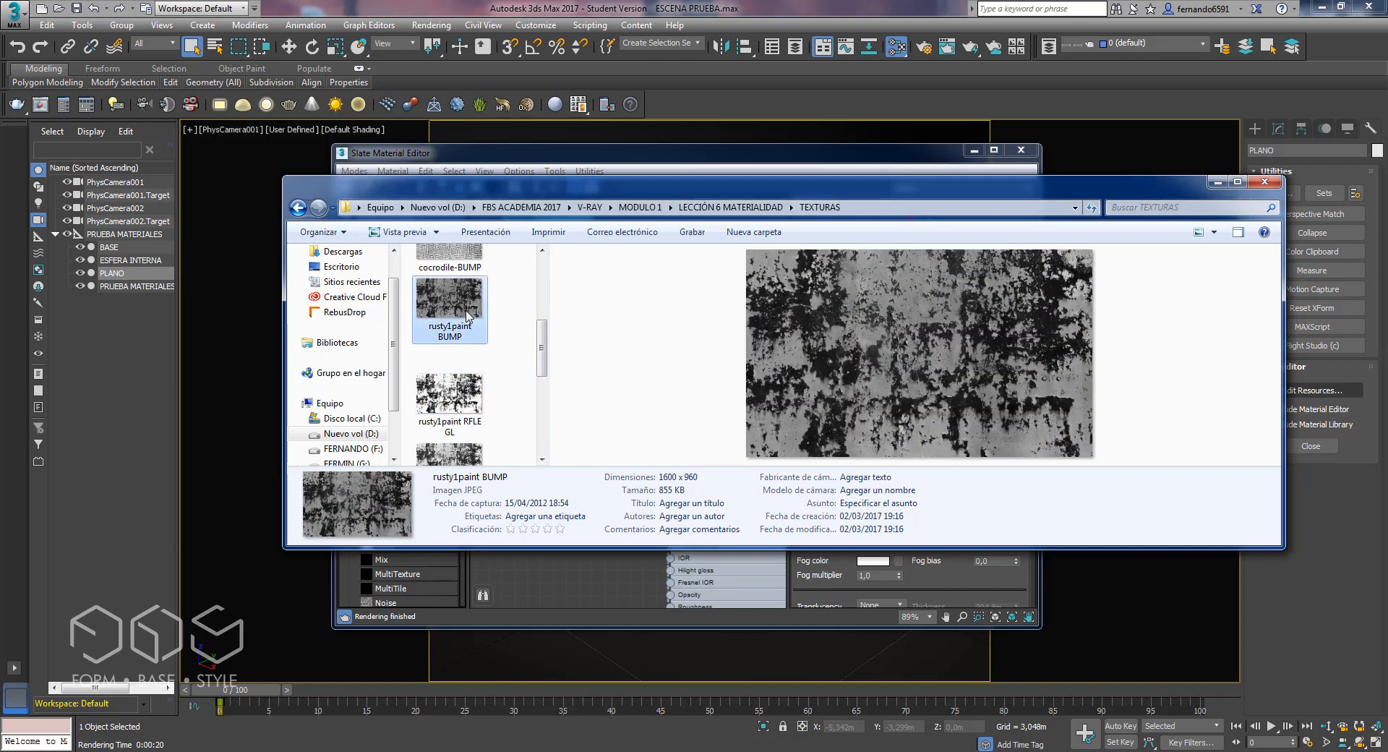
{"action": "left_click", "coordinate": [460, 394]}
{"action": "scroll", "coordinate": [473, 391], "scroll_direction": "down", "scroll_amount": 1}
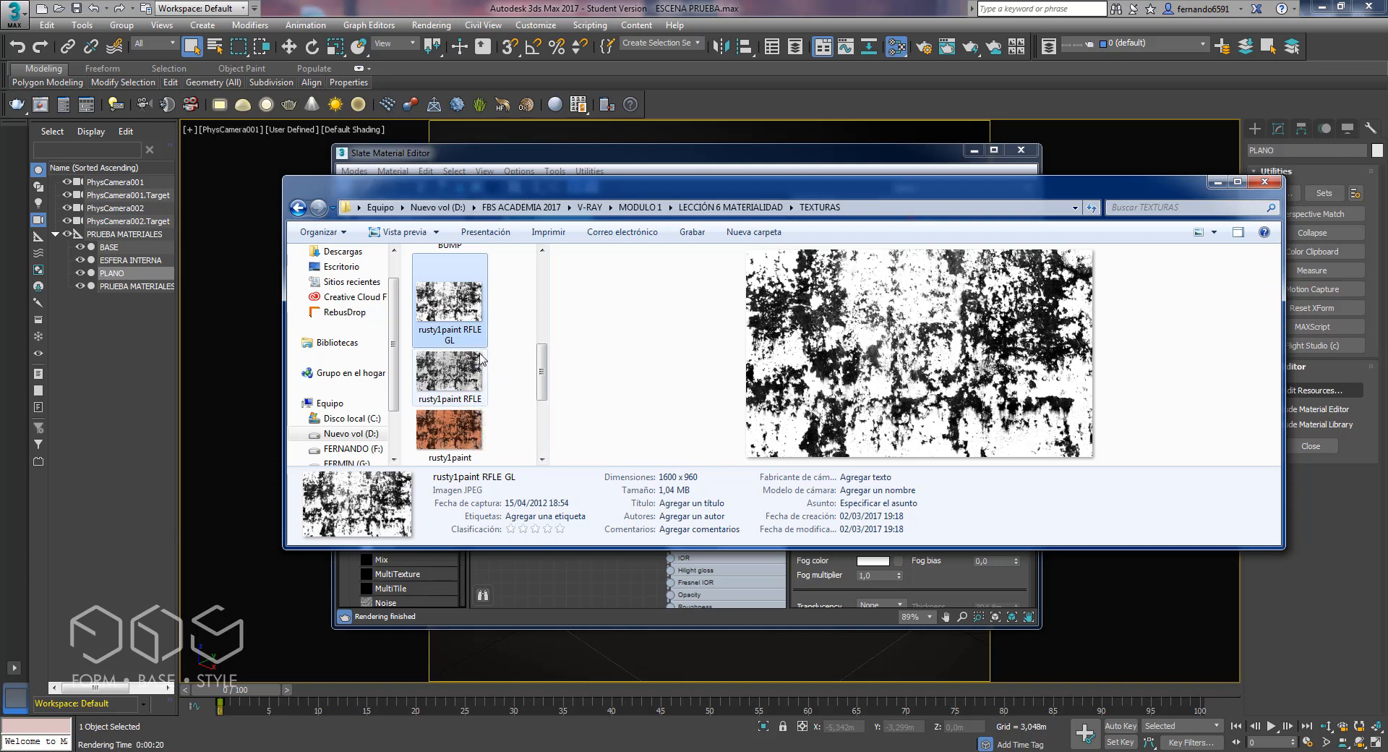
{"action": "scroll", "coordinate": [470, 307], "scroll_direction": "up", "scroll_amount": 1}
Step: Bring rusty1paint BUMP, rusty1paint RFLE GL and rusty1paint RFLE from the TEXTURAS folder into the Slate Material Editor as bitmap nodes
{"action": "left_click", "coordinate": [464, 300]}
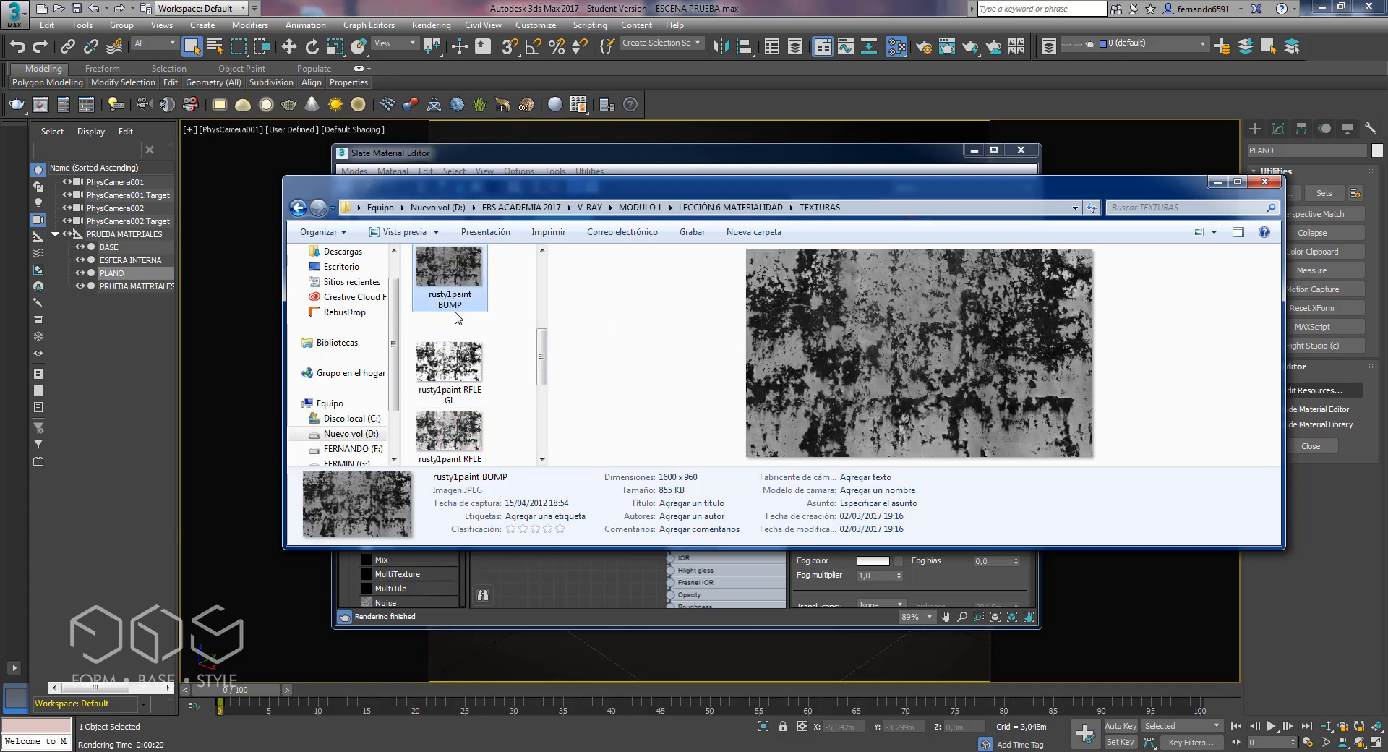
{"action": "left_click_drag", "start_coordinate": [464, 300], "coordinate": [575, 589]}
{"action": "scroll", "coordinate": [516, 436], "scroll_direction": "down", "scroll_amount": 1}
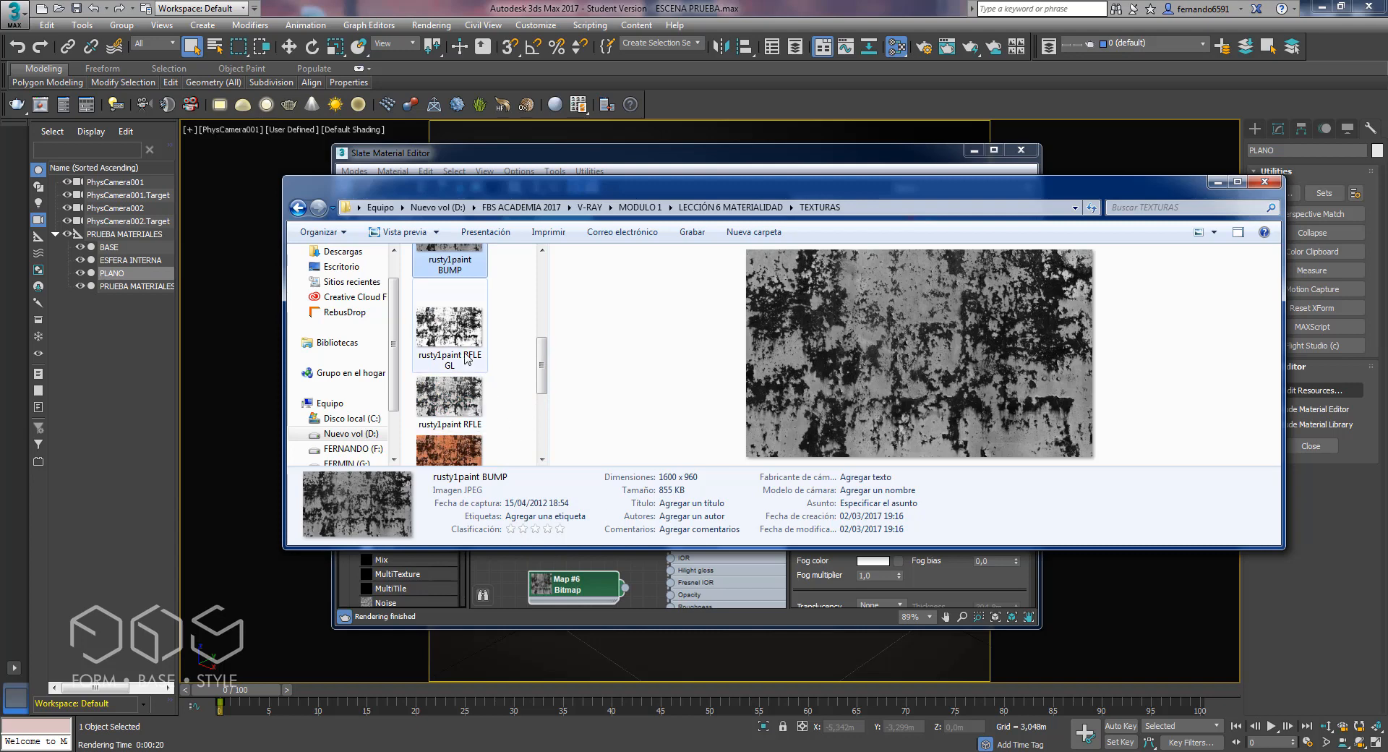
{"action": "left_click_drag", "start_coordinate": [450, 297], "coordinate": [516, 574]}
{"action": "left_click_drag", "start_coordinate": [449, 361], "coordinate": [600, 561]}
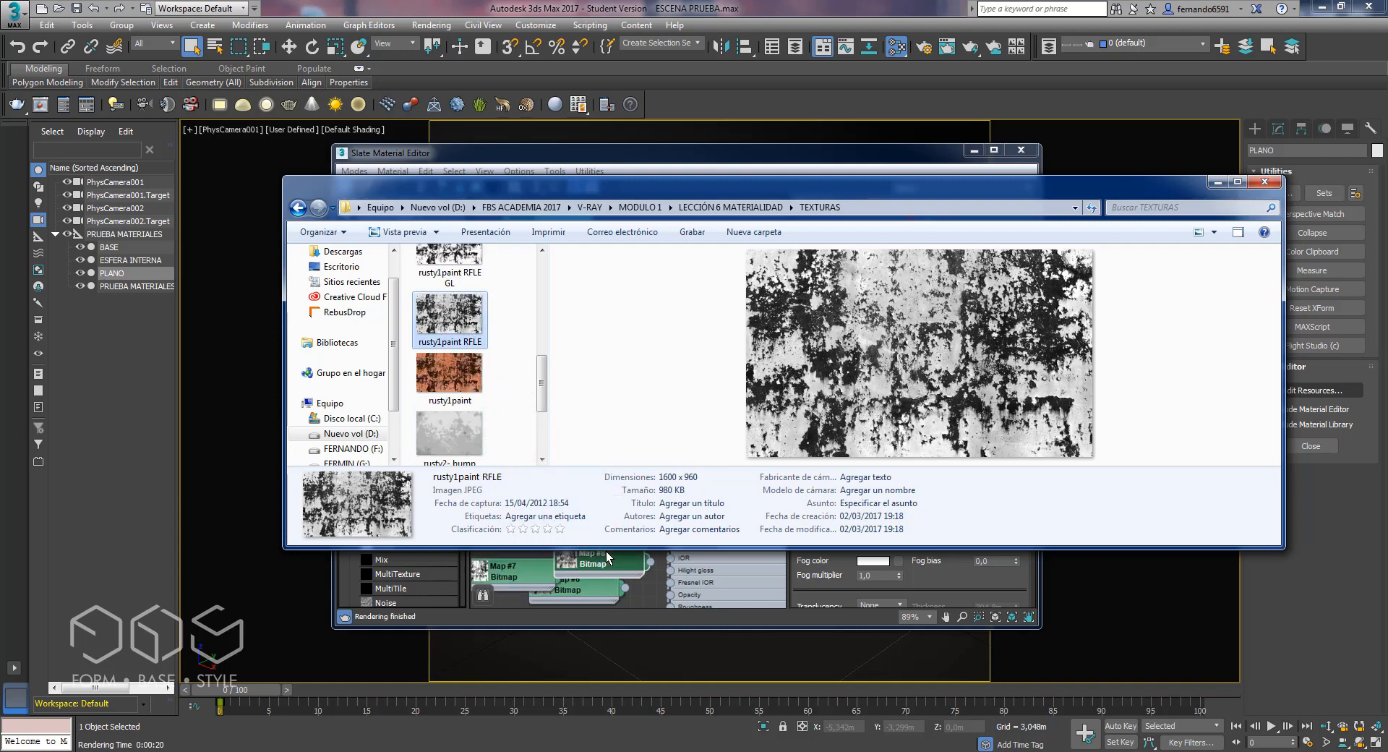
{"action": "left_click", "coordinate": [1217, 183]}
Step: Separate the overlapping Map #6, Map #7 and Map #8 bitmap nodes and place them beside Map #4 and Map #5
{"action": "middle_click_drag", "start_coordinate": [593, 473], "coordinate": [678, 396]}
{"action": "left_click", "coordinate": [593, 494]}
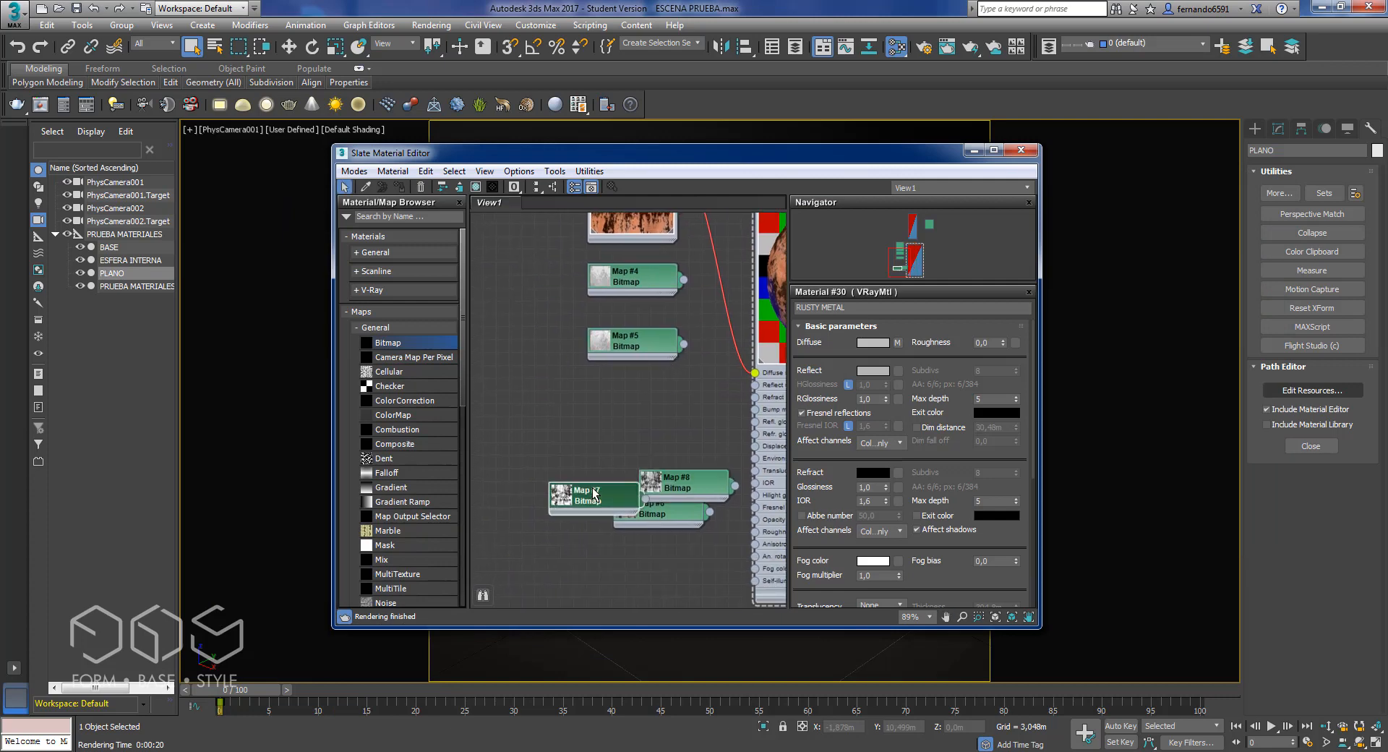
{"action": "left_click_drag", "start_coordinate": [593, 494], "coordinate": [542, 390]}
{"action": "left_click_drag", "start_coordinate": [662, 479], "coordinate": [615, 445]}
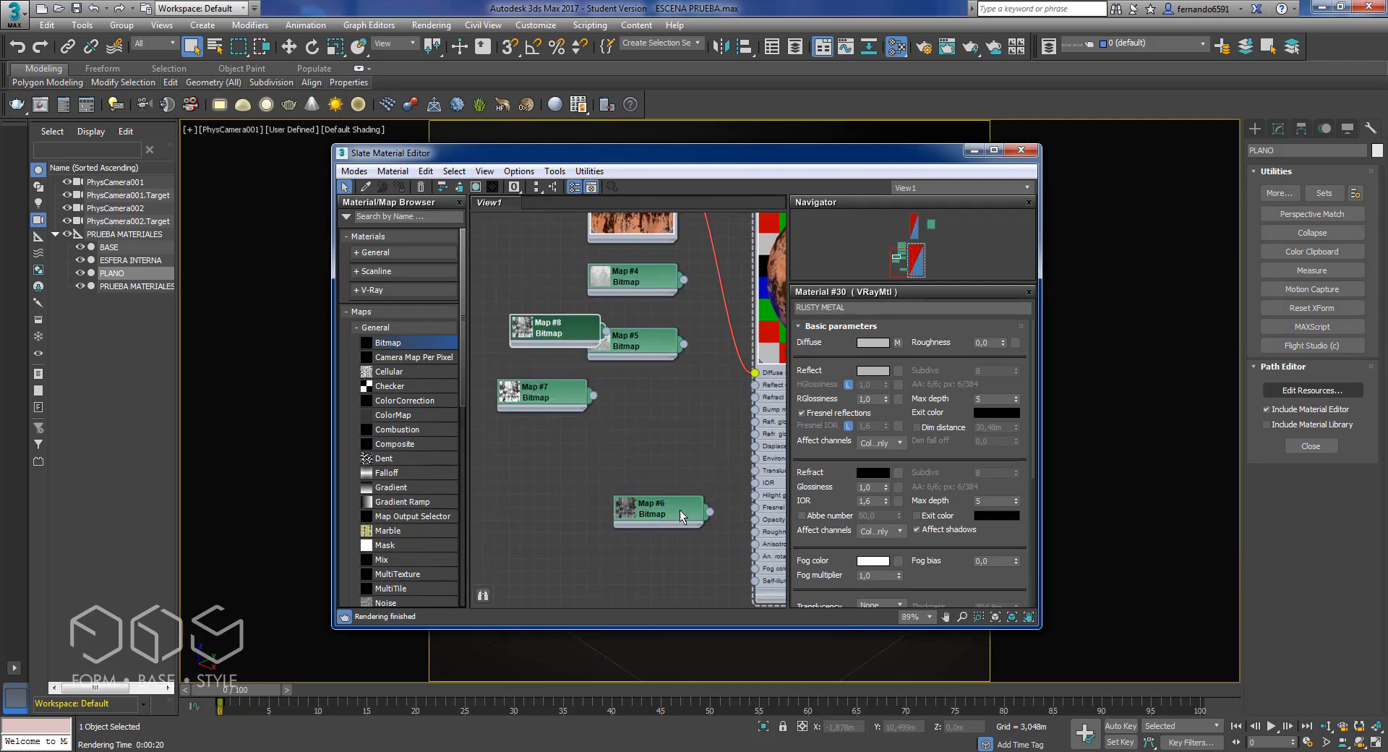
{"action": "left_click_drag", "start_coordinate": [680, 510], "coordinate": [589, 469]}
{"action": "middle_click_drag", "start_coordinate": [575, 434], "coordinate": [700, 436]}
{"action": "scroll", "coordinate": [669, 338], "scroll_direction": "up", "scroll_amount": 1}
{"action": "left_click_drag", "start_coordinate": [685, 333], "coordinate": [616, 295]}
{"action": "left_click_drag", "start_coordinate": [658, 399], "coordinate": [616, 358]}
{"action": "left_click_drag", "start_coordinate": [680, 488], "coordinate": [612, 425]}
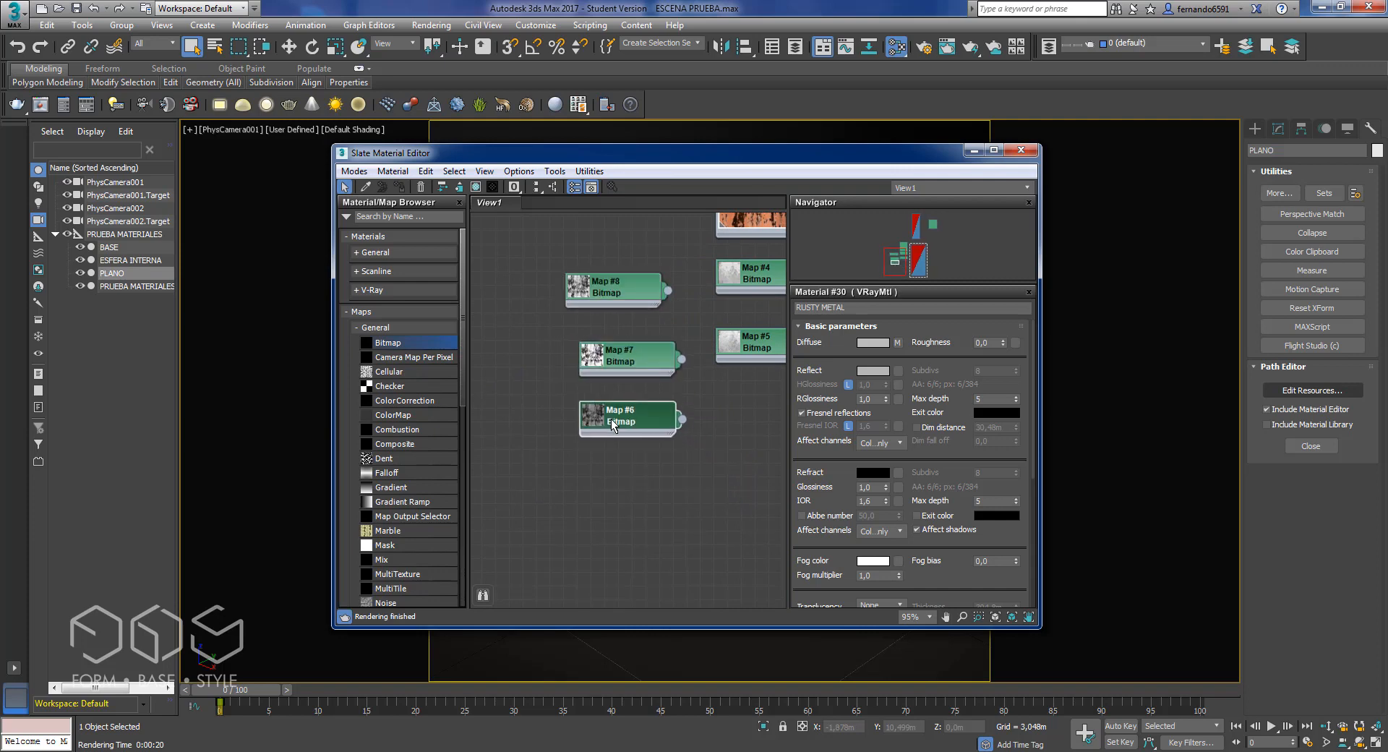
Step: Enlarge the Map #7 and Map #8 node previews to tell the two reflection textures apart, and collapse them again
{"action": "scroll", "coordinate": [611, 425], "scroll_direction": "up", "scroll_amount": 4}
{"action": "left_click", "coordinate": [561, 417]}
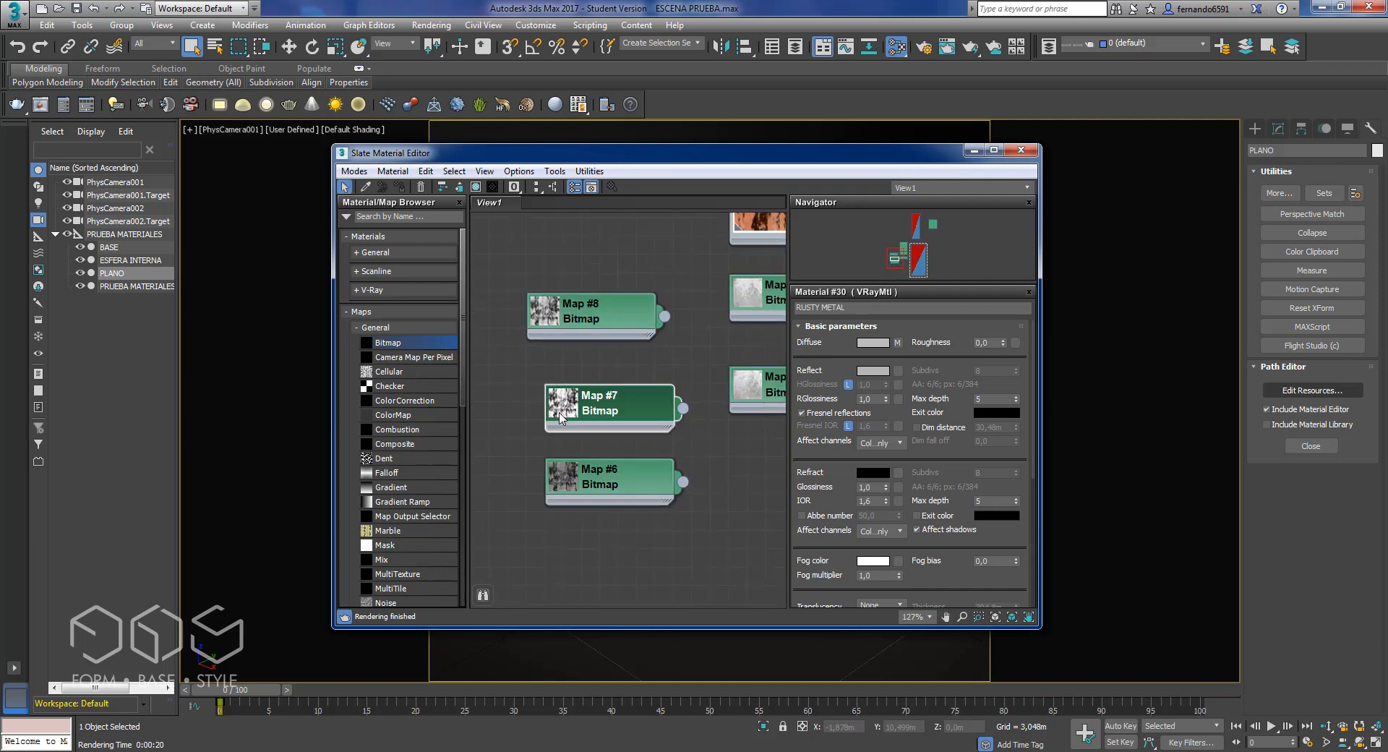
{"action": "double_click", "coordinate": [561, 417]}
{"action": "double_click", "coordinate": [538, 331]}
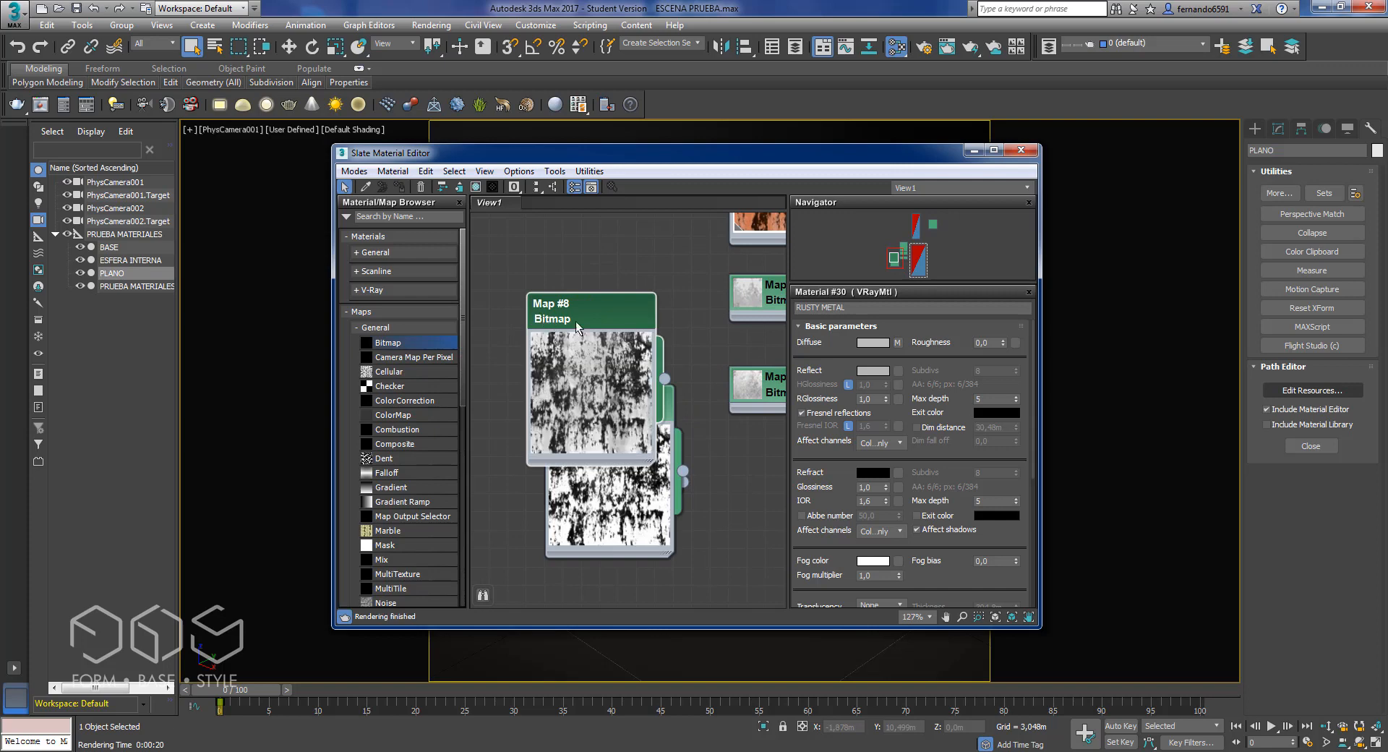
{"action": "left_click_drag", "start_coordinate": [576, 321], "coordinate": [623, 242]}
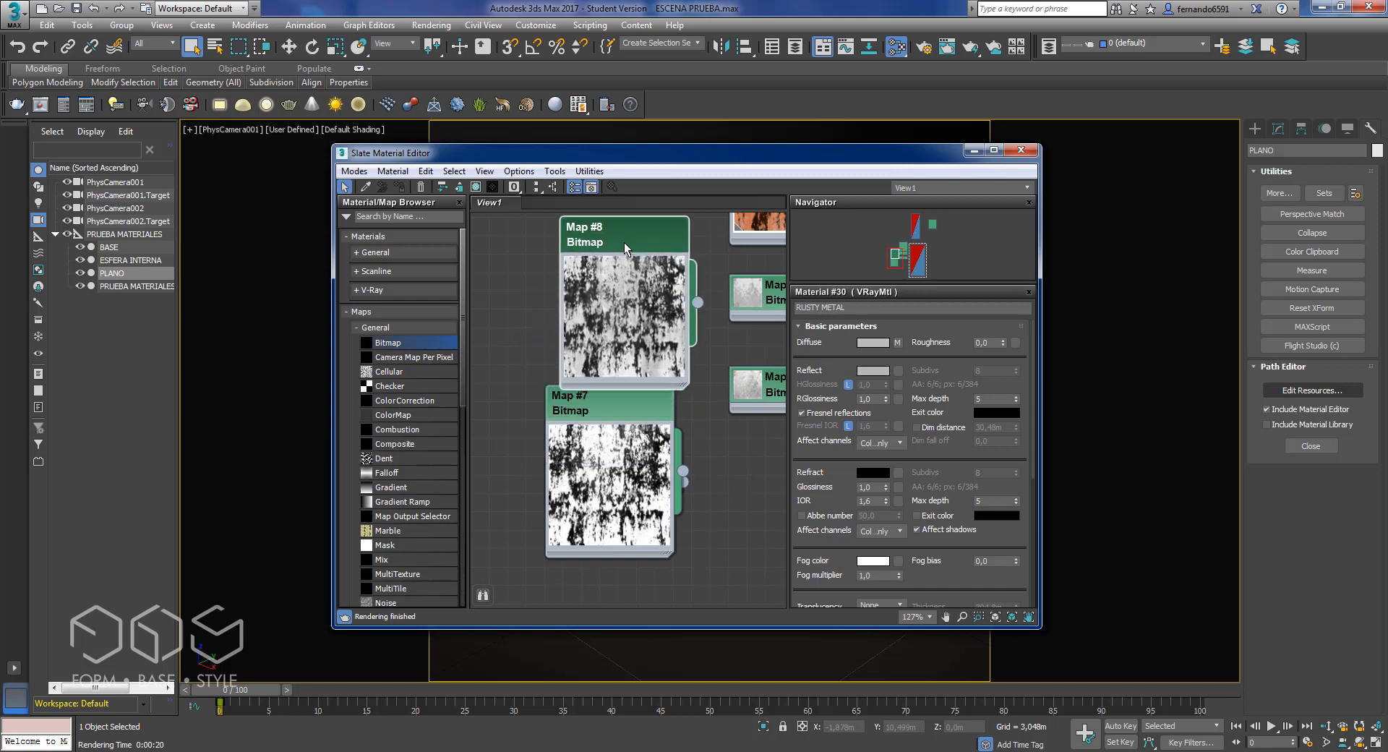
{"action": "double_click", "coordinate": [617, 444]}
{"action": "middle_click_drag", "start_coordinate": [609, 403], "coordinate": [602, 448]}
{"action": "double_click", "coordinate": [606, 340]}
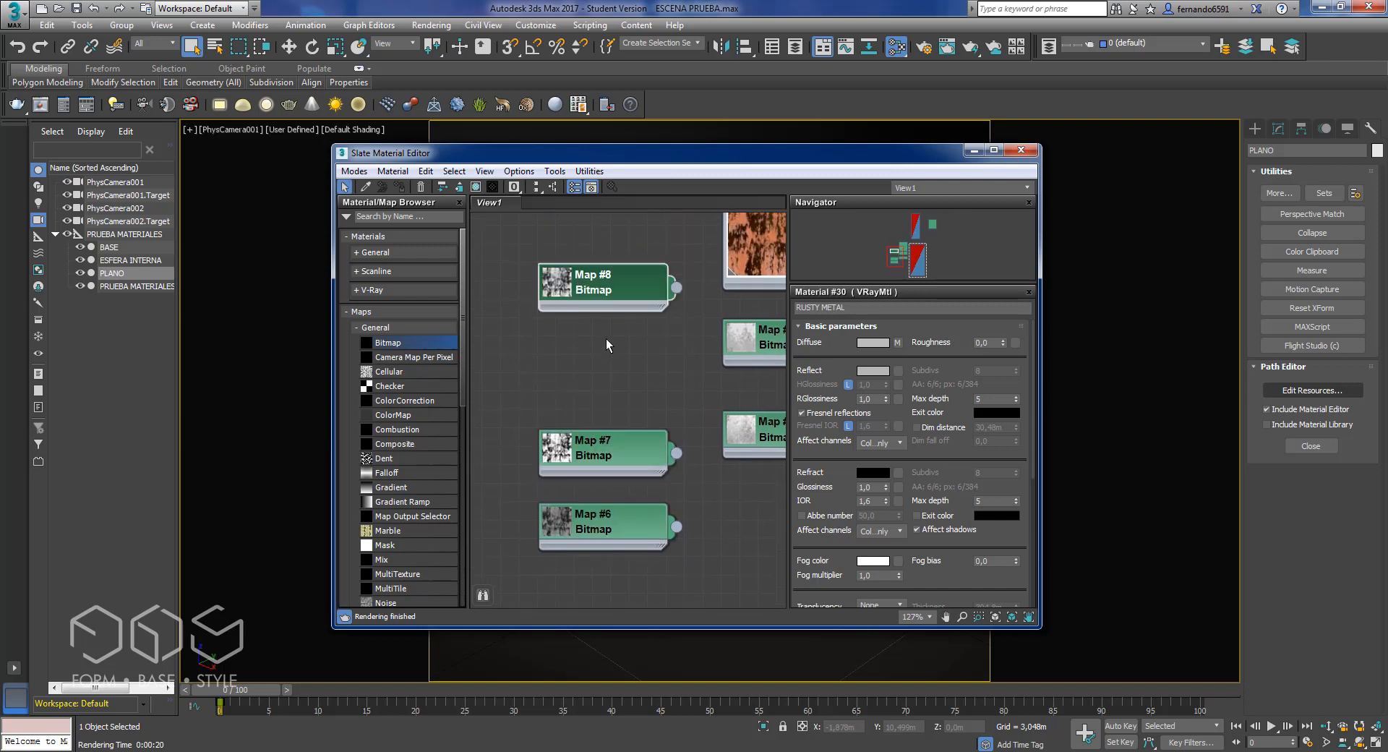
Step: Align the Map #8, Map #7 and Map #6 nodes in an evenly spaced column, in that order from the top
{"action": "middle_click_drag", "start_coordinate": [605, 337], "coordinate": [596, 372]}
{"action": "scroll", "coordinate": [596, 377], "scroll_direction": "down", "scroll_amount": 2}
{"action": "left_click_drag", "start_coordinate": [594, 358], "coordinate": [593, 388]}
{"action": "left_click_drag", "start_coordinate": [592, 471], "coordinate": [592, 425]}
{"action": "left_click_drag", "start_coordinate": [604, 532], "coordinate": [604, 486]}
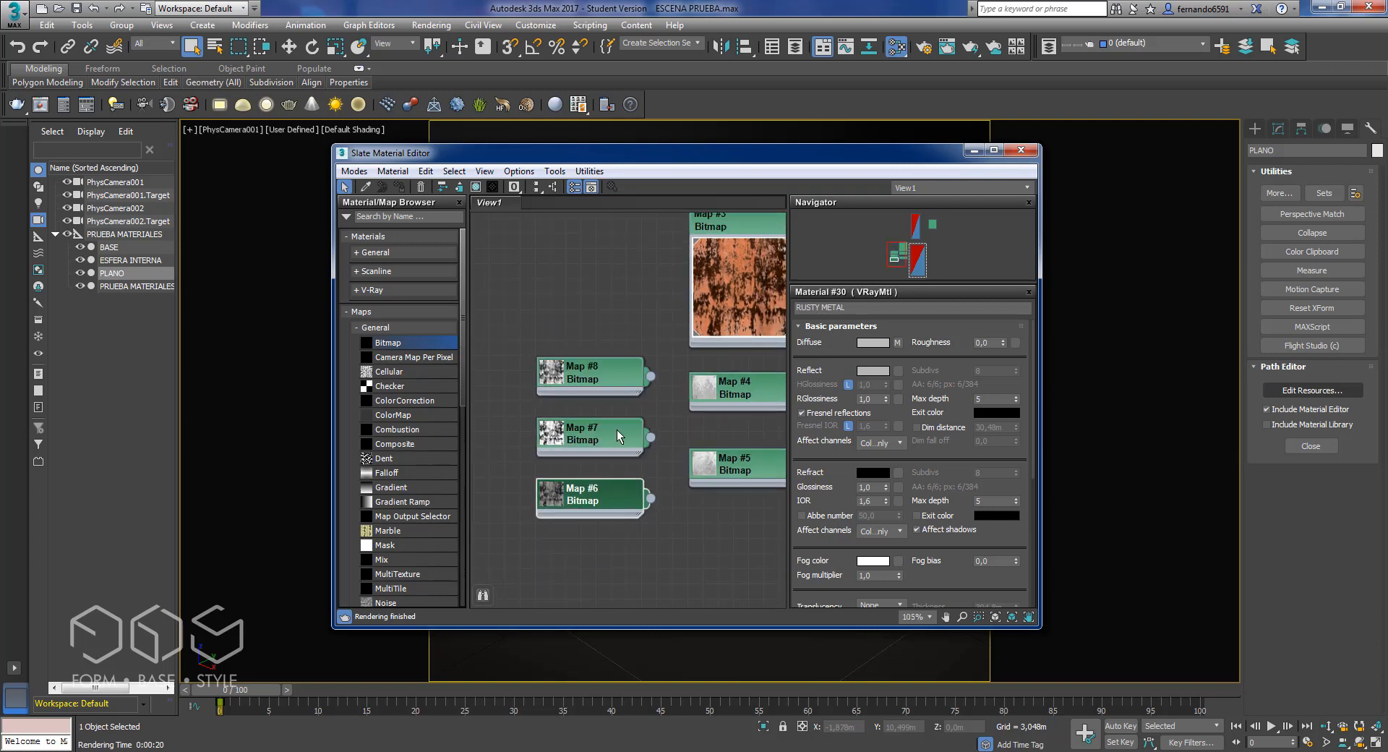
Step: Open Map #8's parameters and regroup the nodes: Map #8, Map #7 and Map #6 under Map #3, with Map #4 and Map #5 moved aside
{"action": "double_click", "coordinate": [609, 377]}
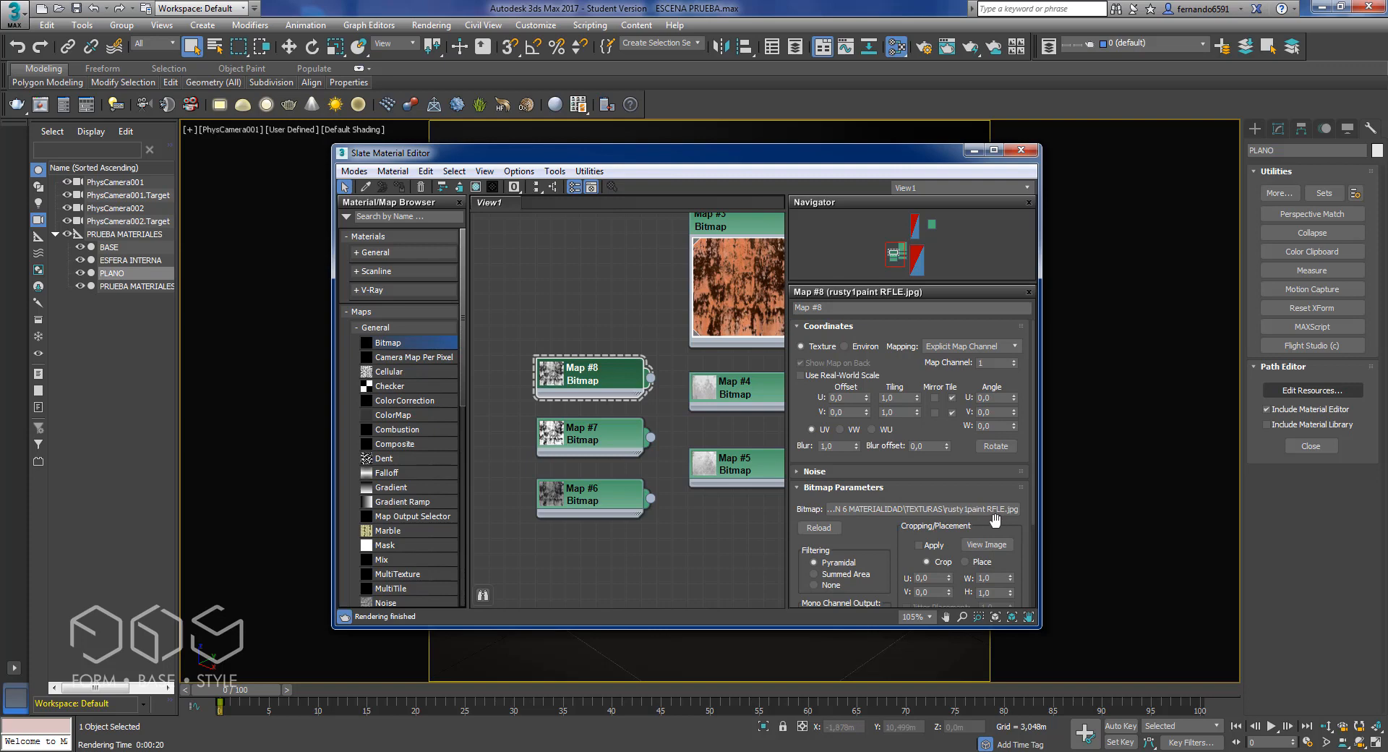
{"action": "left_click", "coordinate": [682, 523]}
{"action": "scroll", "coordinate": [692, 523], "scroll_direction": "down", "scroll_amount": 1}
{"action": "middle_click_drag", "start_coordinate": [773, 491], "coordinate": [630, 443]}
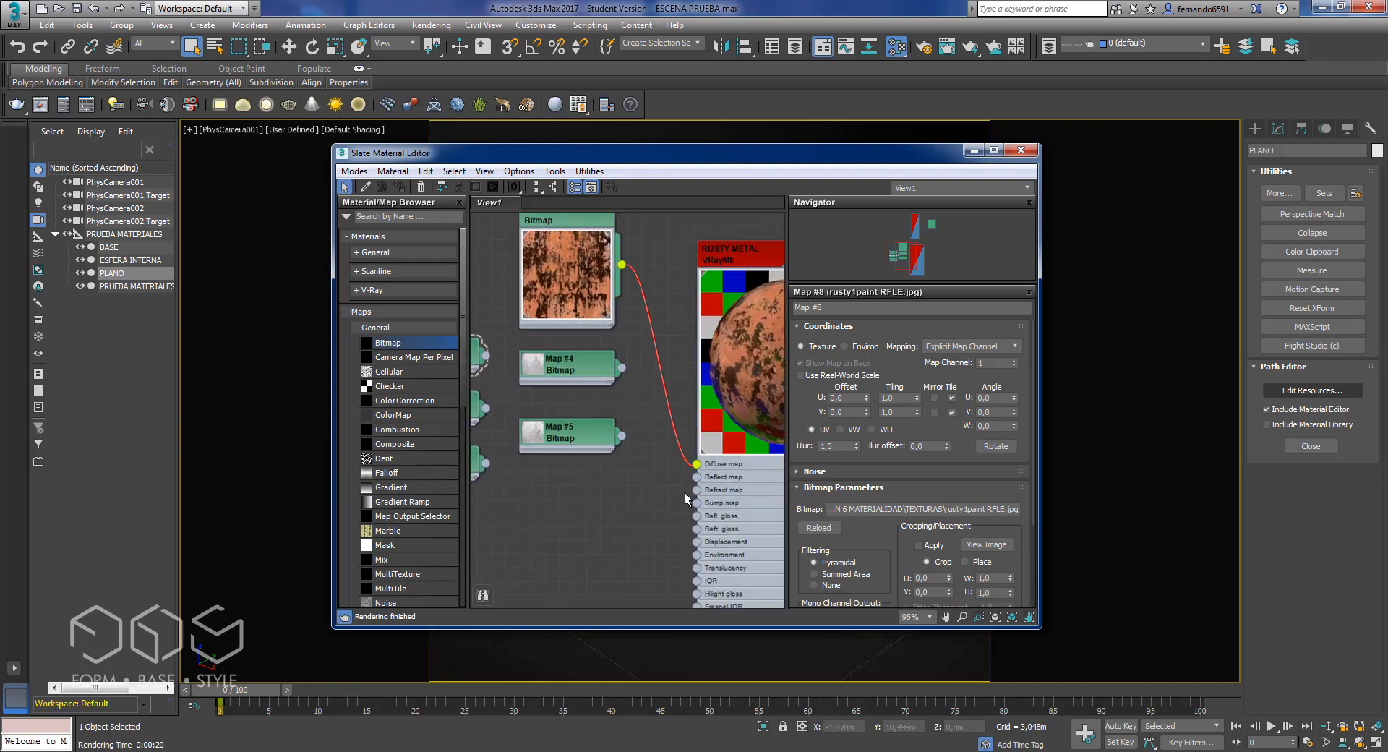
{"action": "scroll", "coordinate": [647, 423], "scroll_direction": "down", "scroll_amount": 1}
{"action": "left_click_drag", "start_coordinate": [633, 480], "coordinate": [513, 522]}
{"action": "left_click_drag", "start_coordinate": [576, 482], "coordinate": [502, 355]}
{"action": "left_click_drag", "start_coordinate": [502, 357], "coordinate": [610, 382]}
{"action": "left_click", "coordinate": [673, 484]}
{"action": "middle_click_drag", "start_coordinate": [674, 484], "coordinate": [619, 423]}
{"action": "scroll", "coordinate": [618, 417], "scroll_direction": "up", "scroll_amount": 1}
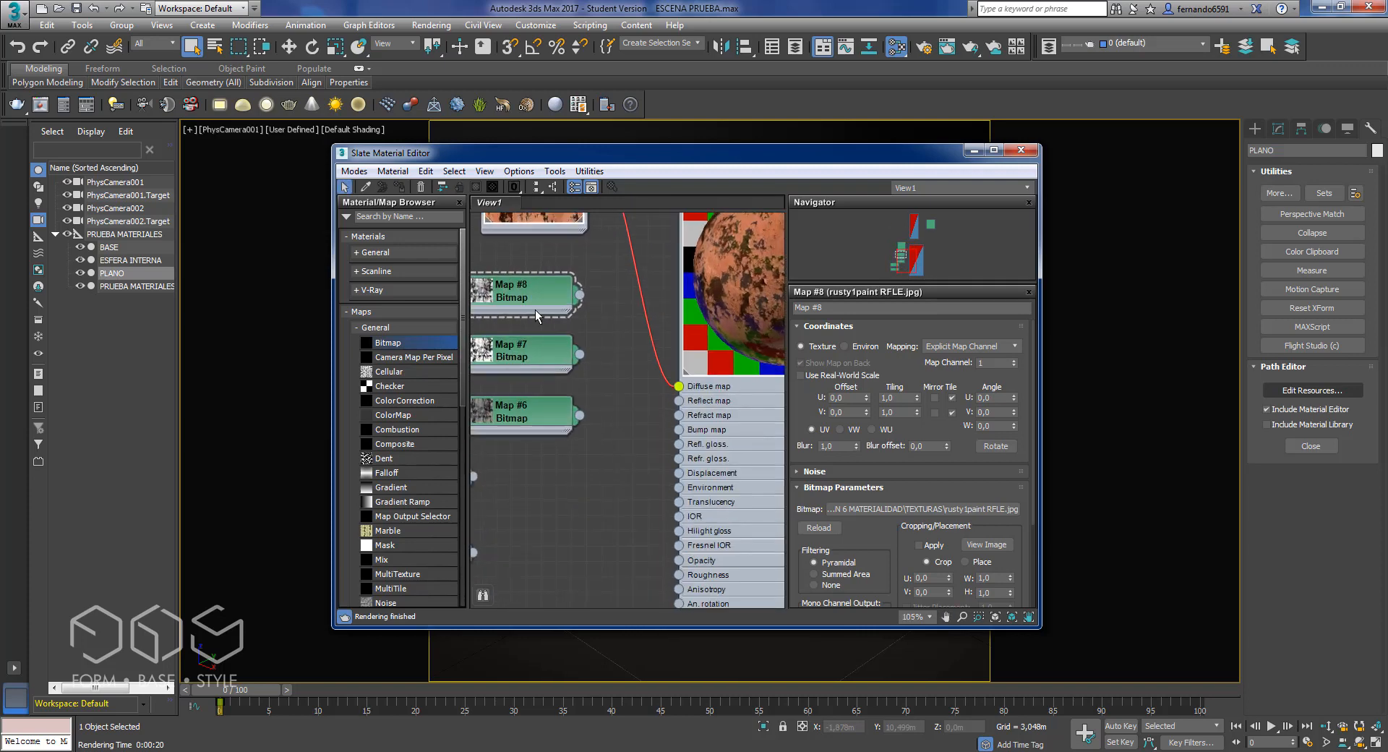
Step: Connect the Map #8 bitmap to the Reflect map input of RUSTY METAL
{"action": "middle_click_drag", "start_coordinate": [524, 292], "coordinate": [486, 317]}
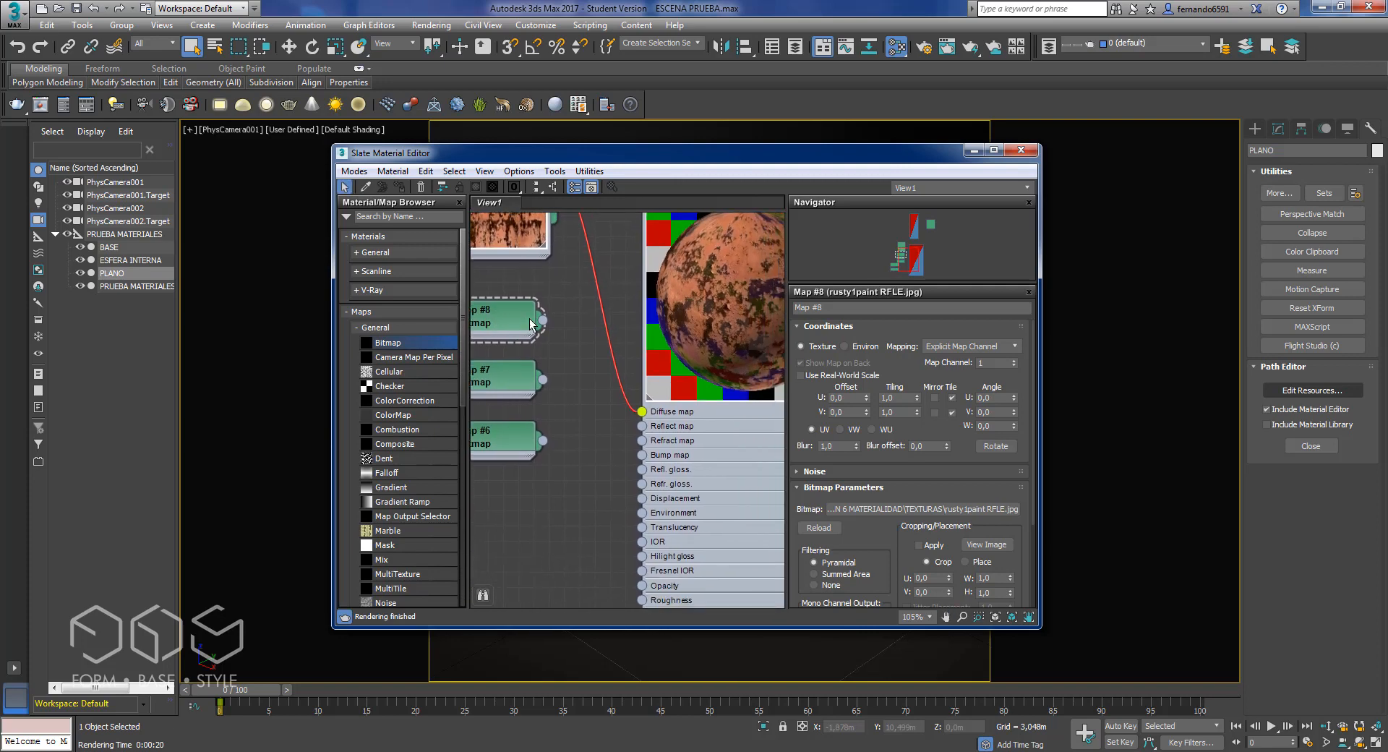
{"action": "left_click_drag", "start_coordinate": [545, 319], "coordinate": [642, 426]}
{"action": "middle_click_drag", "start_coordinate": [645, 432], "coordinate": [600, 466]}
{"action": "scroll", "coordinate": [573, 497], "scroll_direction": "up", "scroll_amount": 3}
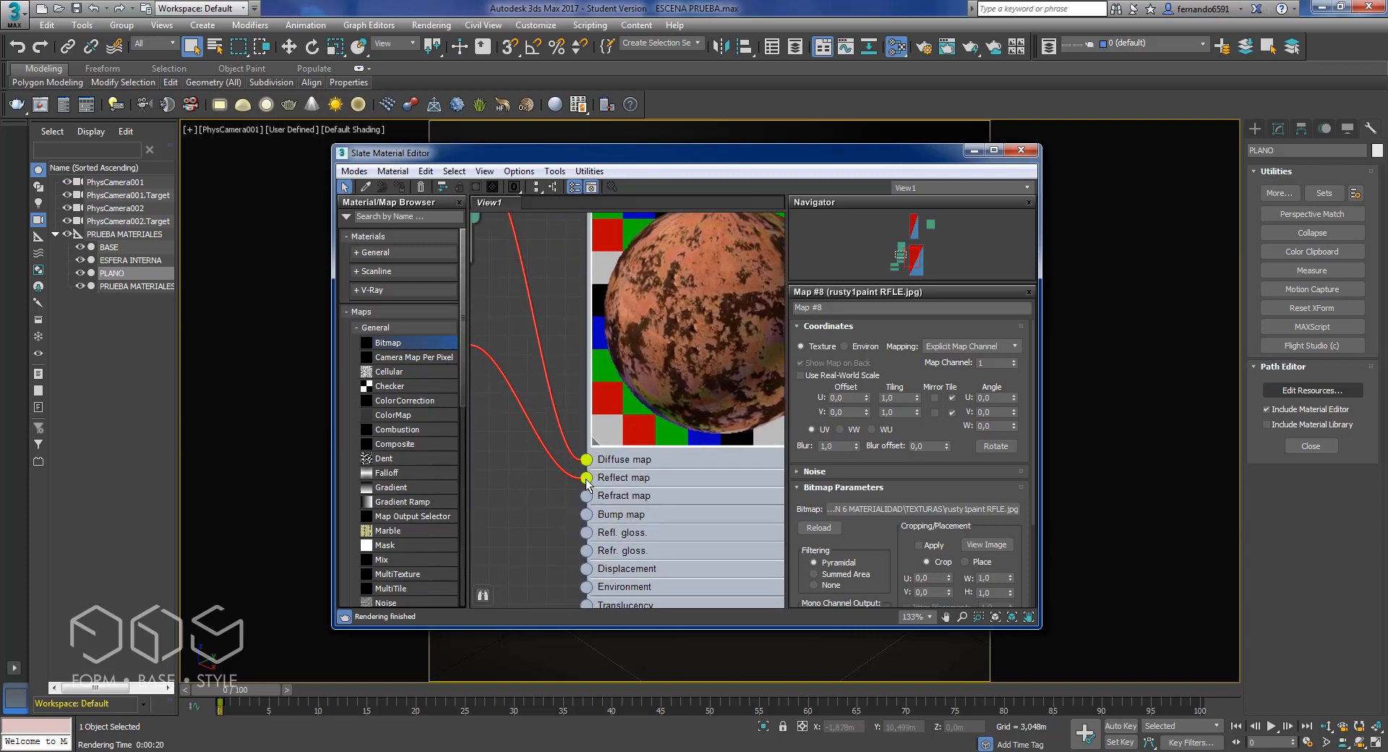
Step: Disconnect Map #8 from the Reflect map input to compare the material preview without it, and reconnect it
{"action": "left_click_drag", "start_coordinate": [587, 479], "coordinate": [579, 459]}
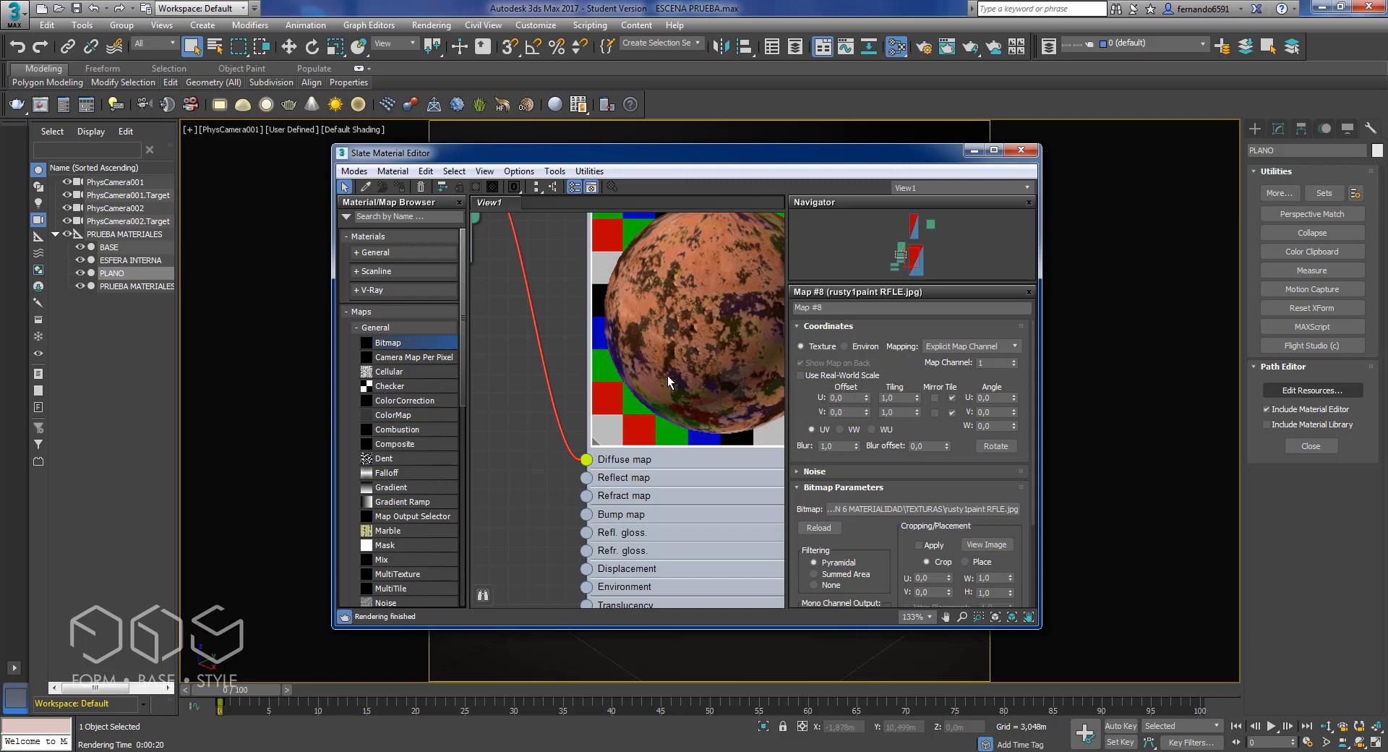
{"action": "scroll", "coordinate": [738, 317], "scroll_direction": "down", "scroll_amount": 2}
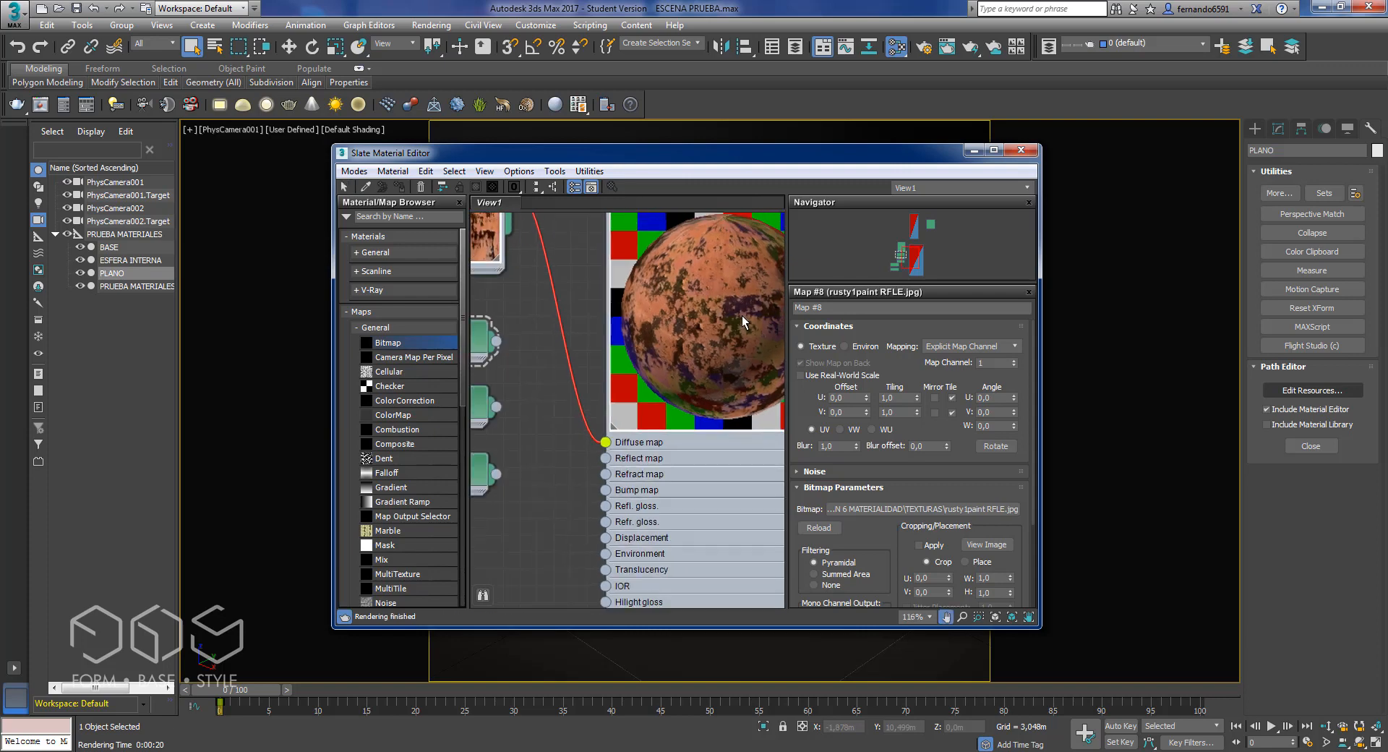
{"action": "left_click_drag", "start_coordinate": [543, 385], "coordinate": [612, 451]}
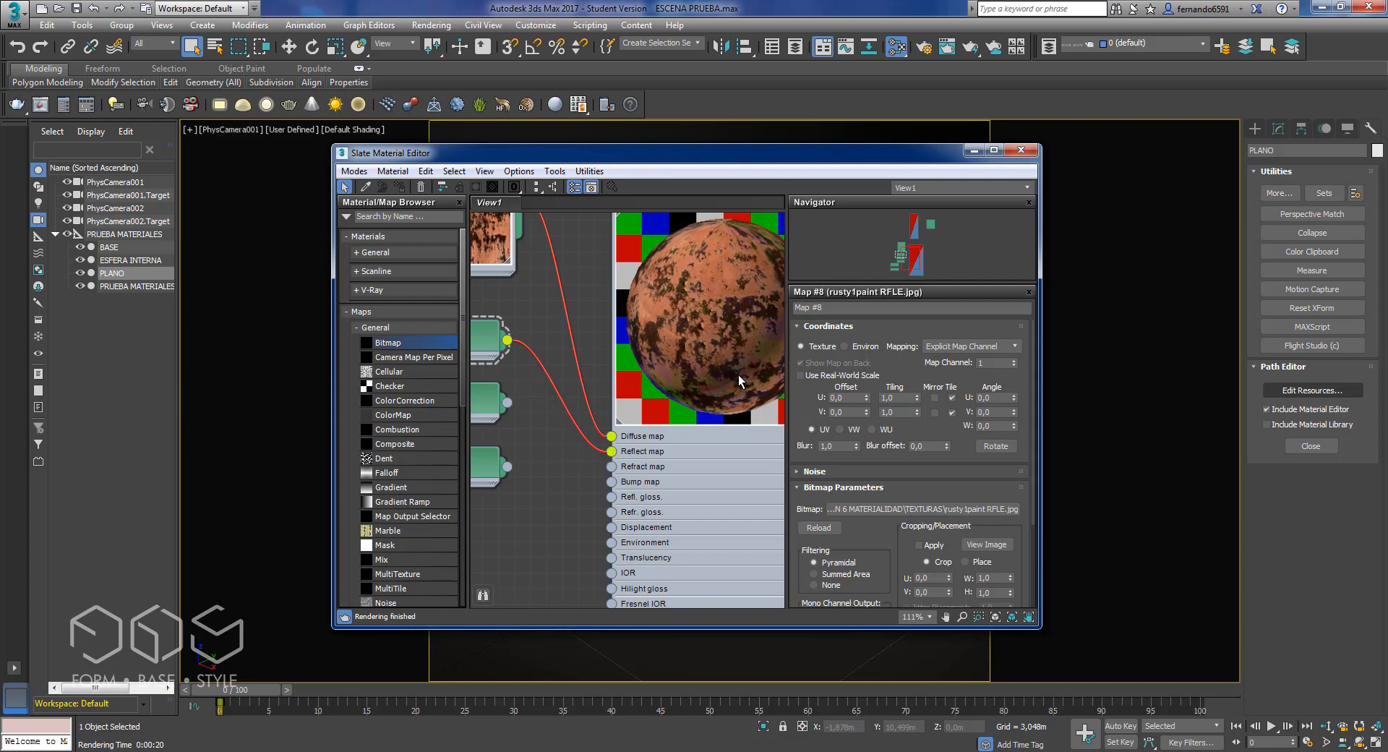
Step: Render the camera view and compare history renders 1 and 2 across the sphere with the A/B divider in the V-Ray frame buffer
{"action": "left_click", "coordinate": [974, 149]}
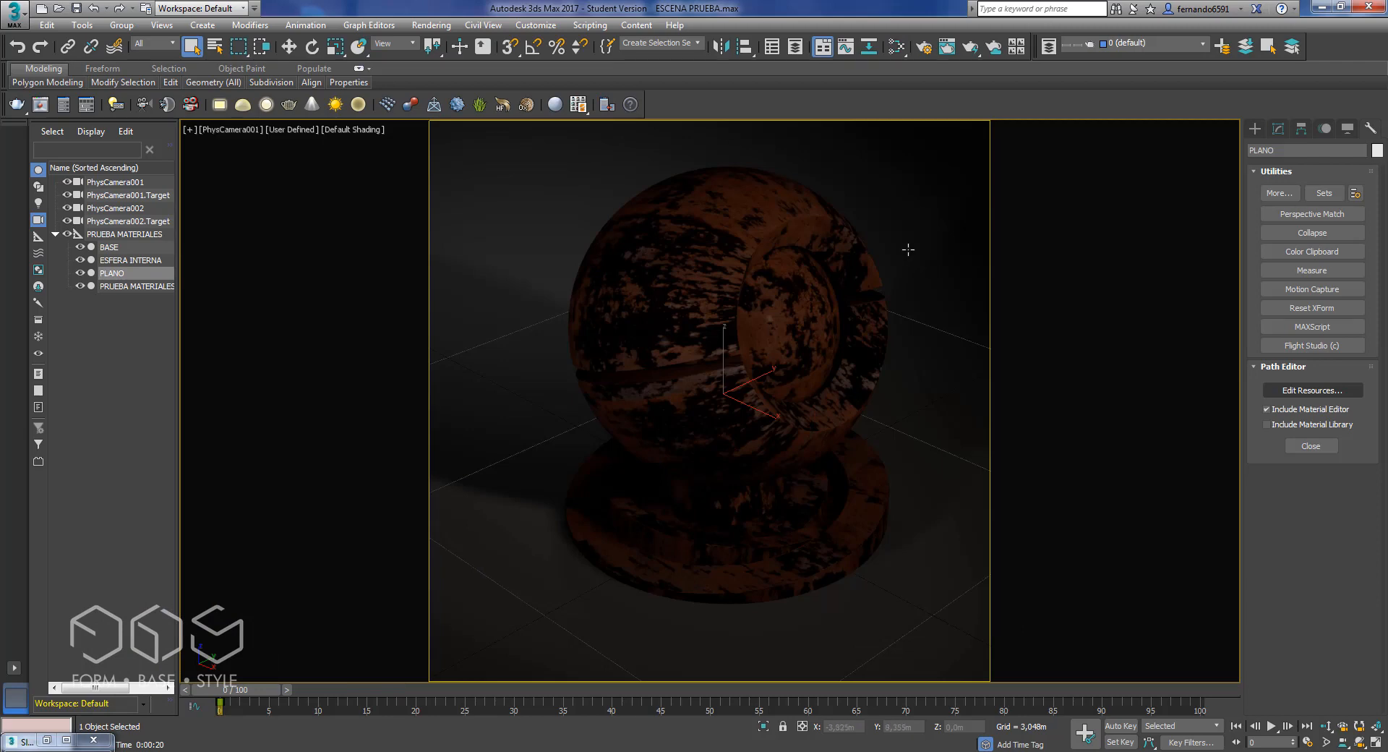
{"action": "key", "text": "shift+q"}
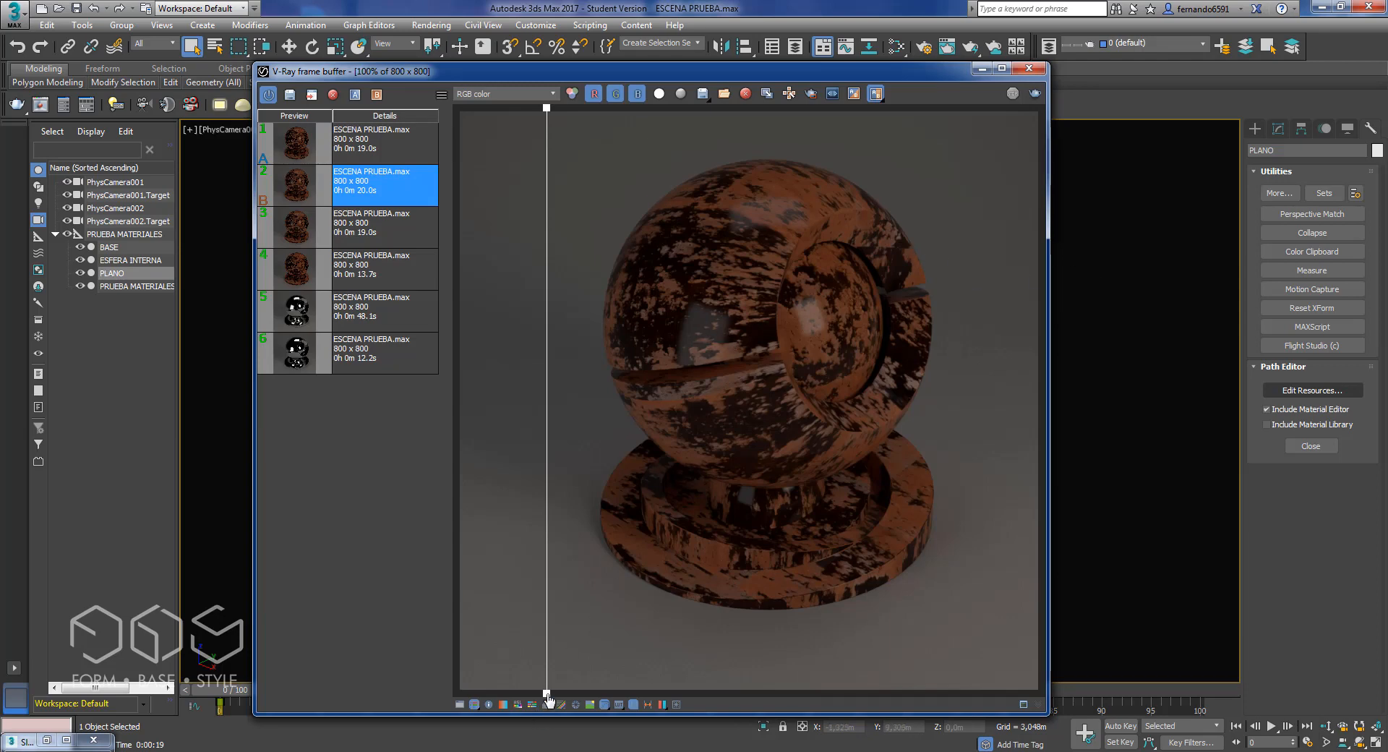
{"action": "left_click_drag", "start_coordinate": [546, 692], "coordinate": [667, 325]}
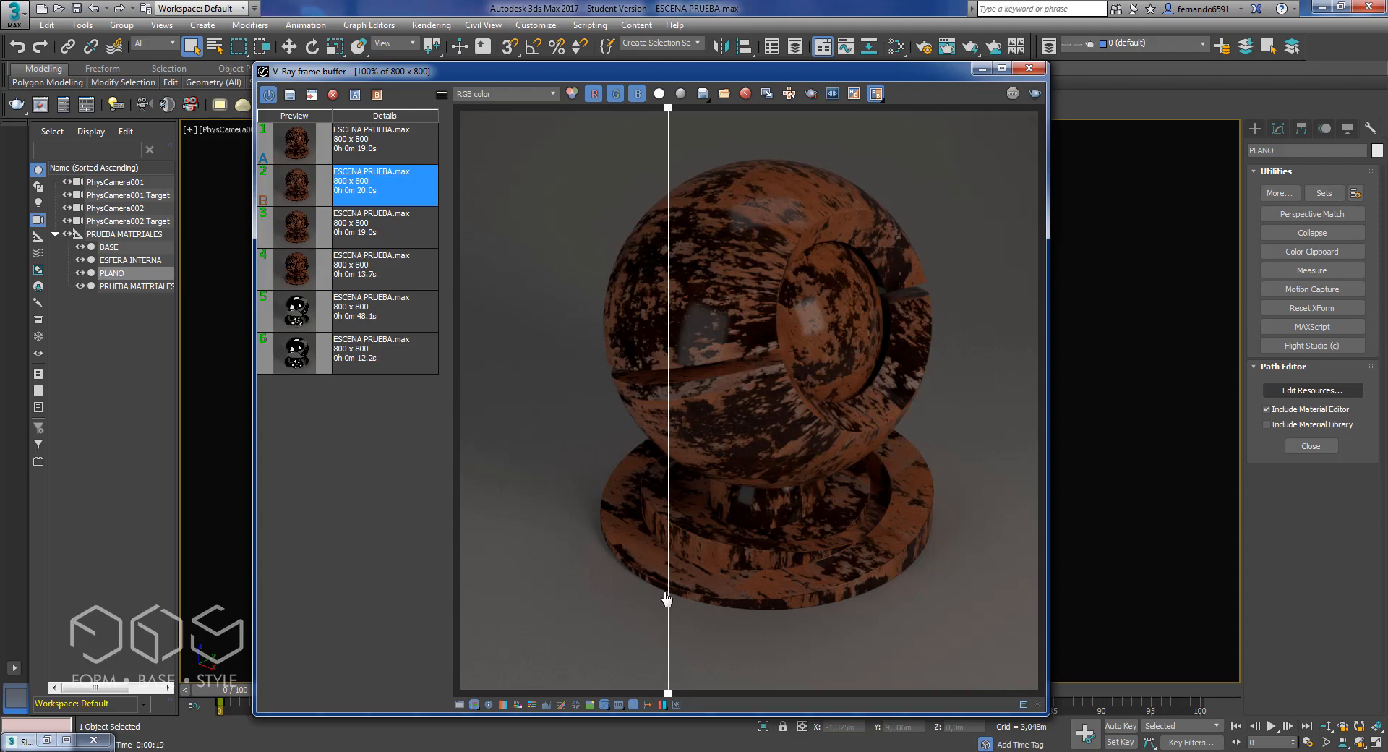
{"action": "left_click_drag", "start_coordinate": [667, 598], "coordinate": [831, 607]}
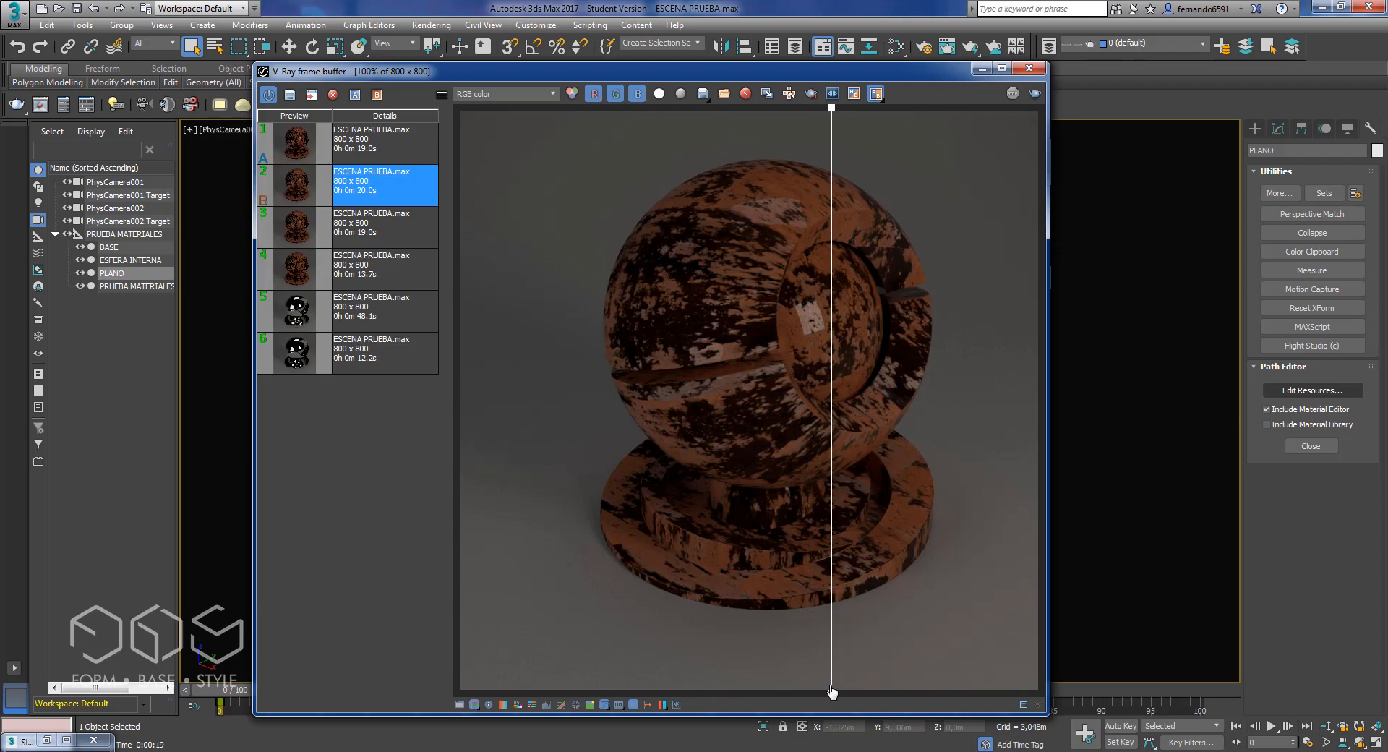
{"action": "left_click_drag", "start_coordinate": [839, 695], "coordinate": [917, 614]}
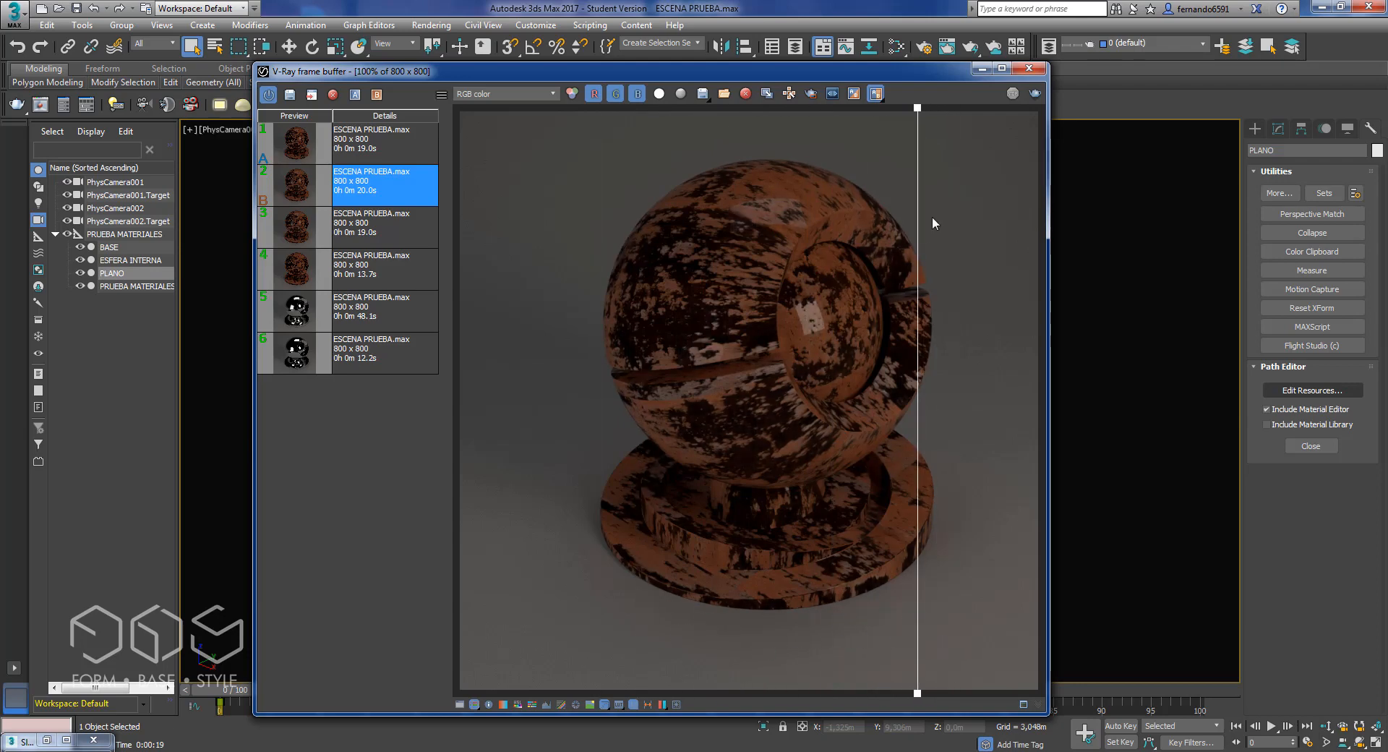
{"action": "left_click", "coordinate": [979, 68]}
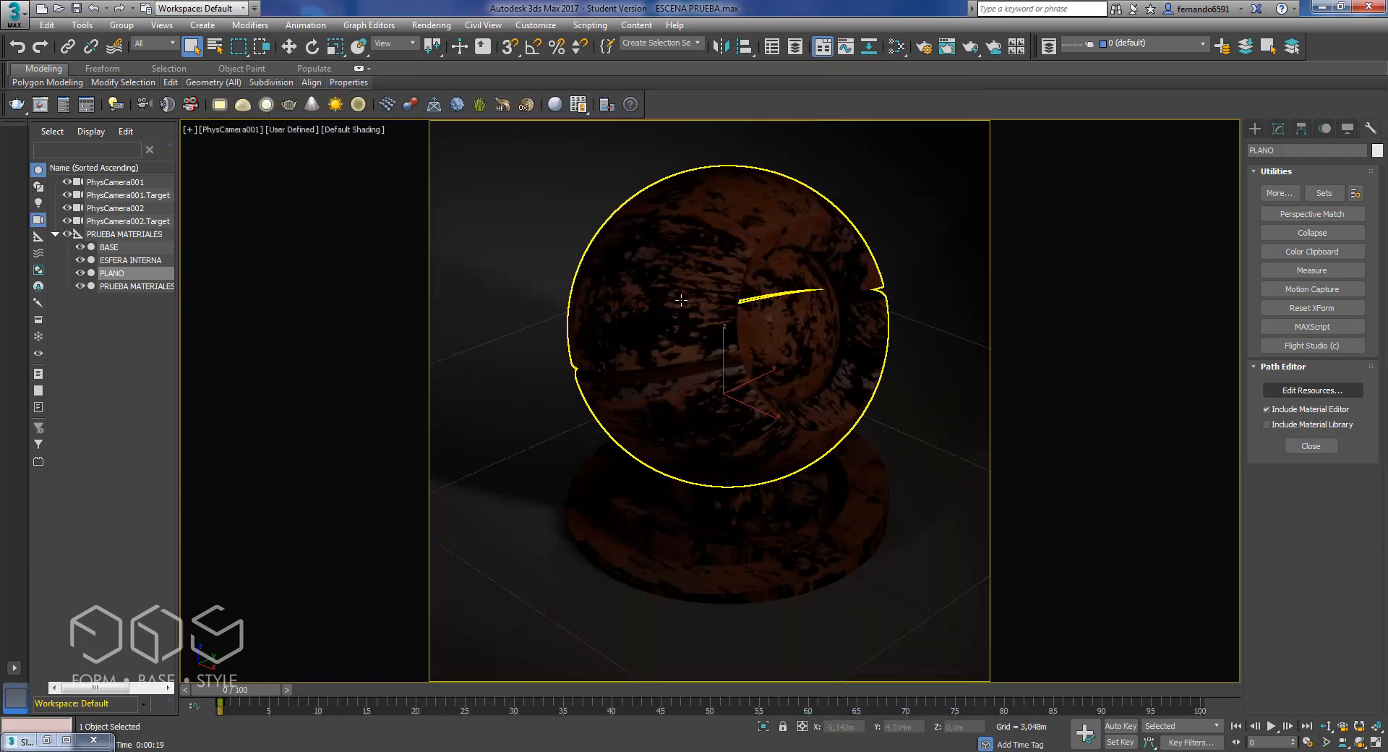
Step: Set the Reflect map amount of the RUSTY METAL material to 60
{"action": "key", "text": "m"}
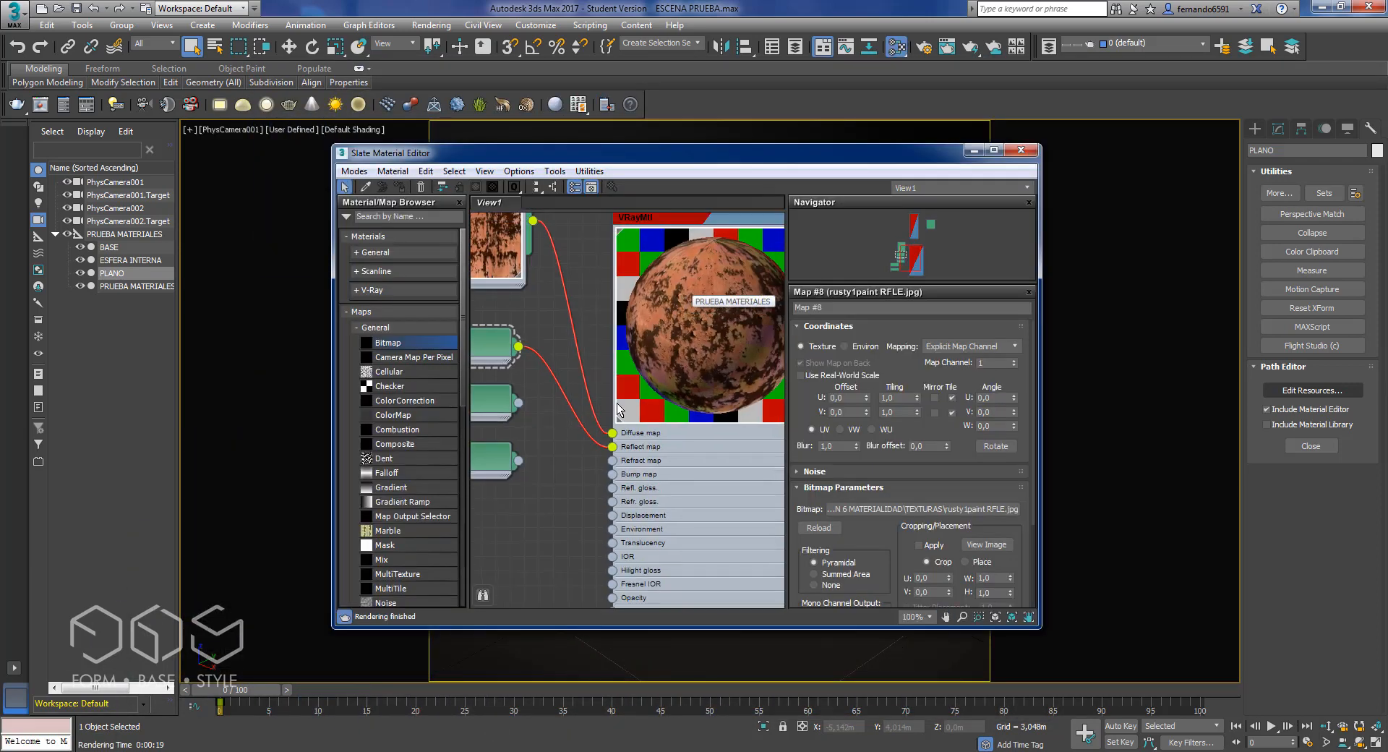
{"action": "scroll", "coordinate": [618, 410], "scroll_direction": "down", "scroll_amount": 3}
{"action": "double_click", "coordinate": [683, 273]}
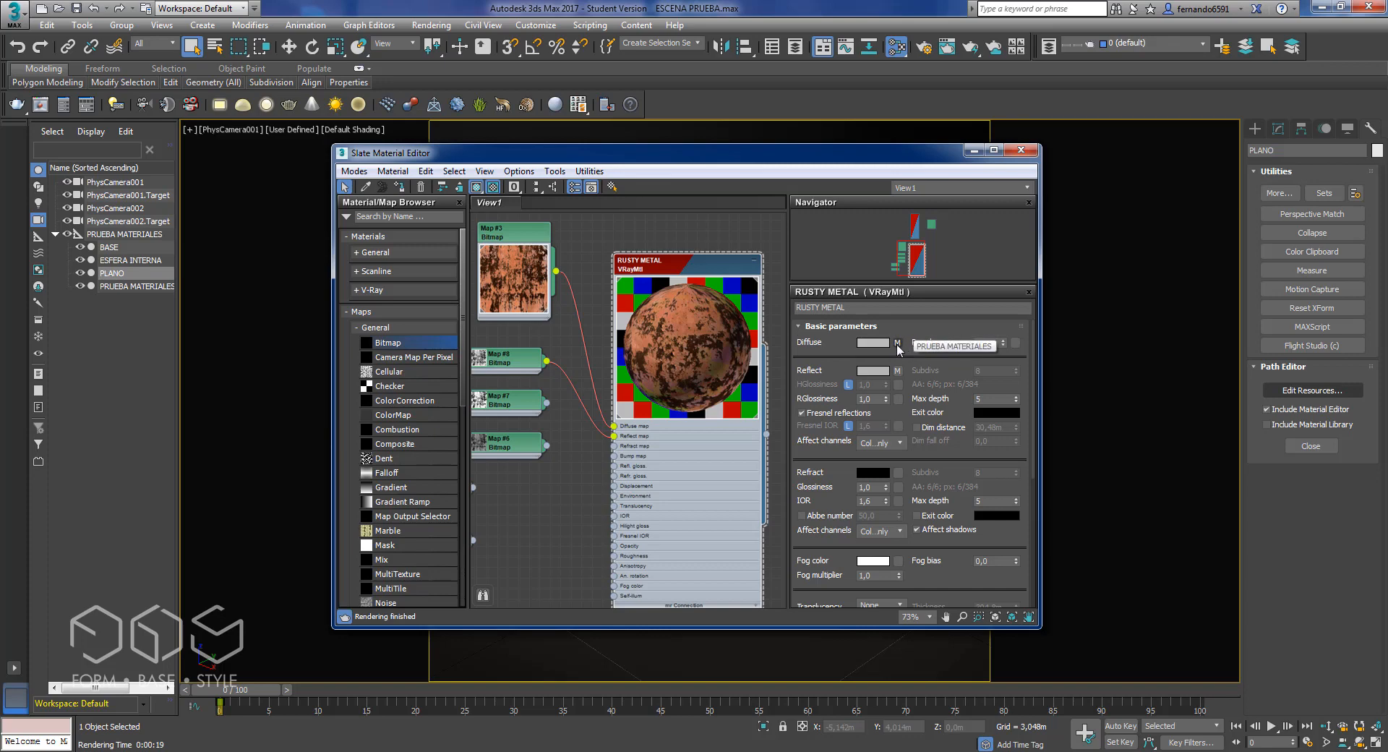
{"action": "scroll", "coordinate": [608, 426], "scroll_direction": "up", "scroll_amount": 4}
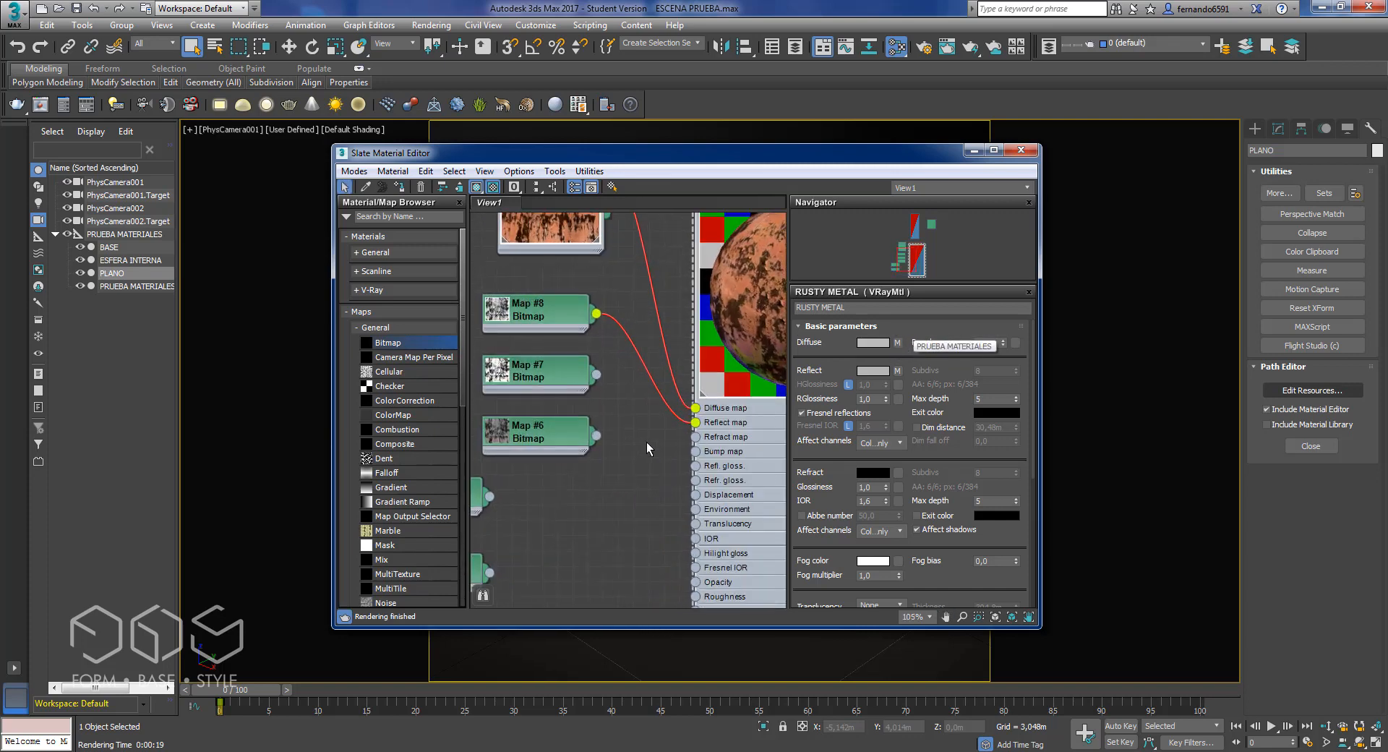
{"action": "scroll", "coordinate": [601, 417], "scroll_direction": "down", "scroll_amount": 2}
{"action": "scroll", "coordinate": [733, 318], "scroll_direction": "down", "scroll_amount": 3}
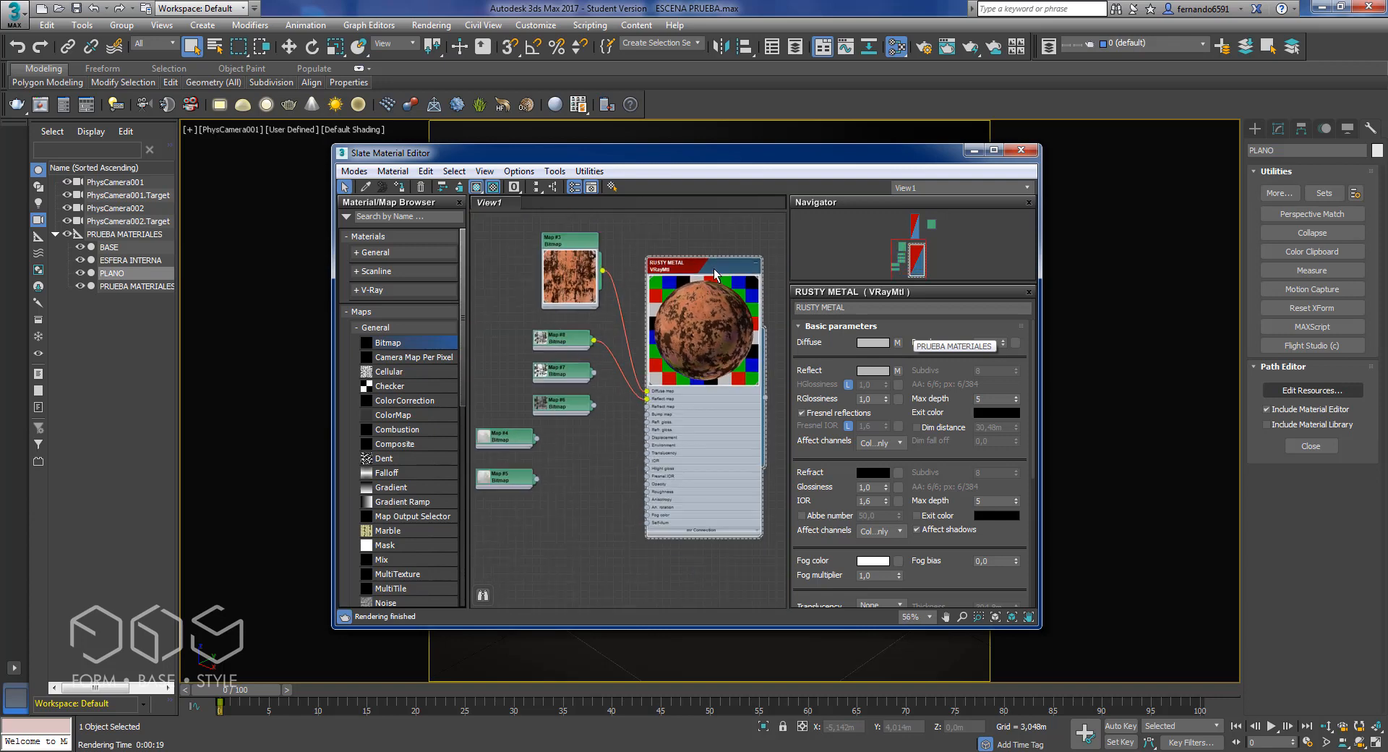
{"action": "left_click", "coordinate": [826, 326]}
{"action": "left_click", "coordinate": [795, 450]}
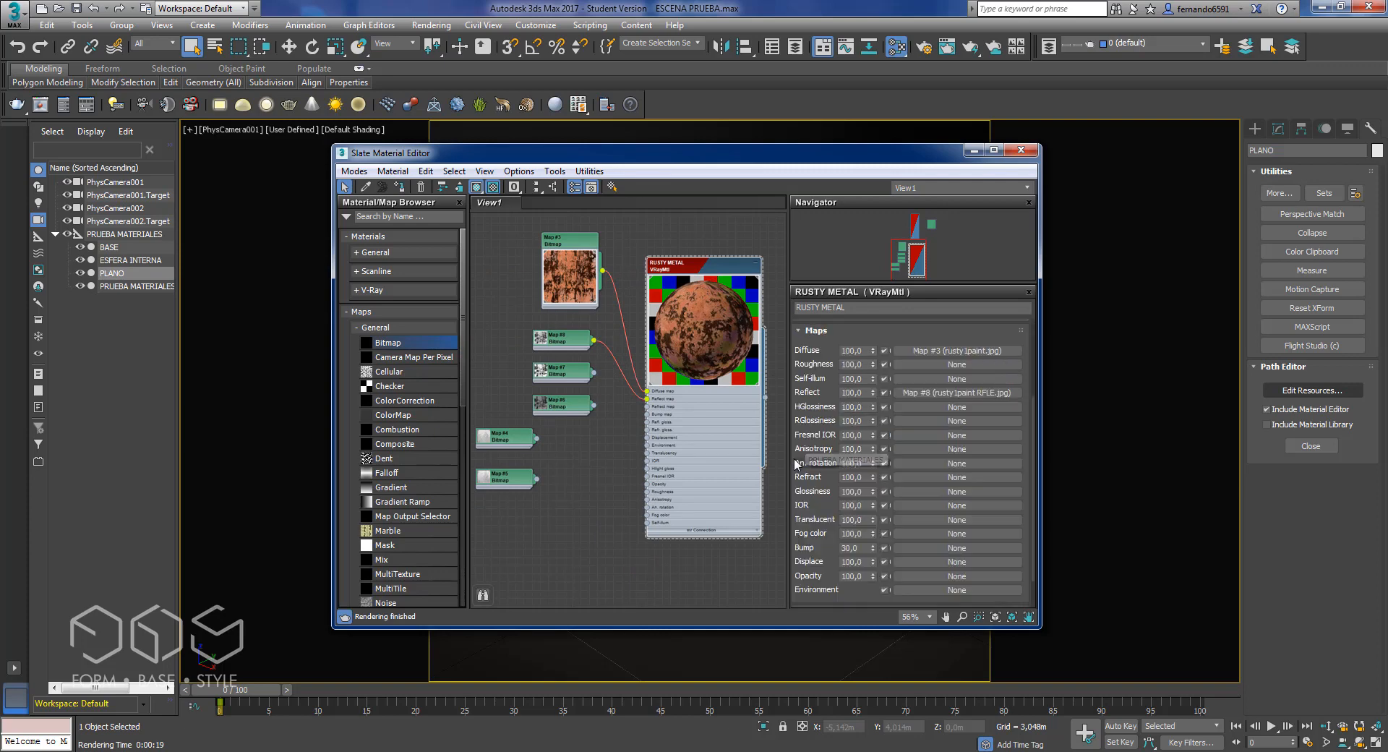
{"action": "double_click", "coordinate": [853, 393]}
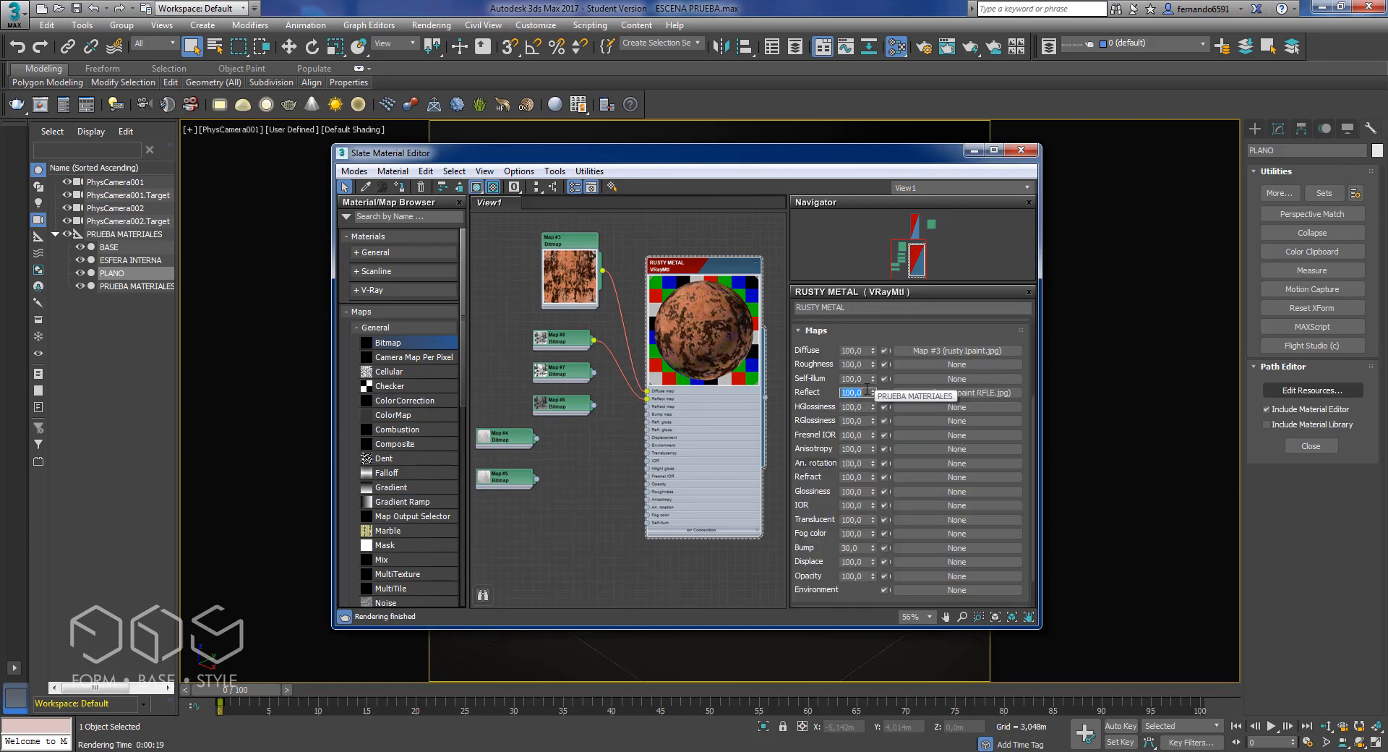
{"action": "key", "text": "Return"}
Step: Connect the Map #7 bitmap to the Refl. gloss. input of RUSTY METAL and examine the enlarged material preview
{"action": "scroll", "coordinate": [600, 436], "scroll_direction": "up", "scroll_amount": 5}
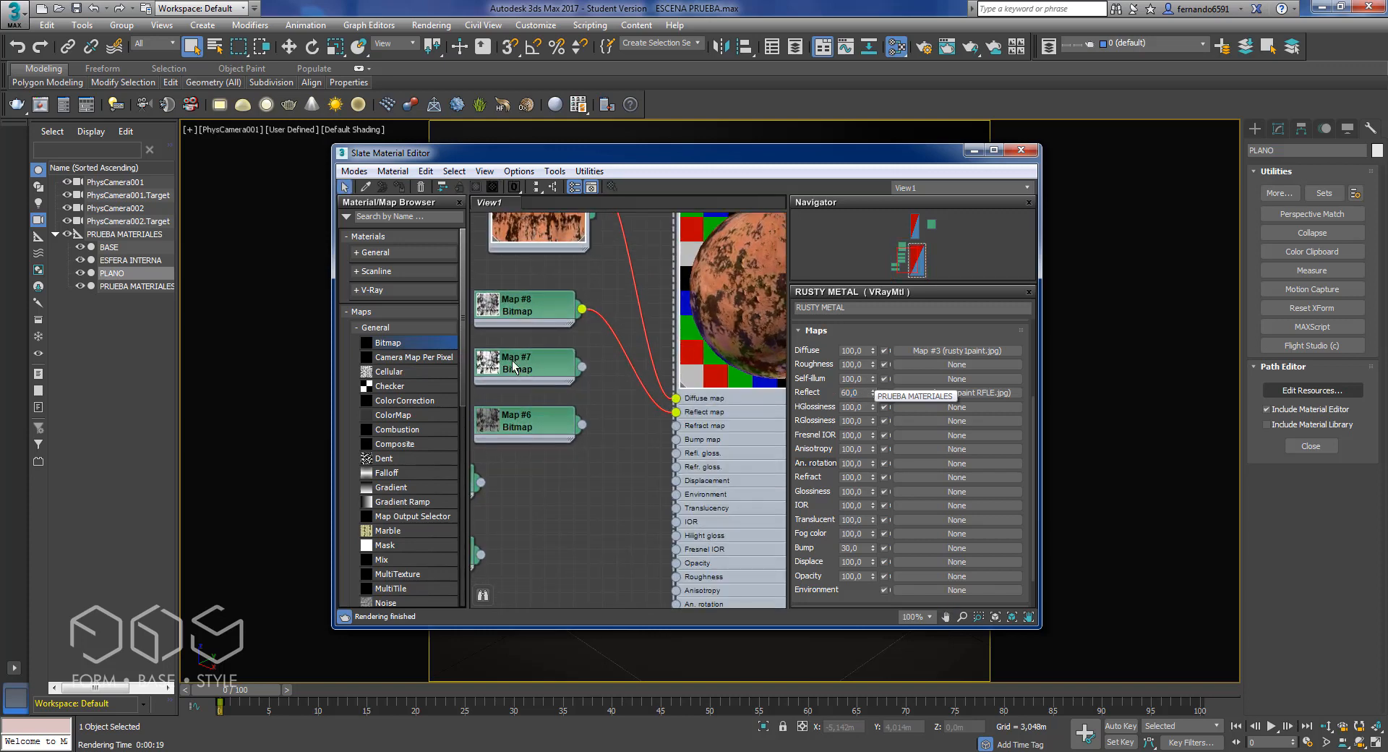
{"action": "middle_click_drag", "start_coordinate": [596, 383], "coordinate": [579, 361]}
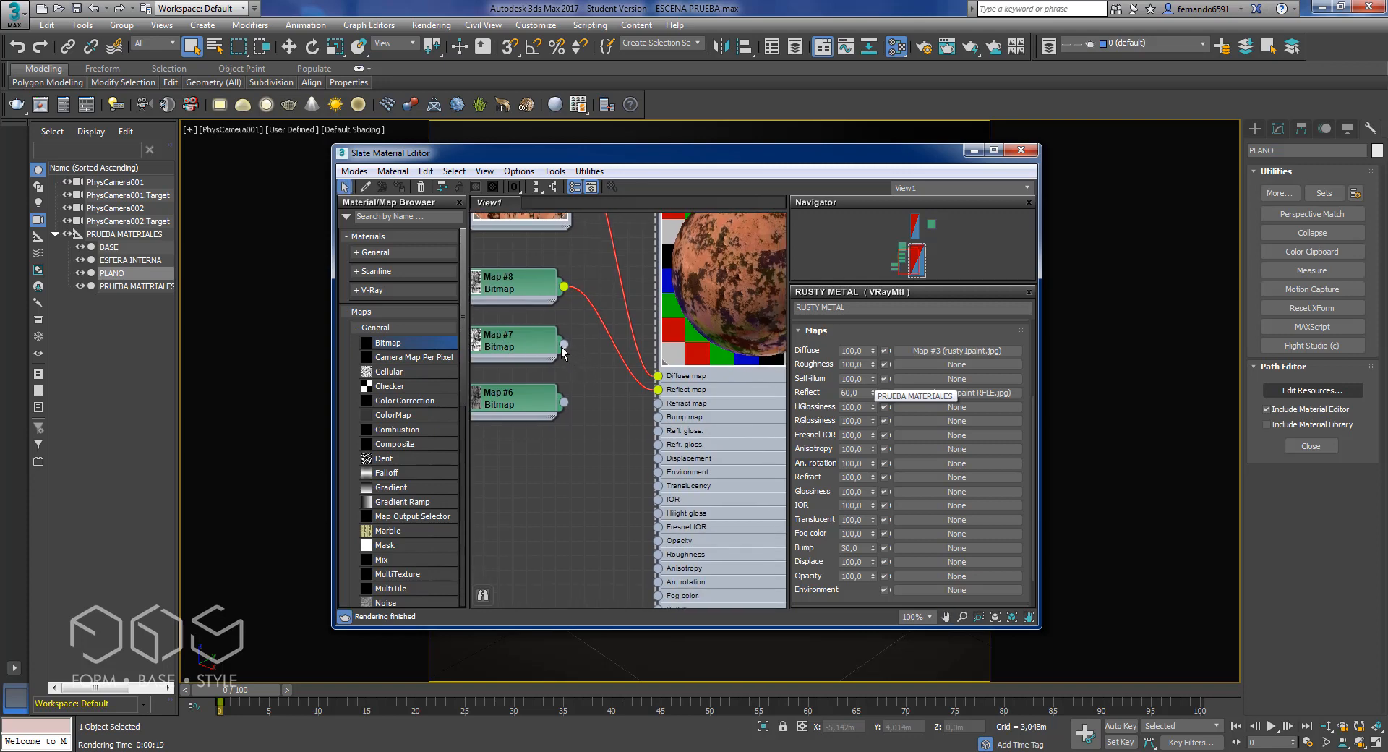
{"action": "left_click_drag", "start_coordinate": [592, 372], "coordinate": [657, 431]}
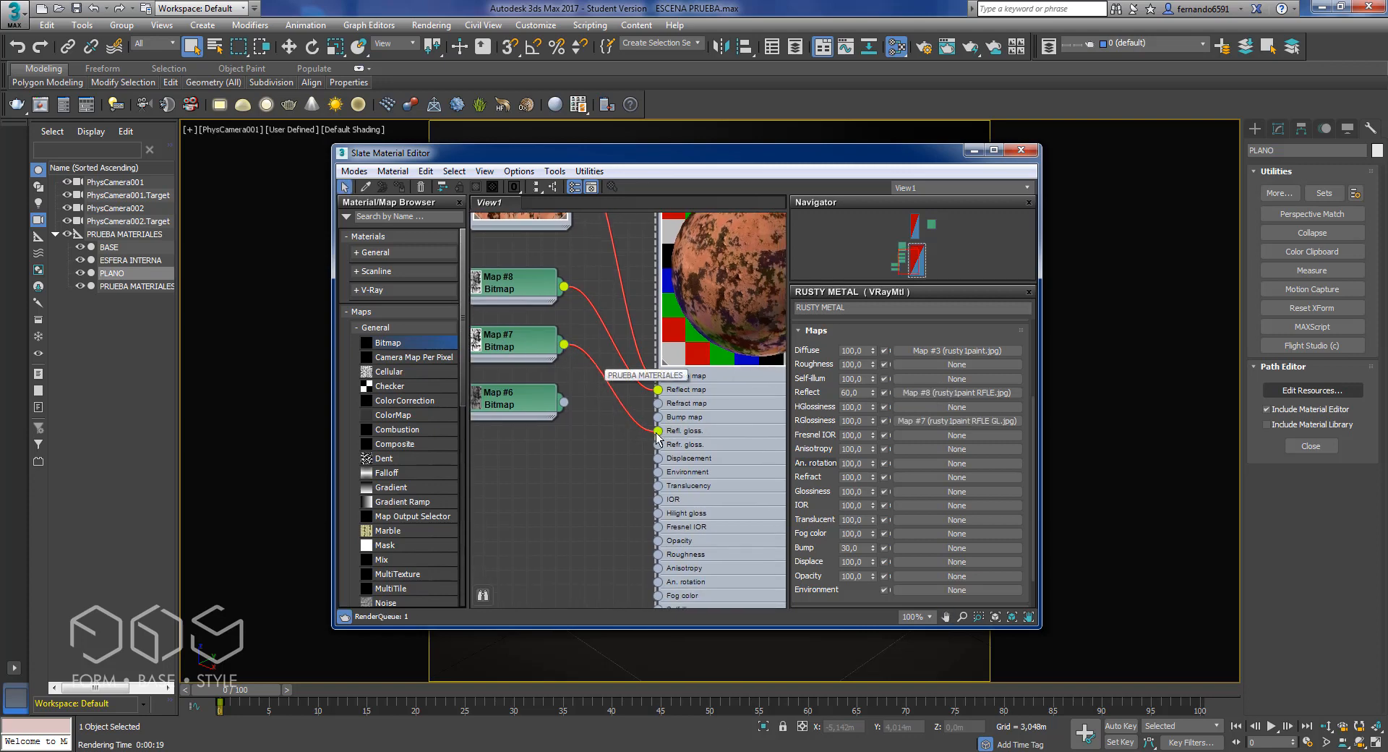
{"action": "middle_click_drag", "start_coordinate": [624, 440], "coordinate": [573, 457]}
{"action": "scroll", "coordinate": [679, 263], "scroll_direction": "up", "scroll_amount": 4}
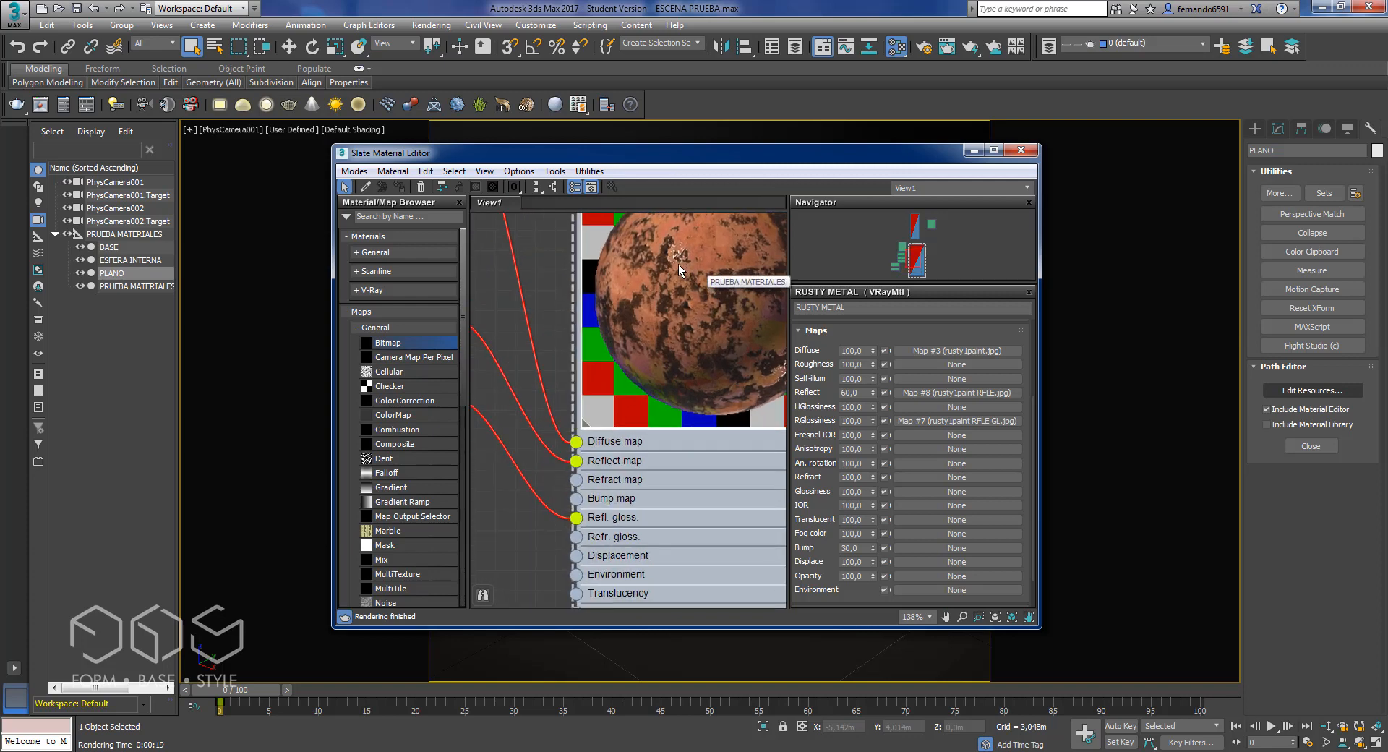
{"action": "middle_click_drag", "start_coordinate": [679, 263], "coordinate": [634, 335]}
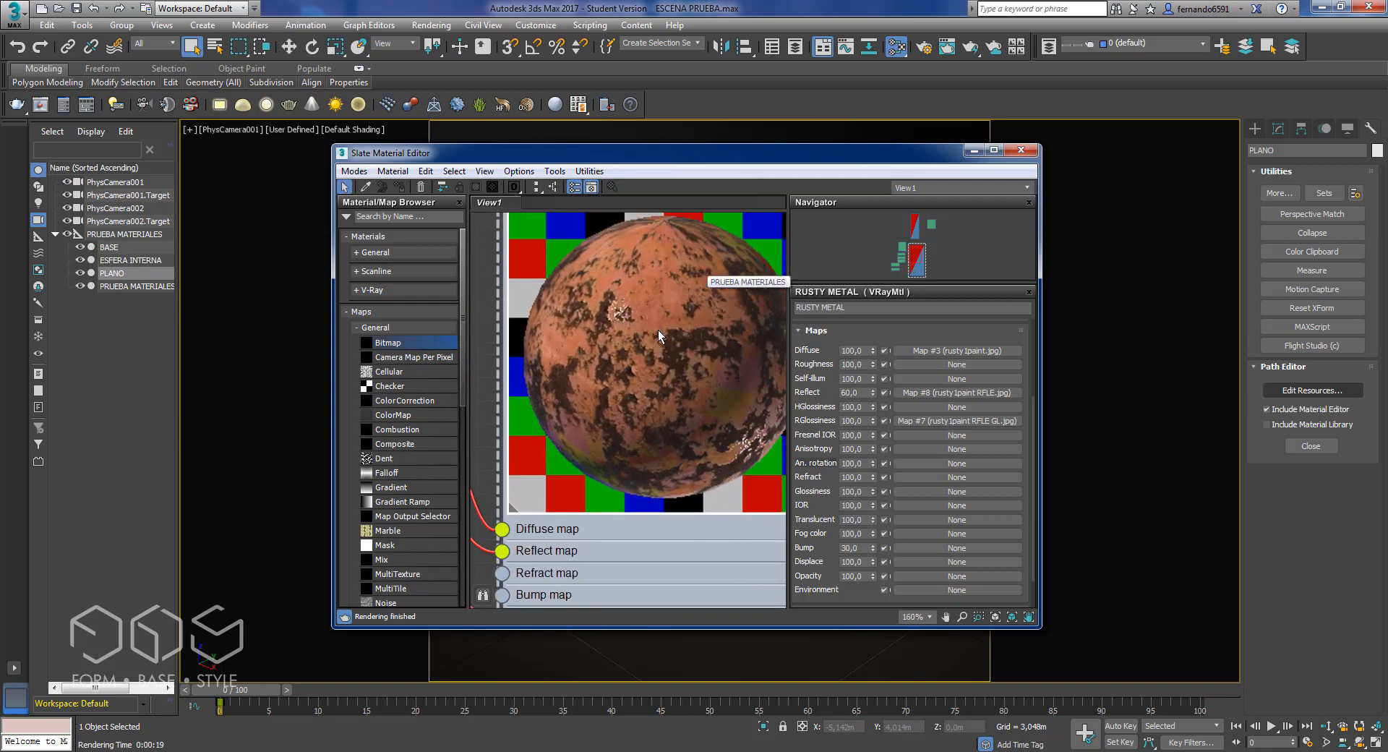
Step: Examine the rusty1paint RFLE GL texture of Map #7 by enlarging its node preview, and collapse it again
{"action": "scroll", "coordinate": [661, 329], "scroll_direction": "down", "scroll_amount": 3}
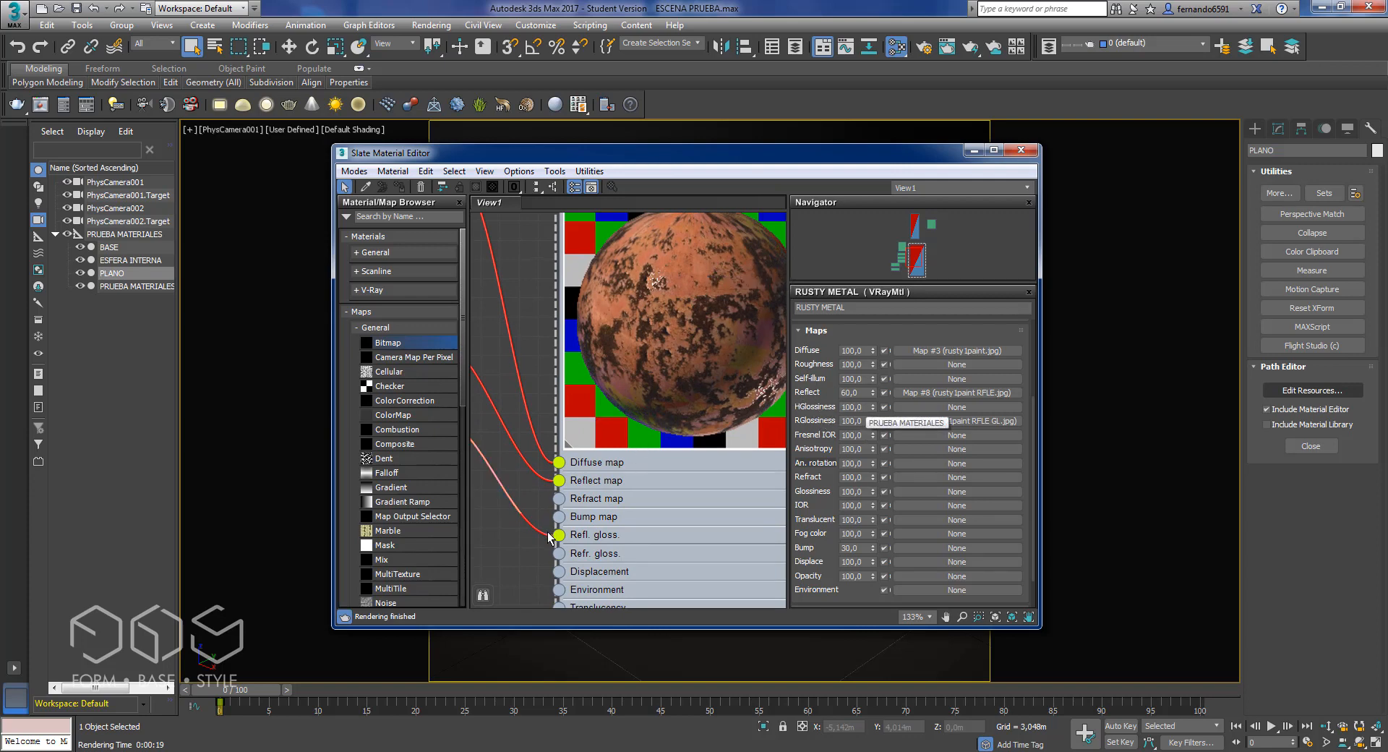
{"action": "scroll", "coordinate": [555, 531], "scroll_direction": "down", "scroll_amount": 3}
{"action": "middle_click_drag", "start_coordinate": [635, 514], "coordinate": [729, 495]}
{"action": "middle_click_drag", "start_coordinate": [572, 477], "coordinate": [695, 480]}
{"action": "scroll", "coordinate": [695, 480], "scroll_direction": "up", "scroll_amount": 1}
{"action": "double_click", "coordinate": [555, 422]}
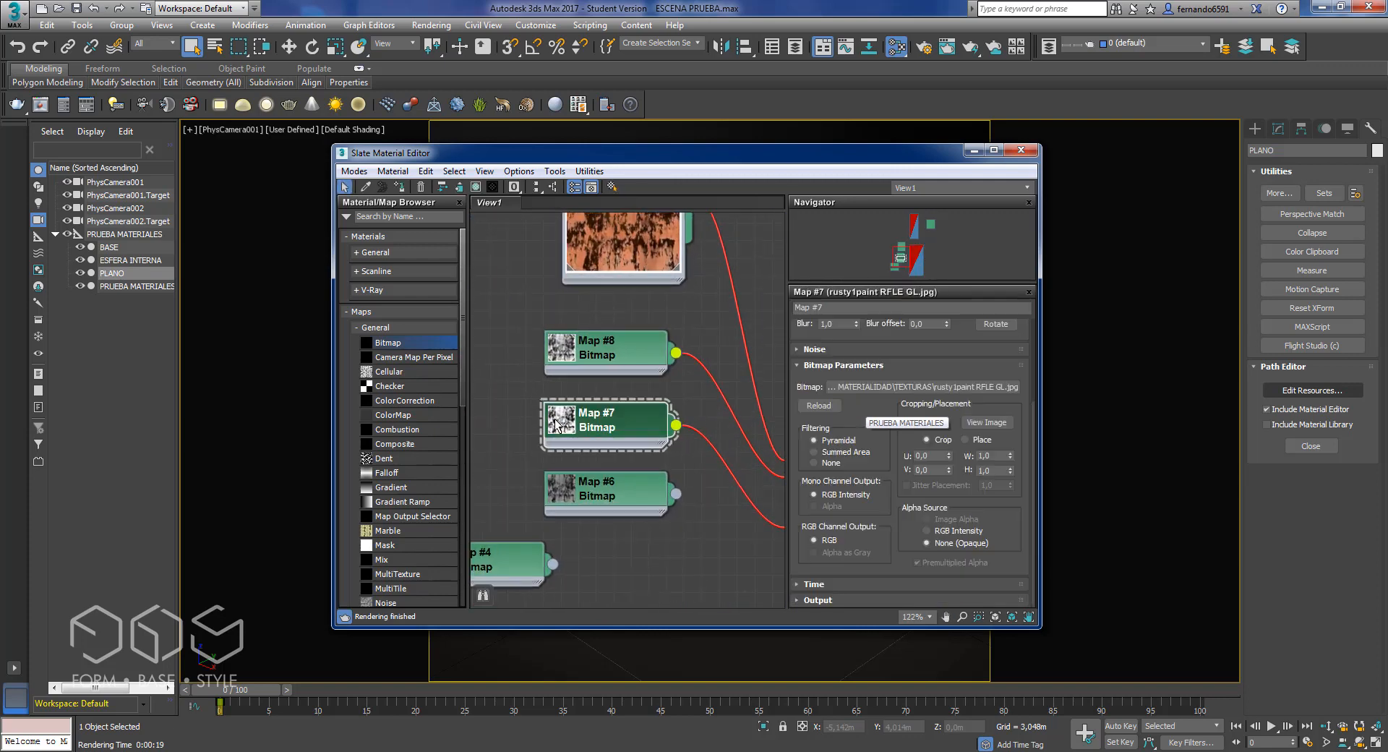
{"action": "scroll", "coordinate": [596, 489], "scroll_direction": "up", "scroll_amount": 2}
{"action": "scroll", "coordinate": [573, 503], "scroll_direction": "up", "scroll_amount": 1}
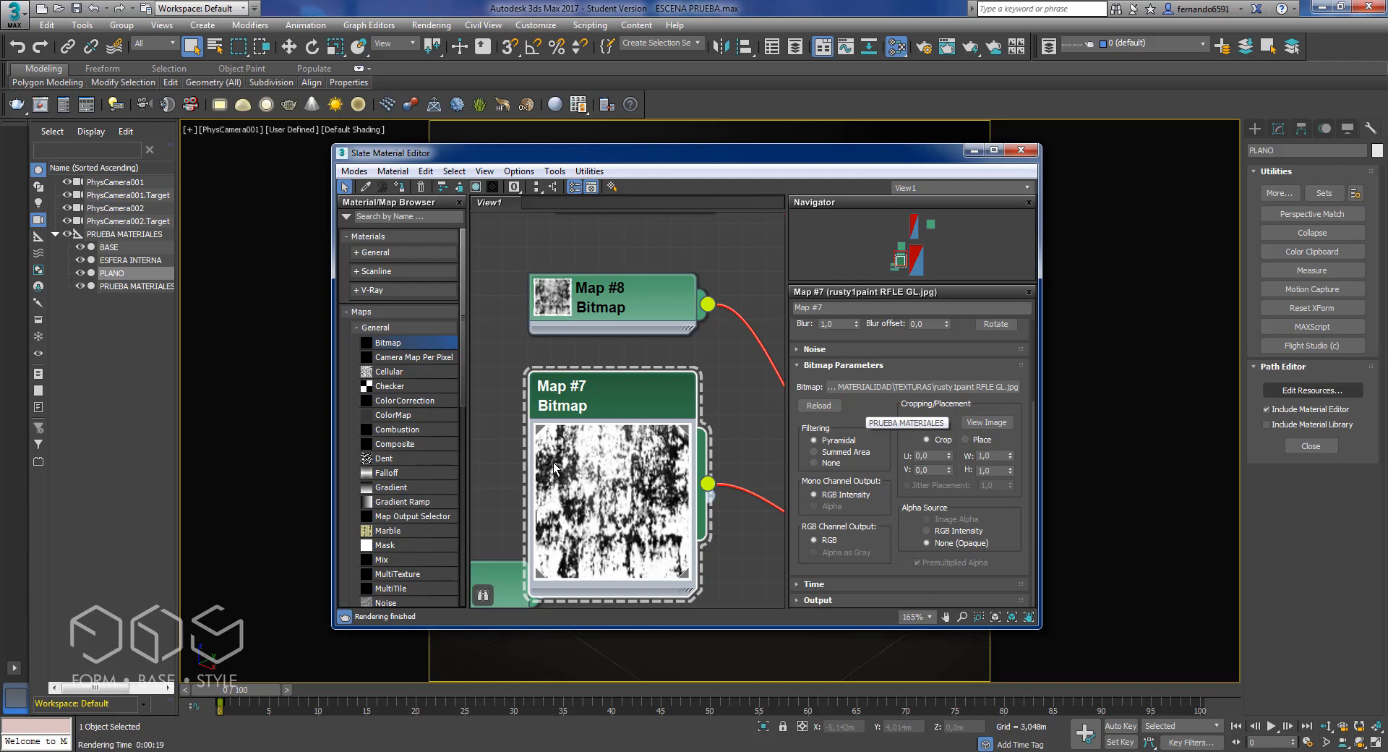
{"action": "double_click", "coordinate": [633, 440]}
{"action": "scroll", "coordinate": [633, 439], "scroll_direction": "down", "scroll_amount": 4}
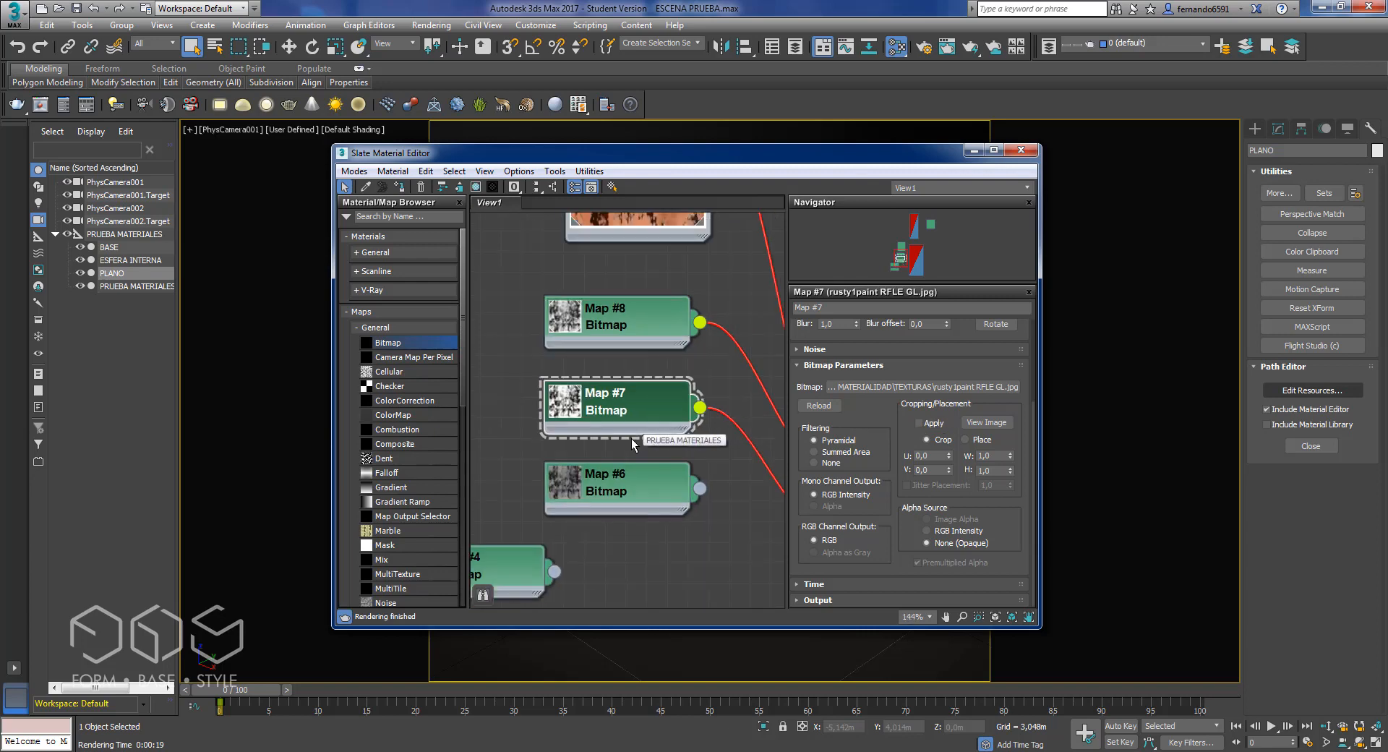
Step: Set the RGlossiness map amount of the RUSTY METAL material to 50
{"action": "middle_click_drag", "start_coordinate": [687, 470], "coordinate": [634, 438]}
{"action": "middle_click_drag", "start_coordinate": [703, 372], "coordinate": [646, 416]}
{"action": "scroll", "coordinate": [663, 325], "scroll_direction": "up", "scroll_amount": 1}
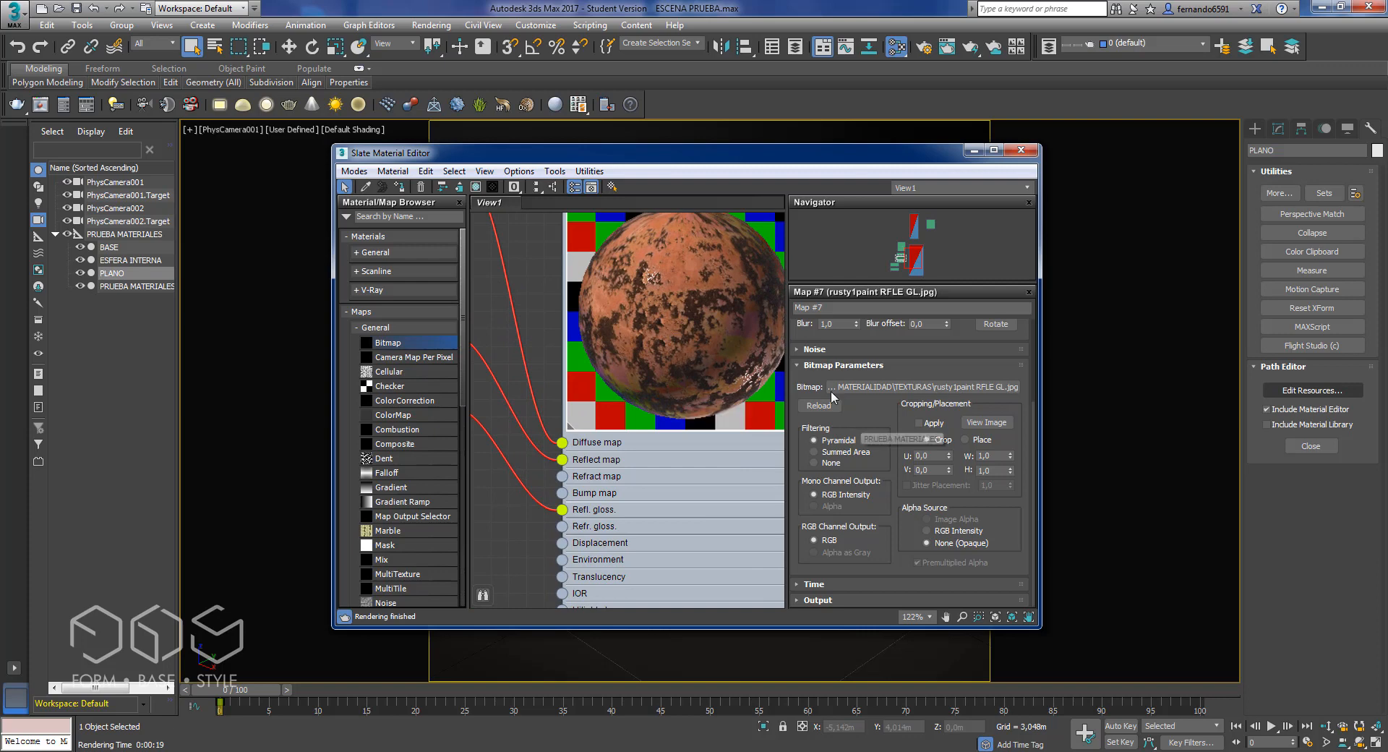
{"action": "left_click", "coordinate": [800, 370]}
{"action": "middle_click_drag", "start_coordinate": [638, 269], "coordinate": [621, 388]}
{"action": "double_click", "coordinate": [648, 284]}
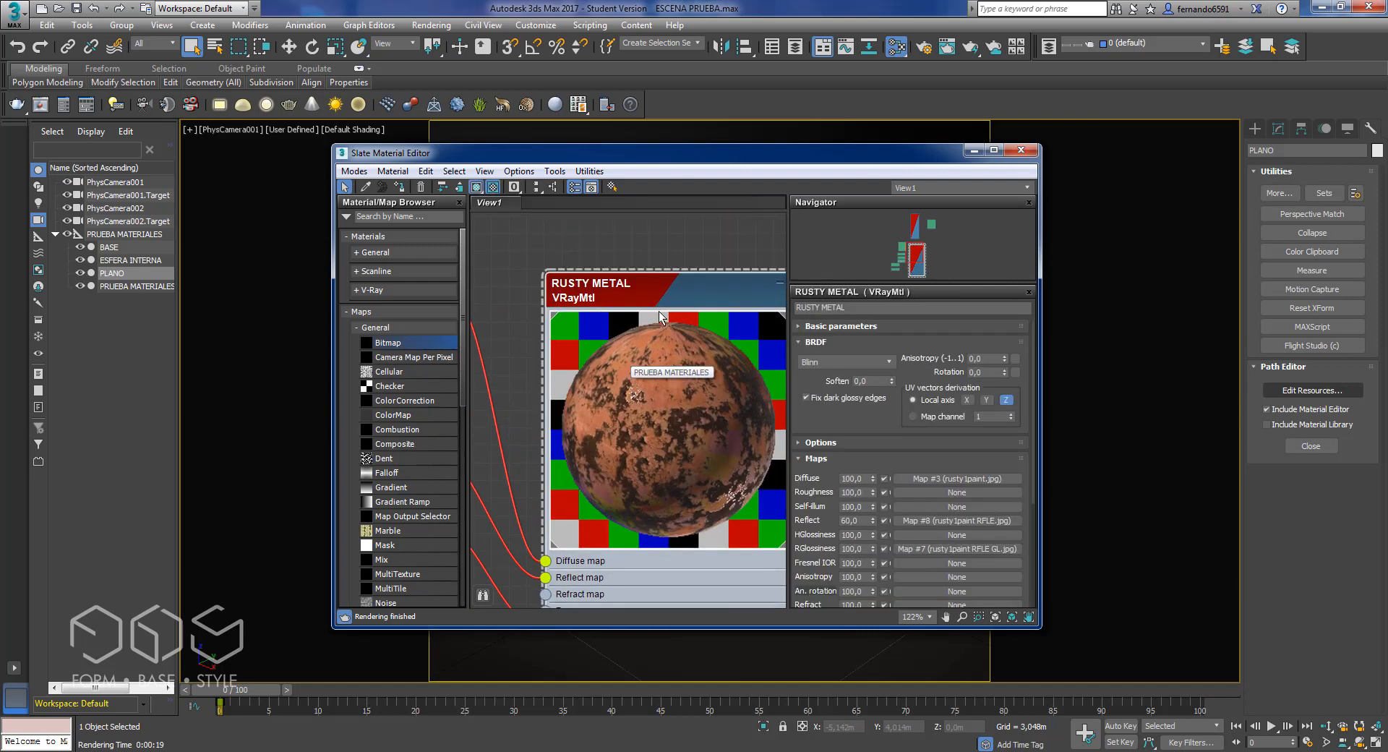
{"action": "double_click", "coordinate": [853, 548]}
{"action": "type", "text": "50"}
{"action": "key", "text": "Return"}
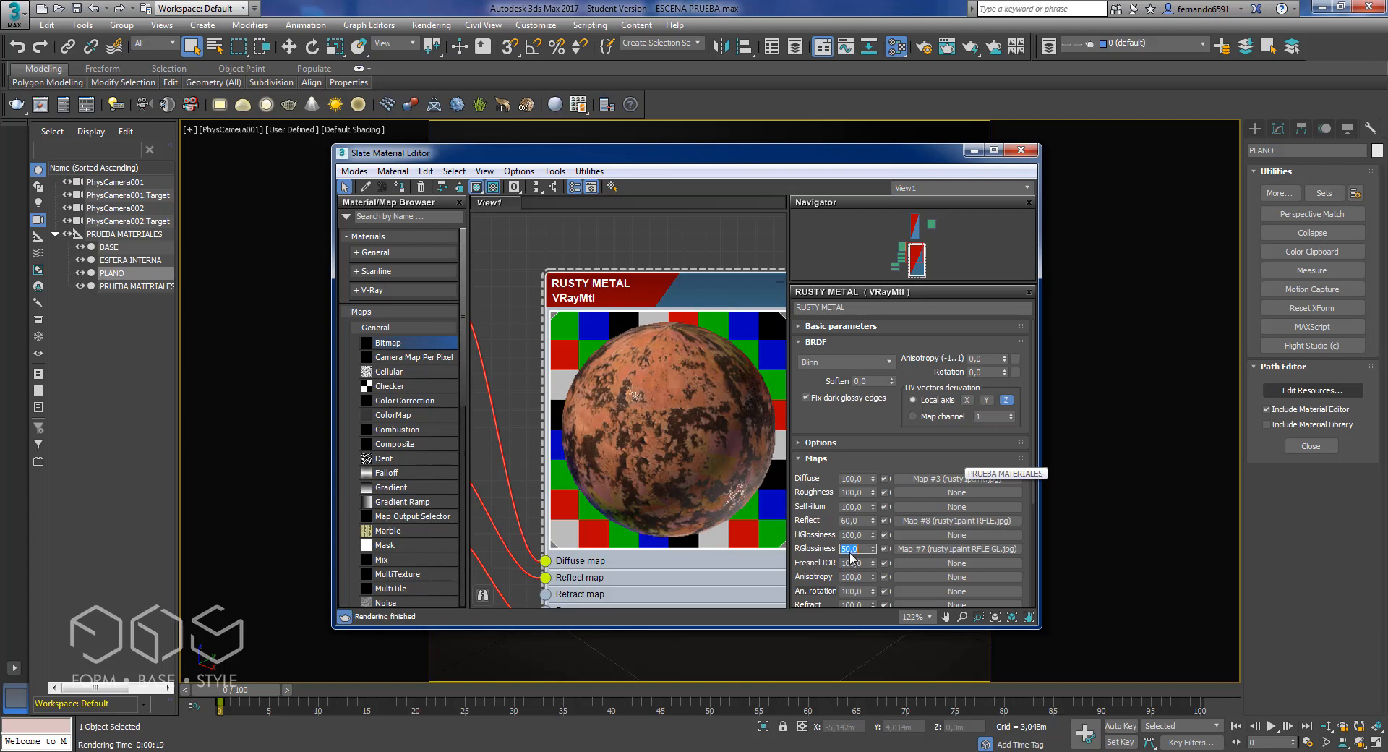
Step: Render the PhysCamera001 view with the updated glossiness amount and save the render to the frame buffer history
{"action": "left_click", "coordinate": [973, 151]}
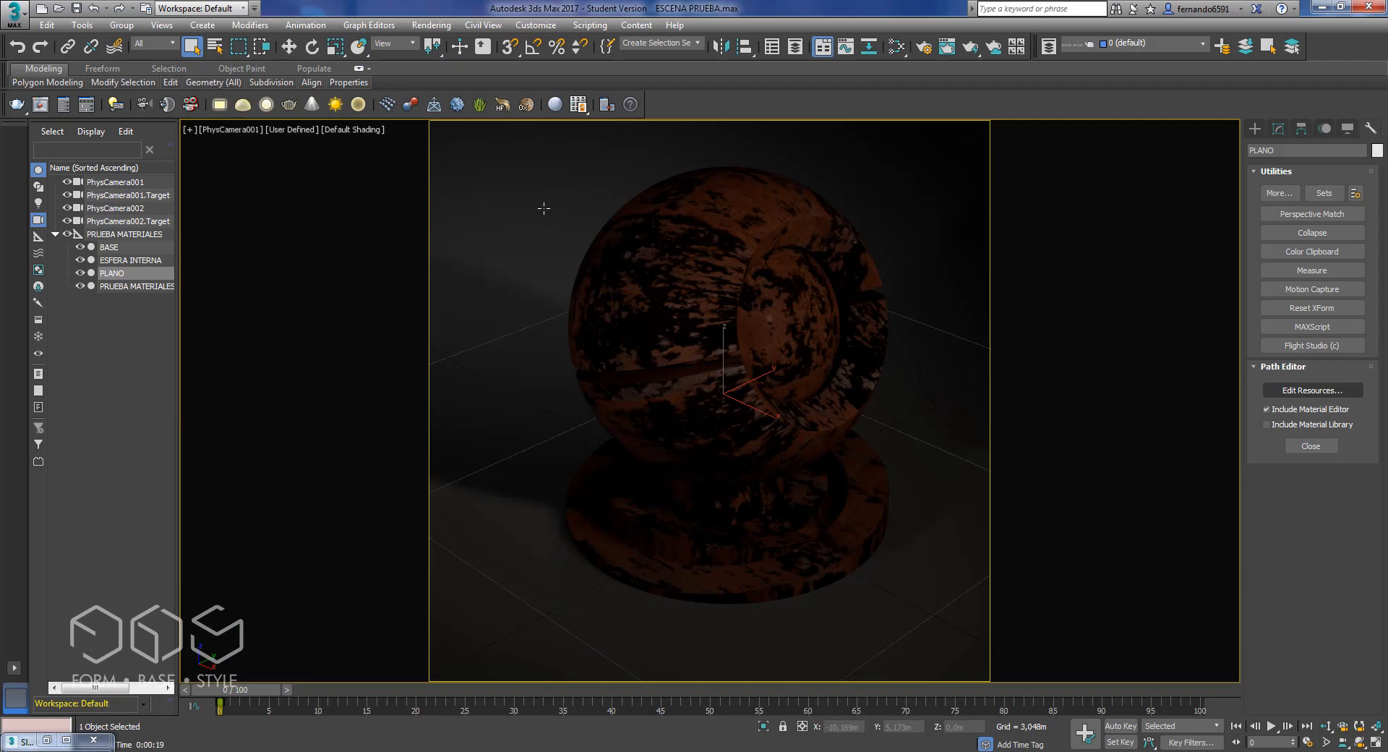
{"action": "key", "text": "shift+q"}
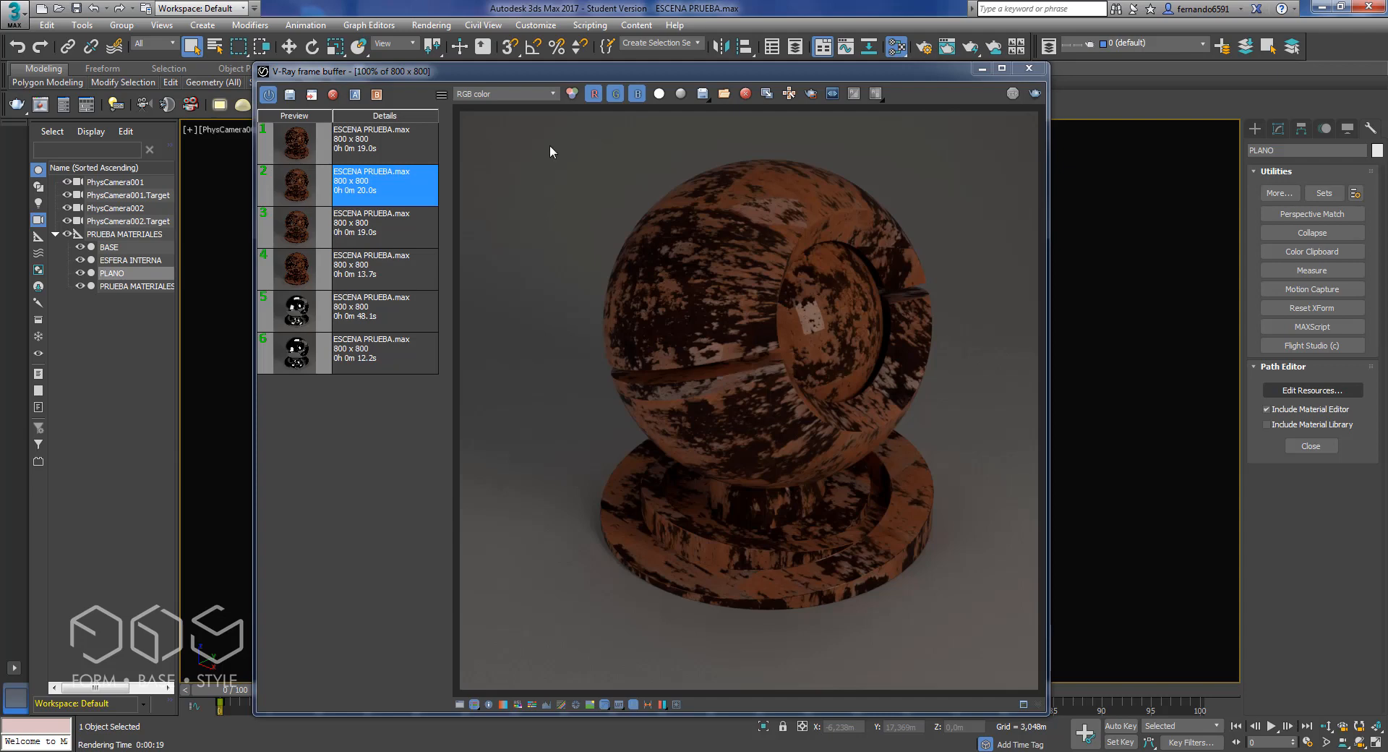
{"action": "left_click", "coordinate": [403, 140]}
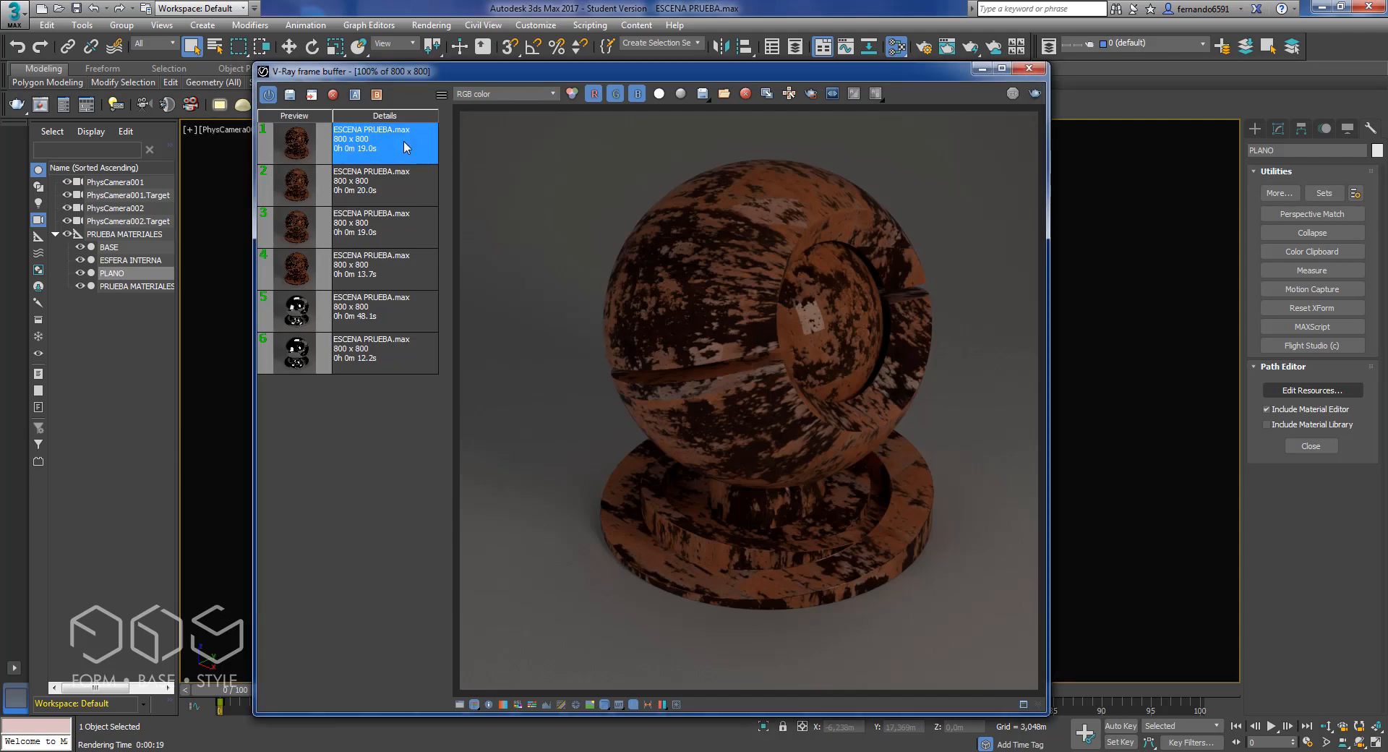
{"action": "left_click", "coordinate": [289, 94]}
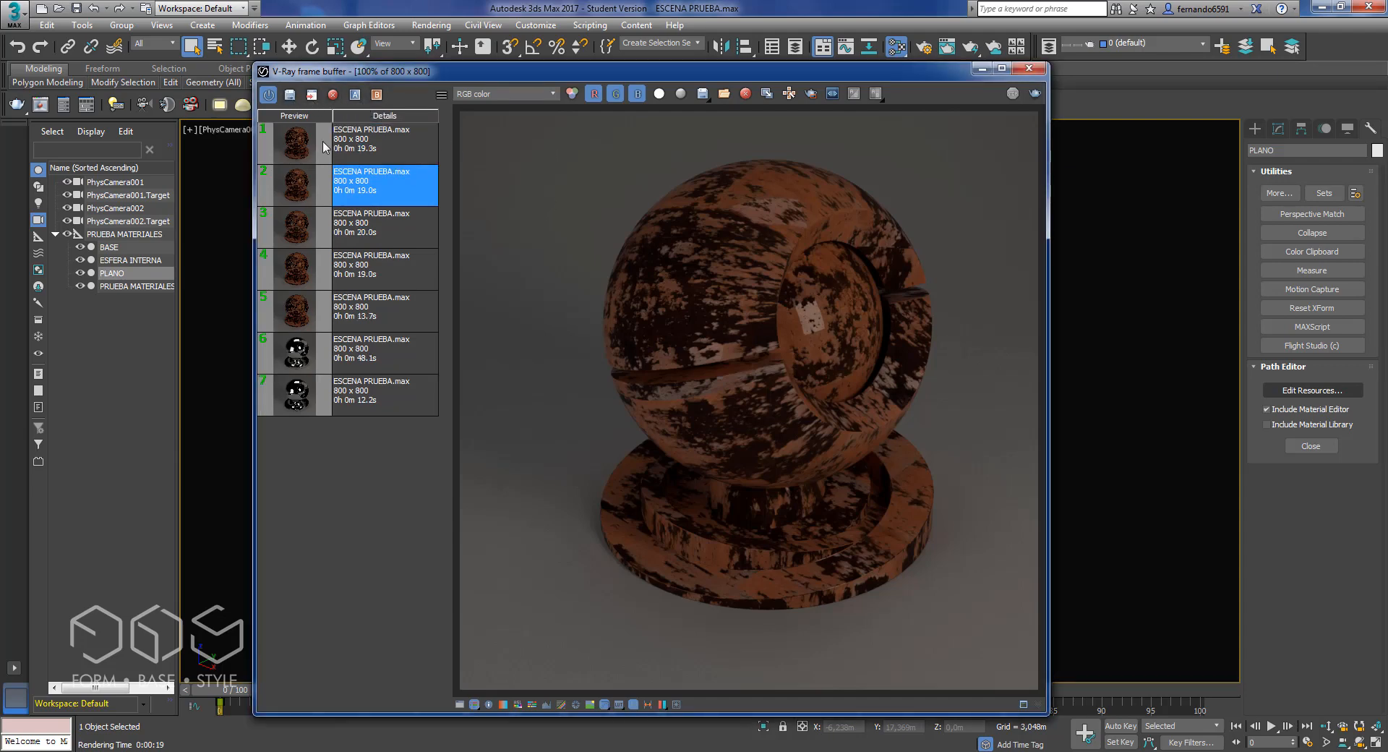
Step: Assign the newest render as image A and the previous one as image B, and compare them with the divider
{"action": "left_click", "coordinate": [355, 95]}
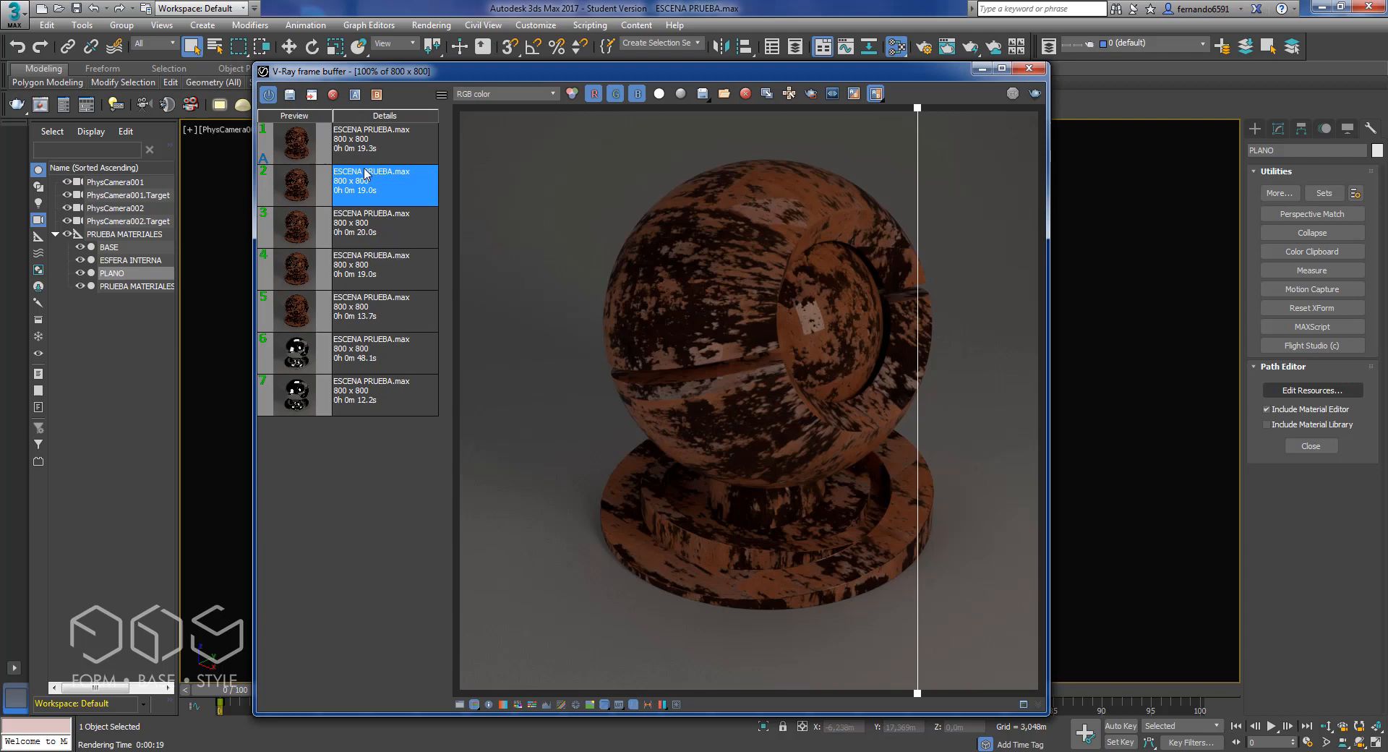
{"action": "left_click", "coordinate": [377, 95]}
{"action": "mouse_move", "coordinate": [918, 693]}
{"action": "left_mouse_down"}
{"action": "mouse_move", "coordinate": [637, 644]}
{"action": "mouse_move", "coordinate": [555, 612]}
{"action": "mouse_move", "coordinate": [697, 604]}
{"action": "mouse_move", "coordinate": [596, 600]}
{"action": "left_mouse_up"}
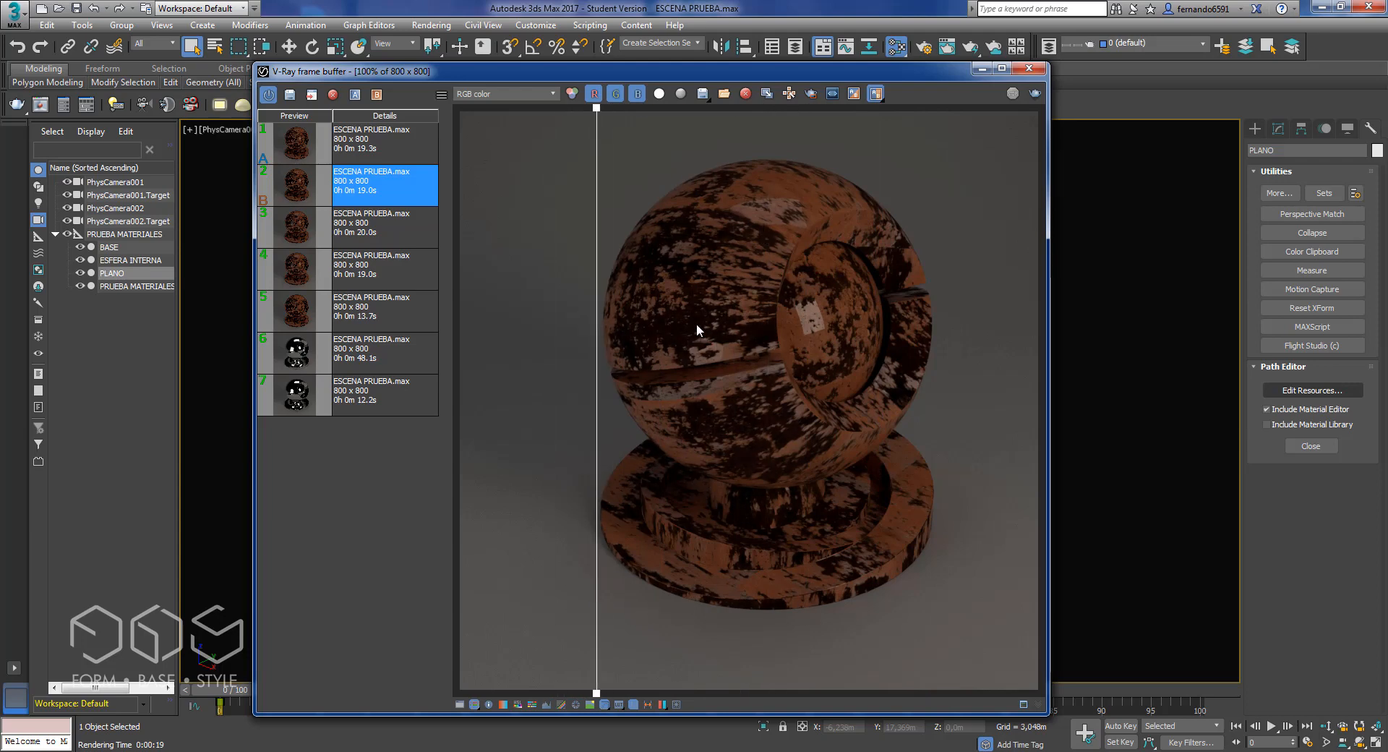
{"action": "left_click", "coordinate": [360, 157]}
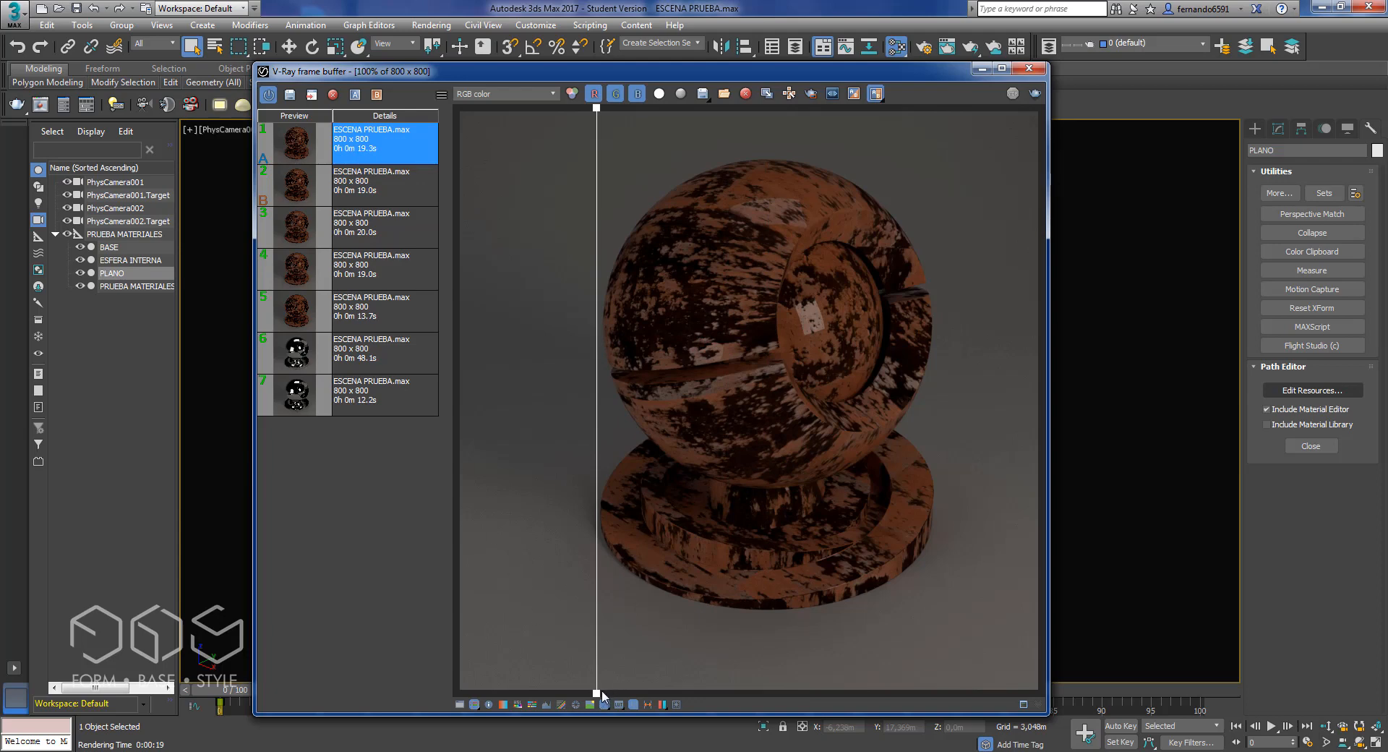
{"action": "left_click_drag", "start_coordinate": [597, 693], "coordinate": [745, 486]}
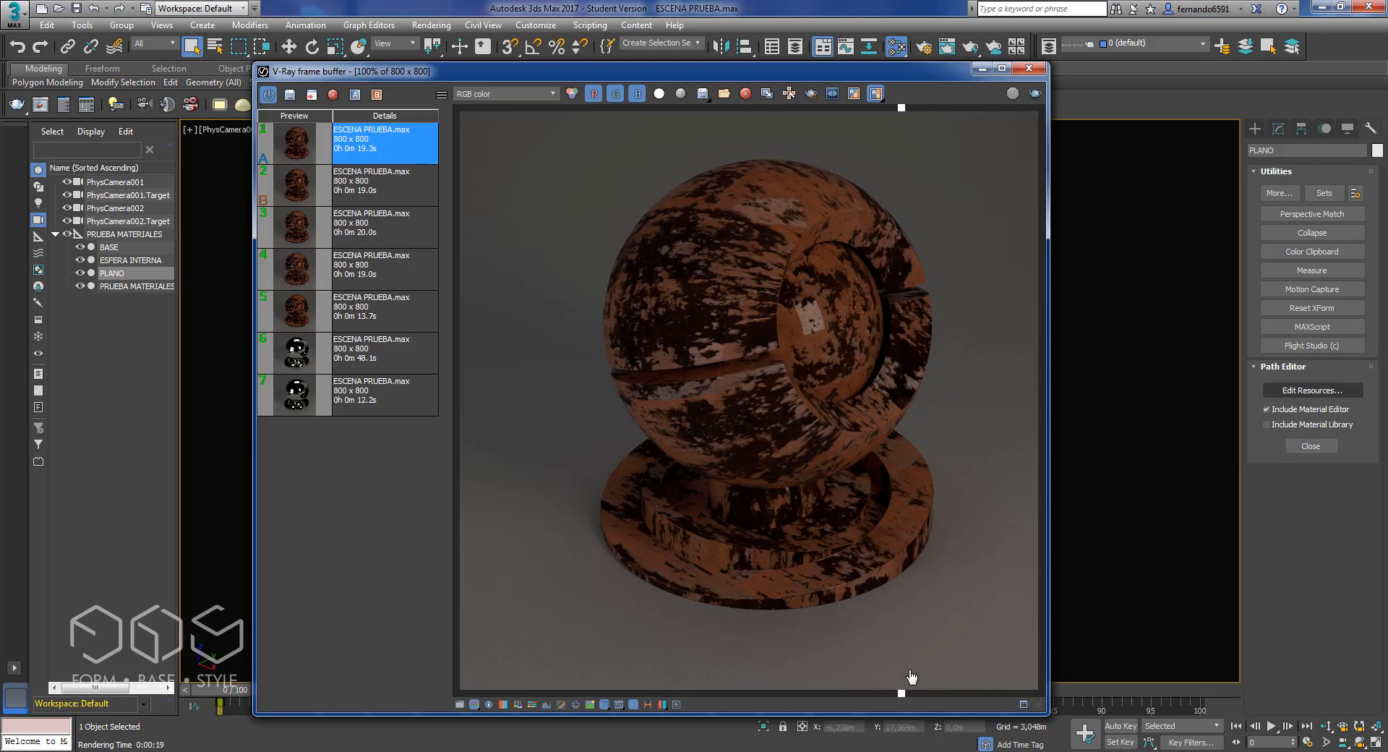
Step: Return to the Slate Material Editor and examine the rusty2-reflection.jpg texture of Map #5 in an enlarged node preview
{"action": "left_click", "coordinate": [759, 661]}
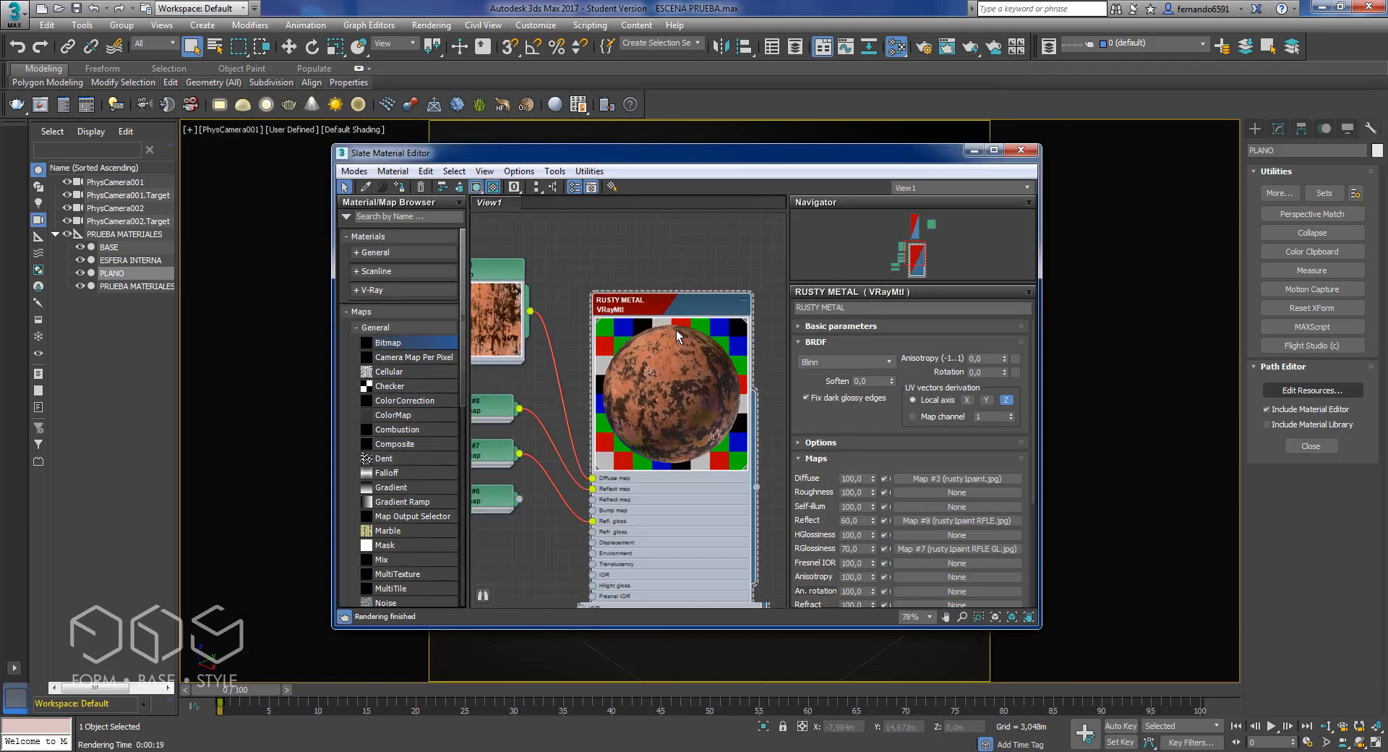
{"action": "middle_click_drag", "start_coordinate": [675, 329], "coordinate": [795, 285]}
{"action": "scroll", "coordinate": [596, 412], "scroll_direction": "up", "scroll_amount": 3}
{"action": "scroll", "coordinate": [578, 404], "scroll_direction": "down", "scroll_amount": 3}
{"action": "middle_click_drag", "start_coordinate": [578, 404], "coordinate": [654, 343]}
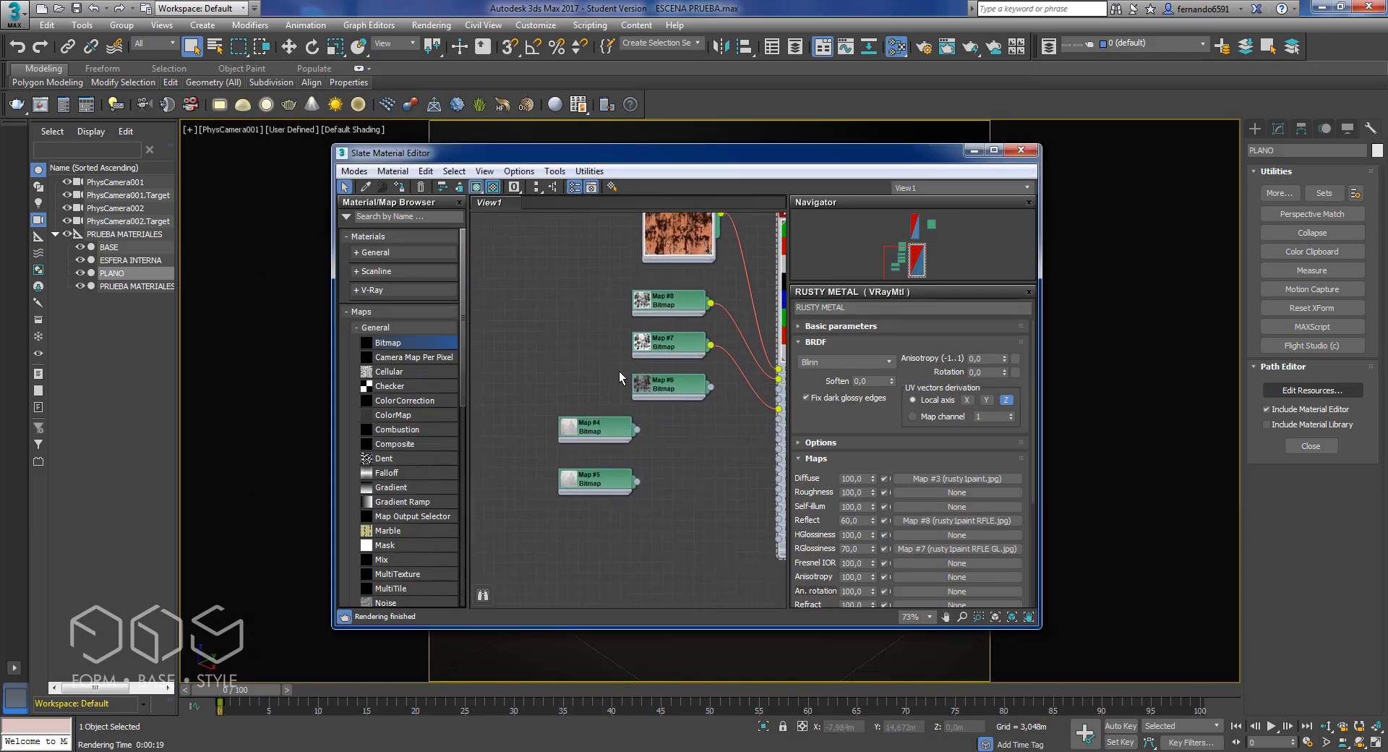
{"action": "scroll", "coordinate": [587, 443], "scroll_direction": "up", "scroll_amount": 2}
{"action": "double_click", "coordinate": [568, 497]}
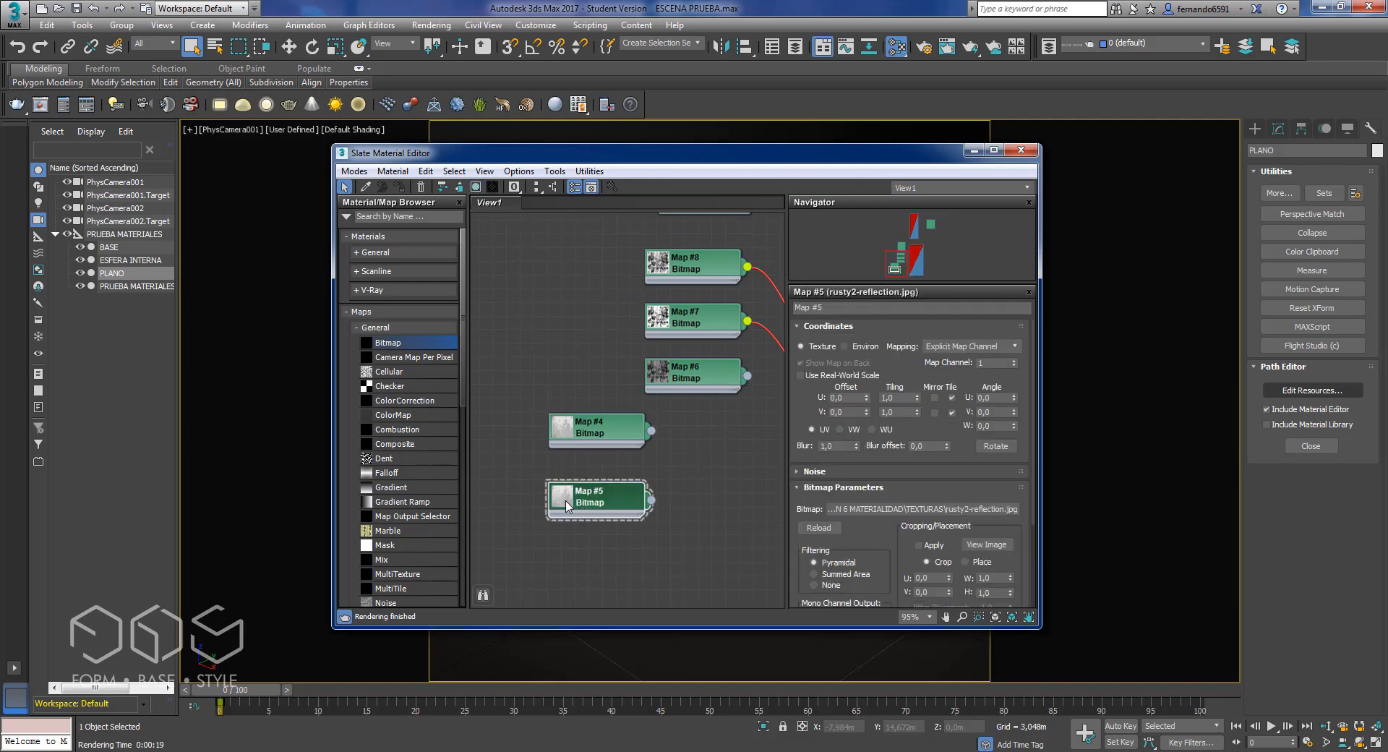
{"action": "right_click", "coordinate": [566, 501]}
{"action": "left_click", "coordinate": [558, 497]}
{"action": "double_click", "coordinate": [558, 497]}
{"action": "scroll", "coordinate": [642, 474], "scroll_direction": "up", "scroll_amount": 2}
{"action": "middle_click_drag", "start_coordinate": [618, 565], "coordinate": [586, 510]}
{"action": "scroll", "coordinate": [641, 479], "scroll_direction": "up", "scroll_amount": 2}
{"action": "scroll", "coordinate": [625, 445], "scroll_direction": "down", "scroll_amount": 2}
{"action": "middle_click_drag", "start_coordinate": [623, 376], "coordinate": [620, 462]}
{"action": "middle_click_drag", "start_coordinate": [629, 273], "coordinate": [624, 334]}
{"action": "scroll", "coordinate": [660, 269], "scroll_direction": "down", "scroll_amount": 2}
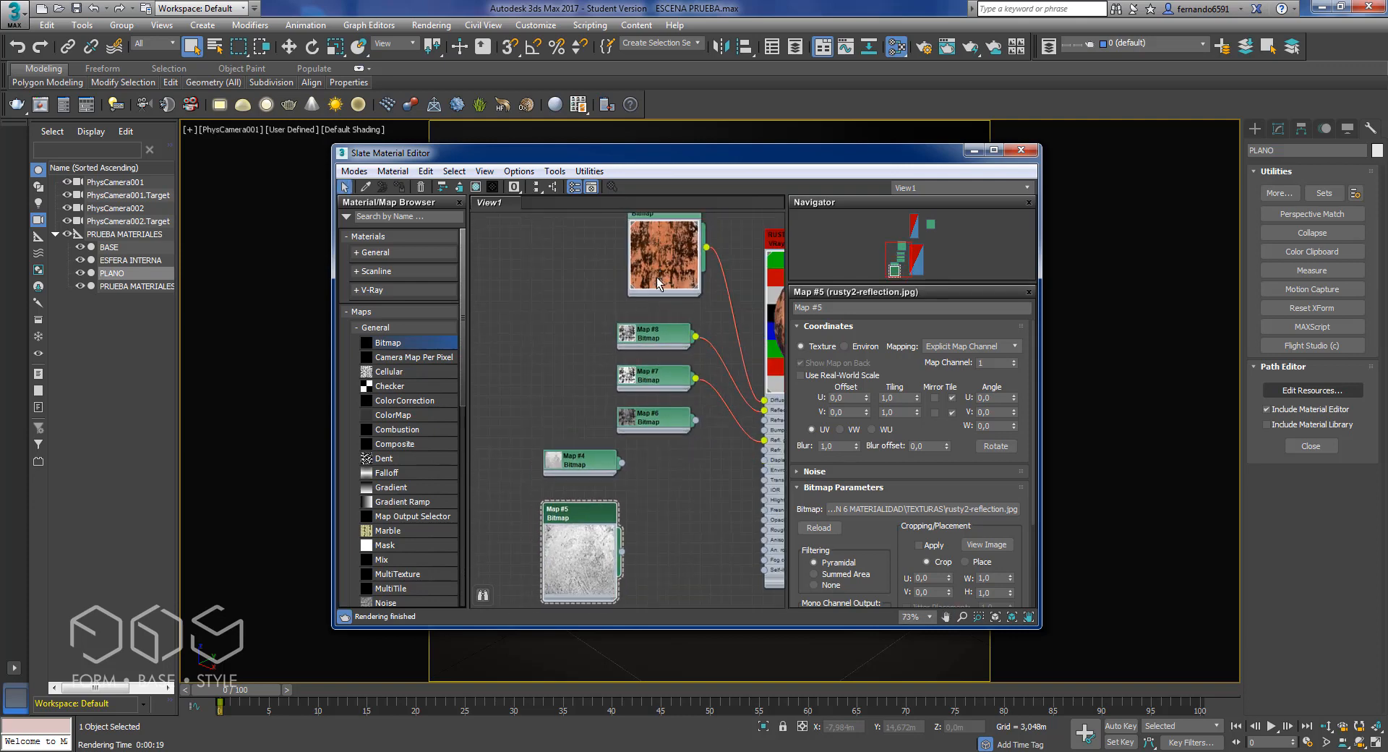
Step: Move the Map #5 node up beside the Map #8 and Map #7 nodes
{"action": "left_click_drag", "start_coordinate": [591, 526], "coordinate": [576, 240]}
{"action": "scroll", "coordinate": [579, 318], "scroll_direction": "up", "scroll_amount": 3}
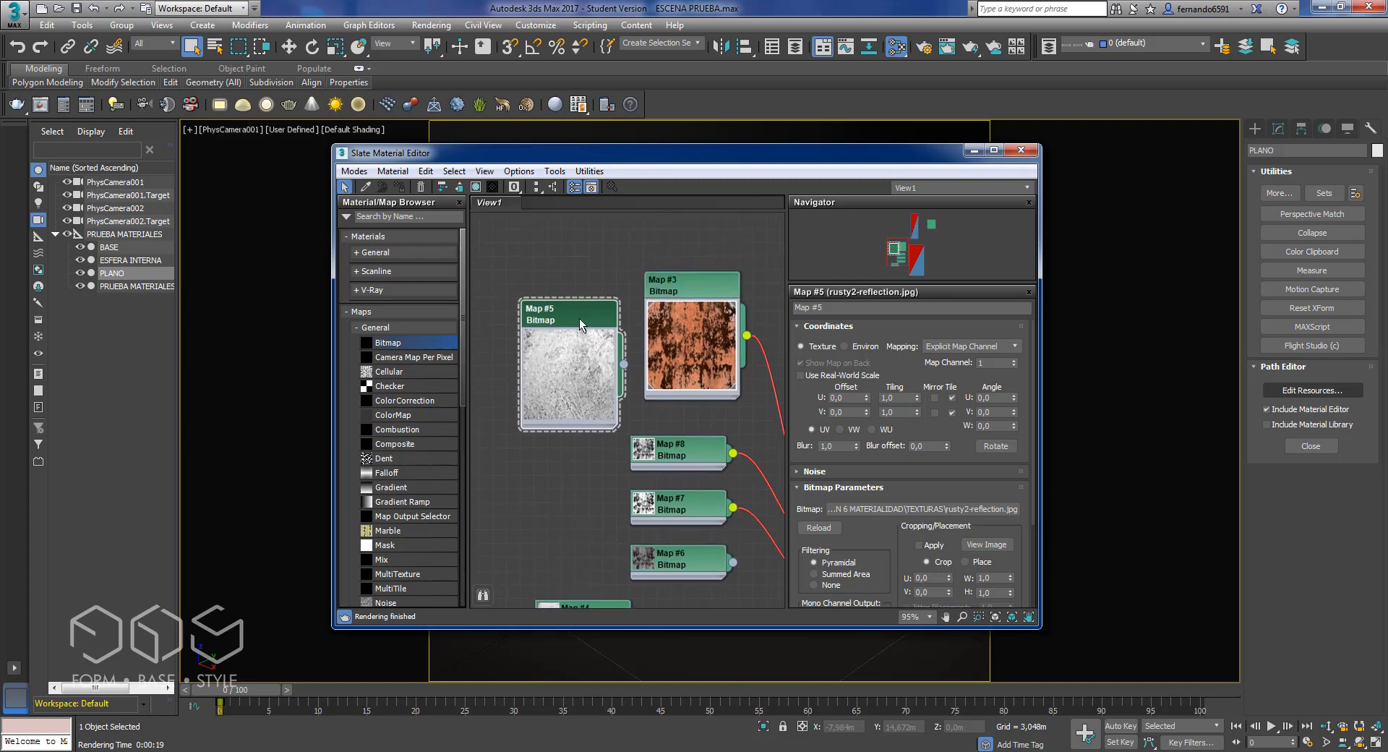
{"action": "left_click_drag", "start_coordinate": [570, 312], "coordinate": [543, 439]}
{"action": "scroll", "coordinate": [557, 442], "scroll_direction": "down", "scroll_amount": 1}
{"action": "middle_click_drag", "start_coordinate": [562, 442], "coordinate": [507, 256]}
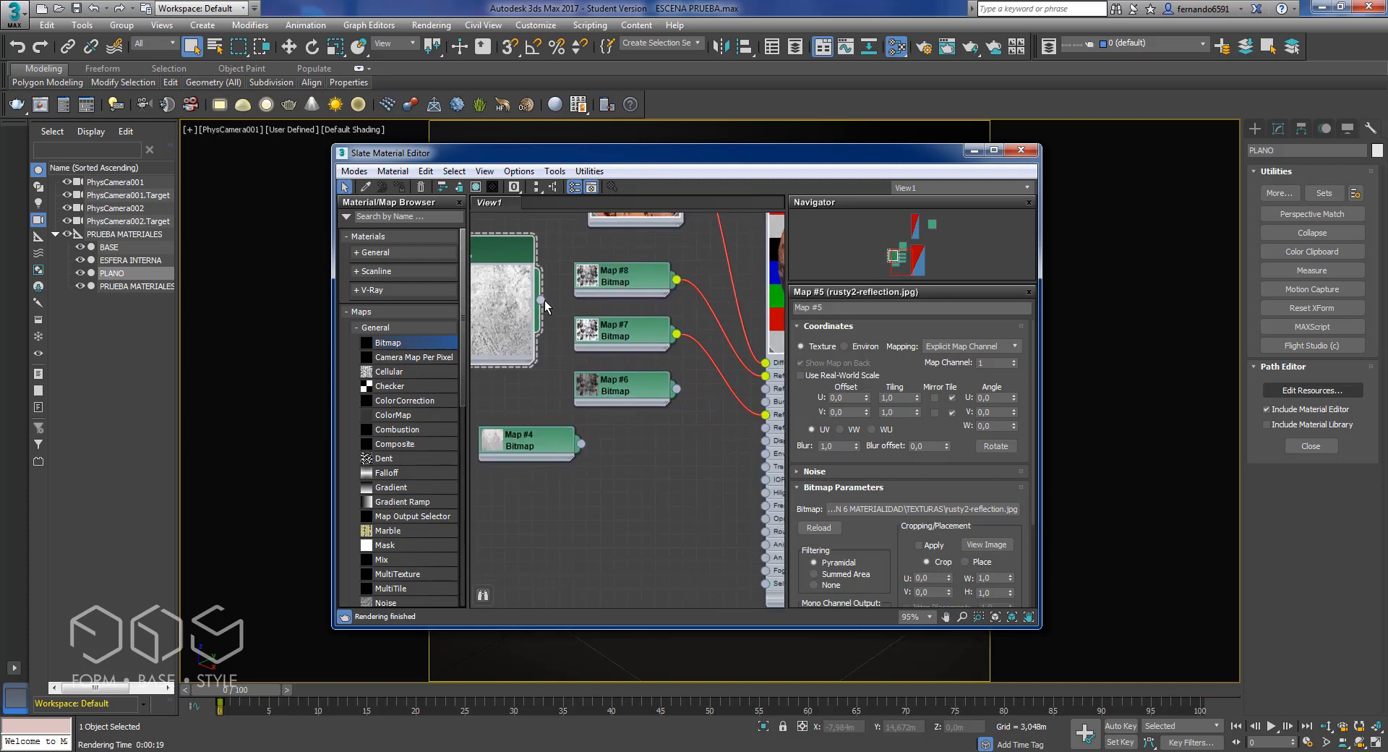
Step: Connect the Map #5 bitmap to the Refl. gloss. input of RUSTY METAL in place of Map #7
{"action": "left_click_drag", "start_coordinate": [540, 299], "coordinate": [756, 417]}
{"action": "left_click", "coordinate": [660, 416]}
{"action": "left_click_drag", "start_coordinate": [491, 303], "coordinate": [718, 415]}
{"action": "middle_click_drag", "start_coordinate": [648, 439], "coordinate": [641, 449]}
{"action": "scroll", "coordinate": [750, 365], "scroll_direction": "up", "scroll_amount": 5}
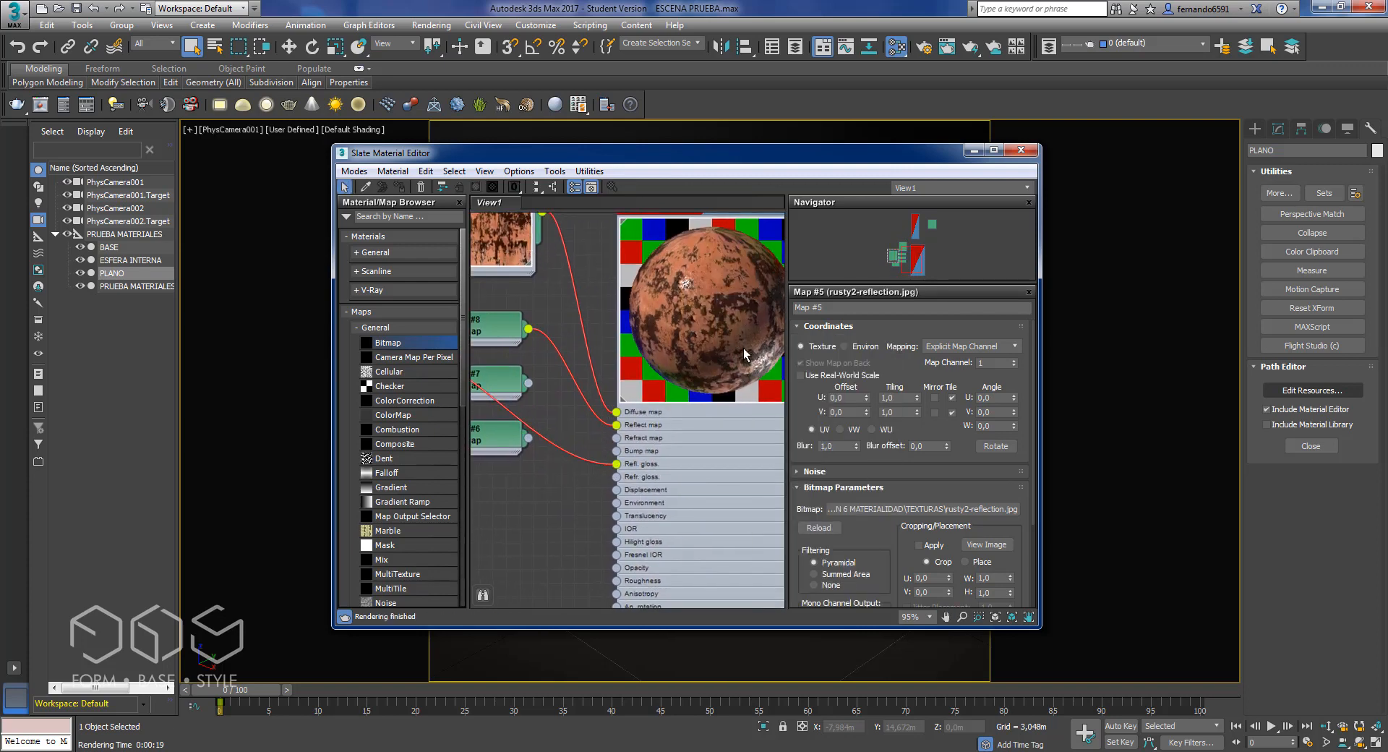
Step: Render the PhysCamera001 view with the rusty2-reflection glossiness texture and save the render to the history
{"action": "left_click", "coordinate": [973, 151]}
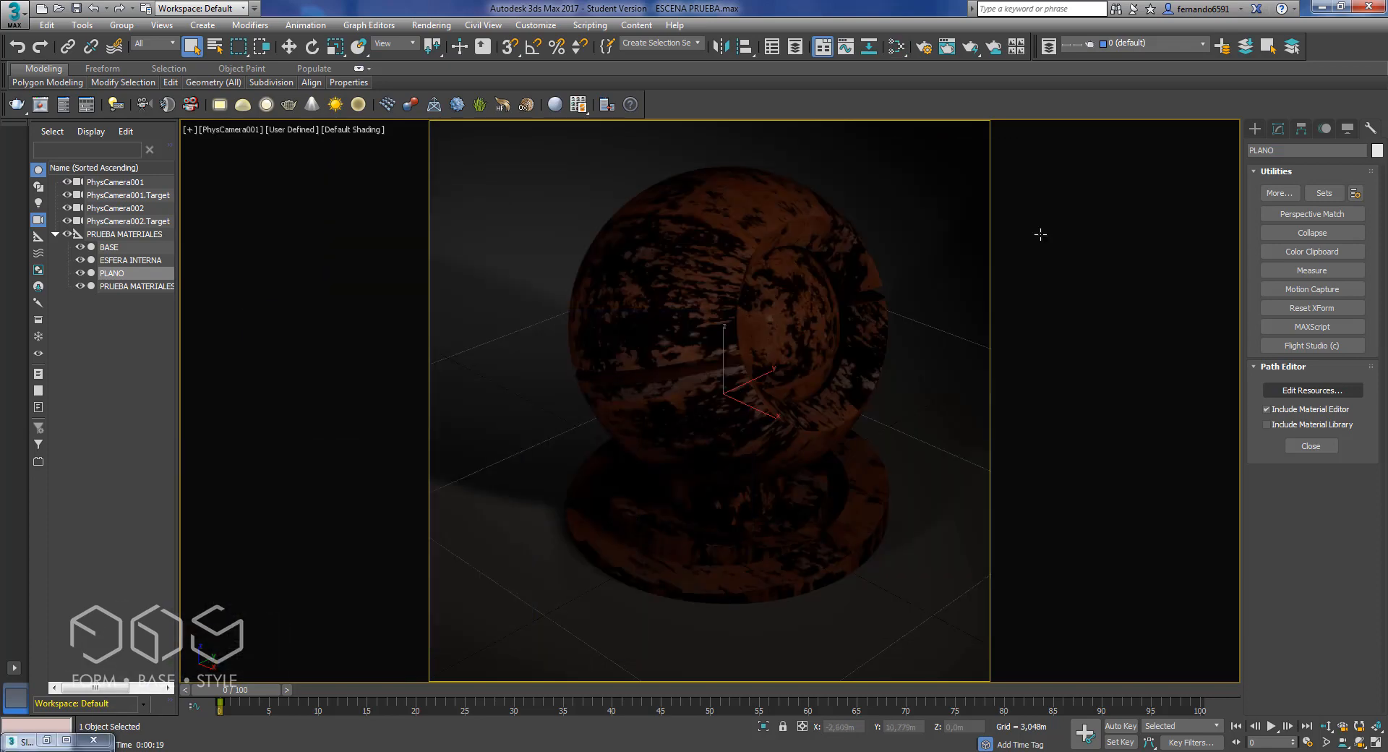
{"action": "key", "text": "shift+q"}
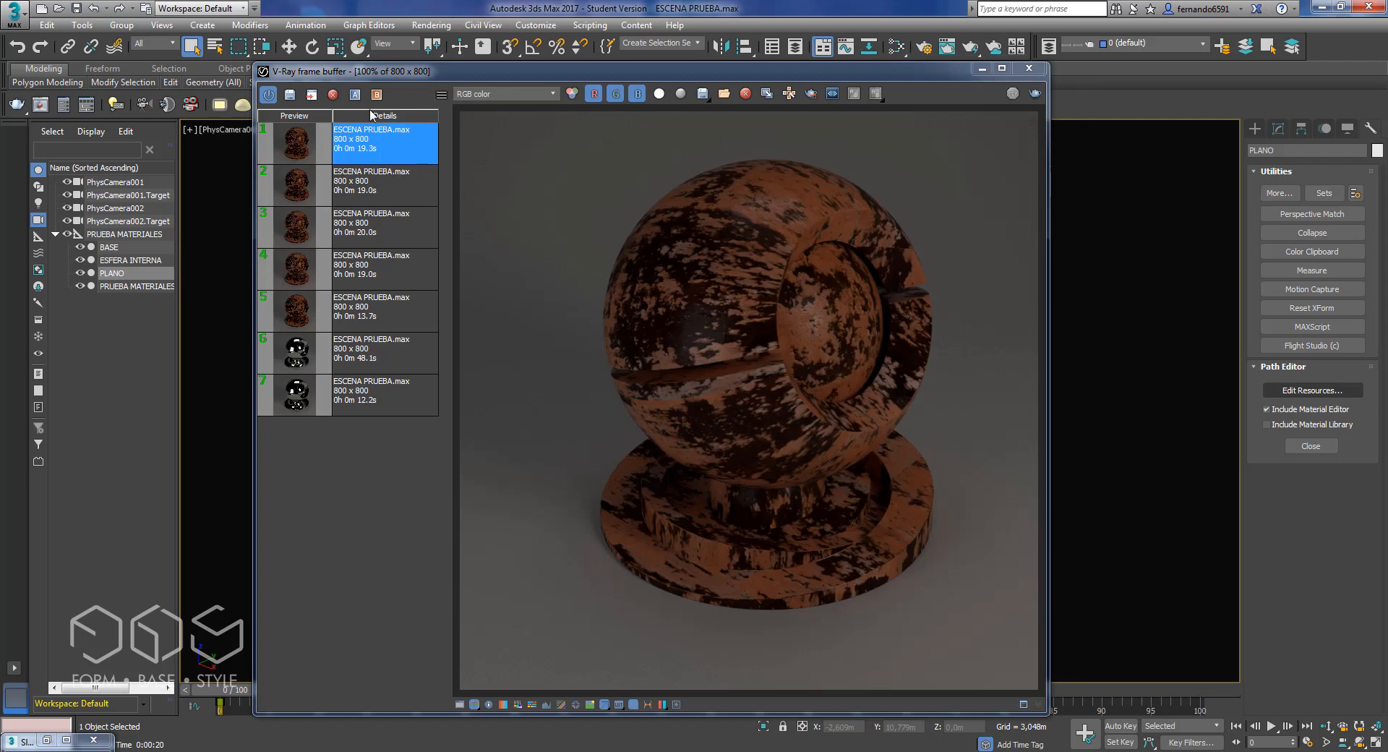
{"action": "left_click", "coordinate": [291, 94]}
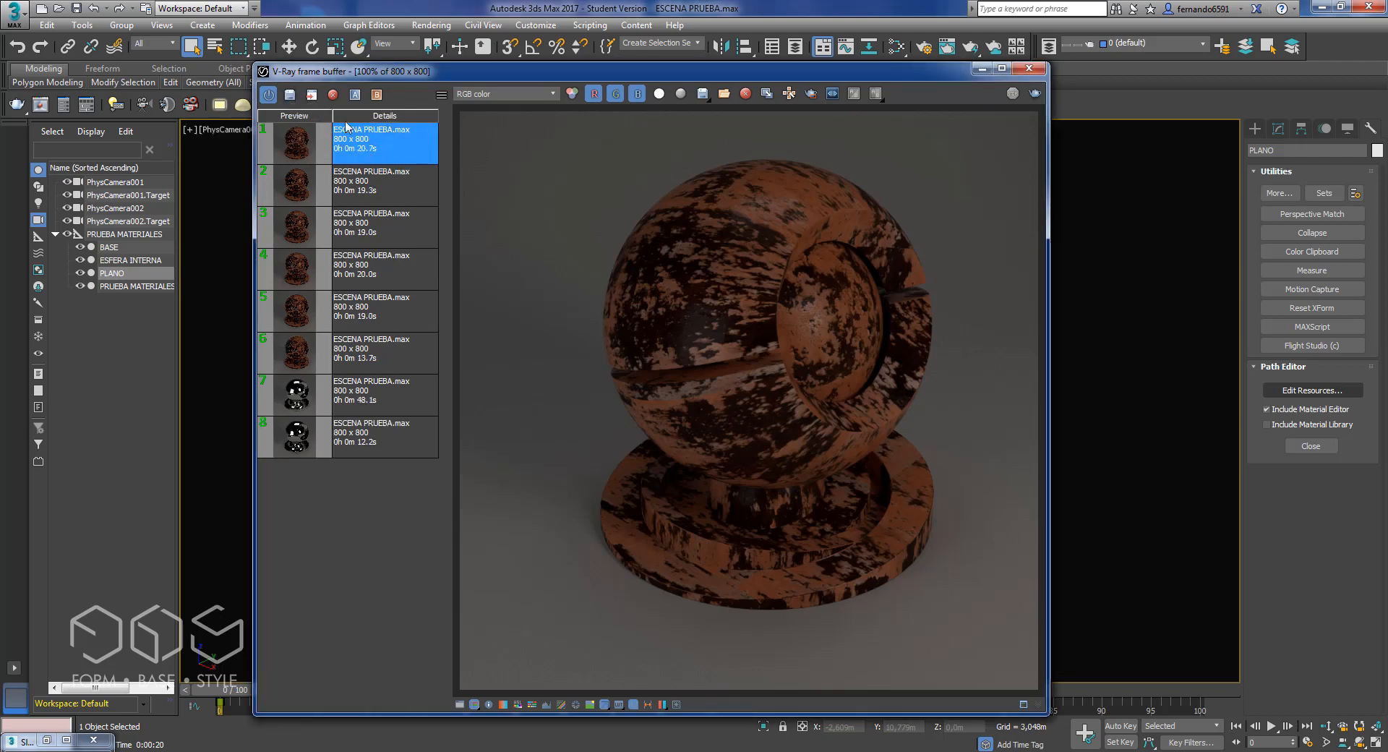
Step: Set the rusty2-reflection render as image A and the render before it as image B, and move the divider across them
{"action": "left_click", "coordinate": [354, 95]}
{"action": "left_click", "coordinate": [356, 189]}
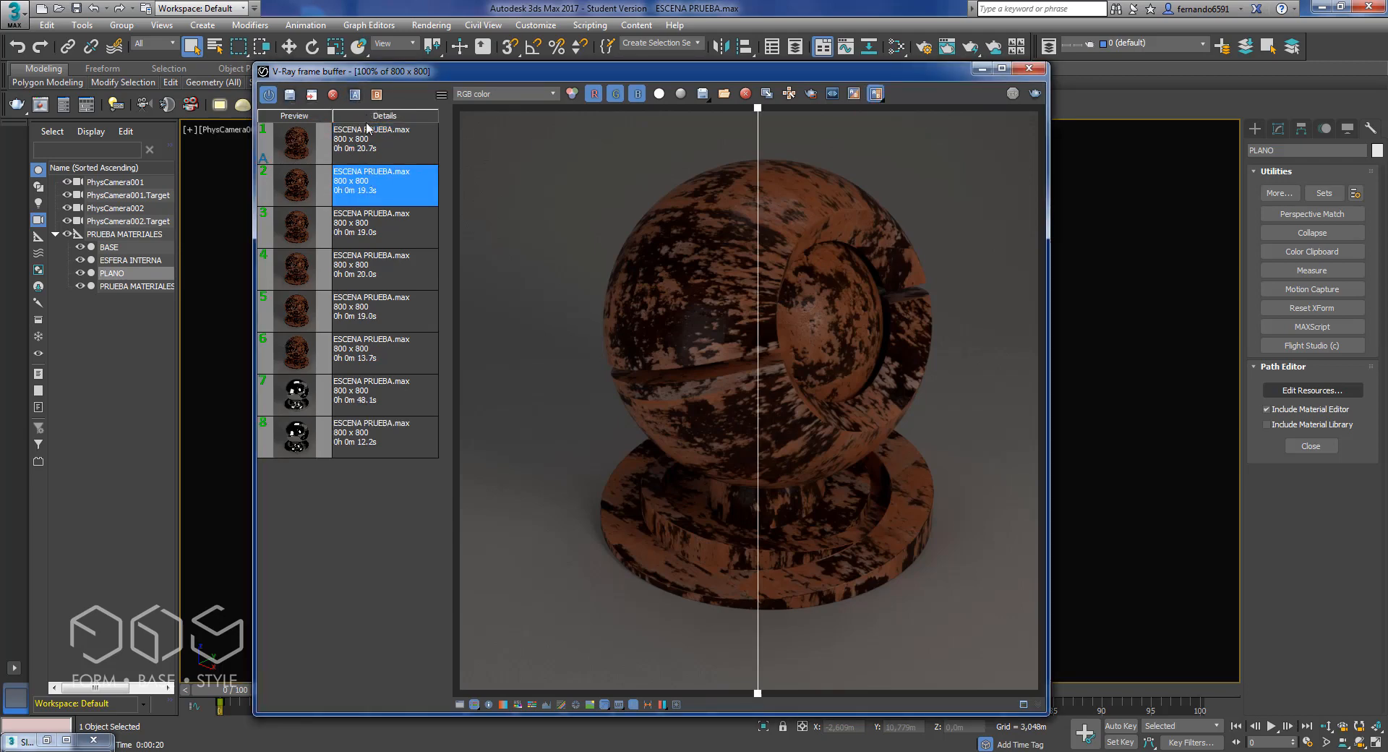
{"action": "left_click", "coordinate": [375, 95]}
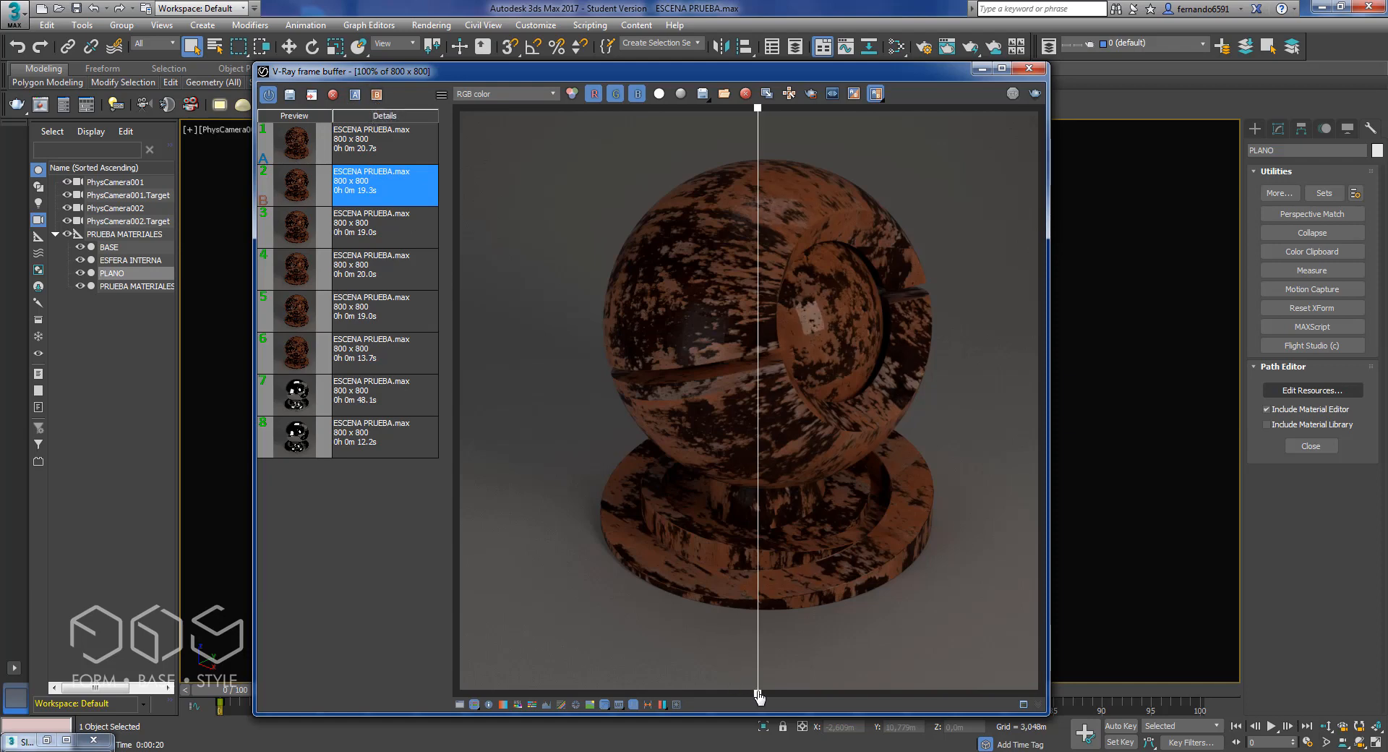
{"action": "left_click_drag", "start_coordinate": [759, 695], "coordinate": [933, 609]}
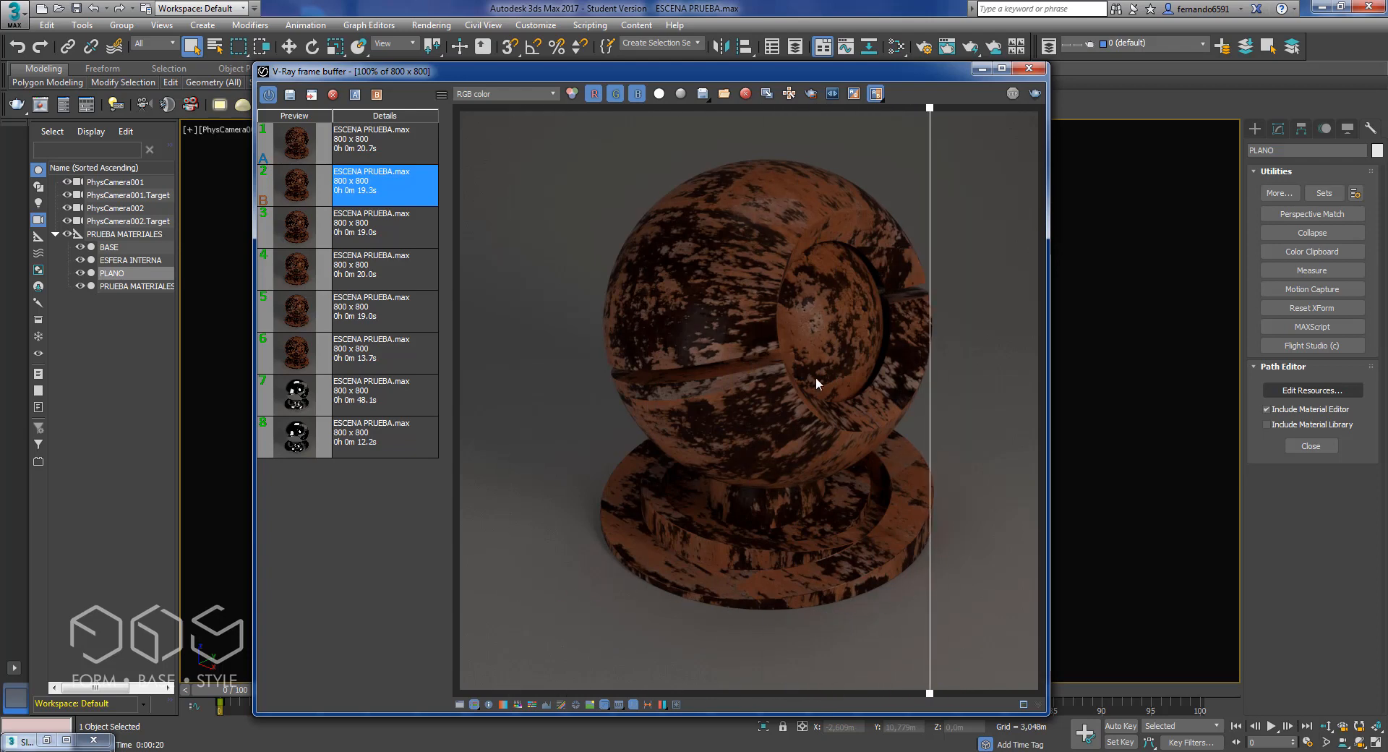
Step: Compare the highlights on the inner sphere up close in both renders, and close the frame buffer
{"action": "scroll", "coordinate": [816, 329], "scroll_direction": "up", "scroll_amount": 2}
{"action": "middle_click_drag", "start_coordinate": [713, 347], "coordinate": [753, 358]}
{"action": "scroll", "coordinate": [708, 361], "scroll_direction": "down", "scroll_amount": 1}
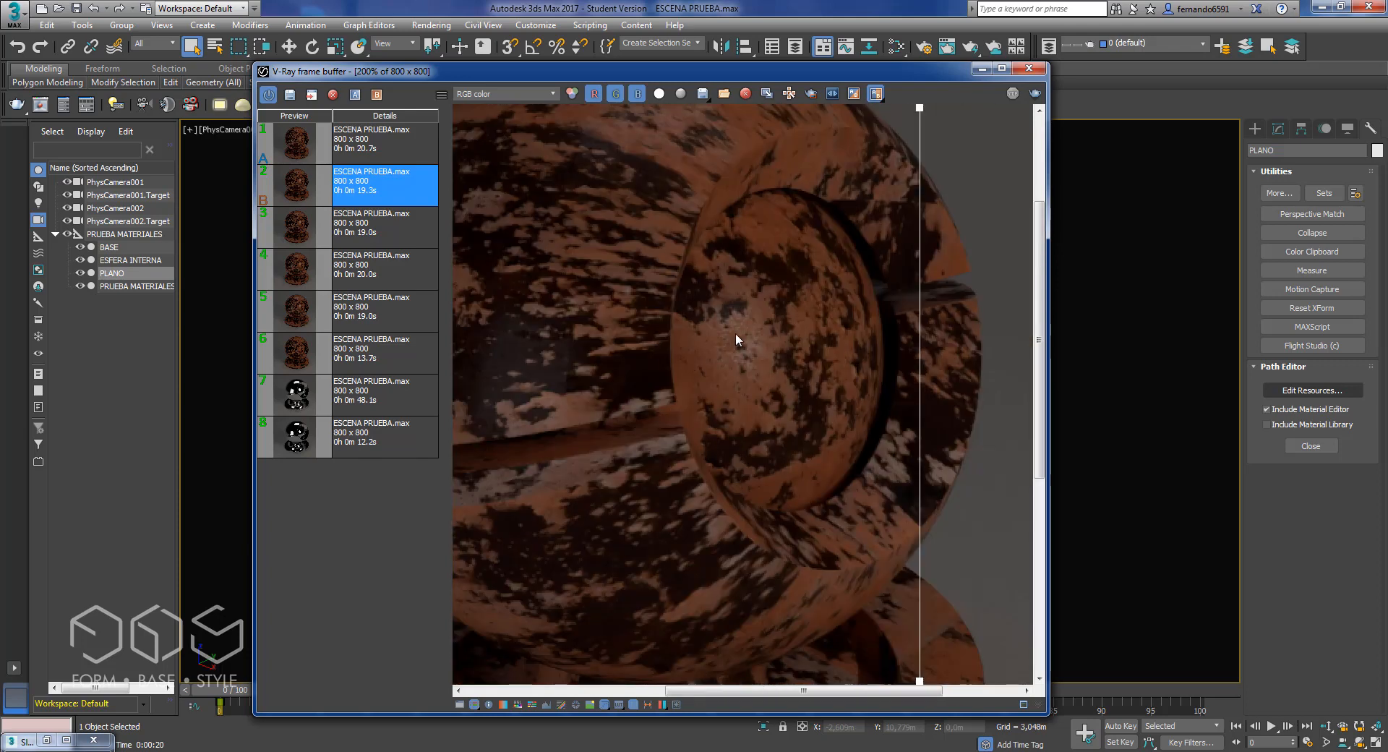
{"action": "left_click_drag", "start_coordinate": [923, 683], "coordinate": [670, 504]}
{"action": "scroll", "coordinate": [670, 503], "scroll_direction": "down", "scroll_amount": 3}
{"action": "scroll", "coordinate": [679, 513], "scroll_direction": "up", "scroll_amount": 1}
{"action": "scroll", "coordinate": [785, 481], "scroll_direction": "up", "scroll_amount": 1}
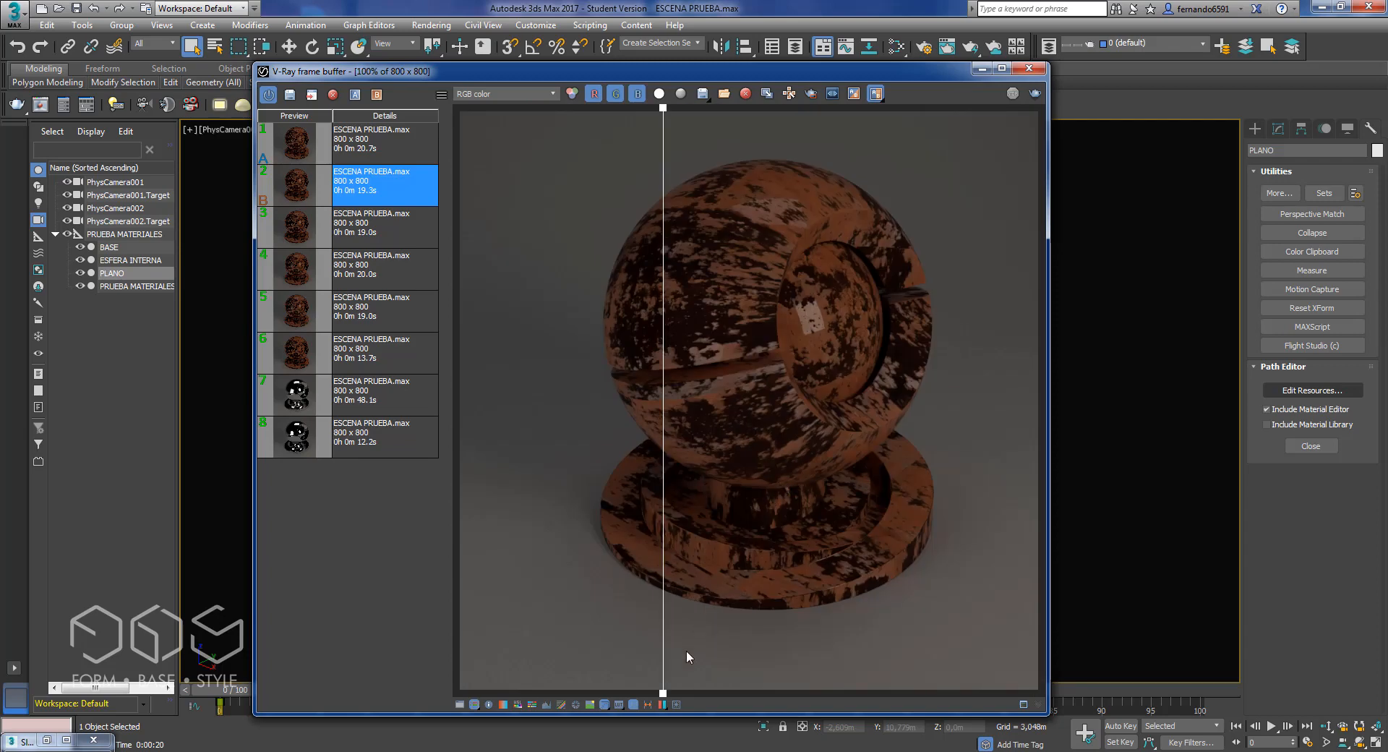
{"action": "left_click_drag", "start_coordinate": [662, 693], "coordinate": [940, 618]}
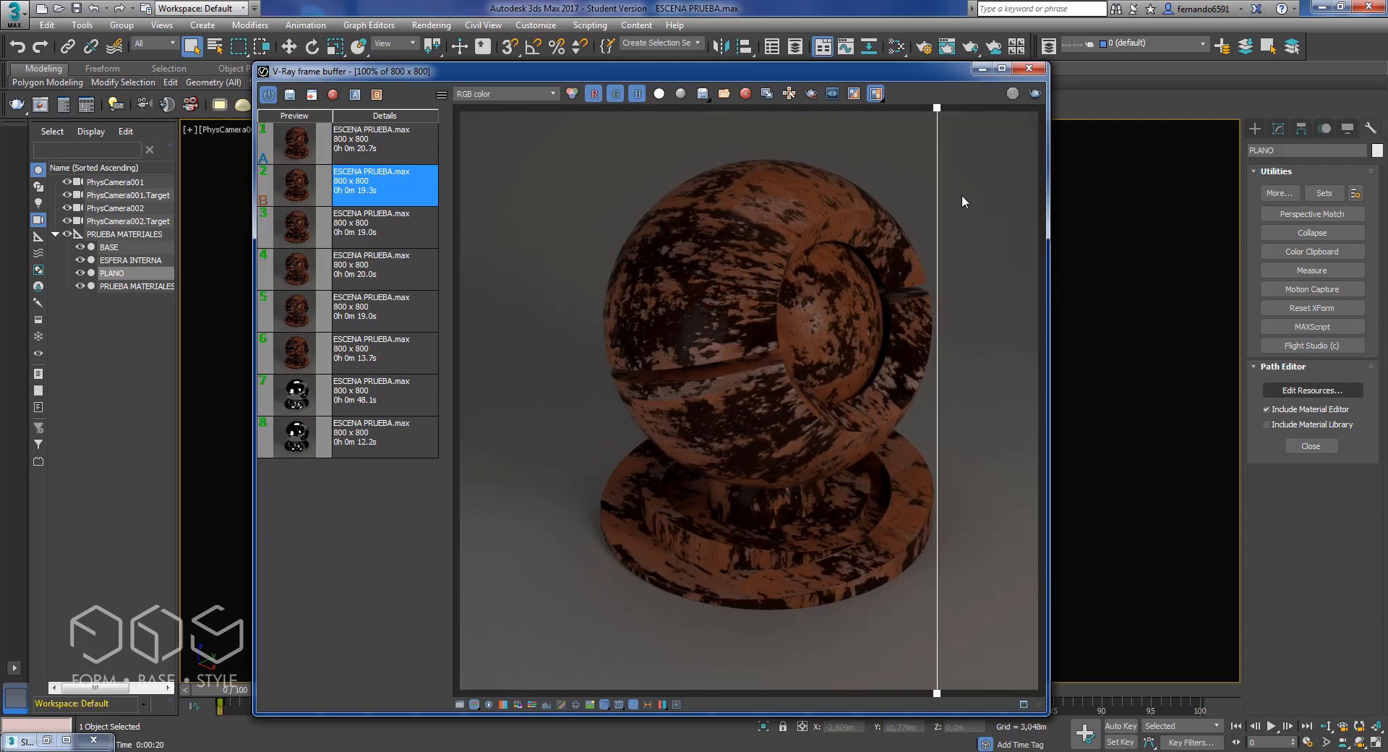
{"action": "left_click", "coordinate": [1028, 68]}
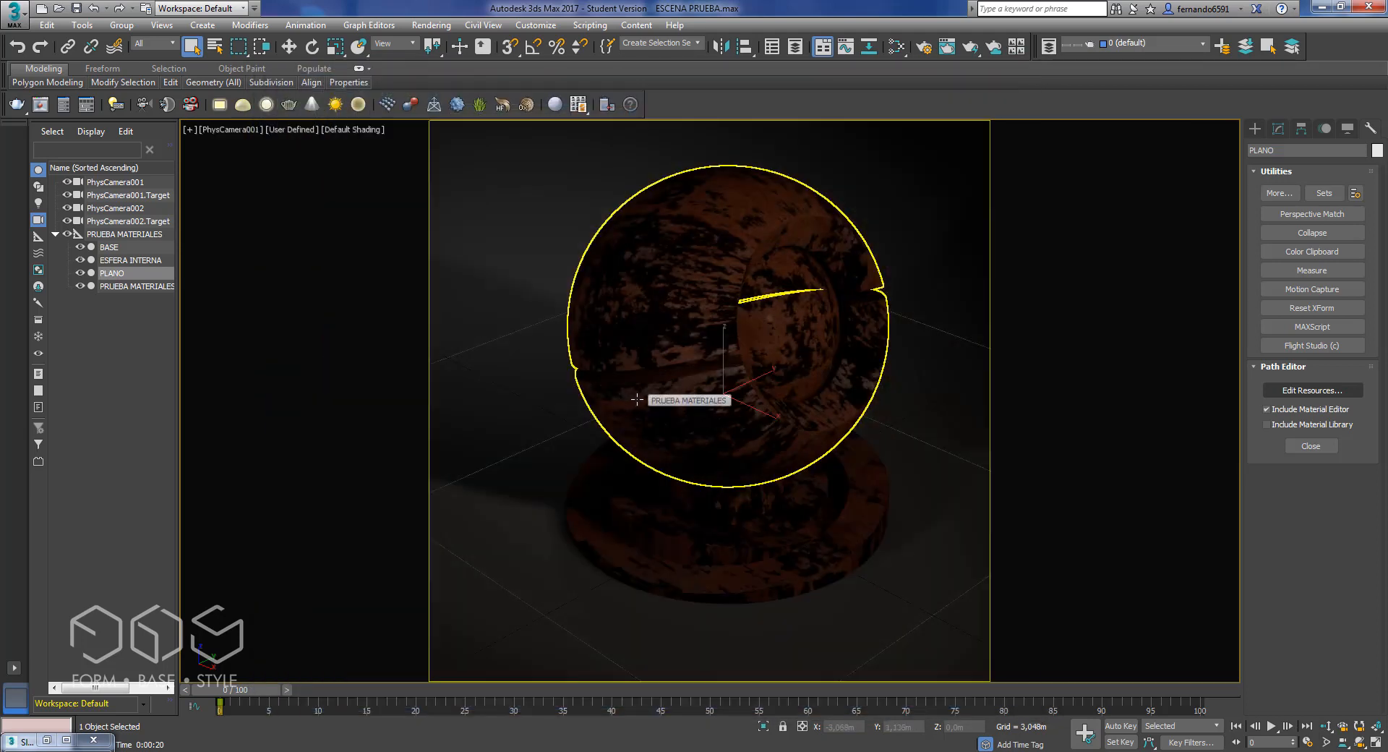
Step: Reopen the material editor and rearrange the Map #4 and Map #6 nodes, placing Map #6 lower beside the RUSTY METAL inputs
{"action": "key", "text": "m"}
{"action": "scroll", "coordinate": [646, 414], "scroll_direction": "down", "scroll_amount": 4}
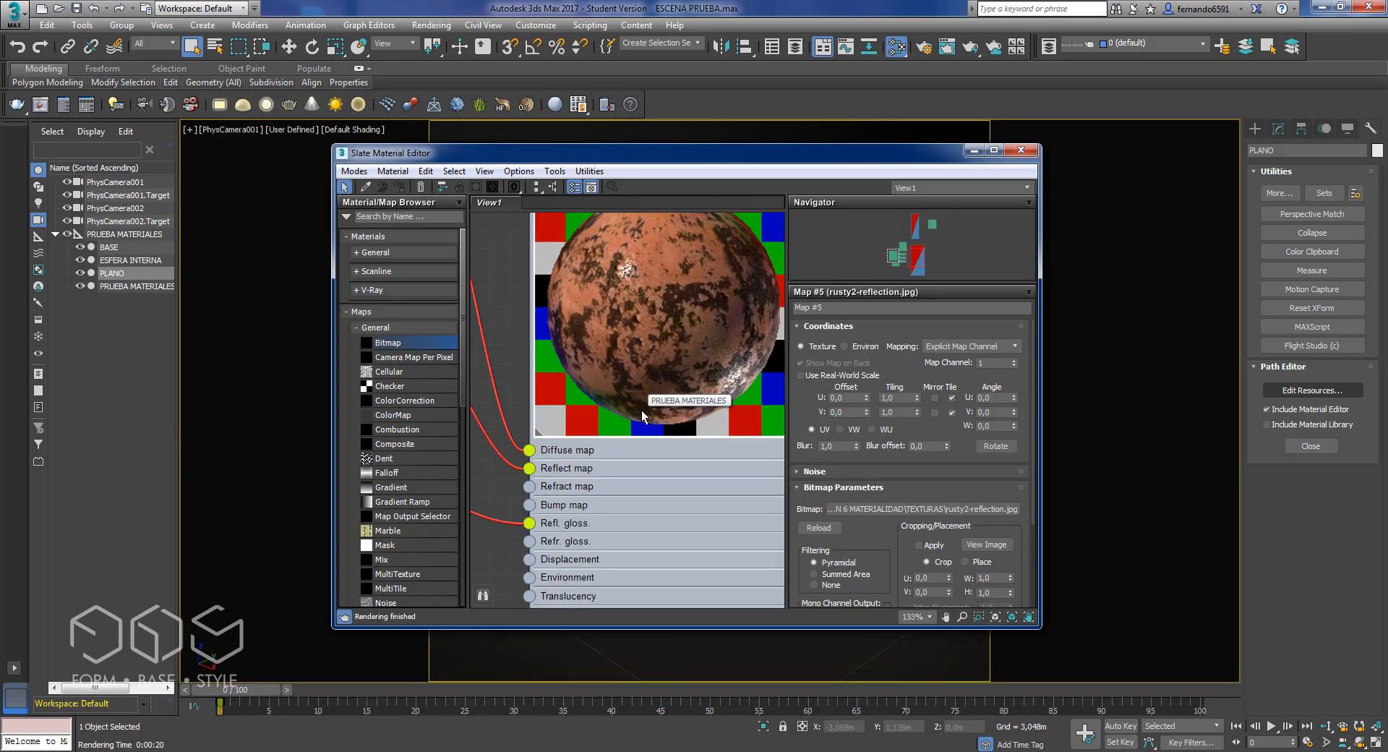
{"action": "mouse_move", "coordinate": [648, 424]}
{"action": "middle_mouse_down"}
{"action": "mouse_move", "coordinate": [730, 400]}
{"action": "mouse_move", "coordinate": [658, 437]}
{"action": "mouse_move", "coordinate": [736, 433]}
{"action": "middle_mouse_up"}
{"action": "middle_click_drag", "start_coordinate": [656, 457], "coordinate": [529, 441]}
{"action": "left_click_drag", "start_coordinate": [520, 440], "coordinate": [589, 457]}
{"action": "scroll", "coordinate": [592, 459], "scroll_direction": "up", "scroll_amount": 3}
{"action": "scroll", "coordinate": [592, 459], "scroll_direction": "down", "scroll_amount": 3}
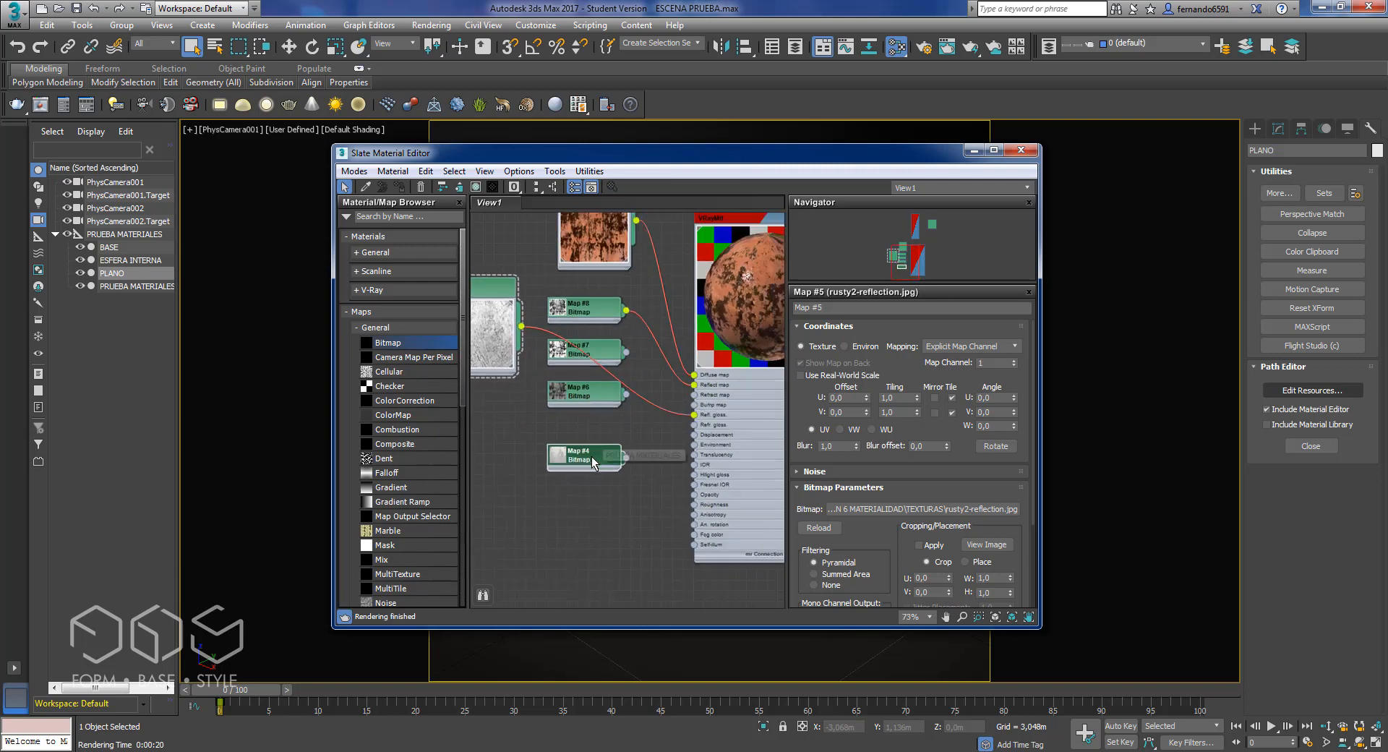
{"action": "scroll", "coordinate": [690, 506], "scroll_direction": "up", "scroll_amount": 3}
{"action": "middle_click_drag", "start_coordinate": [563, 442], "coordinate": [623, 464]}
{"action": "left_click_drag", "start_coordinate": [523, 486], "coordinate": [479, 532]}
{"action": "left_click_drag", "start_coordinate": [540, 413], "coordinate": [555, 459]}
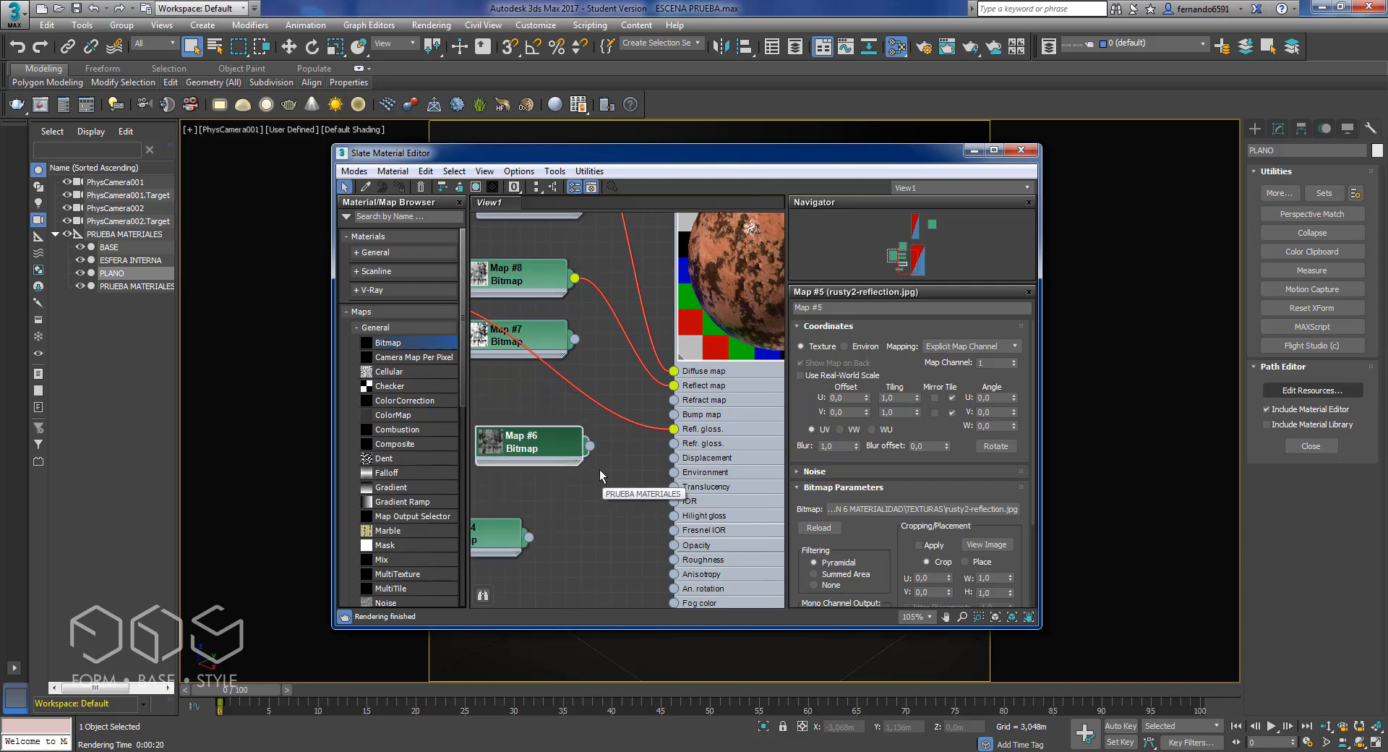
Step: Connect the Map #6 bitmap to the Bump map input of RUSTY METAL
{"action": "scroll", "coordinate": [598, 471], "scroll_direction": "up", "scroll_amount": 1}
{"action": "middle_click_drag", "start_coordinate": [598, 469], "coordinate": [492, 495]}
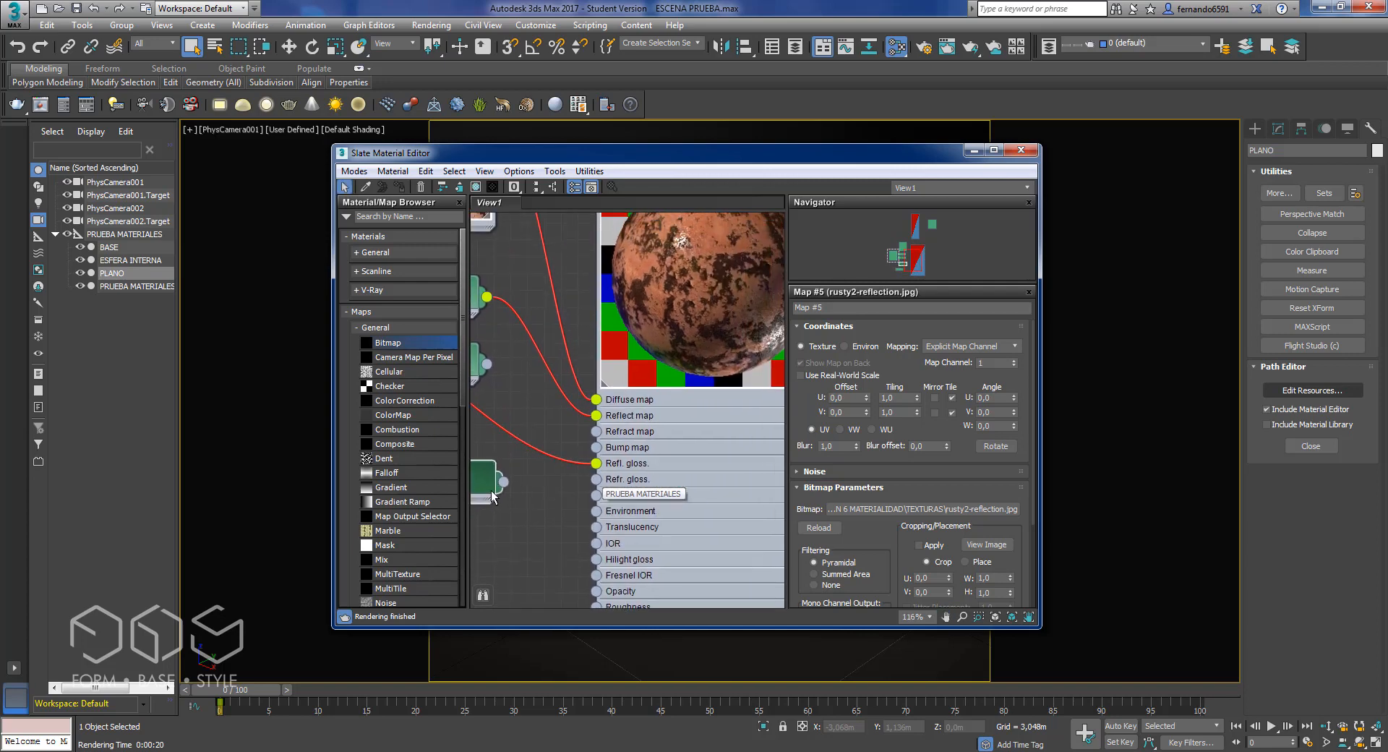
{"action": "left_click_drag", "start_coordinate": [504, 483], "coordinate": [597, 448]}
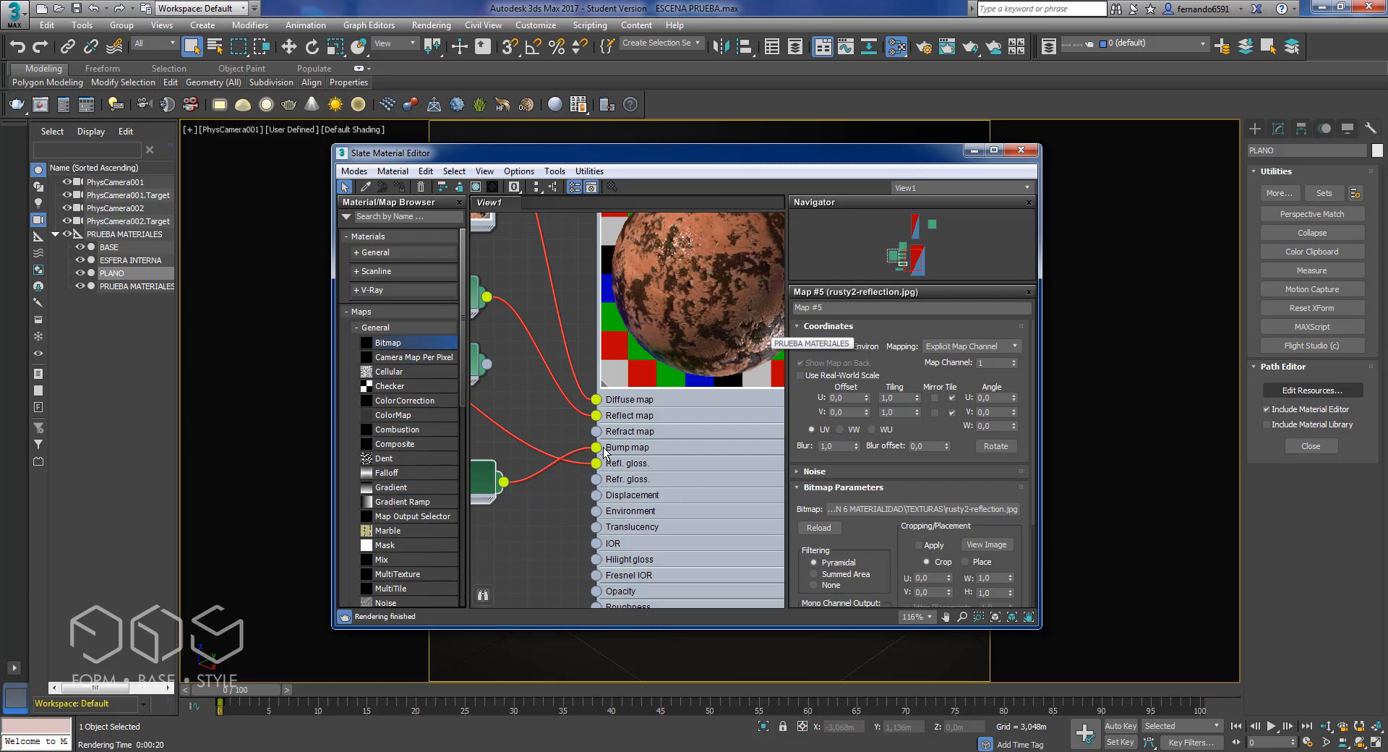
{"action": "left_click_drag", "start_coordinate": [555, 475], "coordinate": [595, 447]}
Step: Render the PhysCamera001 view with the bump texture and compare it with the previous render using the A/B divider
{"action": "left_click", "coordinate": [974, 149]}
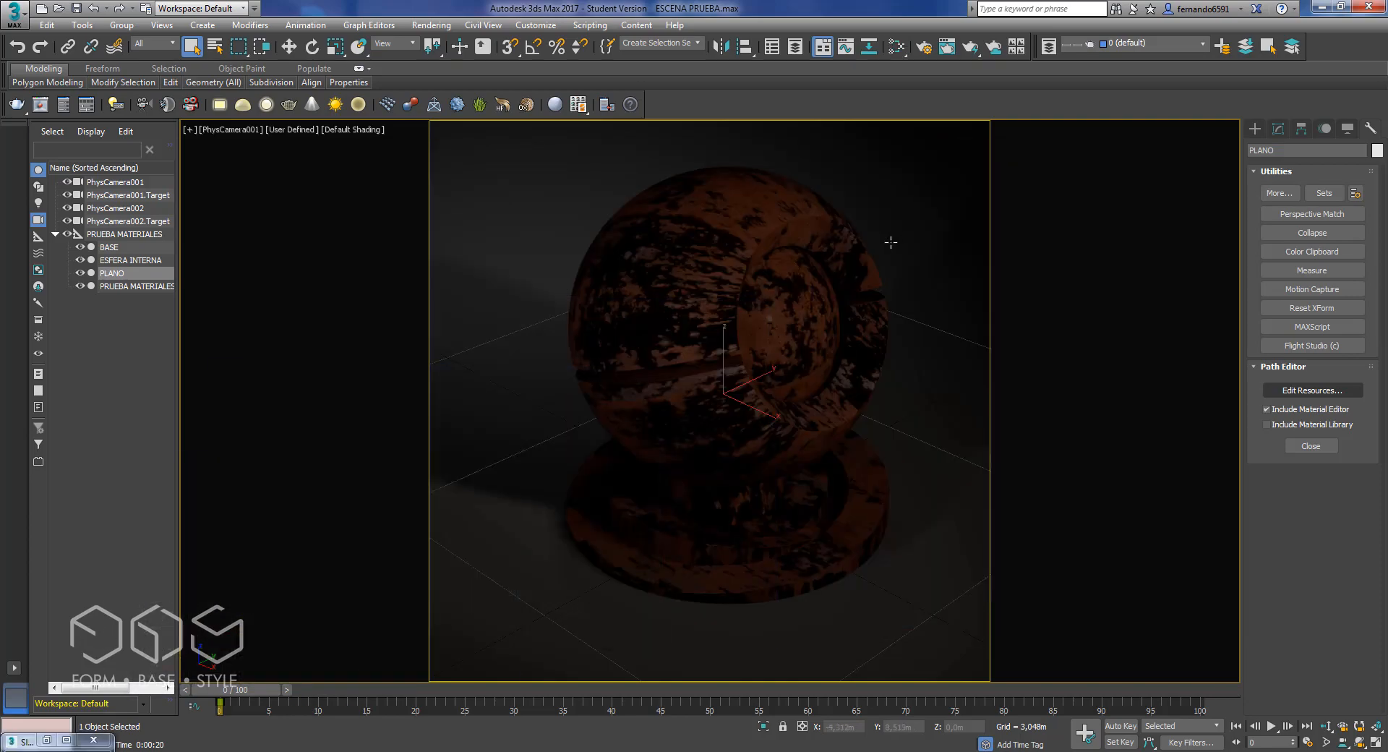
{"action": "key", "text": "shift+q"}
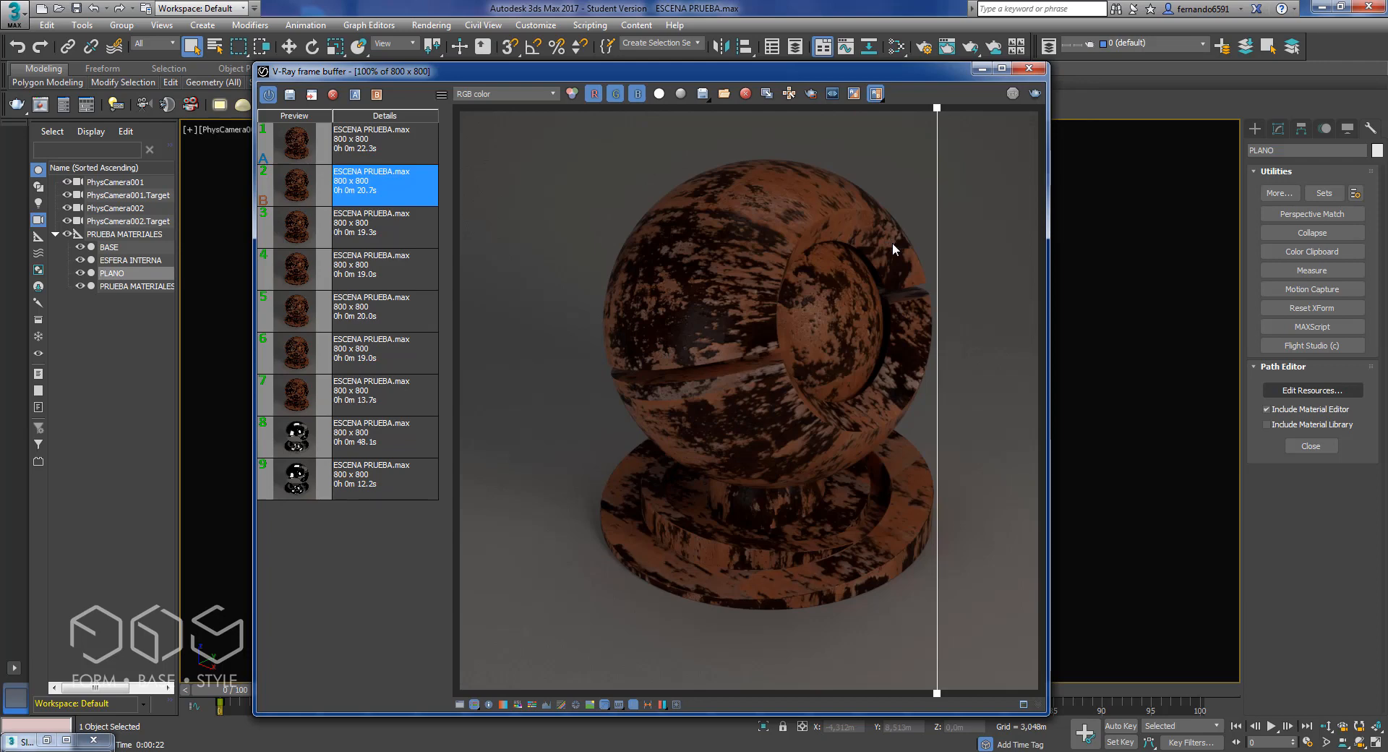
{"action": "left_click_drag", "start_coordinate": [938, 691], "coordinate": [927, 634]}
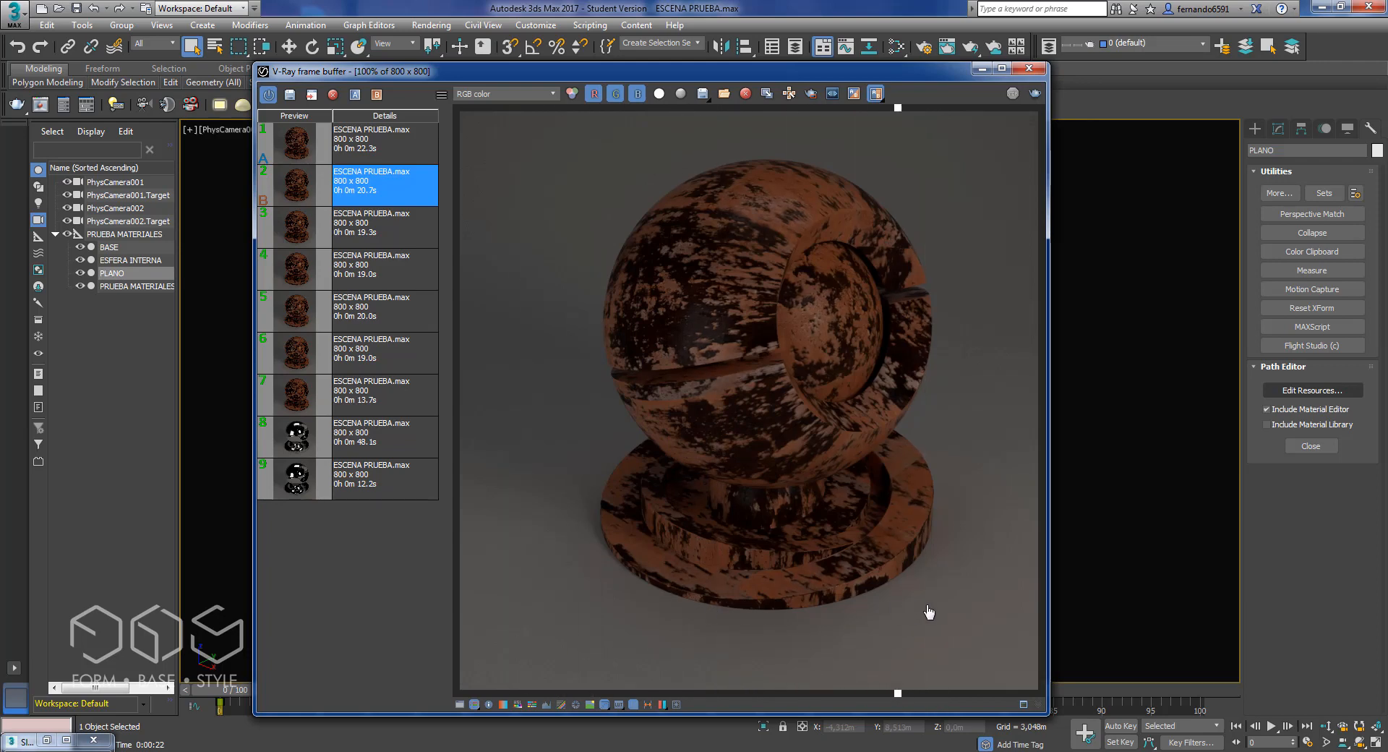
{"action": "left_click_drag", "start_coordinate": [923, 692], "coordinate": [836, 578]}
{"action": "scroll", "coordinate": [879, 344], "scroll_direction": "up", "scroll_amount": 1}
{"action": "scroll", "coordinate": [775, 554], "scroll_direction": "down", "scroll_amount": 2}
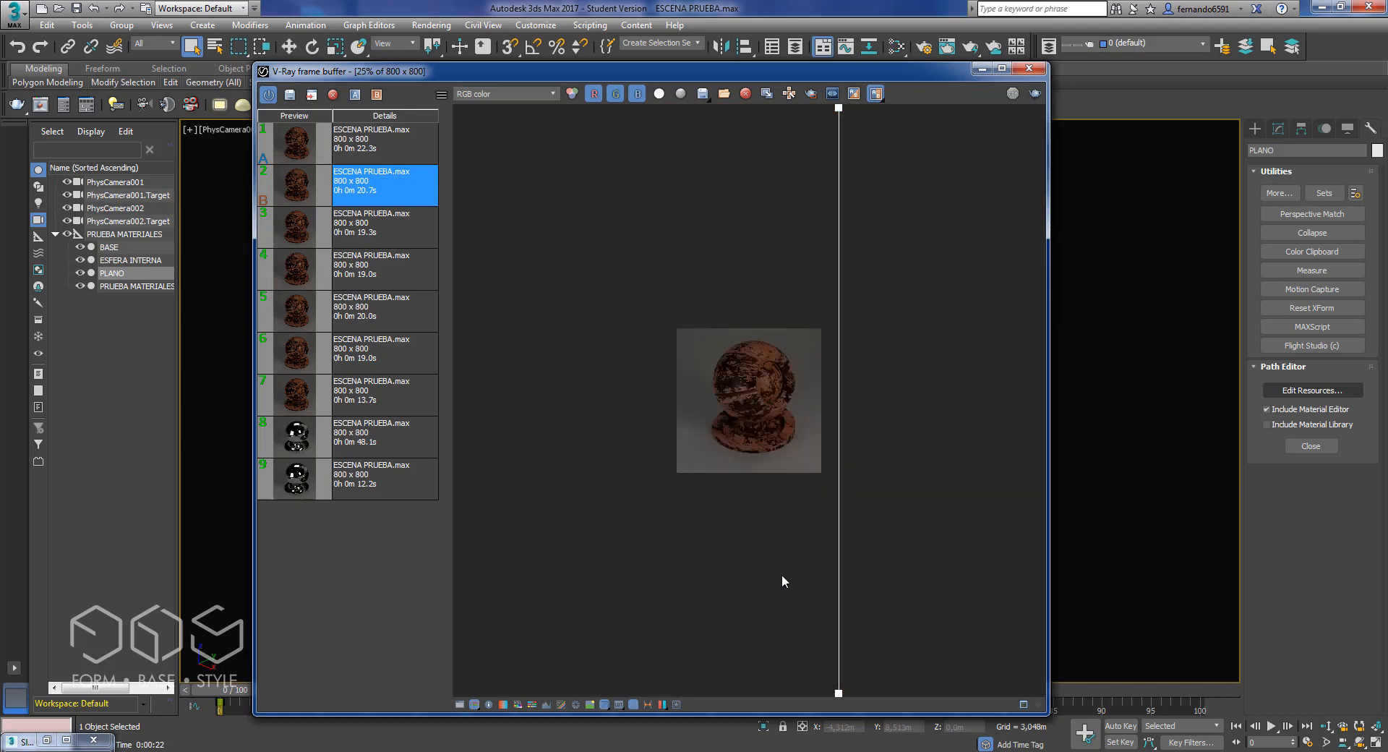
{"action": "scroll", "coordinate": [788, 568], "scroll_direction": "up", "scroll_amount": 1}
{"action": "left_click_drag", "start_coordinate": [839, 695], "coordinate": [946, 609]}
{"action": "left_click", "coordinate": [1029, 68]}
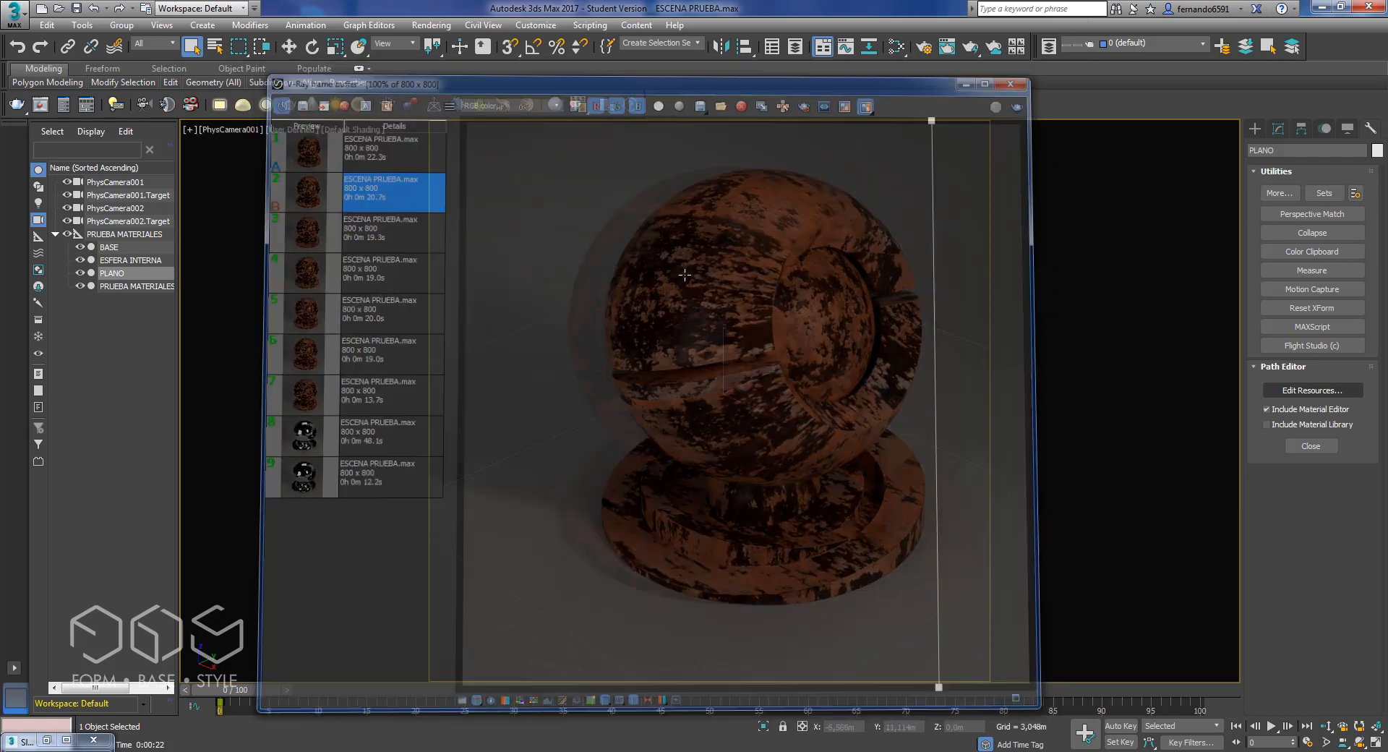
Step: Reopen the material editor, connect the Map #6 bitmap to the Displacement input of RUSTY METAL, and disconnect it from Bump map
{"action": "key", "text": "m"}
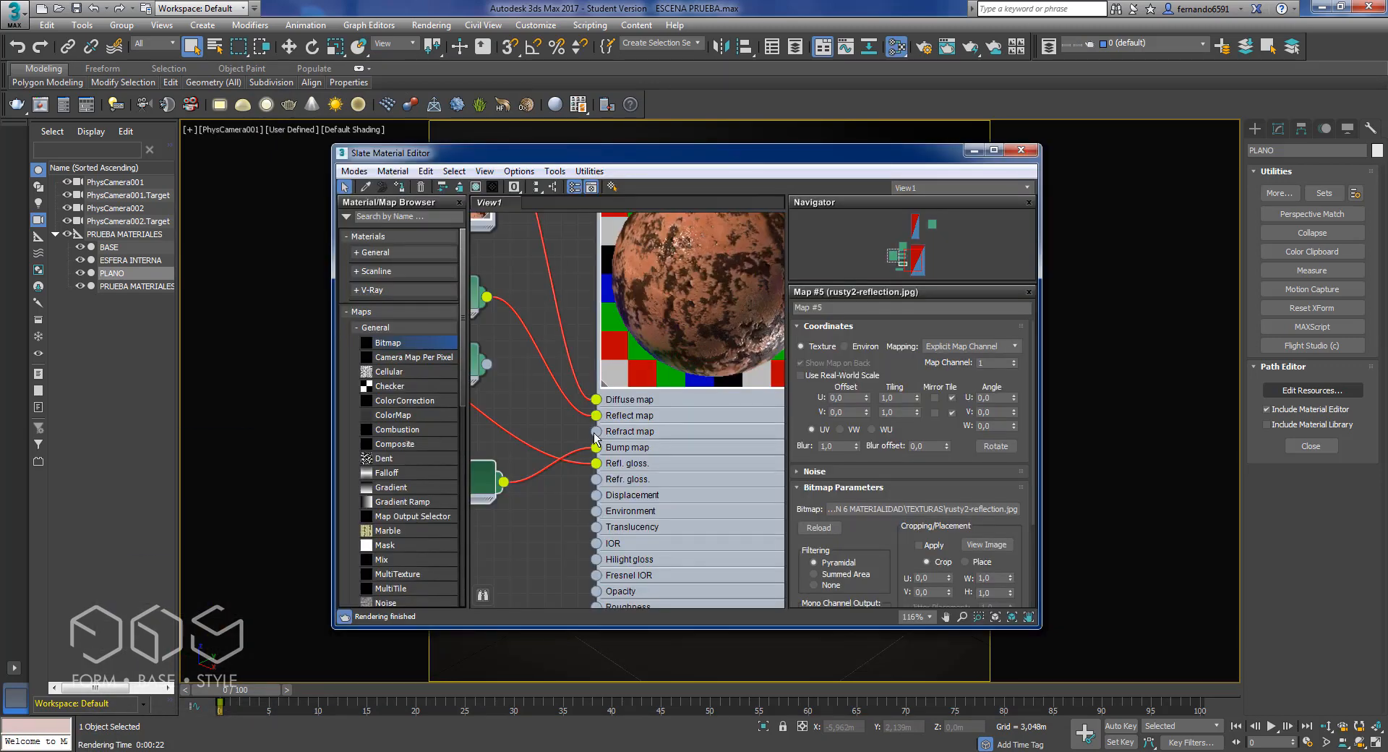
{"action": "scroll", "coordinate": [594, 434], "scroll_direction": "down", "scroll_amount": 2}
{"action": "middle_click_drag", "start_coordinate": [528, 478], "coordinate": [624, 397]}
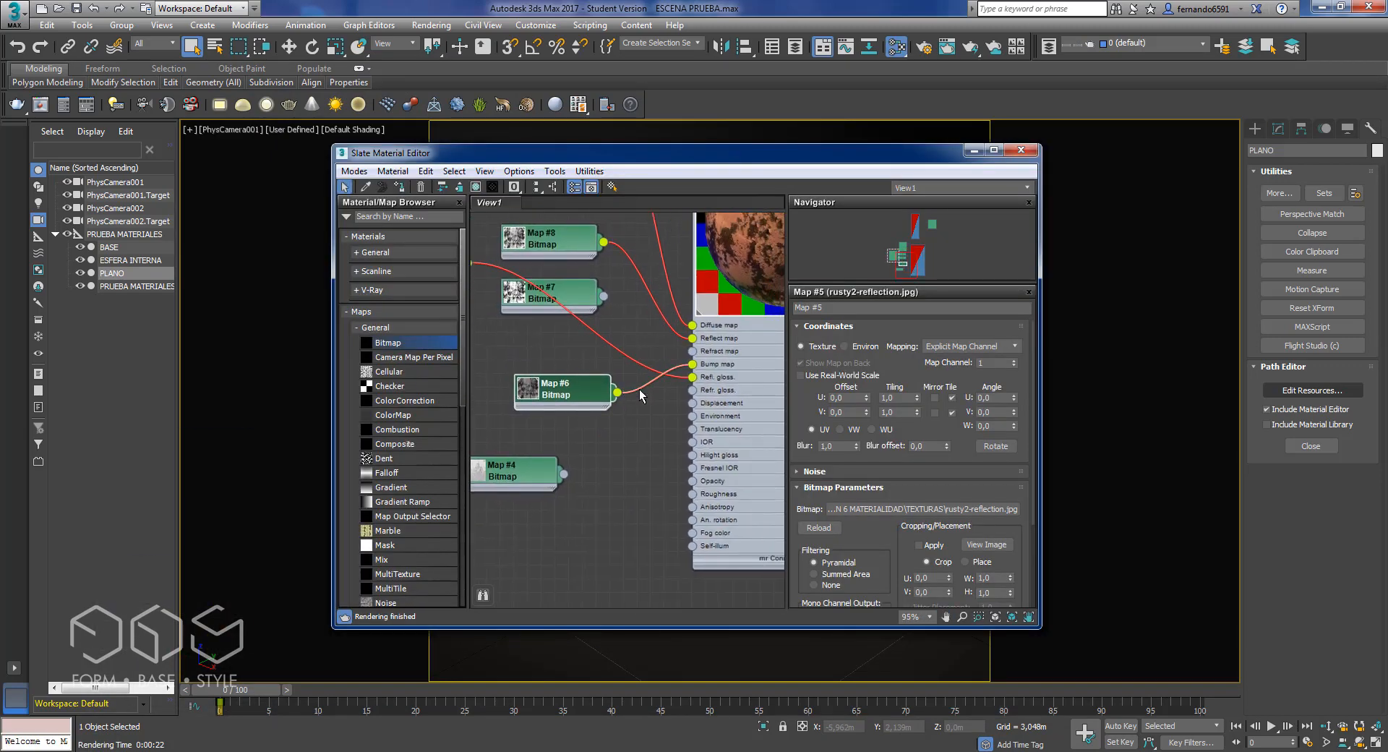
{"action": "scroll", "coordinate": [685, 376], "scroll_direction": "up", "scroll_amount": 1}
{"action": "middle_click_drag", "start_coordinate": [704, 368], "coordinate": [669, 447]}
{"action": "scroll", "coordinate": [667, 429], "scroll_direction": "up", "scroll_amount": 1}
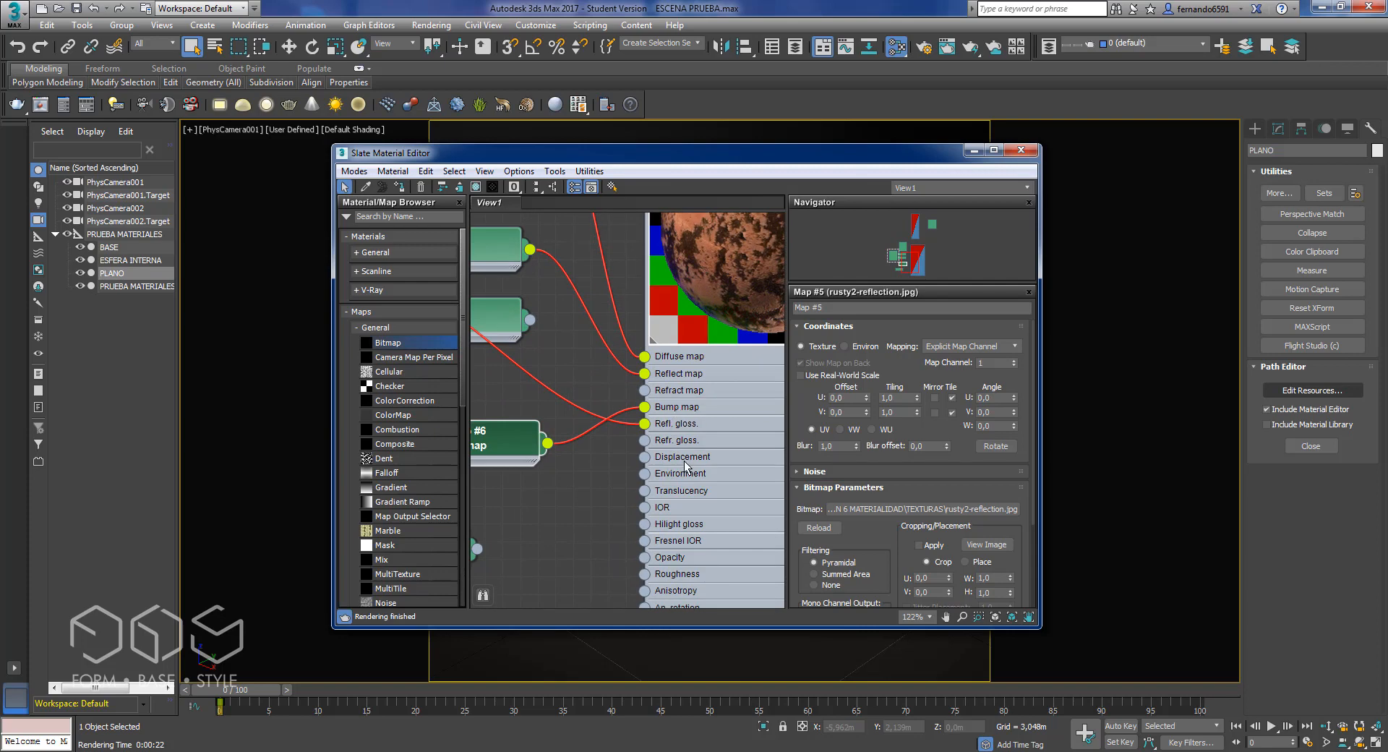
{"action": "middle_click_drag", "start_coordinate": [698, 441], "coordinate": [692, 461]}
{"action": "left_click_drag", "start_coordinate": [542, 463], "coordinate": [640, 477]}
{"action": "middle_click_drag", "start_coordinate": [583, 491], "coordinate": [546, 524]}
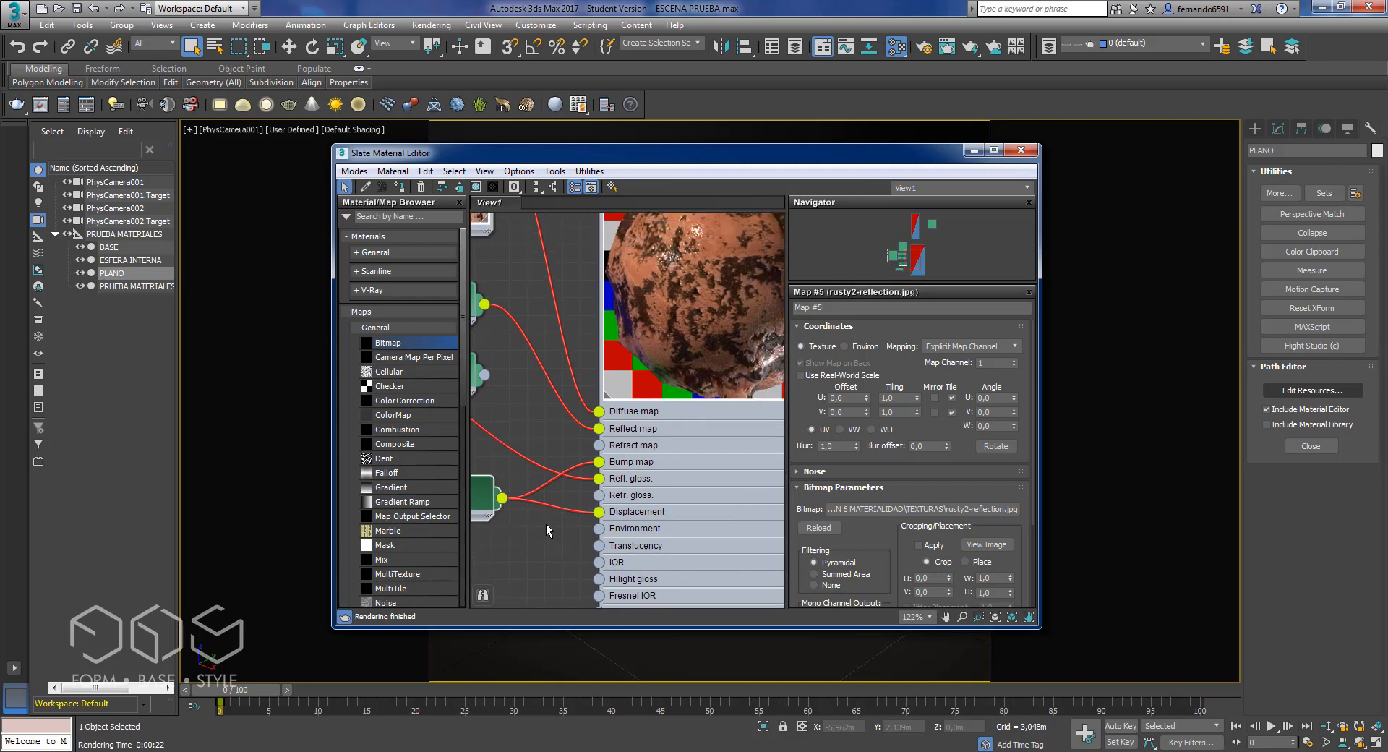
{"action": "left_click_drag", "start_coordinate": [598, 462], "coordinate": [549, 488]}
{"action": "scroll", "coordinate": [631, 421], "scroll_direction": "down", "scroll_amount": 1}
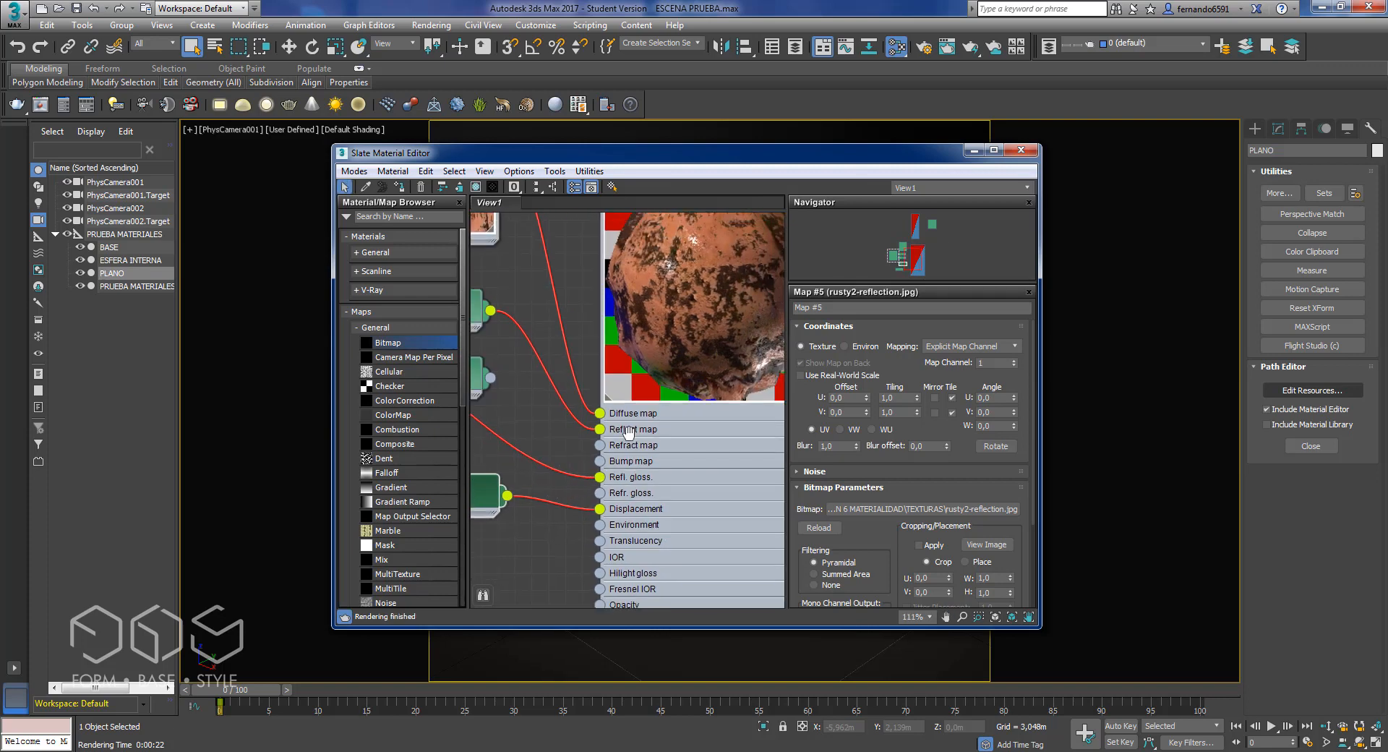
Step: Open the RUSTY METAL parameters and set the Displace amount to 2 and the Bump amount to 14
{"action": "middle_click_drag", "start_coordinate": [632, 421], "coordinate": [628, 462]}
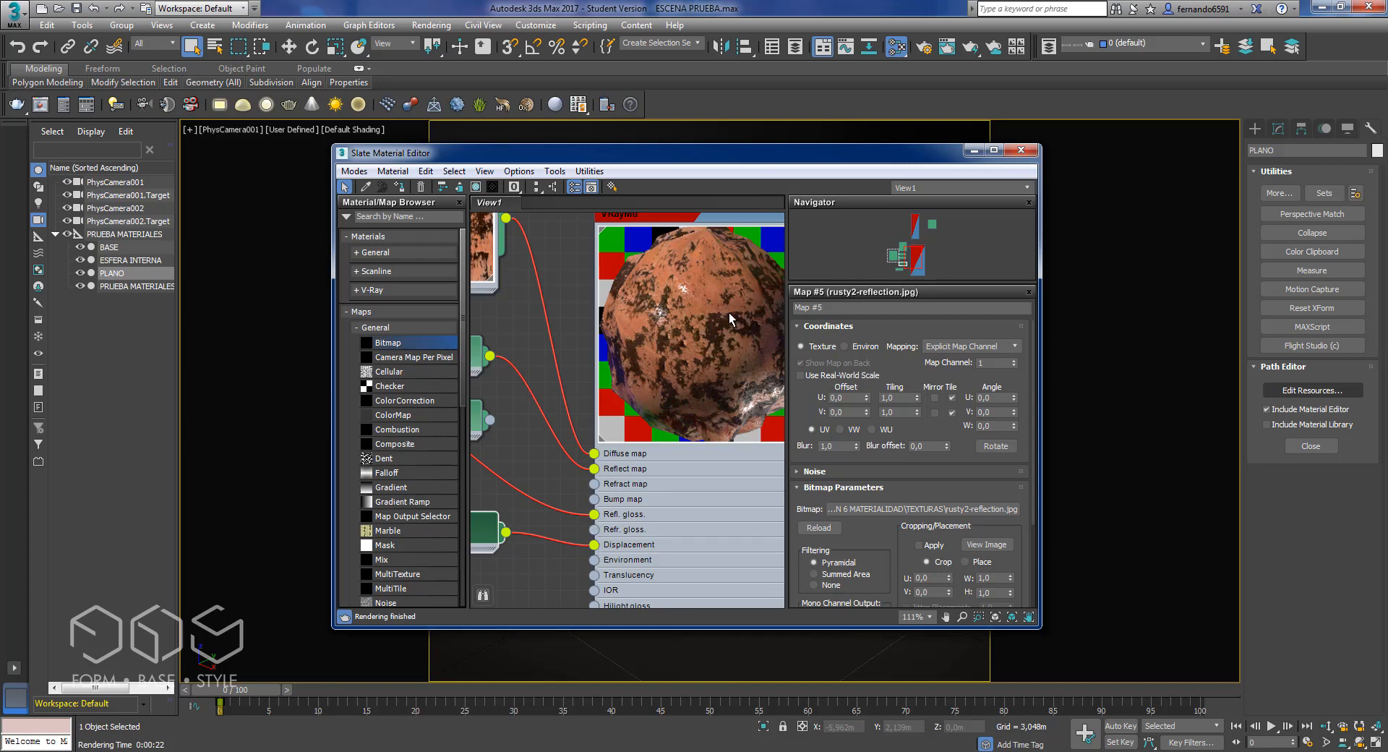
{"action": "middle_click_drag", "start_coordinate": [713, 231], "coordinate": [699, 288]}
{"action": "double_click", "coordinate": [700, 267]}
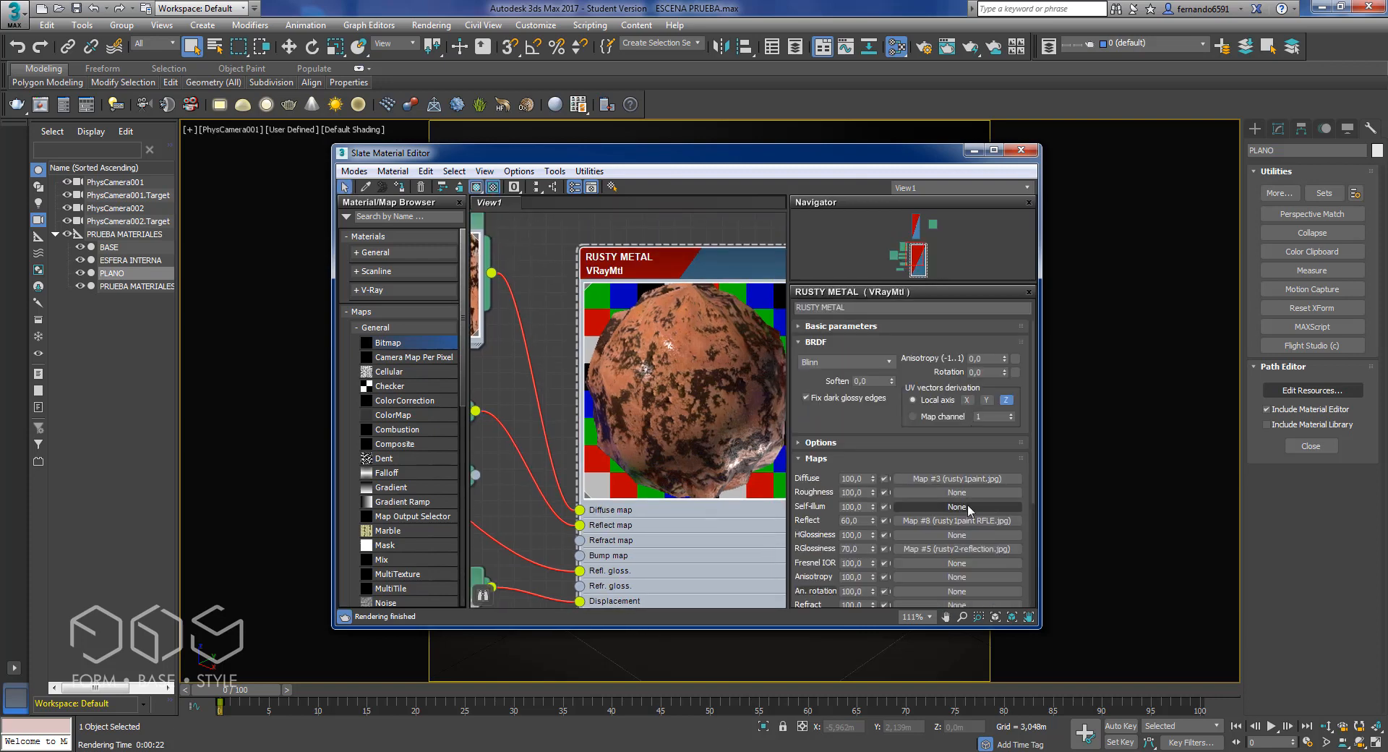
{"action": "scroll", "coordinate": [1026, 473], "scroll_direction": "down", "scroll_amount": 3}
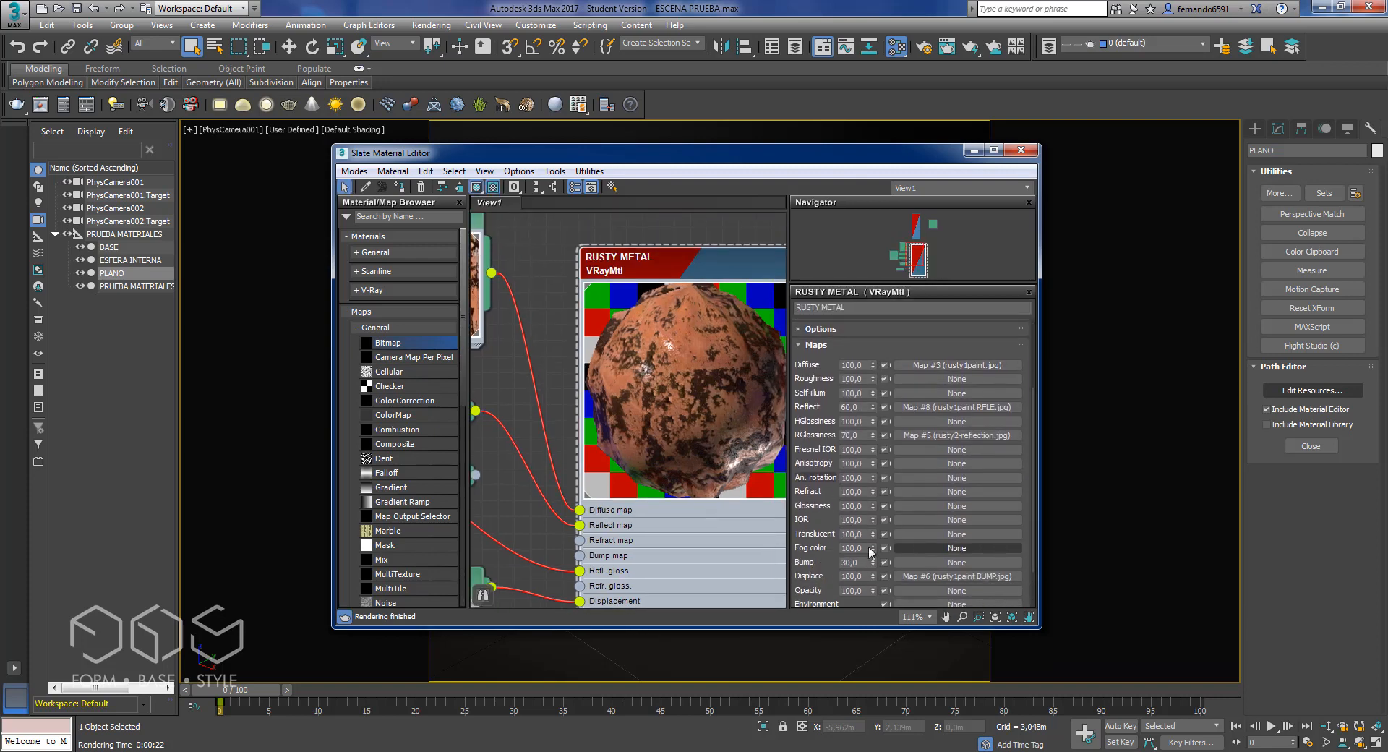
{"action": "left_click", "coordinate": [867, 576]}
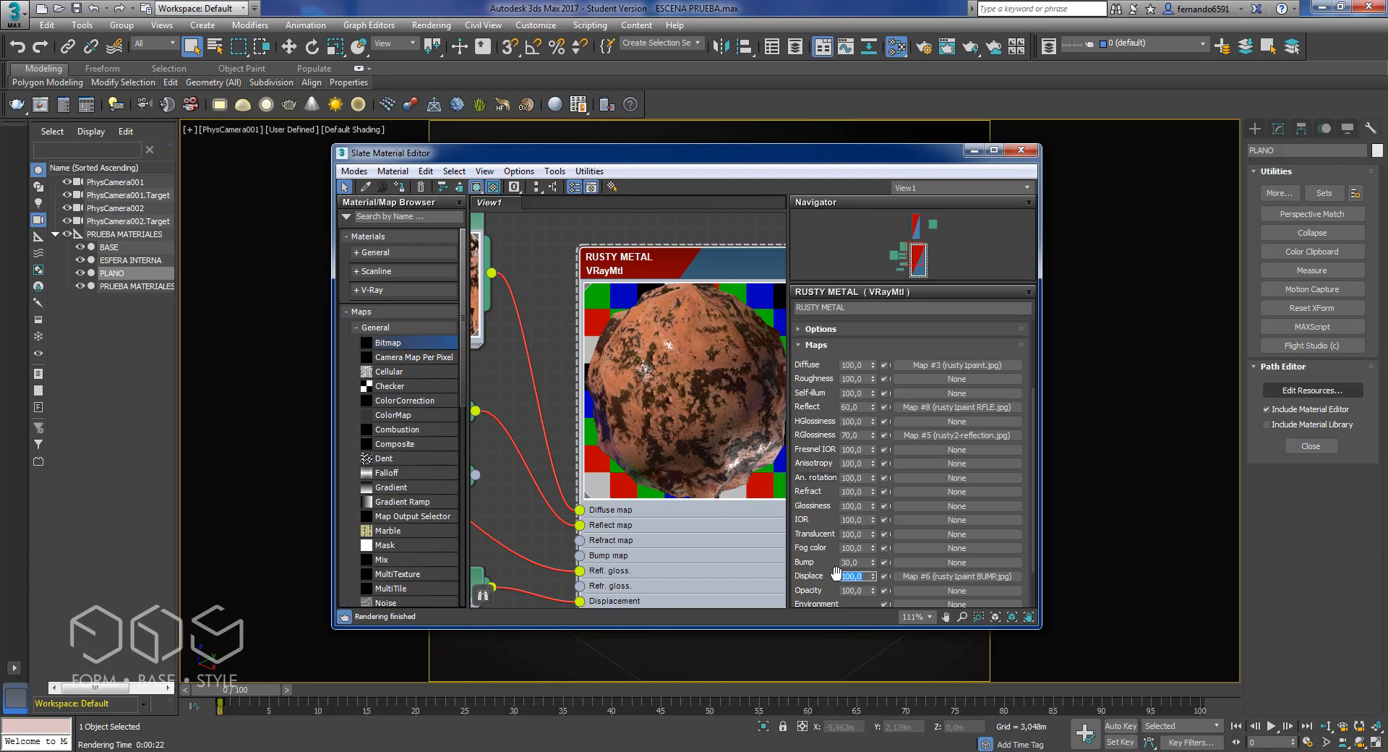
{"action": "type", "text": "2"}
{"action": "key", "text": "Return"}
{"action": "left_click", "coordinate": [862, 563]}
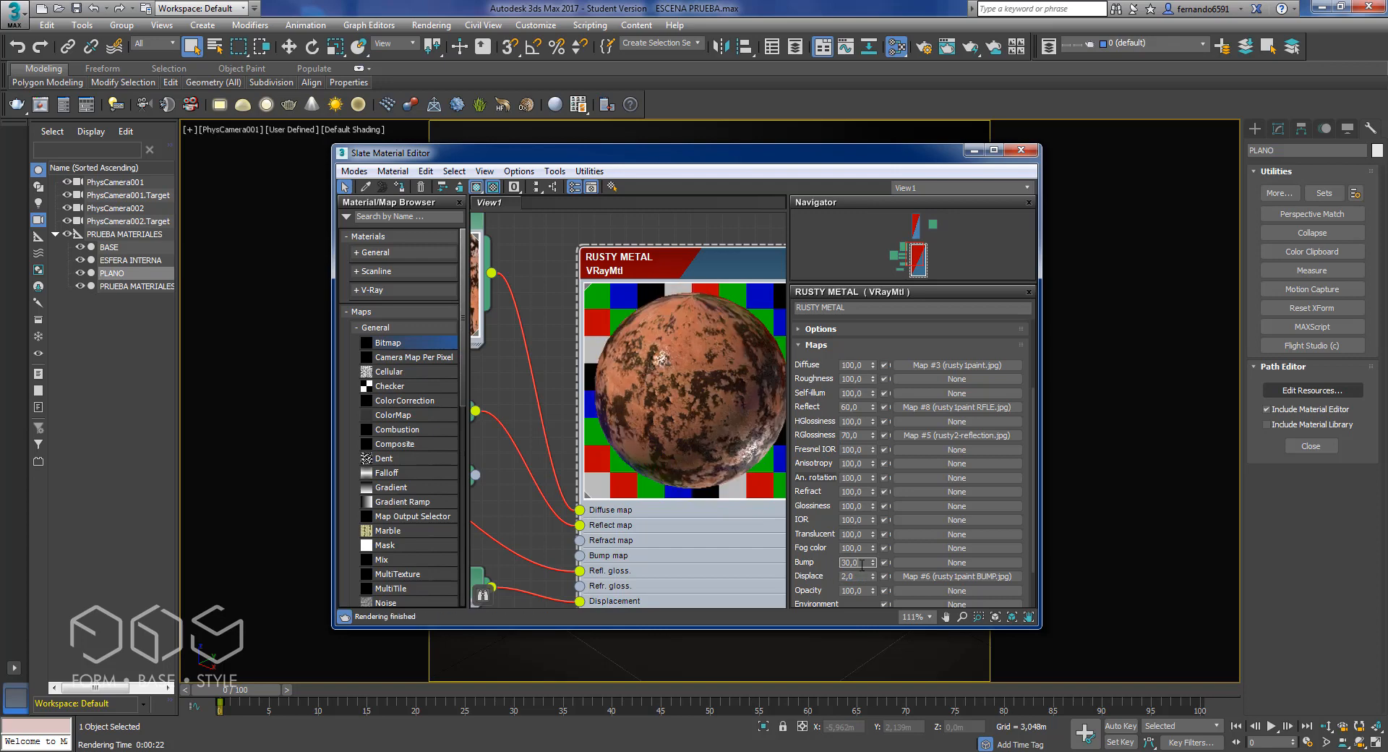
{"action": "type", "text": "14"}
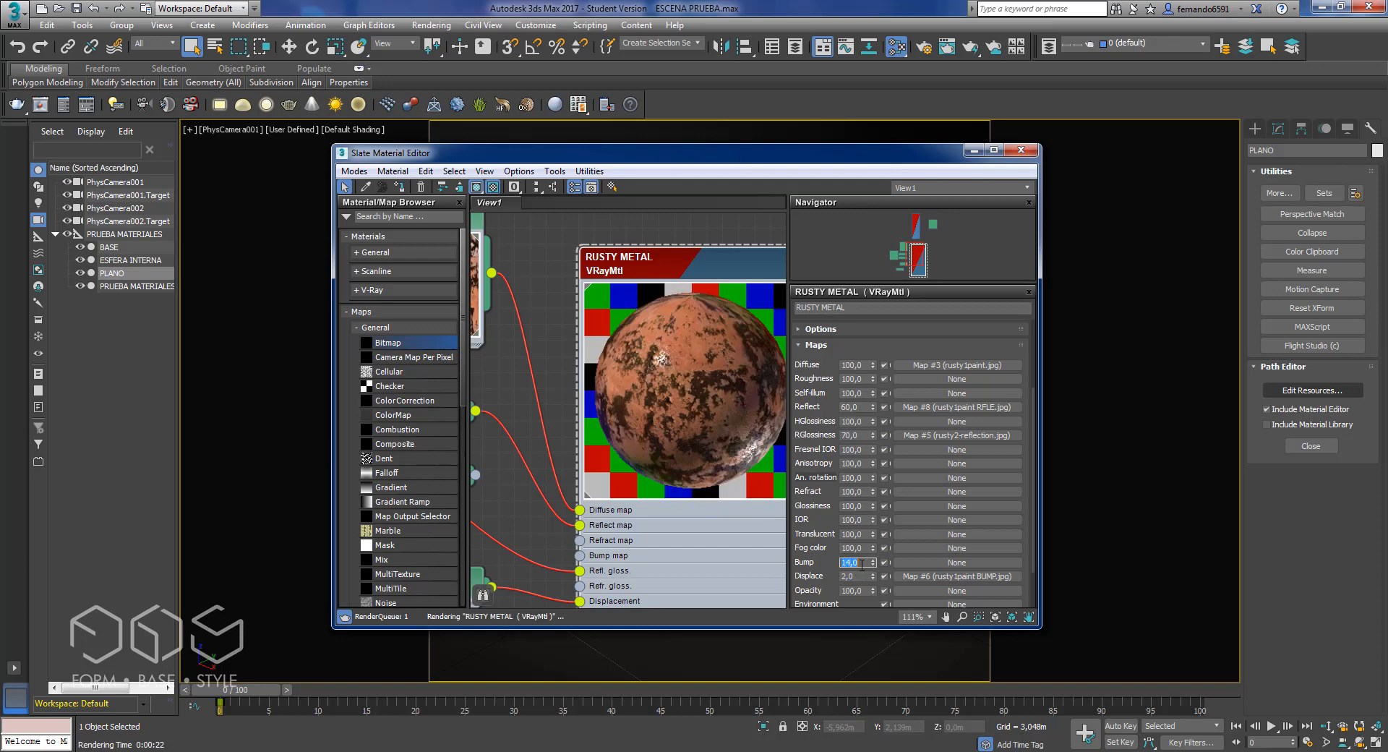
{"action": "key", "text": "Return"}
Step: Try Displace amounts of 10 and 20 on RUSTY METAL, and return the amount to 2
{"action": "left_click", "coordinate": [863, 576]}
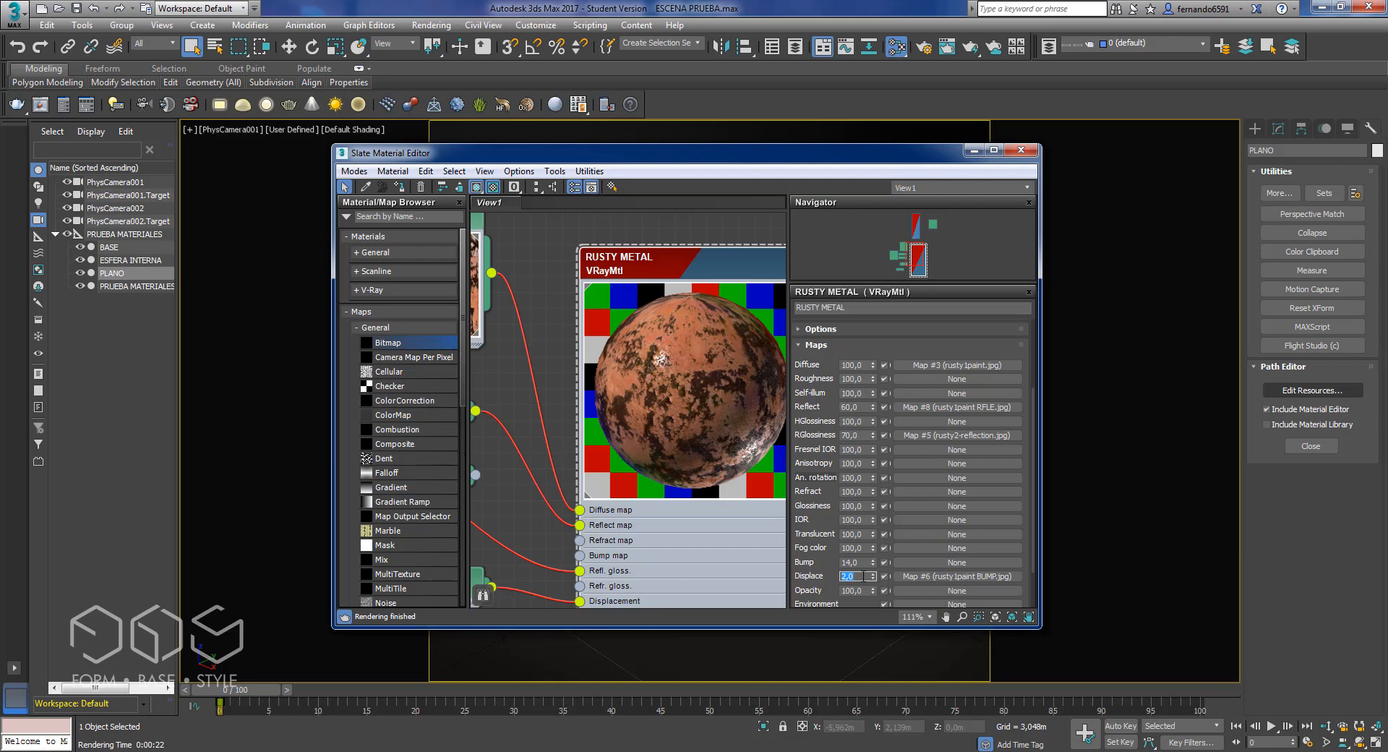
{"action": "type", "text": "10"}
{"action": "key", "text": "Return"}
{"action": "type", "text": "20"}
{"action": "key", "text": "Return"}
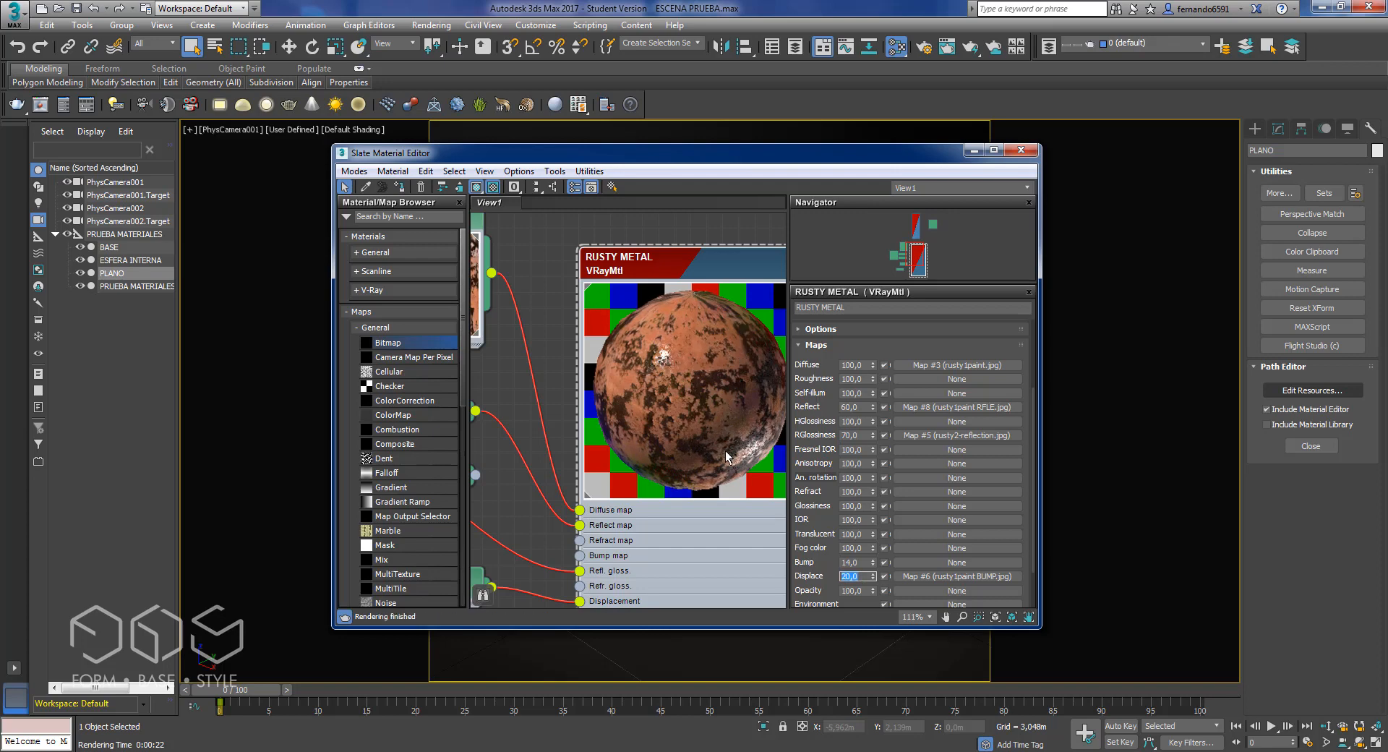
{"action": "type", "text": "2"}
{"action": "key", "text": "Return"}
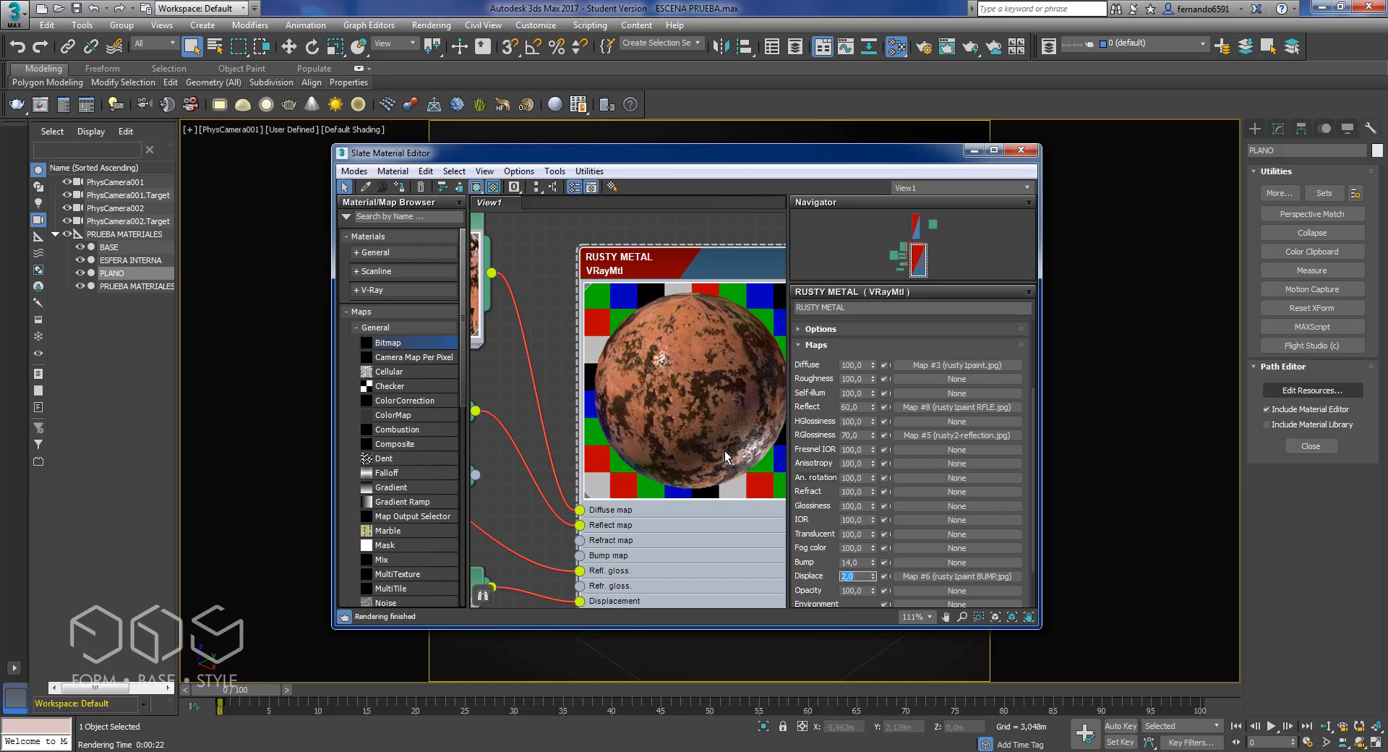
Step: Render the PhysCamera001 view with the displacement texture and compare it with the previous render using the A/B divider
{"action": "left_click", "coordinate": [974, 150]}
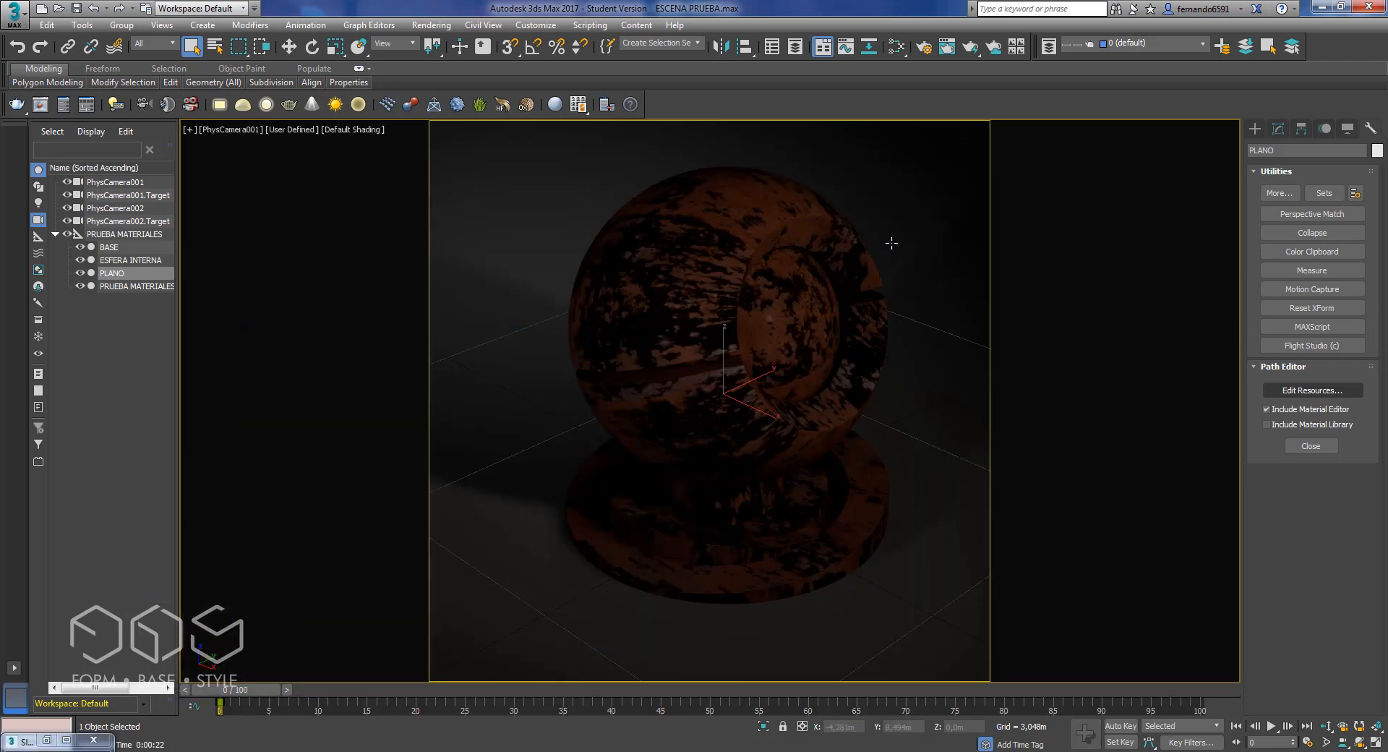
{"action": "key", "text": "shift+q"}
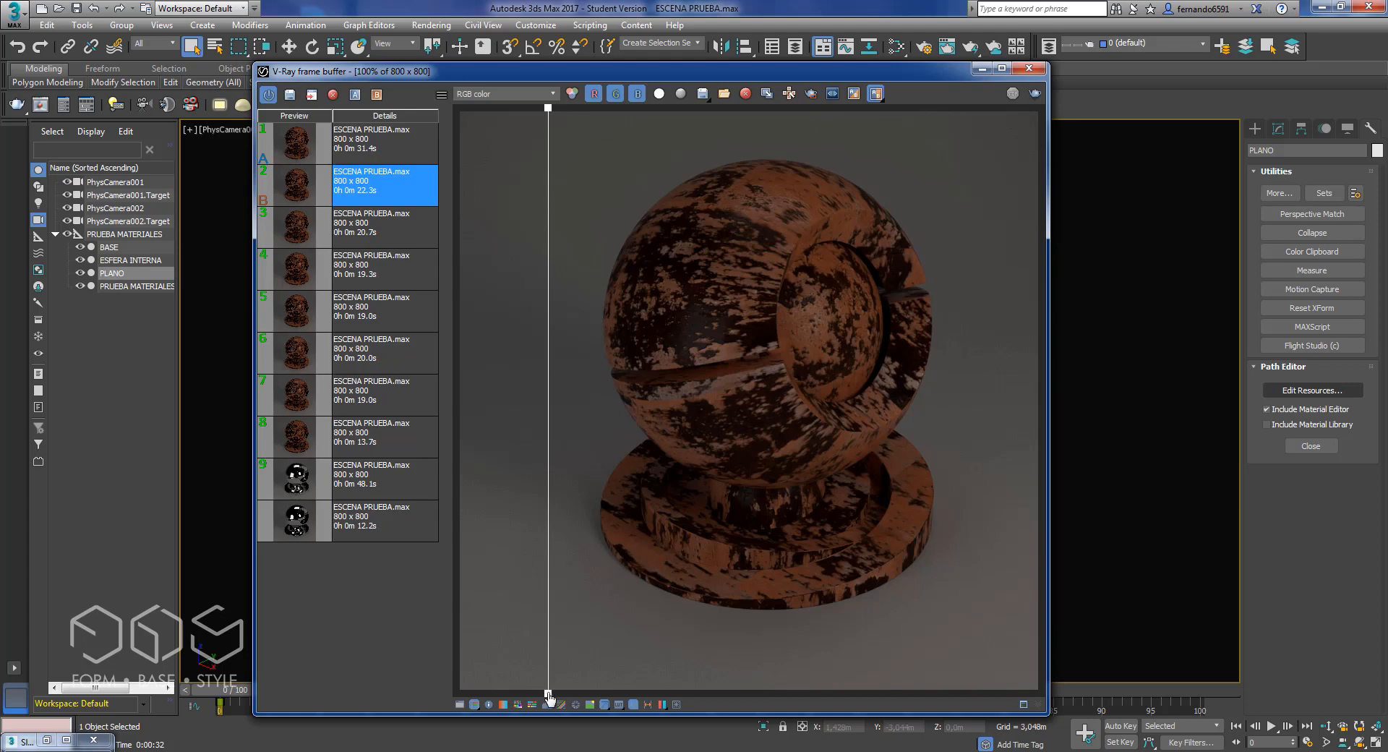
{"action": "left_click_drag", "start_coordinate": [548, 695], "coordinate": [576, 623]}
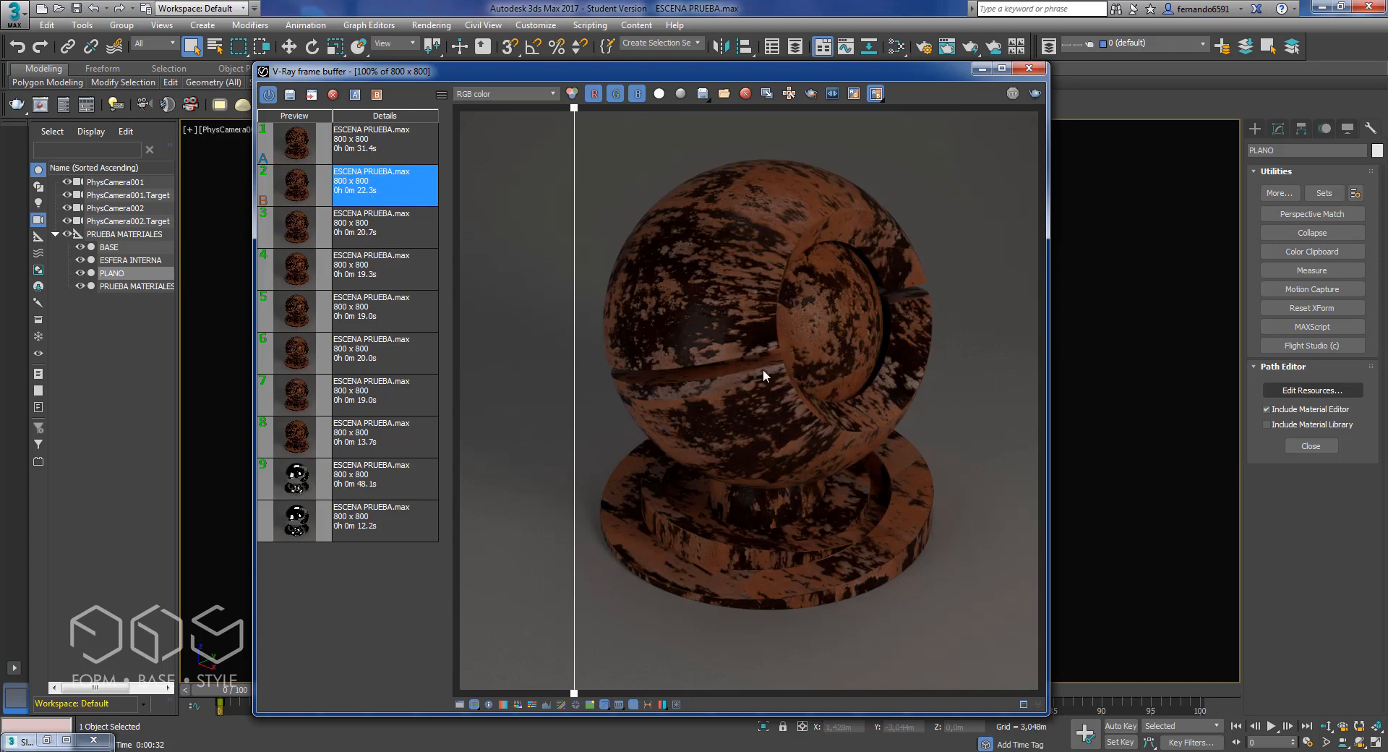
Step: Compare the groove and inner sphere at 200% in both renders by sweeping the A/B divider across them
{"action": "scroll", "coordinate": [765, 361], "scroll_direction": "up", "scroll_amount": 2}
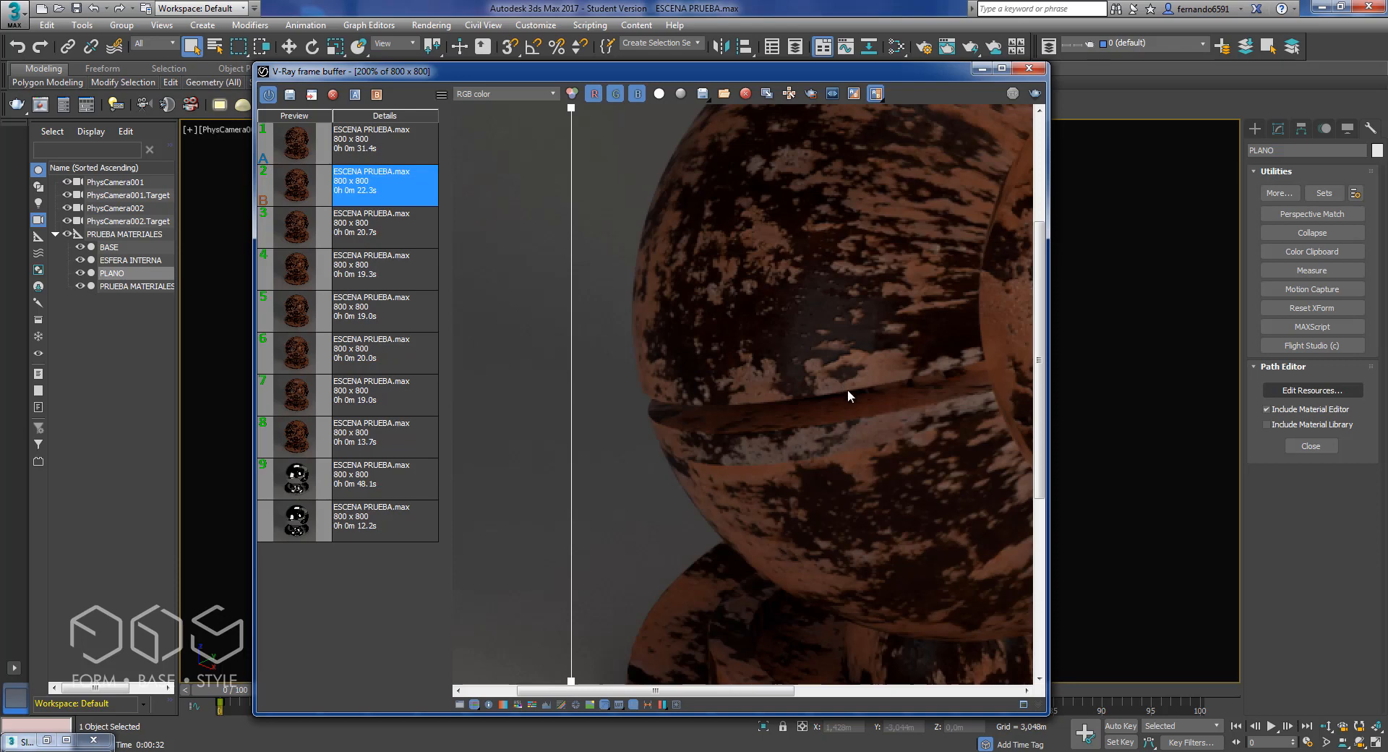
{"action": "left_click_drag", "start_coordinate": [668, 692], "coordinate": [758, 686]}
{"action": "left_click_drag", "start_coordinate": [571, 681], "coordinate": [451, 669]}
{"action": "left_click_drag", "start_coordinate": [712, 658], "coordinate": [732, 622]}
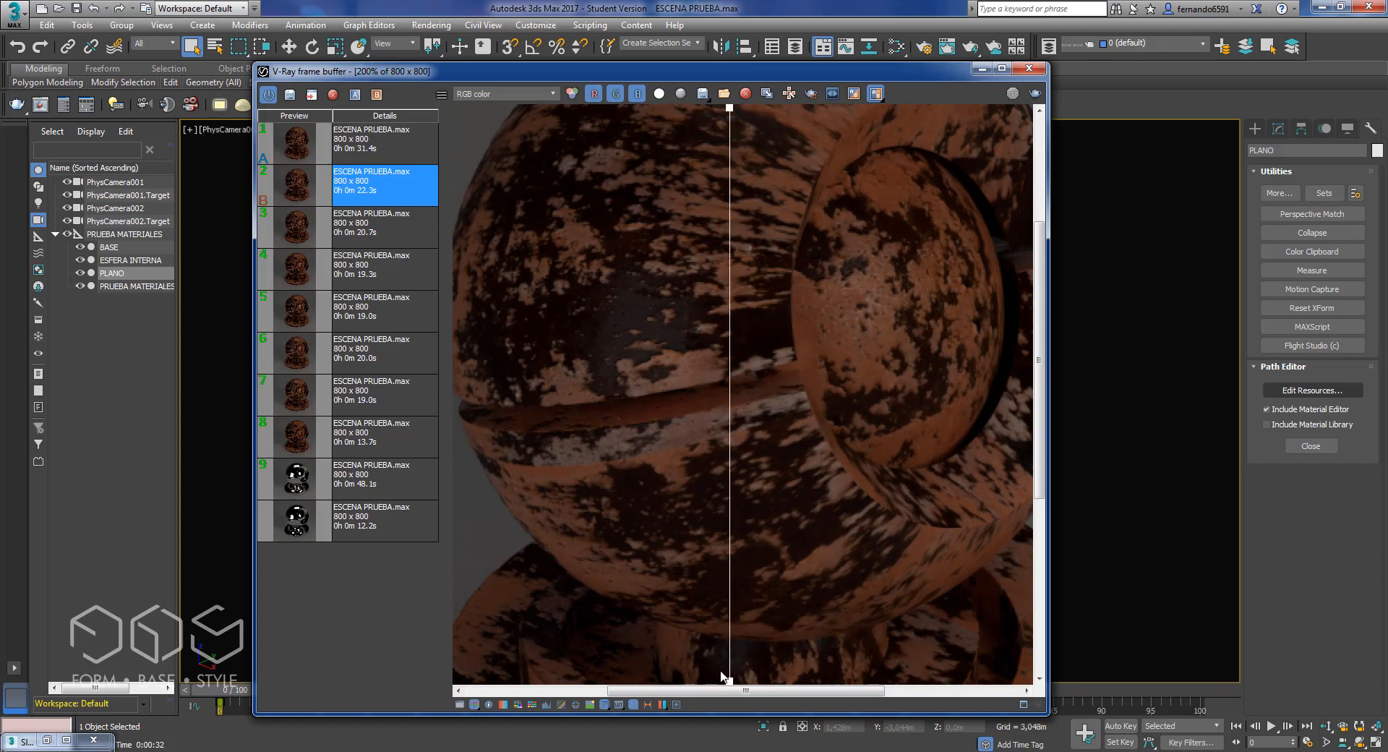
{"action": "left_click_drag", "start_coordinate": [723, 676], "coordinate": [940, 591]}
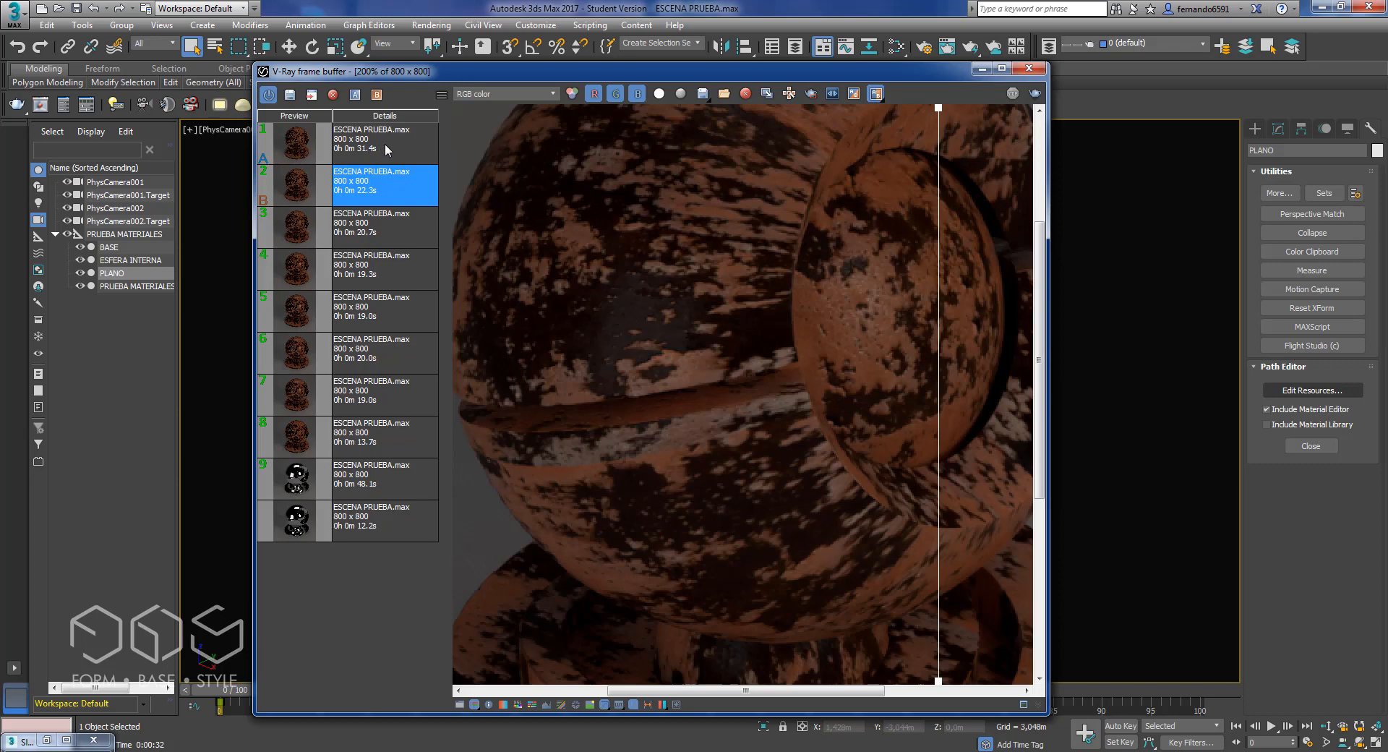
Step: Compare the whole object in both renders at 50% with the A/B divider, and close the frame buffer
{"action": "scroll", "coordinate": [781, 354], "scroll_direction": "down", "scroll_amount": 1}
{"action": "scroll", "coordinate": [805, 373], "scroll_direction": "down", "scroll_amount": 1}
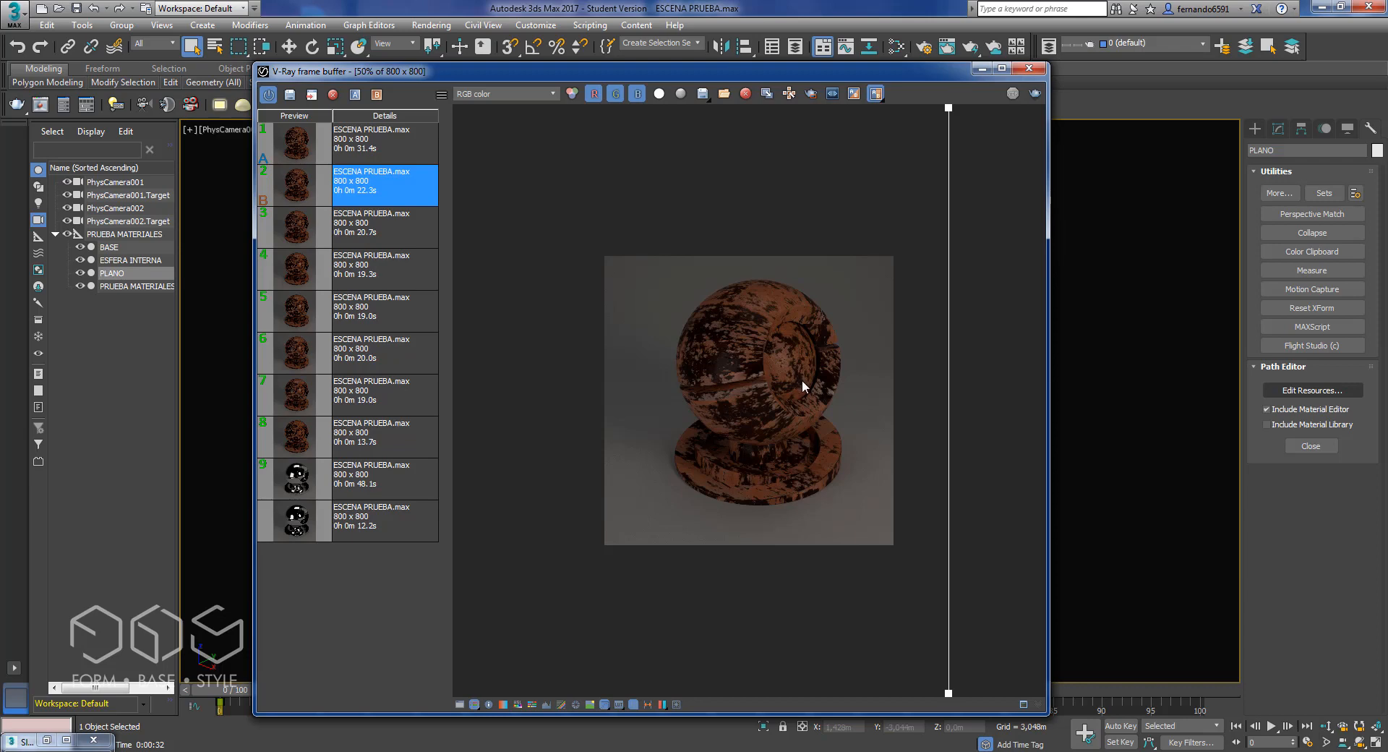
{"action": "left_click_drag", "start_coordinate": [949, 640], "coordinate": [666, 576]}
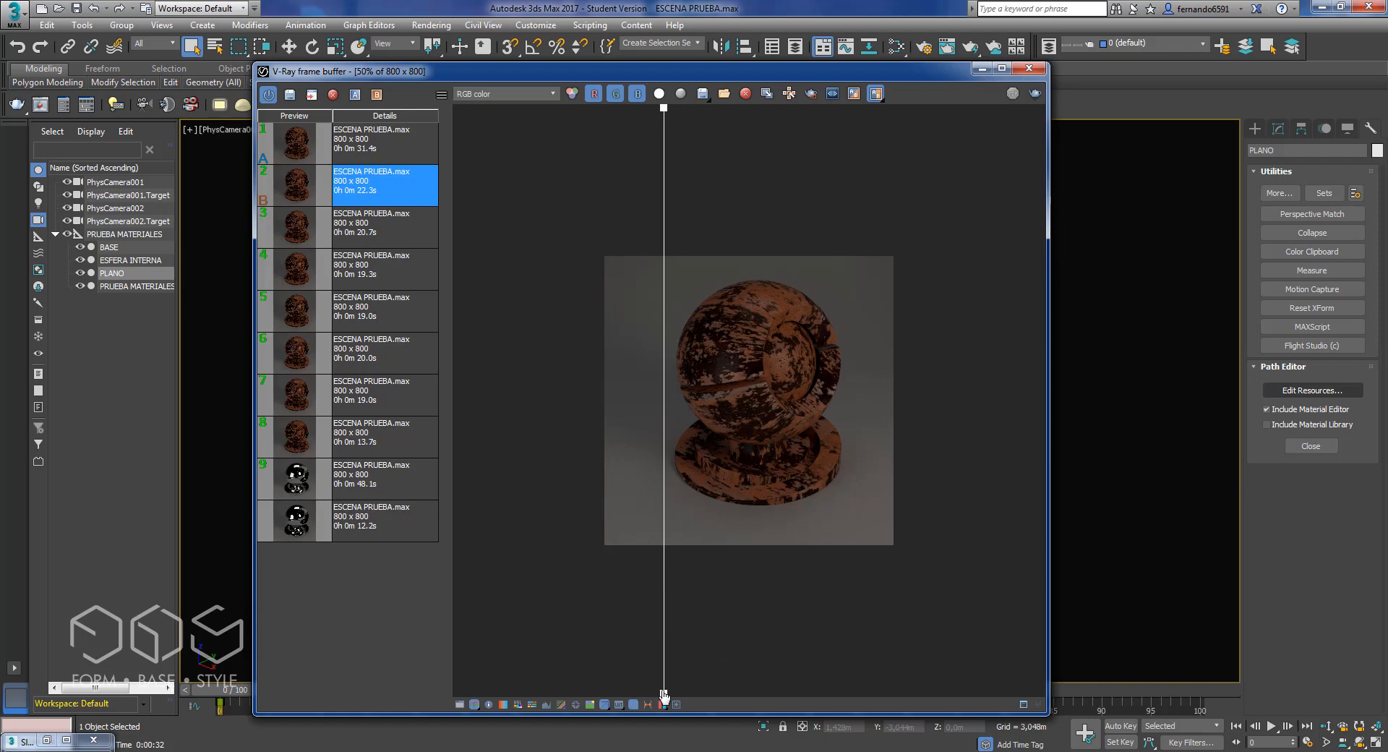
{"action": "left_click_drag", "start_coordinate": [663, 696], "coordinate": [875, 652]}
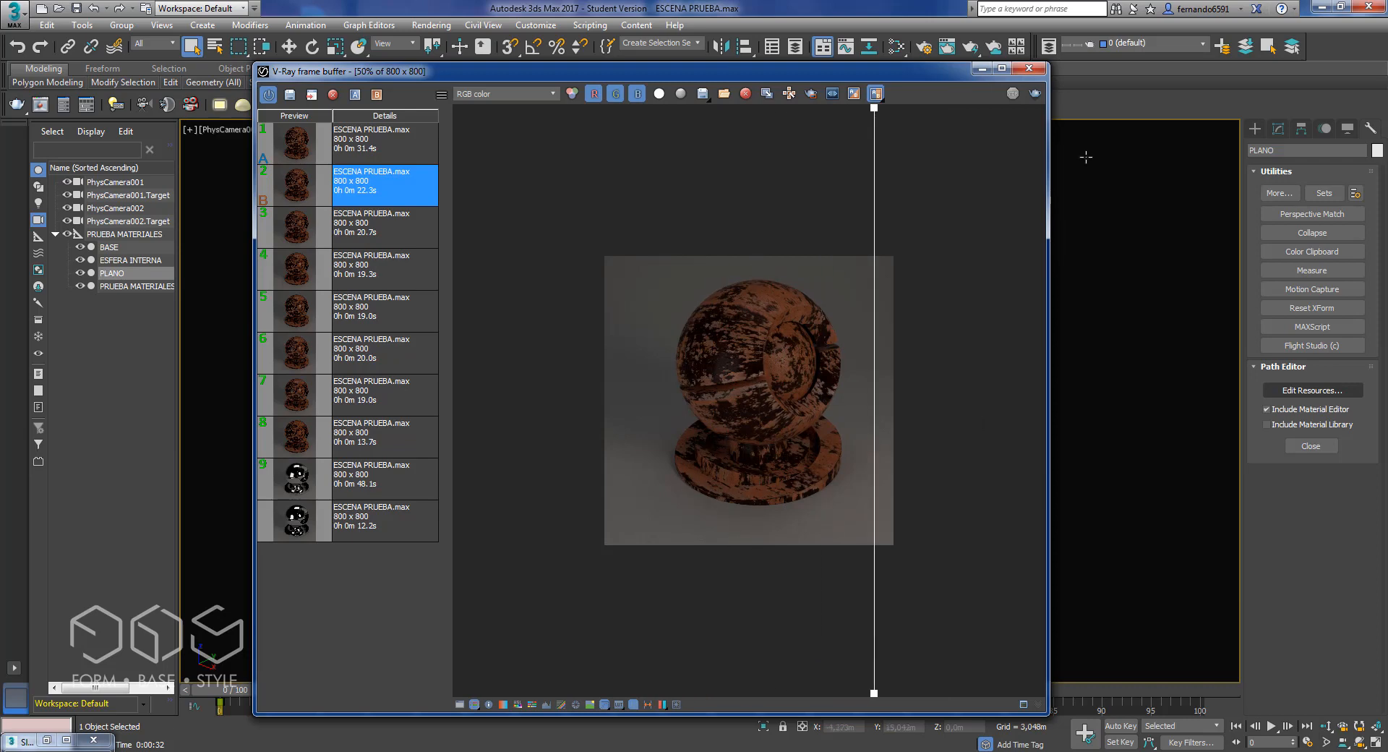
{"action": "left_click", "coordinate": [1019, 74]}
Step: Reopen the material editor and move the Map #6 connection on RUSTY METAL from Displacement back to Bump map
{"action": "key", "text": "m"}
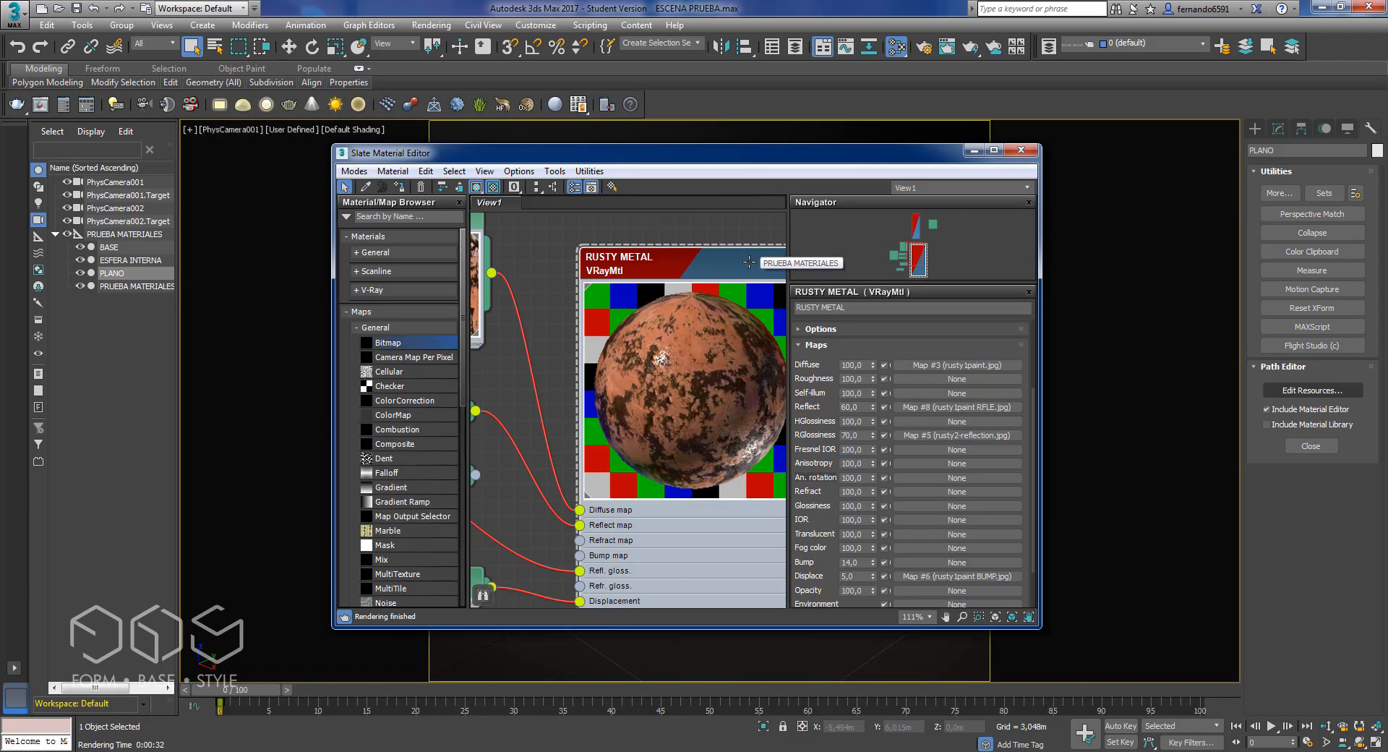
{"action": "scroll", "coordinate": [634, 359], "scroll_direction": "down", "scroll_amount": 2}
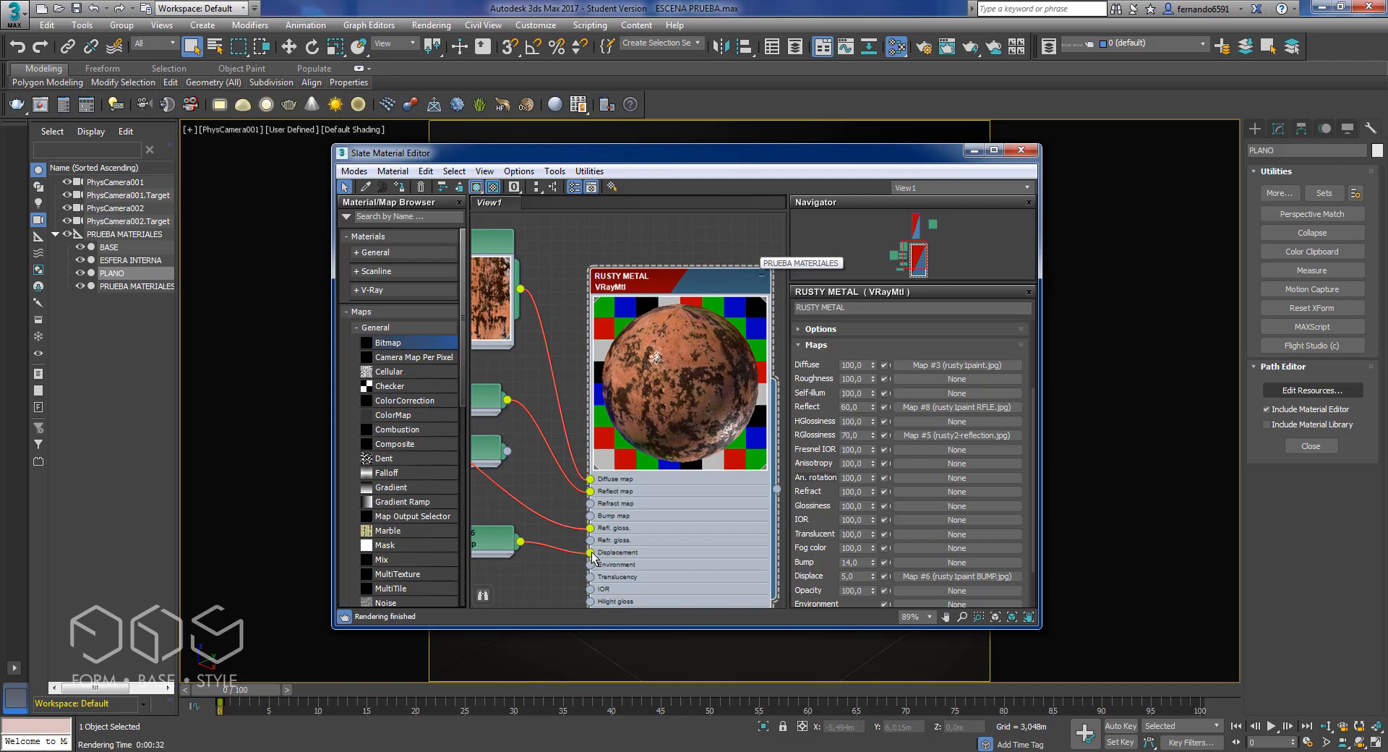
{"action": "left_click_drag", "start_coordinate": [592, 552], "coordinate": [591, 515]}
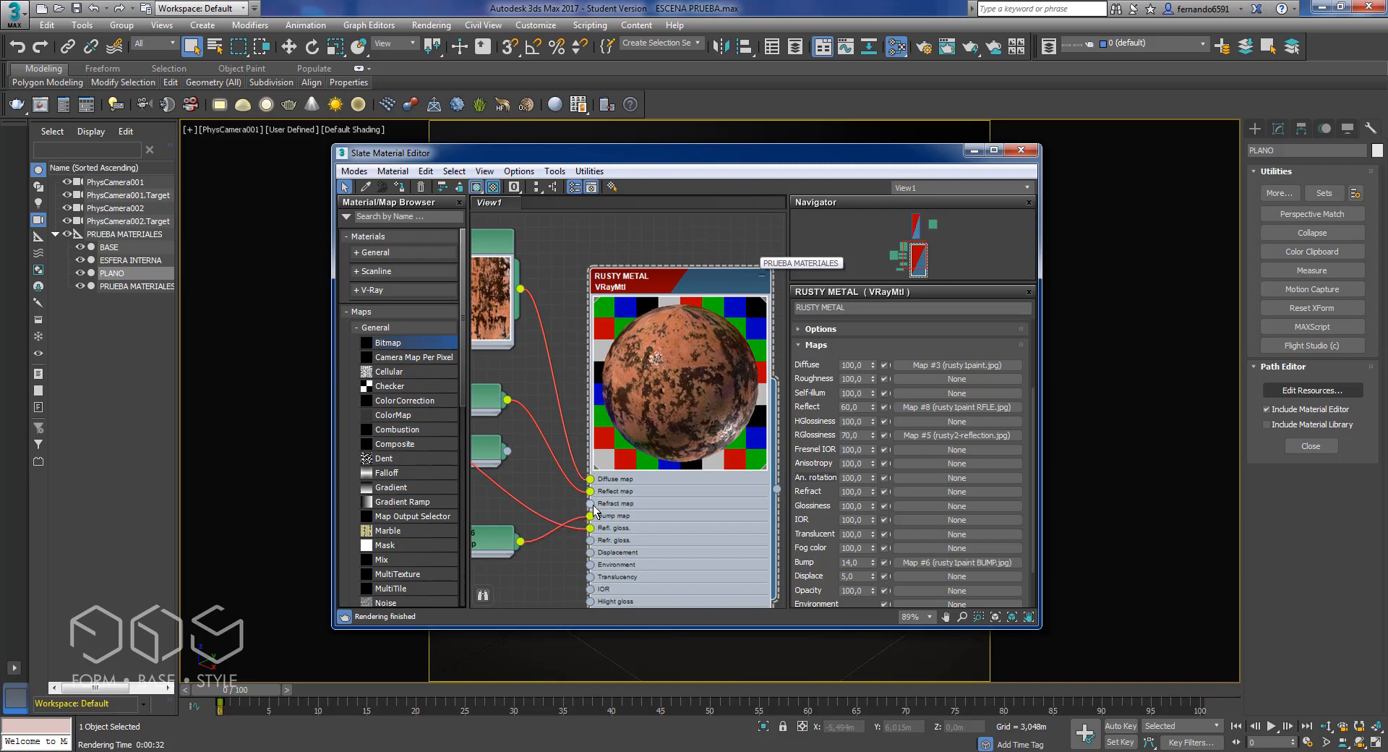
{"action": "scroll", "coordinate": [653, 387], "scroll_direction": "down", "scroll_amount": 5}
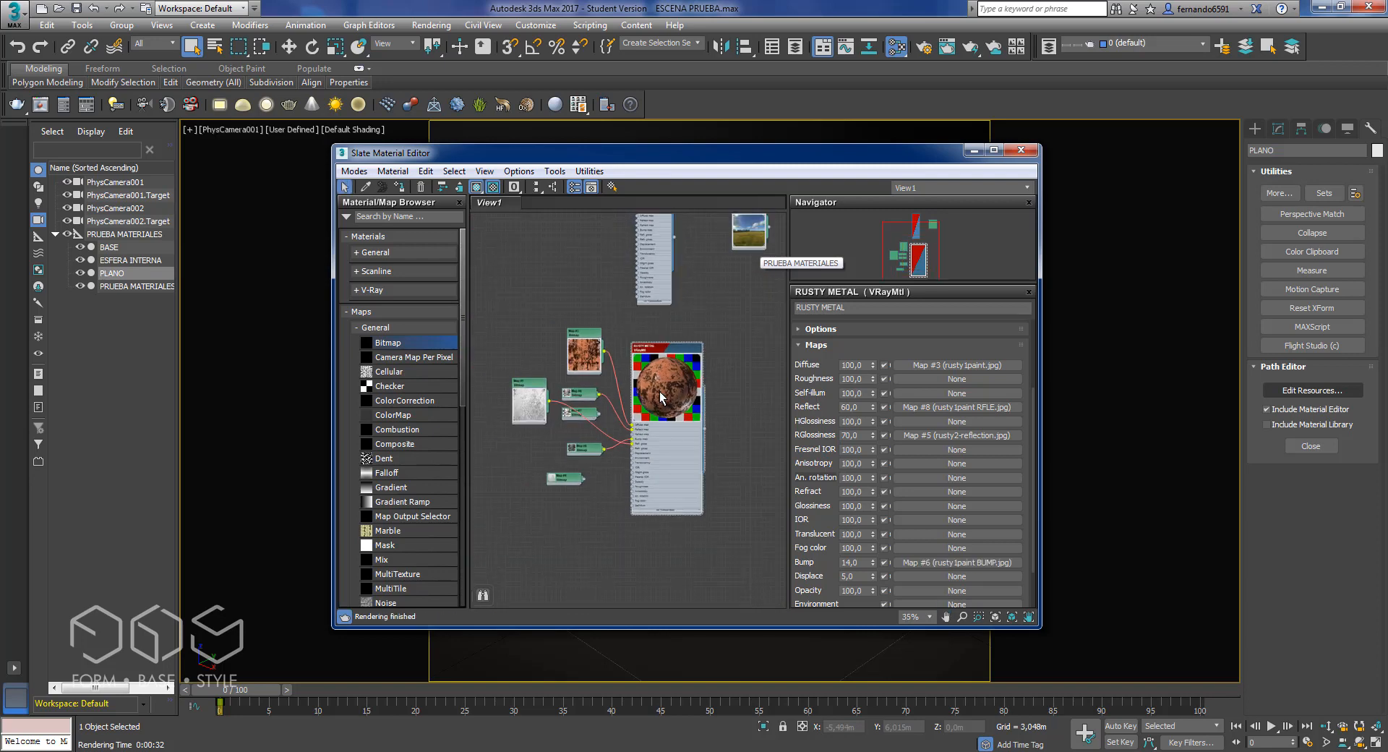
{"action": "middle_click_drag", "start_coordinate": [659, 398], "coordinate": [688, 382]}
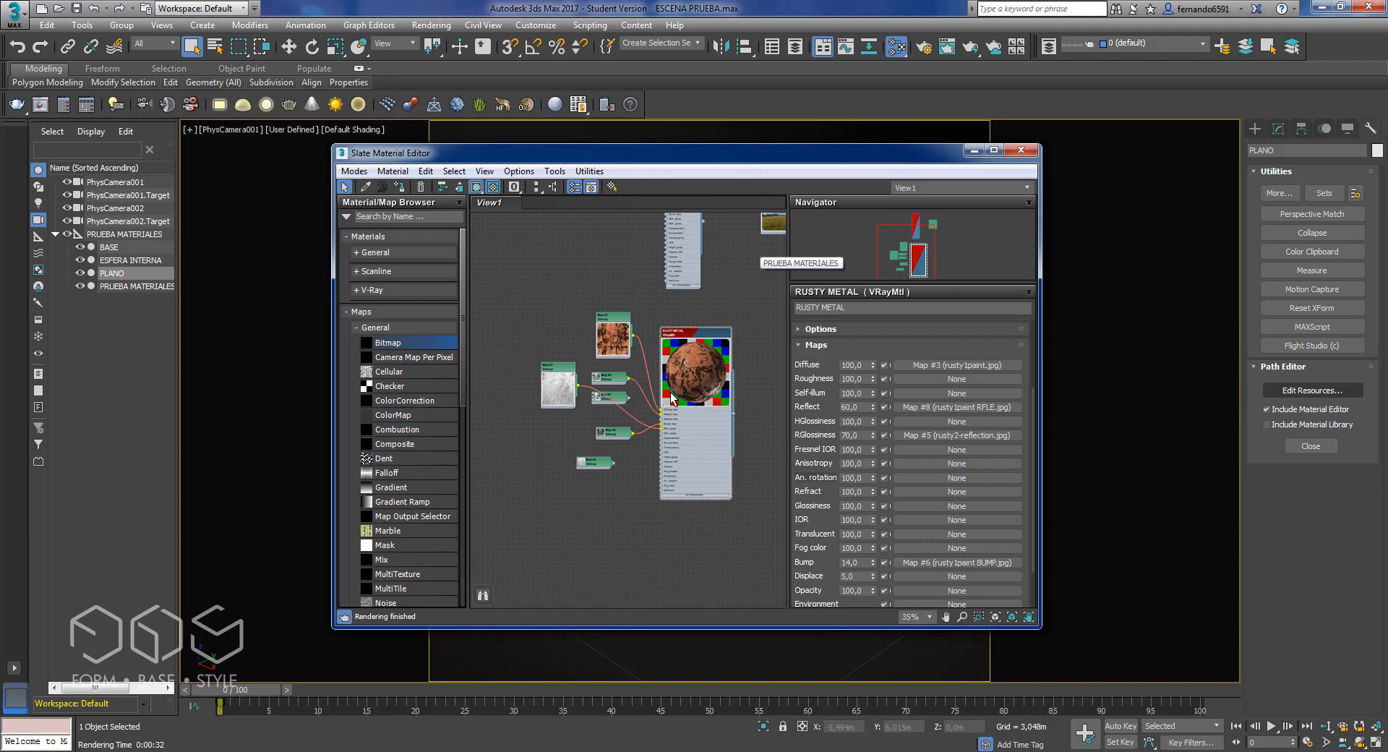